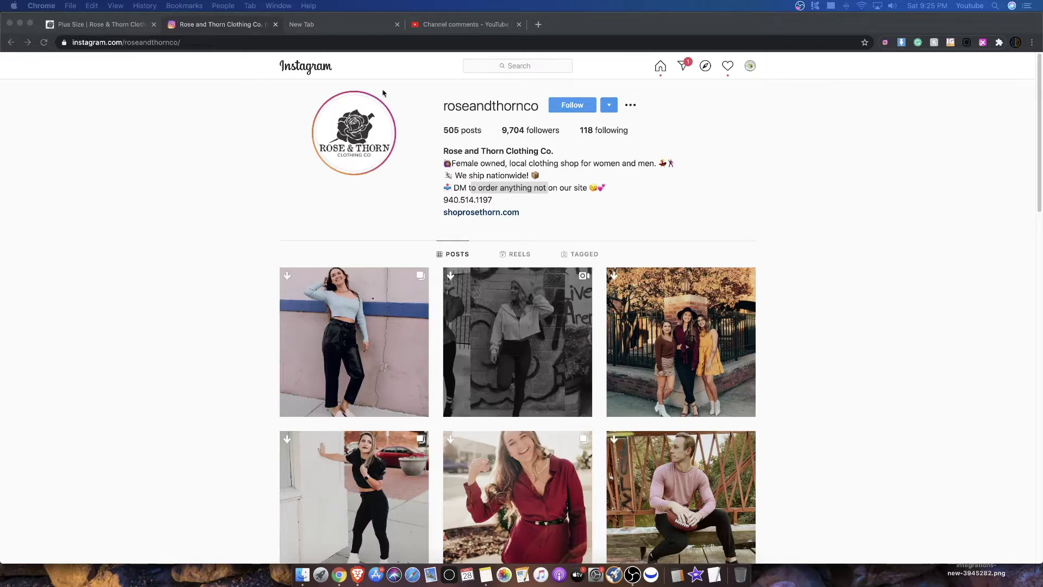
# Step: Switch to the YouTube Studio channel comments and highlight the newest commenter's name
pyautogui.click(428, 25)
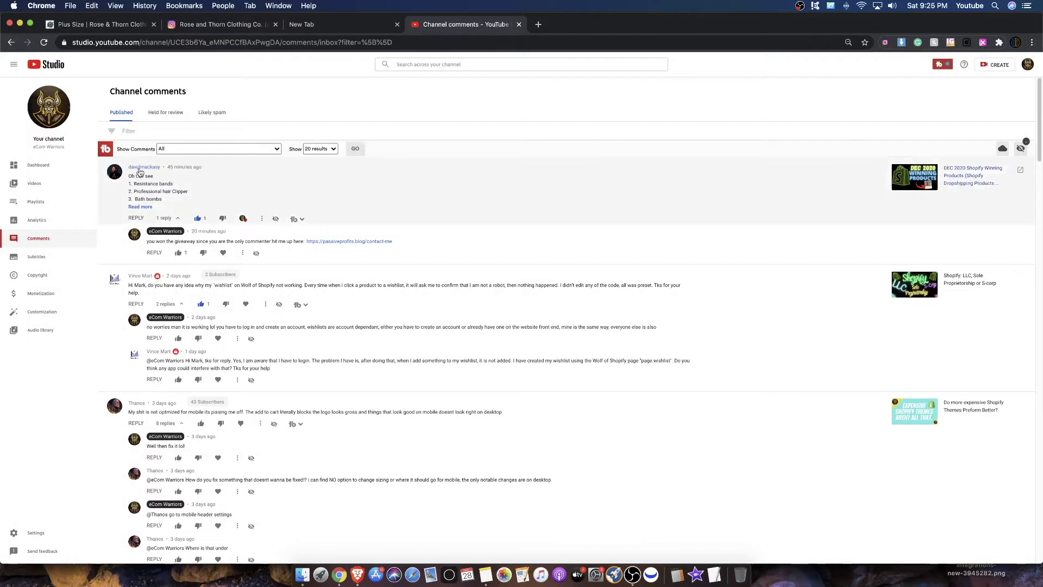
pyautogui.moveTo(126, 168); pyautogui.dragTo(163, 167)
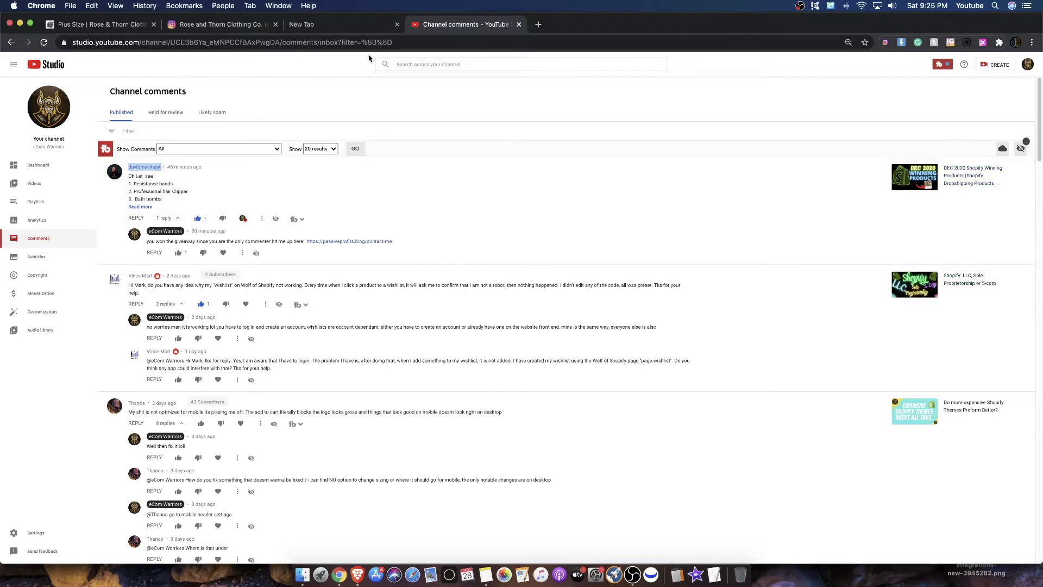
# Step: Search Instagram for "ecom warrio" and view the ecom_warriors profile
pyautogui.click(226, 26)
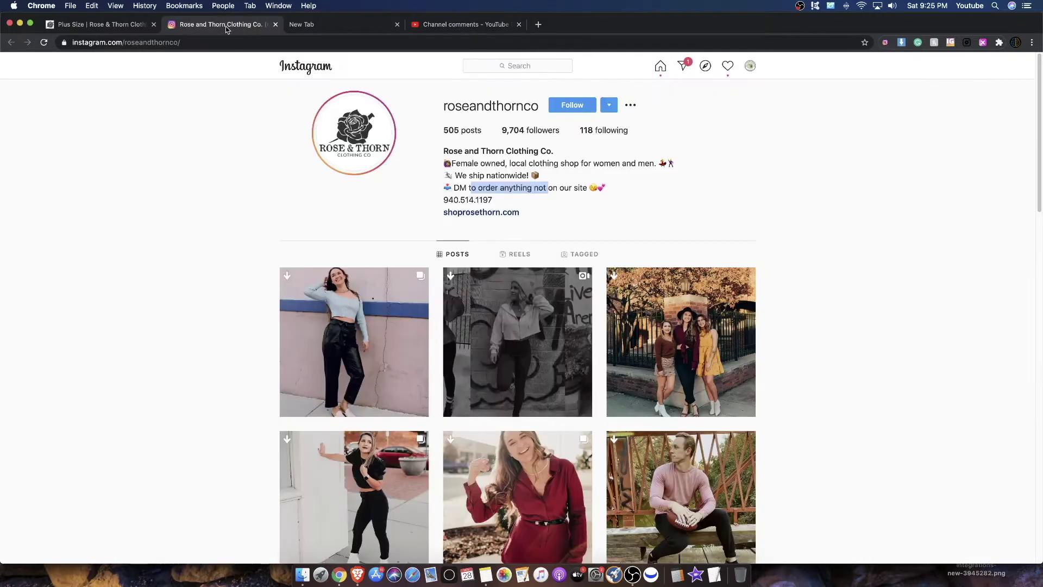
pyautogui.click(518, 68)
pyautogui.write('ecom')
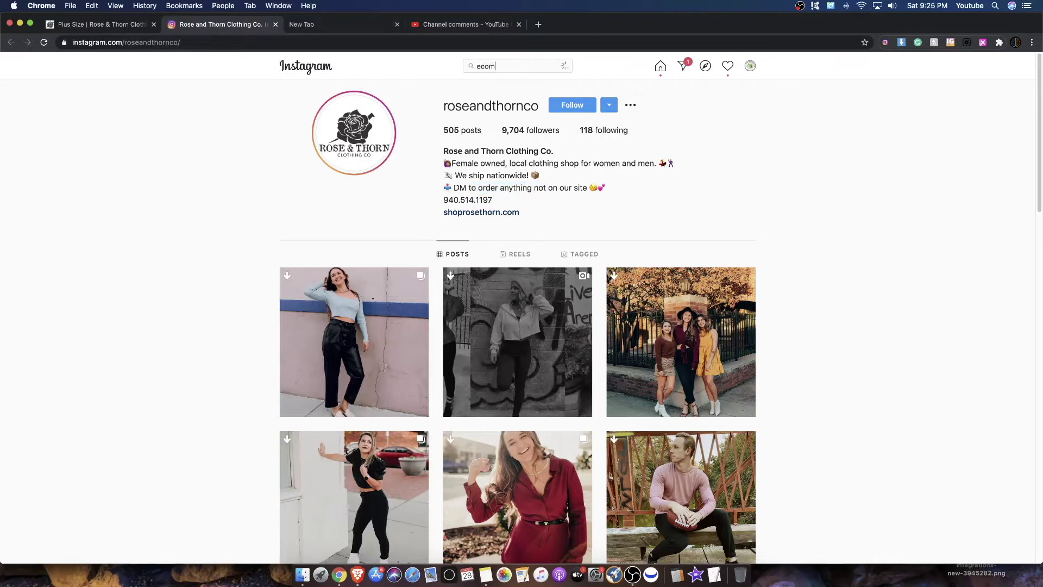
pyautogui.write(' warrio')
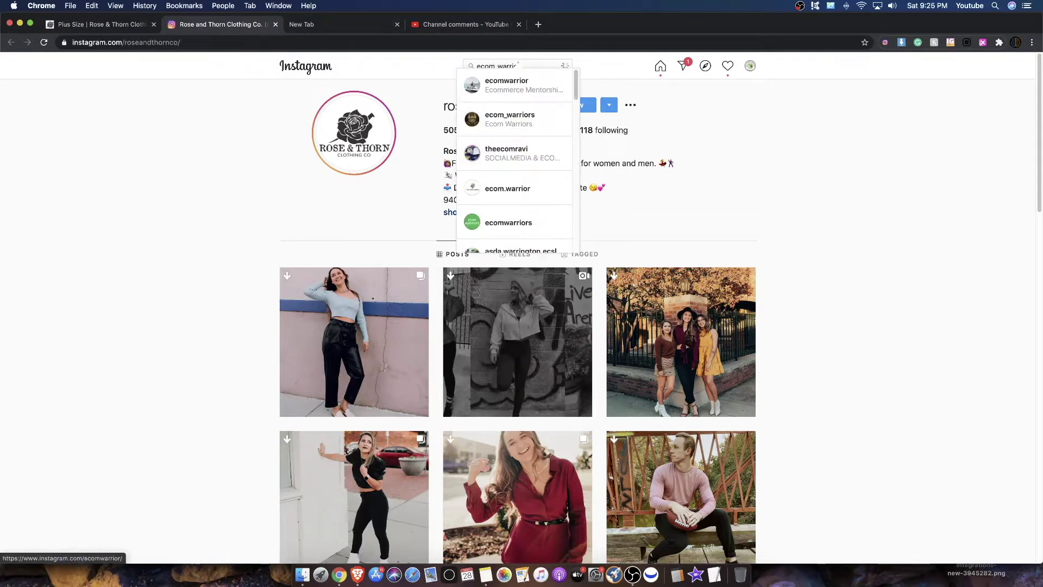
pyautogui.click(509, 119)
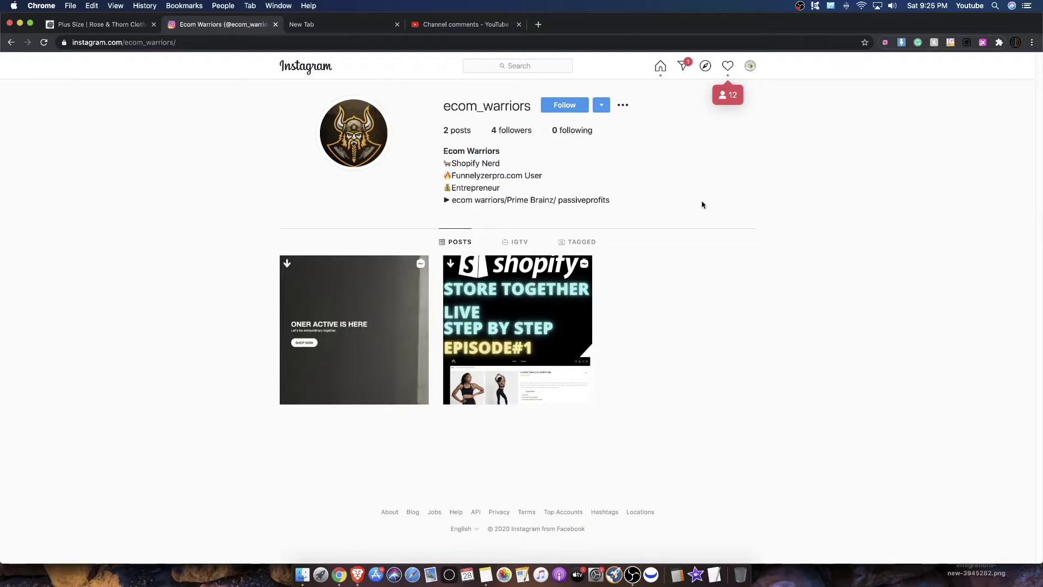
pyautogui.click(453, 24)
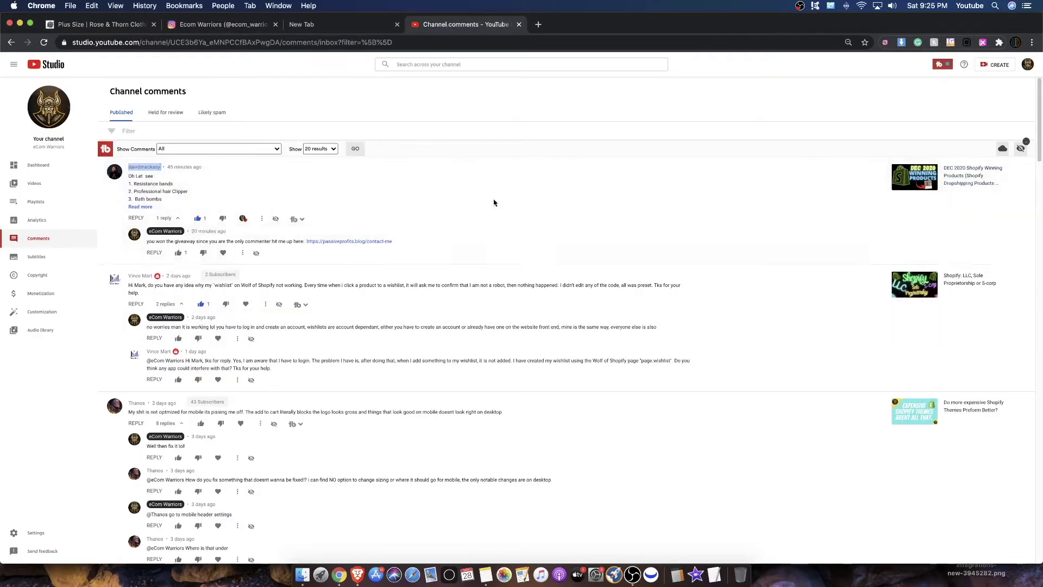
pyautogui.click(258, 29)
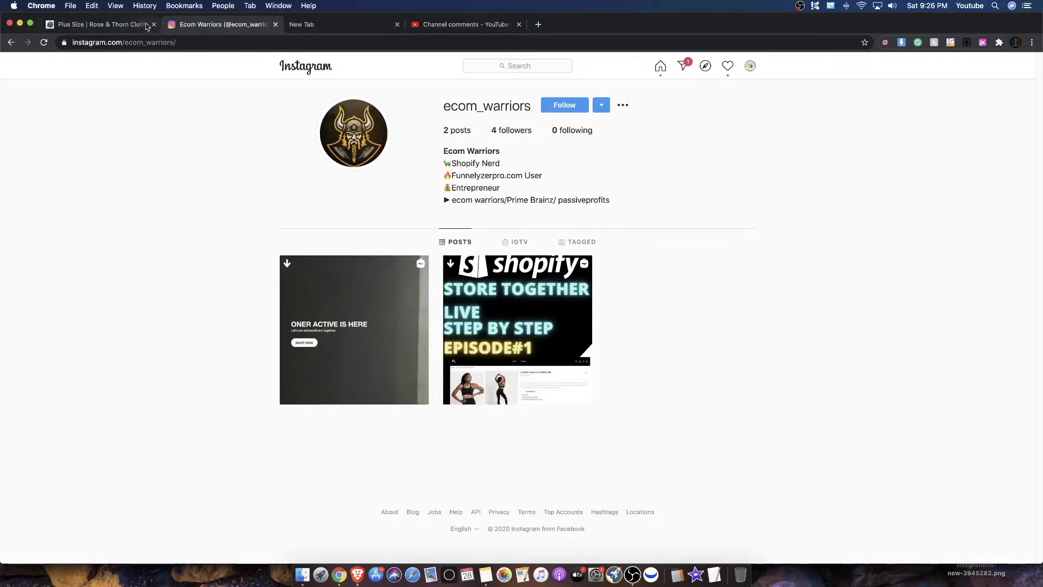
# Step: Switch to the Rose & Thorn store and look over its Plus Size collection page
pyautogui.click(128, 27)
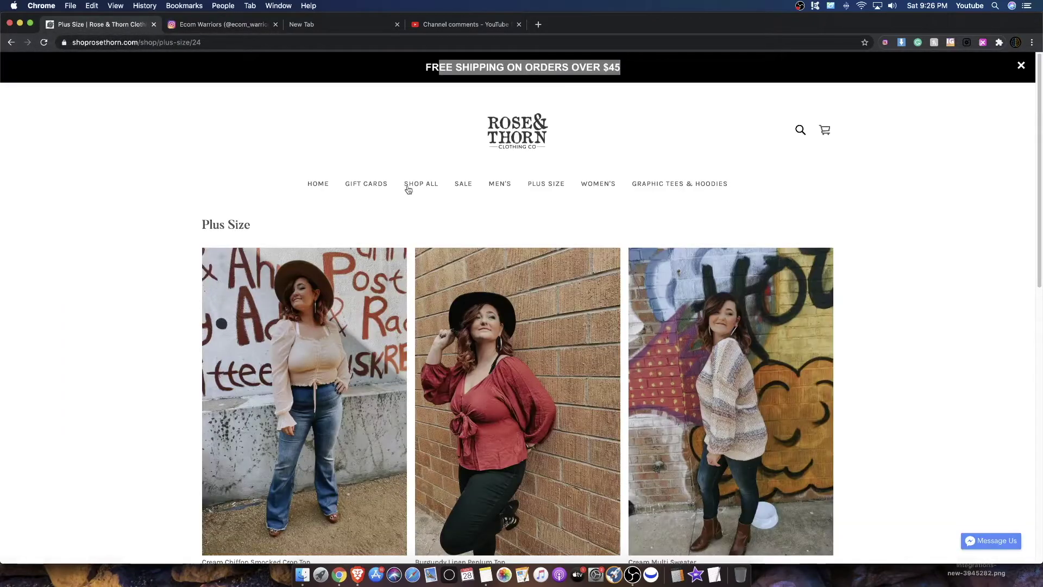
pyautogui.scroll(-5, 528, 226)
pyautogui.scroll(-5, 471, 296)
pyautogui.scroll(15, 564, 168)
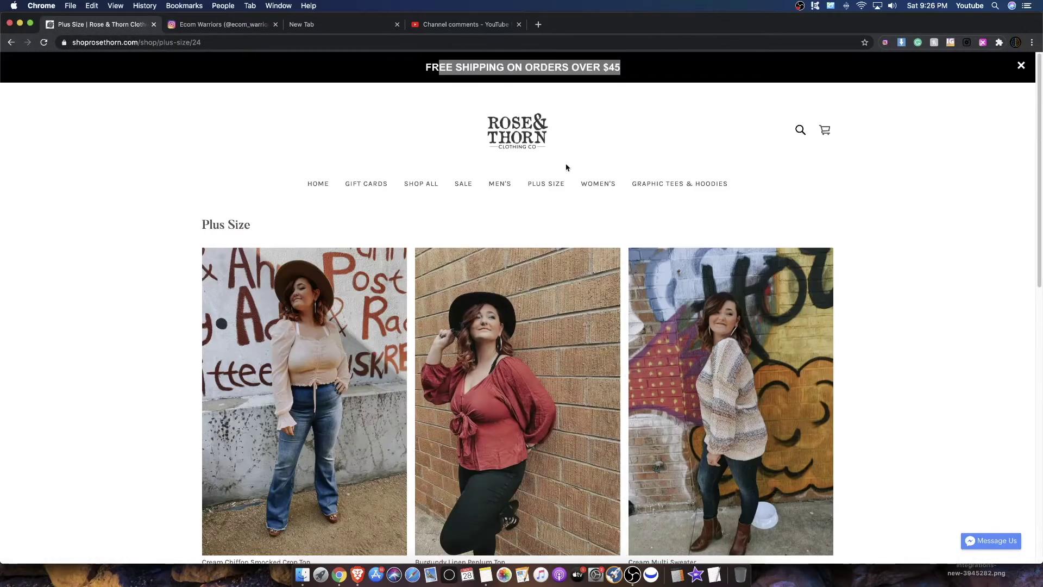
# Step: Open the Rose & Thorn homepage and examine its layout, from New Arrivals through the product galleries, contact form and map to Our Story
pyautogui.click(506, 139)
pyautogui.scroll(-10, 623, 232)
pyautogui.scroll(-20, 623, 233)
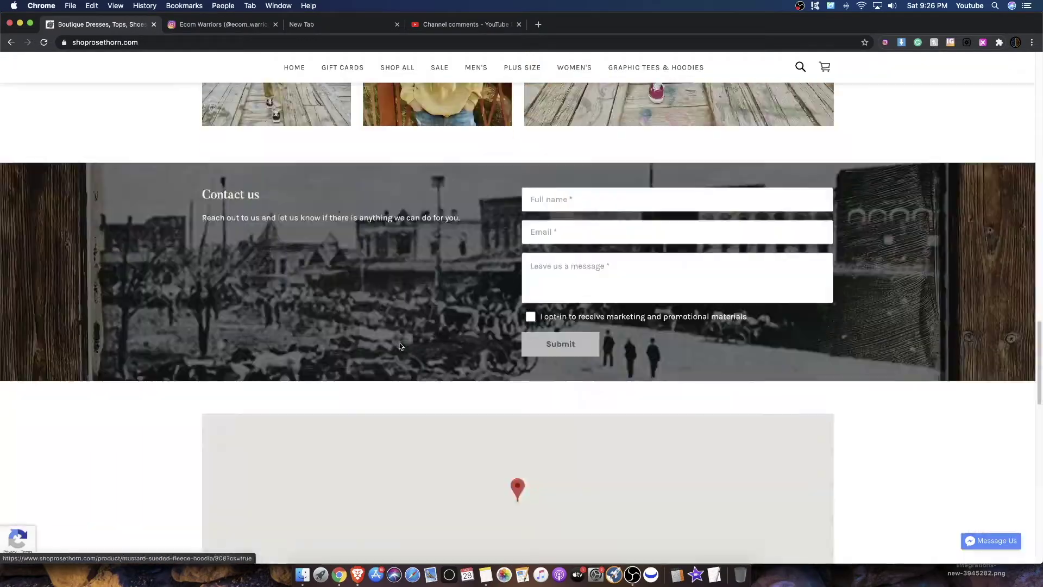
pyautogui.scroll(10, 359, 308)
pyautogui.scroll(15, 359, 308)
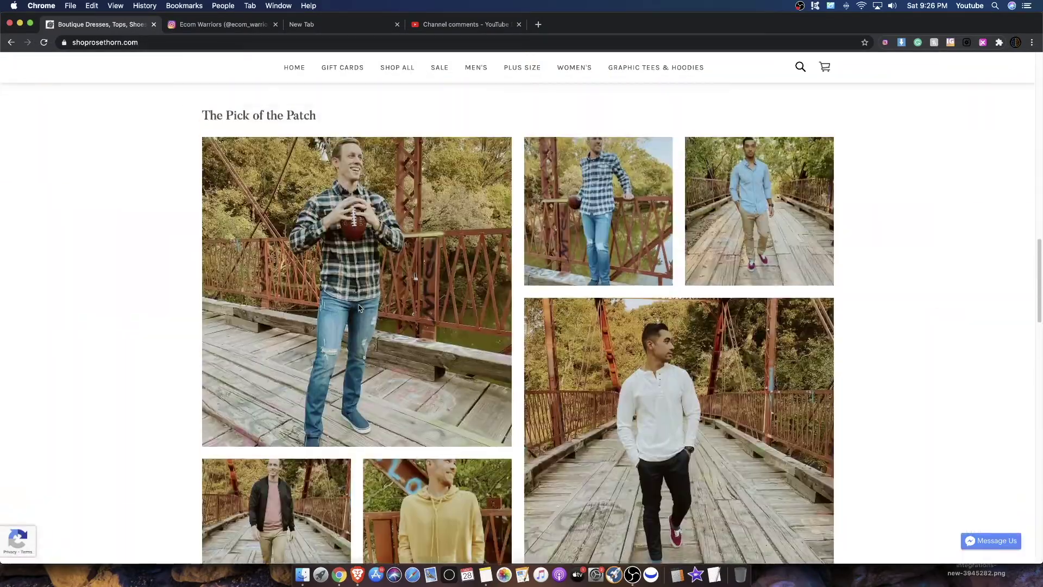
pyautogui.scroll(5, 386, 313)
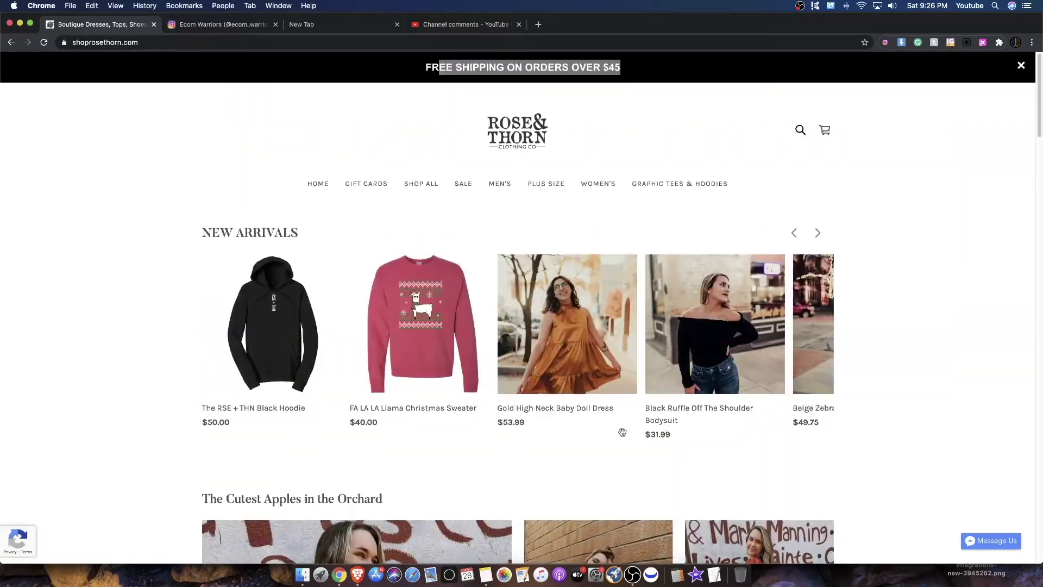
pyautogui.scroll(-8, 621, 431)
pyautogui.scroll(-20, 612, 430)
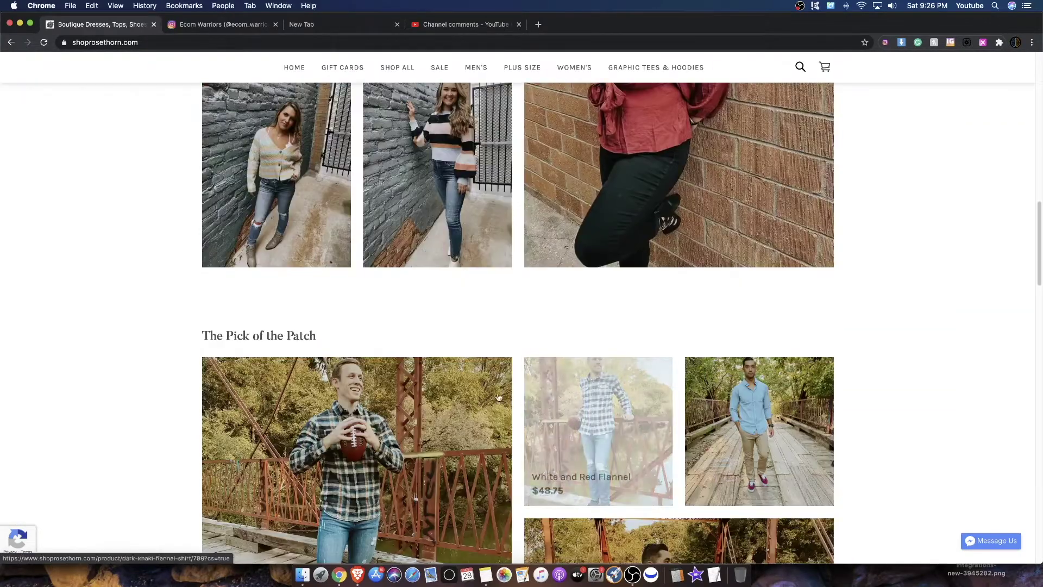
pyautogui.scroll(-3, 473, 398)
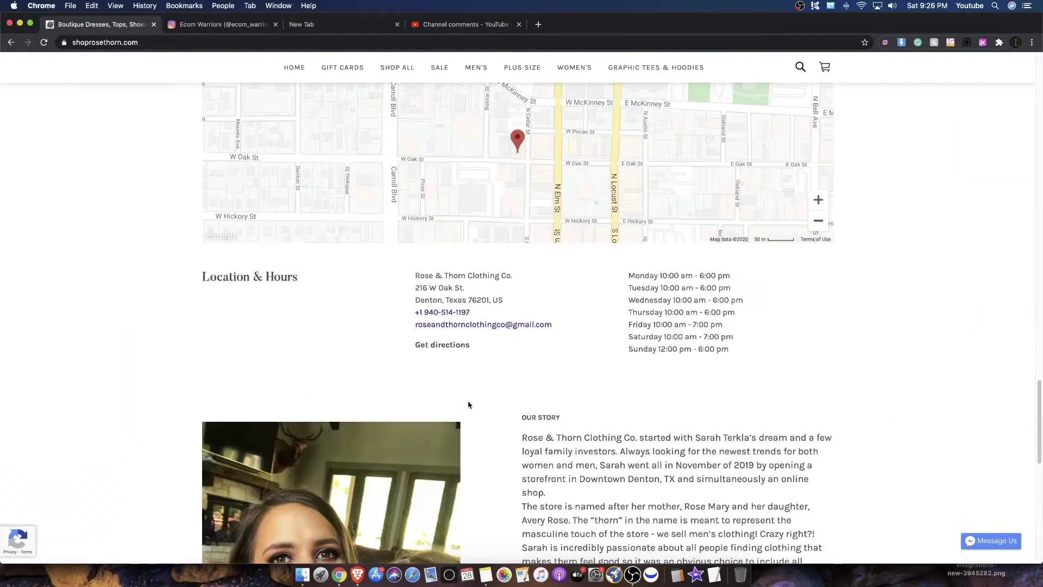
pyautogui.scroll(-10, 468, 400)
pyautogui.scroll(6, 468, 403)
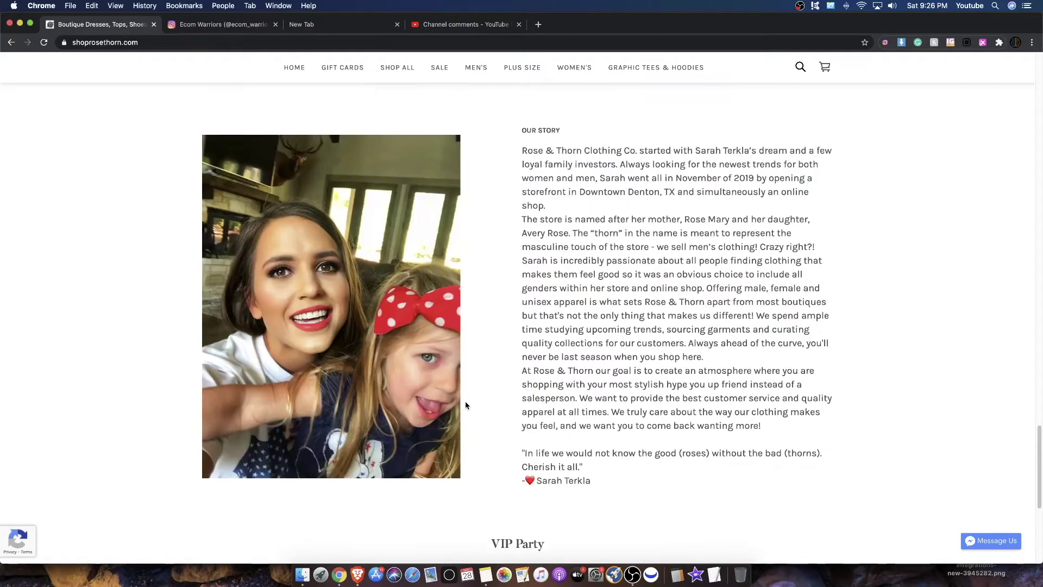
pyautogui.scroll(20, 459, 394)
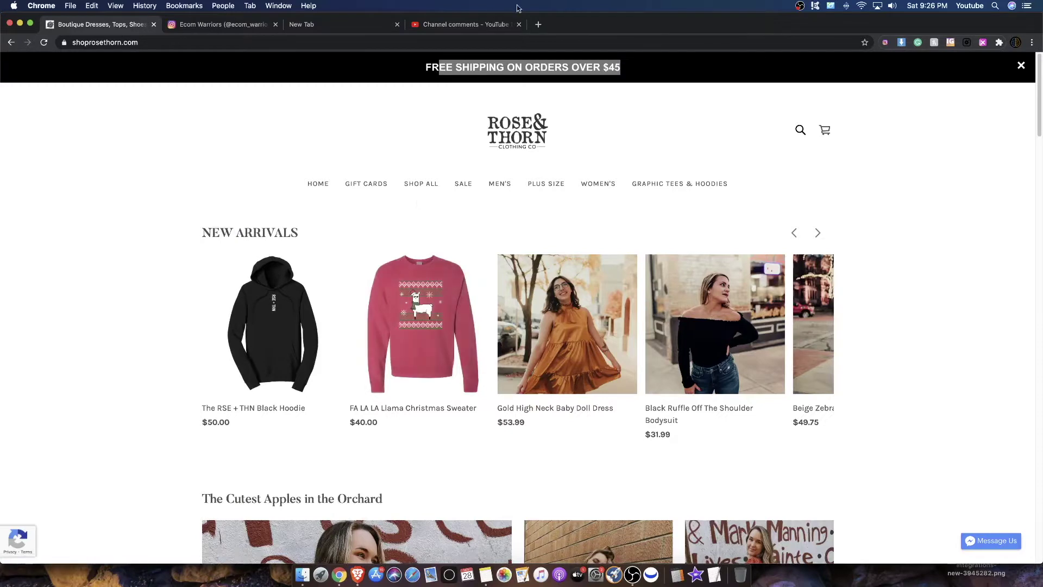
# Step: Open shopify.com in the empty browser tab
pyautogui.click(312, 33)
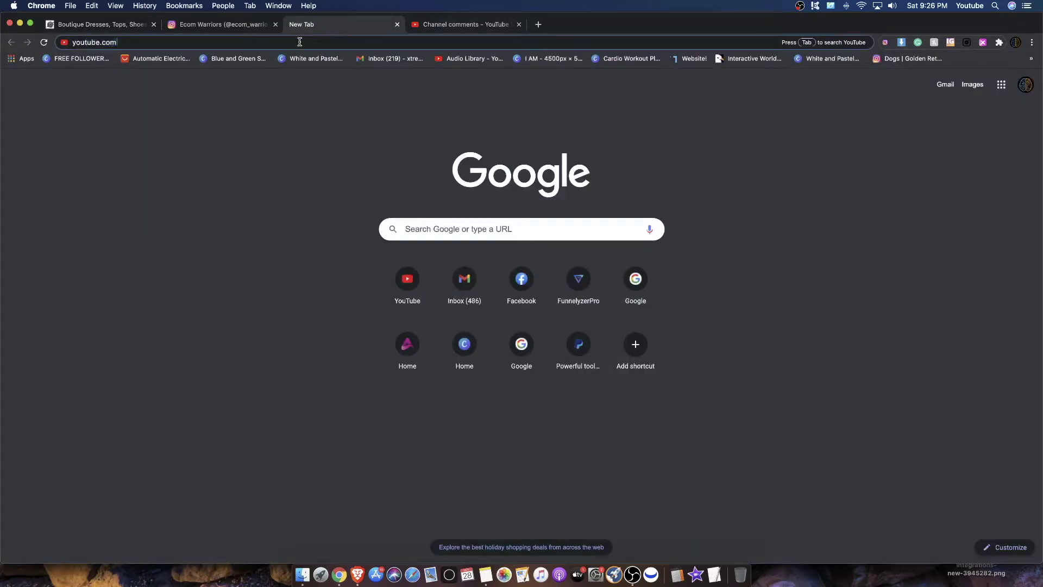
pyautogui.press('BackSpace')
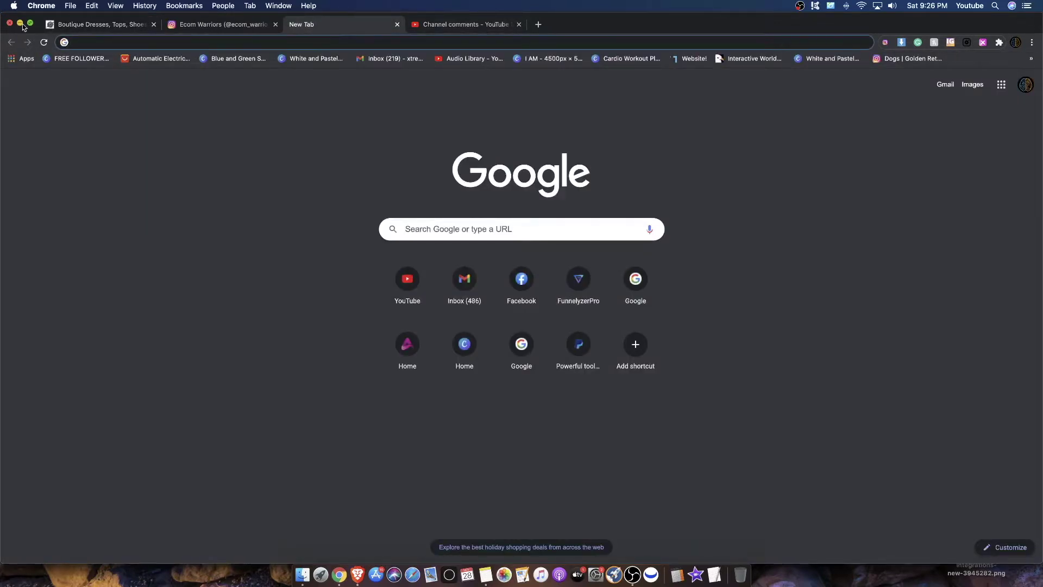
pyautogui.write('shopify.com')
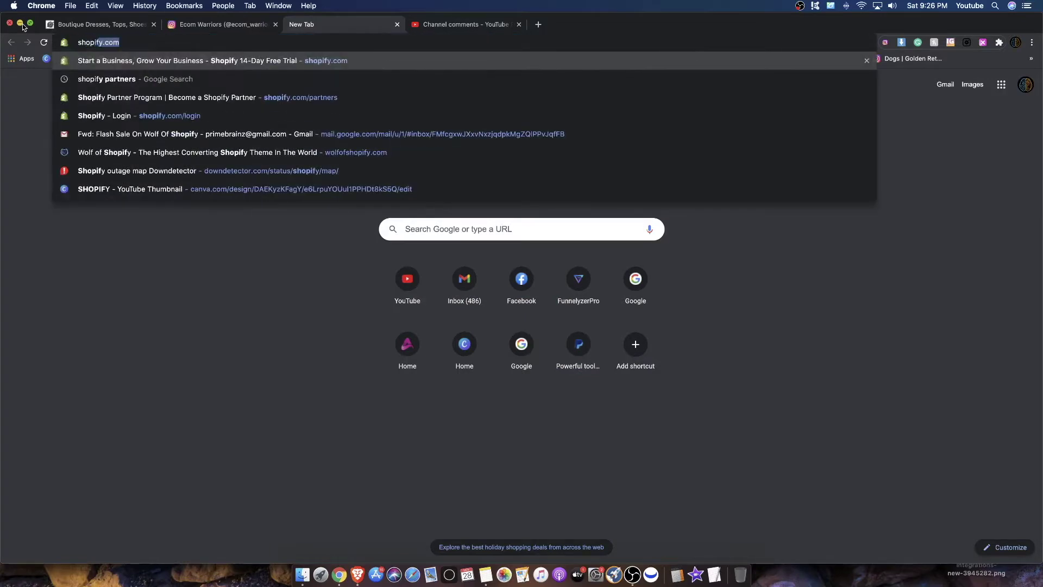
pyautogui.press('Return')
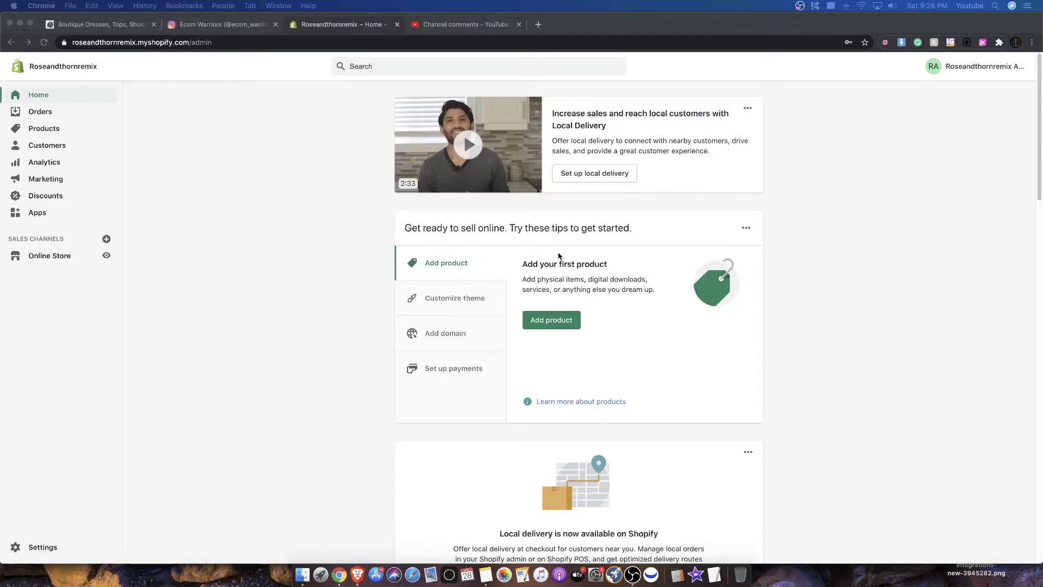
# Step: Open wolfofshopify.com in a new browser tab
pyautogui.click(536, 26)
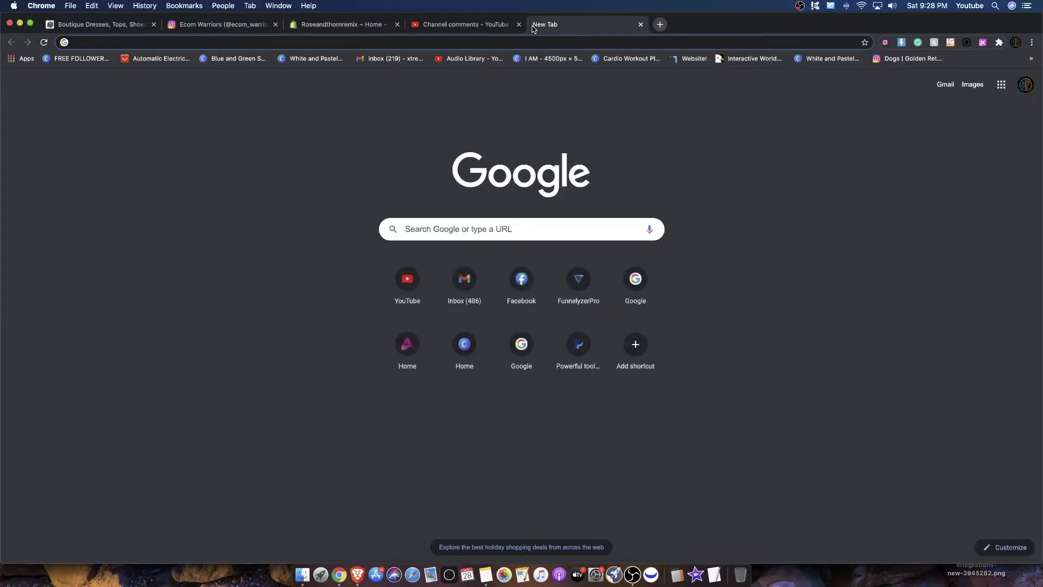
pyautogui.write('wolfofshopify.com')
pyautogui.press('Return')
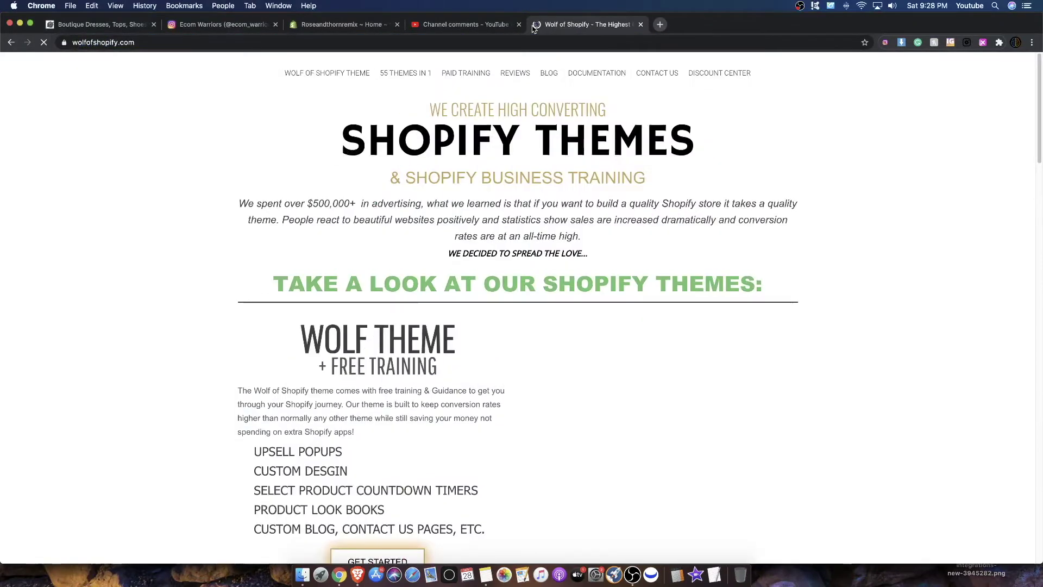
# Step: Examine the Wolf of Shopify homepage's theme offers, Facebook Ad Vault, Shopify checklist and other products
pyautogui.scroll(-10, 521, 179)
pyautogui.scroll(10, 530, 171)
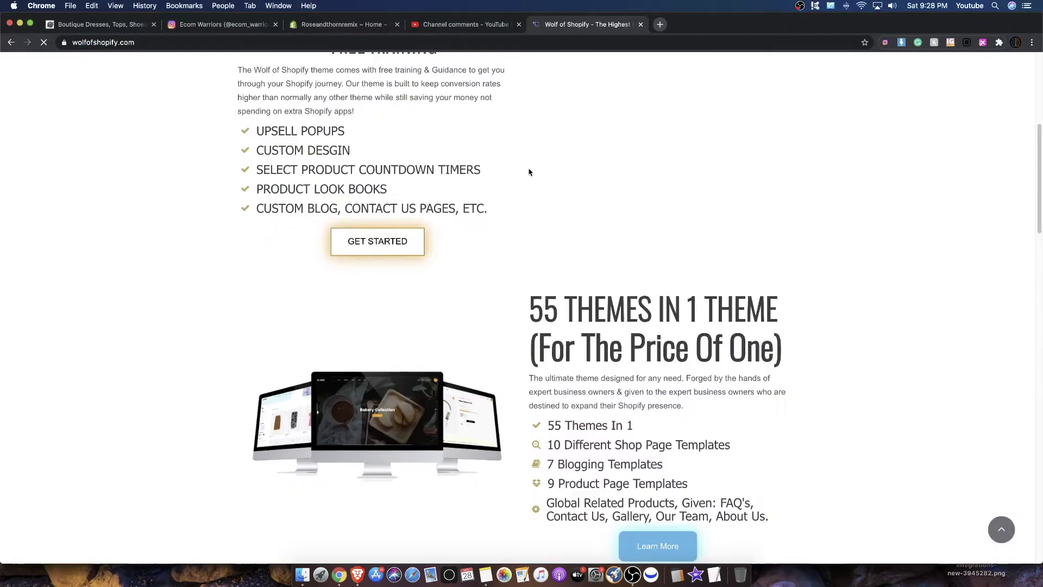
pyautogui.scroll(-18, 528, 170)
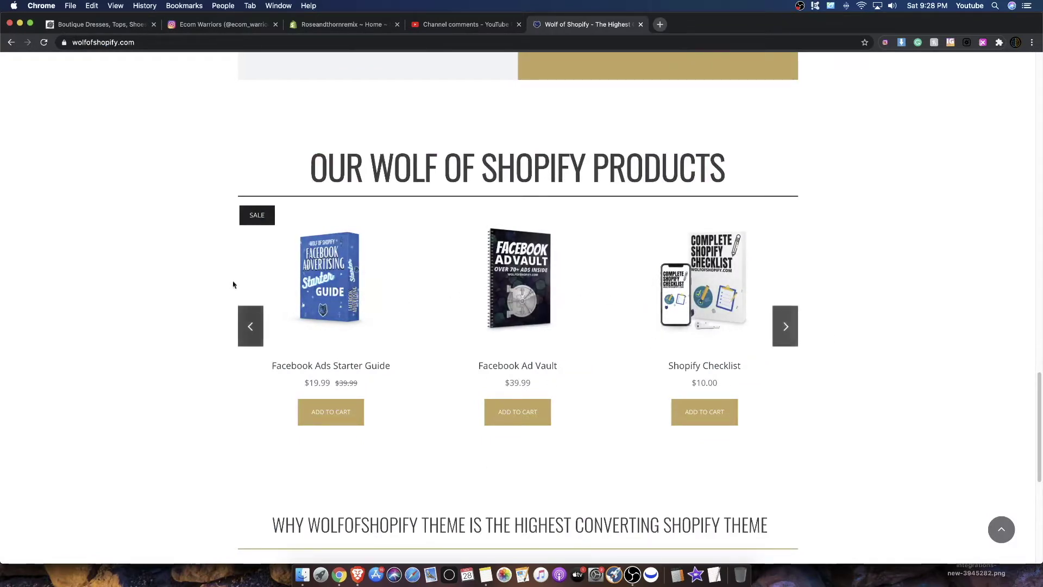
pyautogui.scroll(-5, 594, 291)
pyautogui.scroll(5, 586, 272)
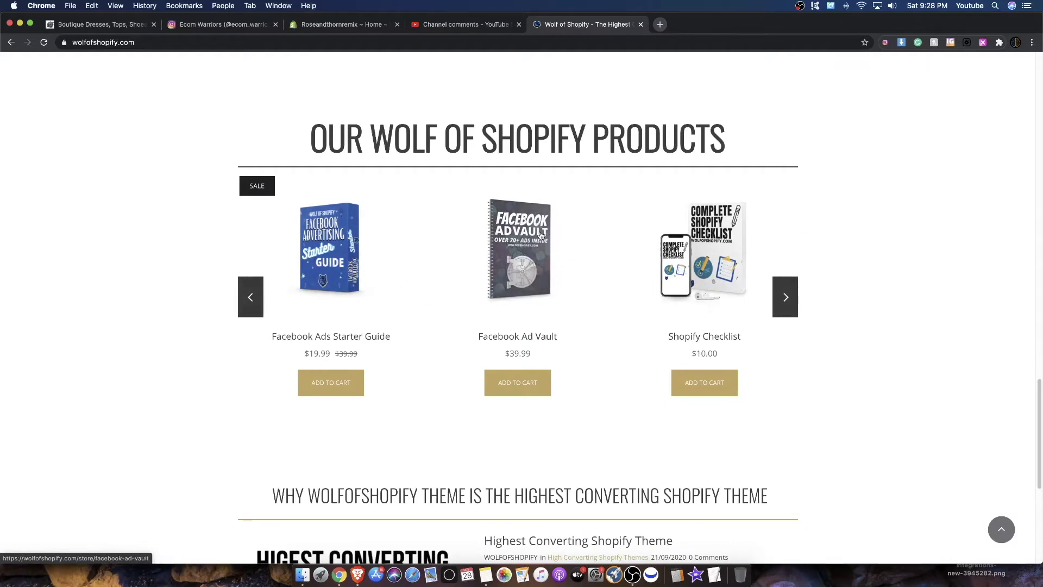
pyautogui.scroll(4, 336, 242)
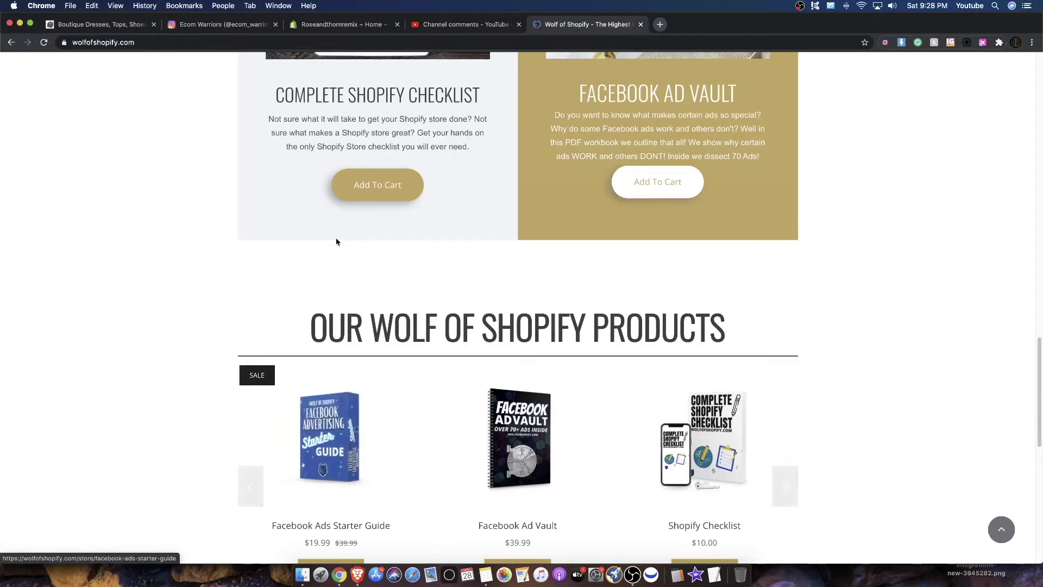
pyautogui.scroll(-2, 605, 381)
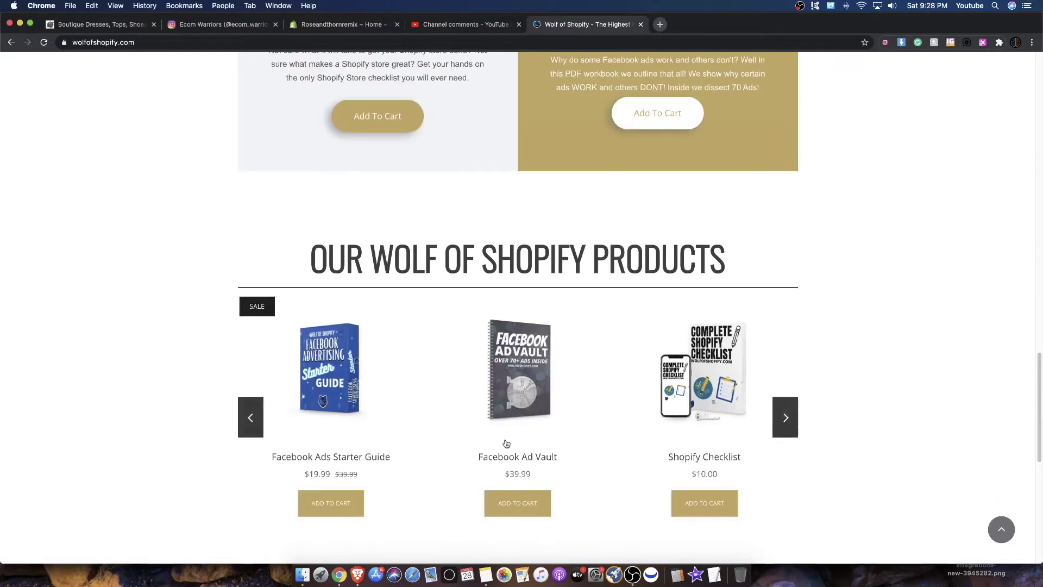
pyautogui.scroll(15, 449, 344)
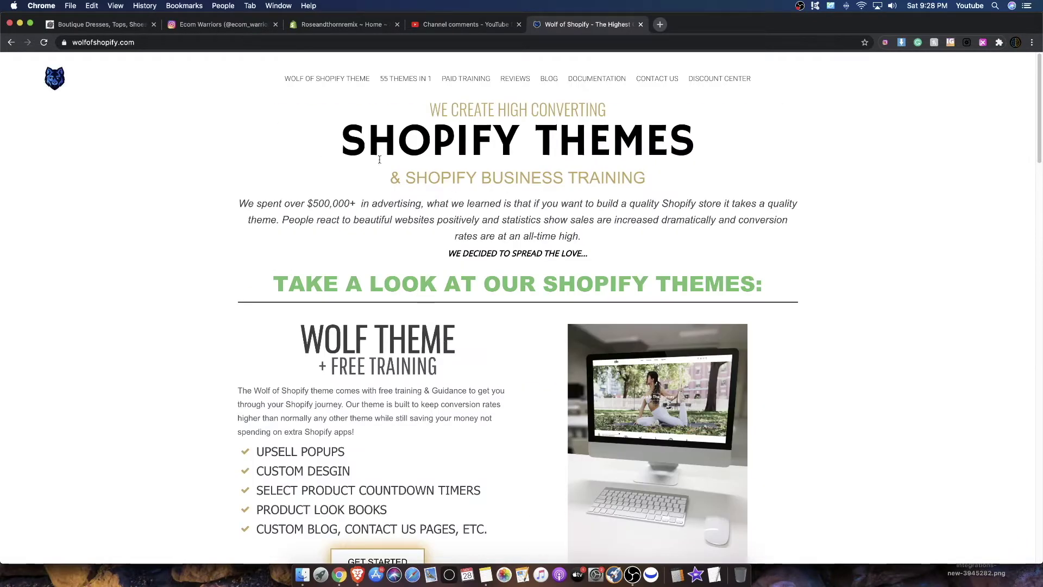
# Step: Open the Wolf of Shopify Theme page and look over the package's features and order form
pyautogui.click(347, 80)
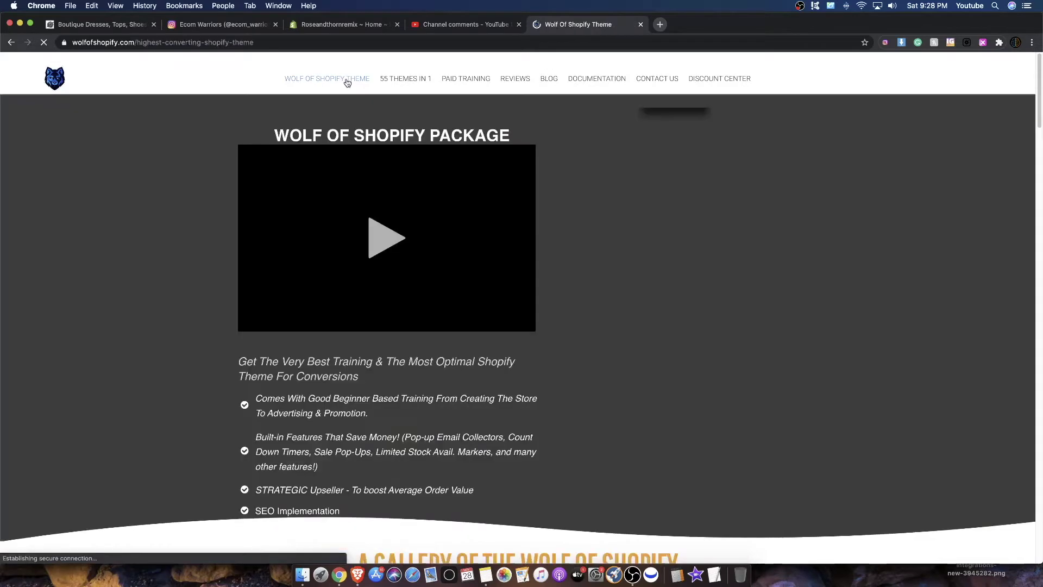
pyautogui.scroll(-1, 419, 422)
pyautogui.scroll(-5, 419, 421)
pyautogui.scroll(5, 370, 344)
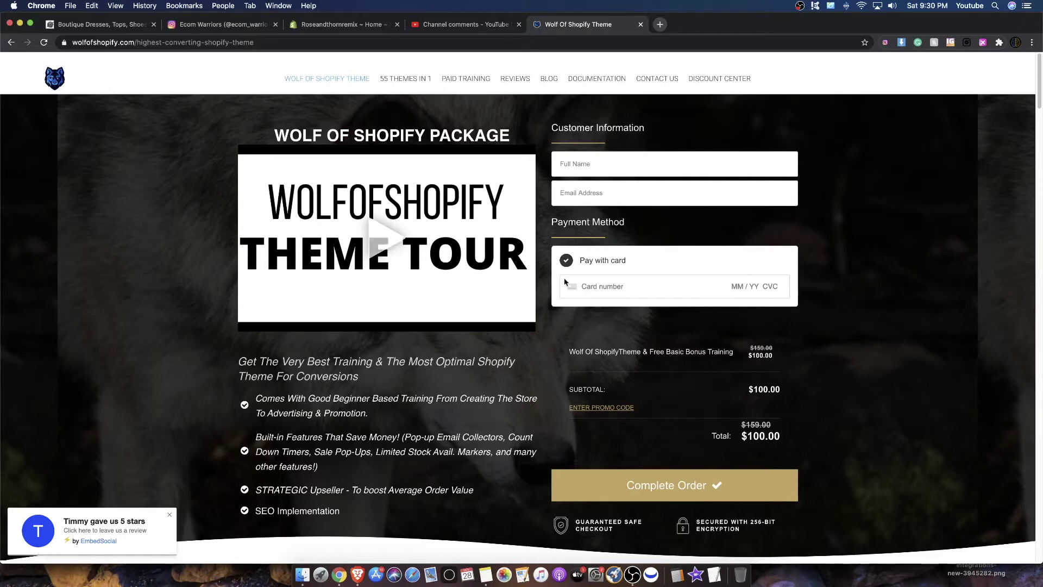
# Step: Return to the Roseandthornremix Shopify admin and open the online store's theme library
pyautogui.click(321, 25)
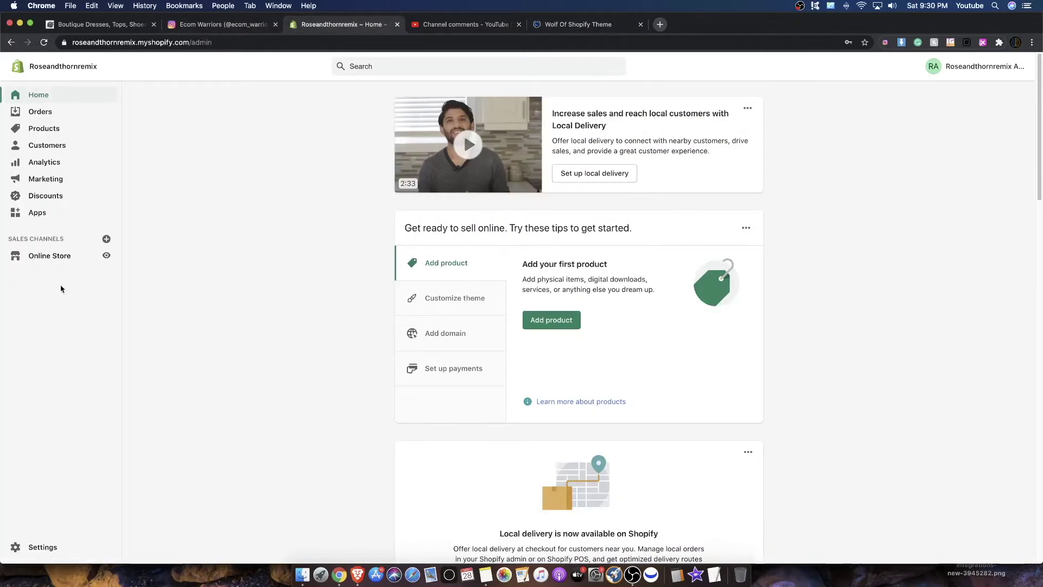
pyautogui.click(49, 257)
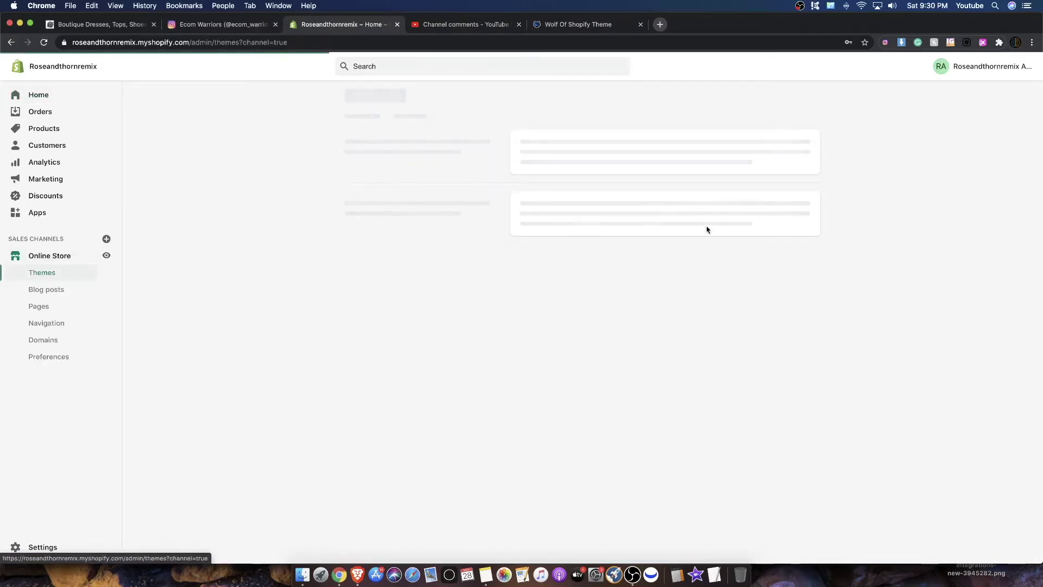
pyautogui.scroll(-3, 571, 229)
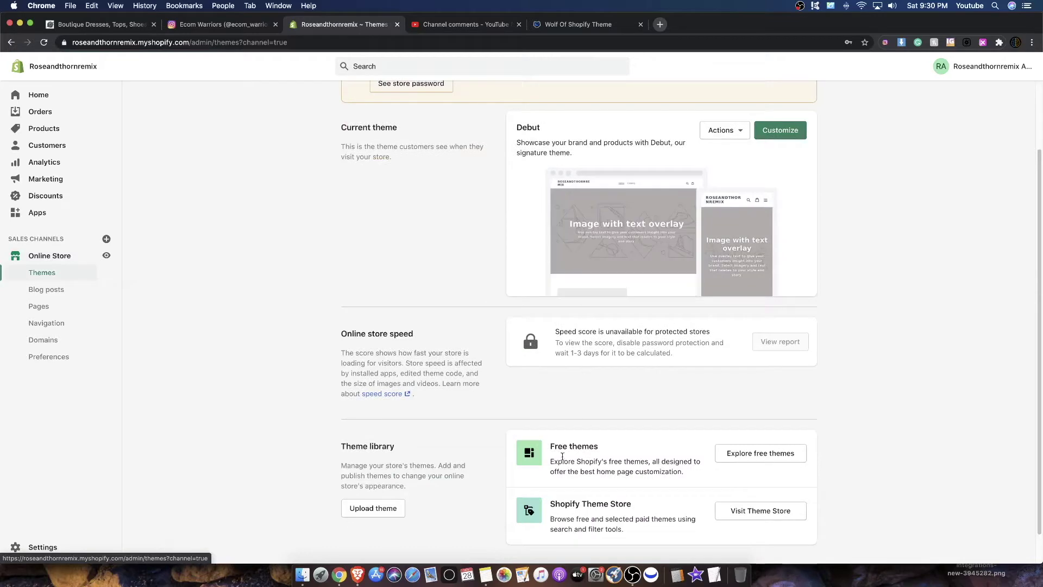
pyautogui.scroll(-1, 434, 462)
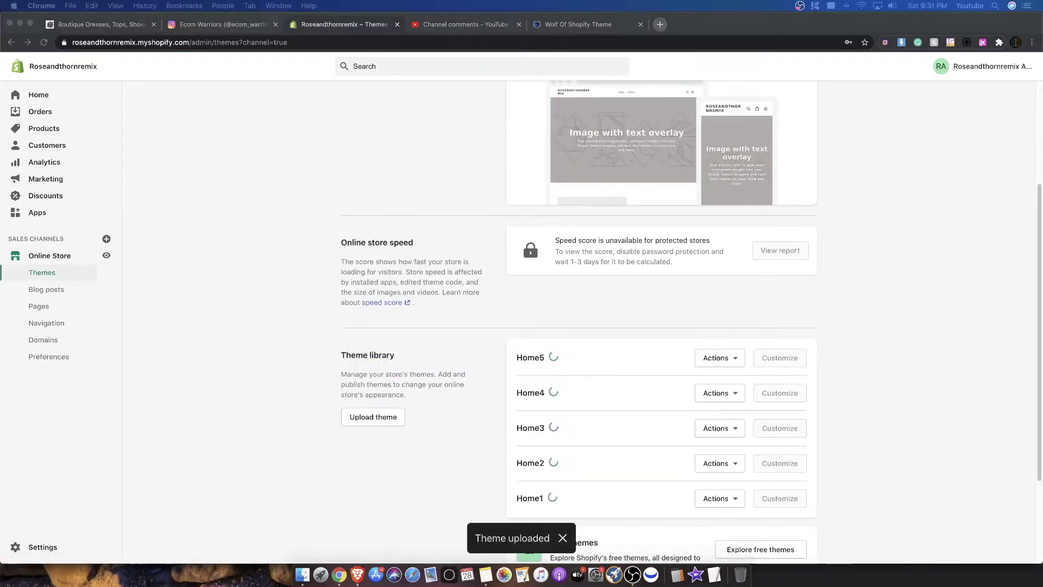
# Step: Look over the Wolf of Shopify Theme page again and return to the Roseandthornremix theme library
pyautogui.scroll(-1, 405, 412)
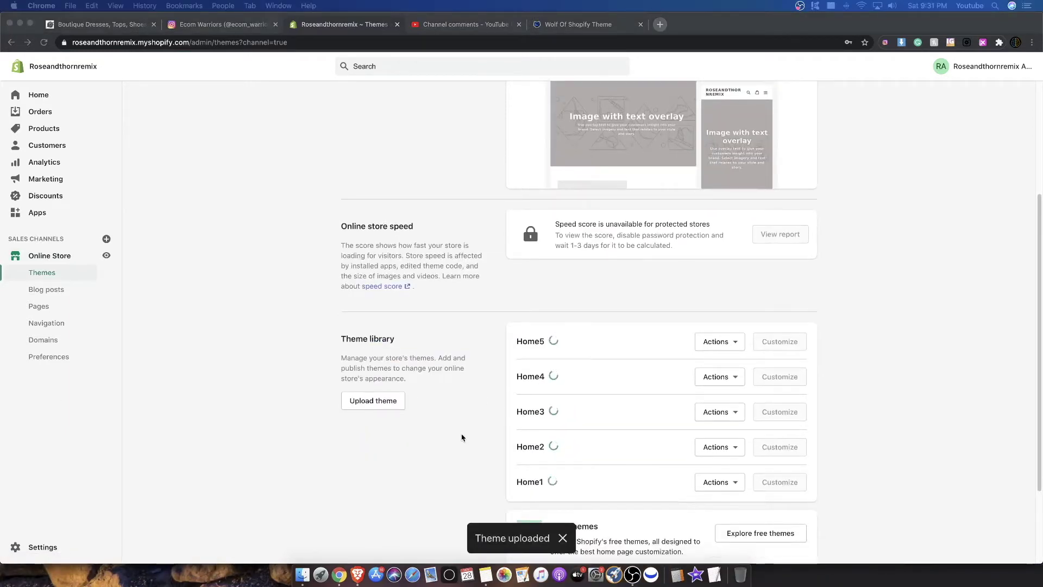
pyautogui.click(575, 25)
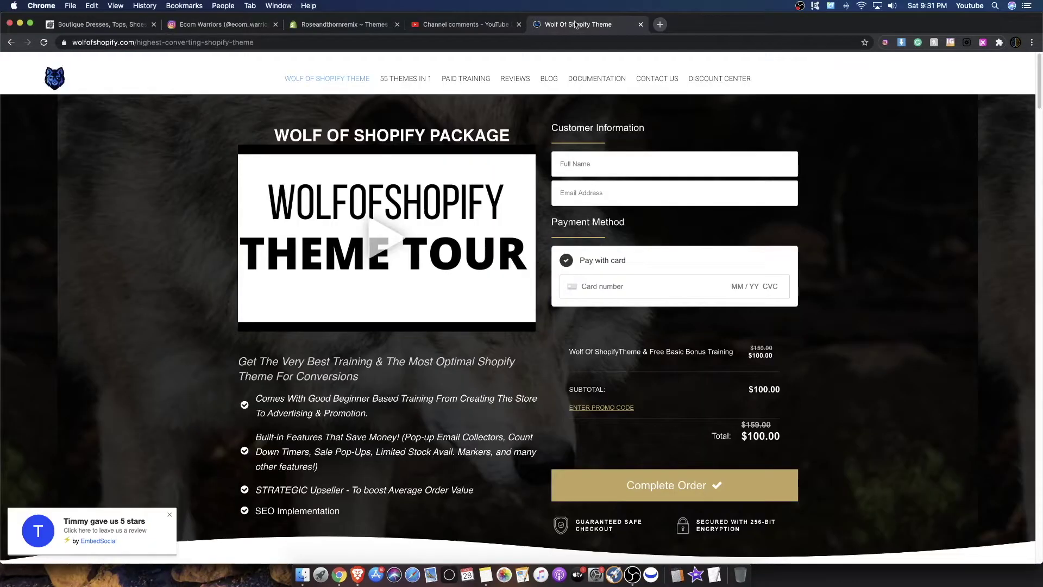
pyautogui.click(406, 80)
pyautogui.click(294, 80)
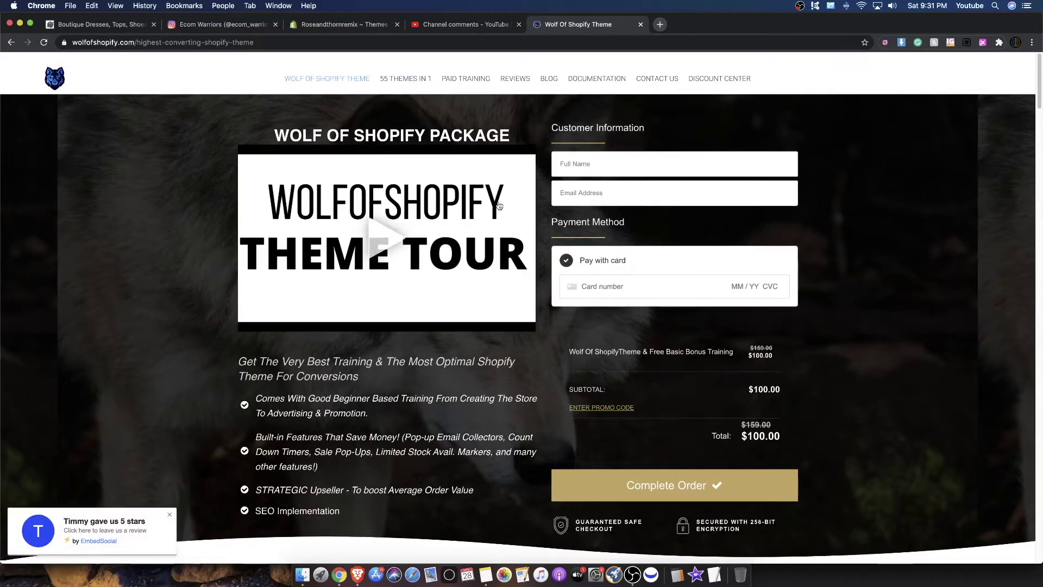
pyautogui.click(310, 25)
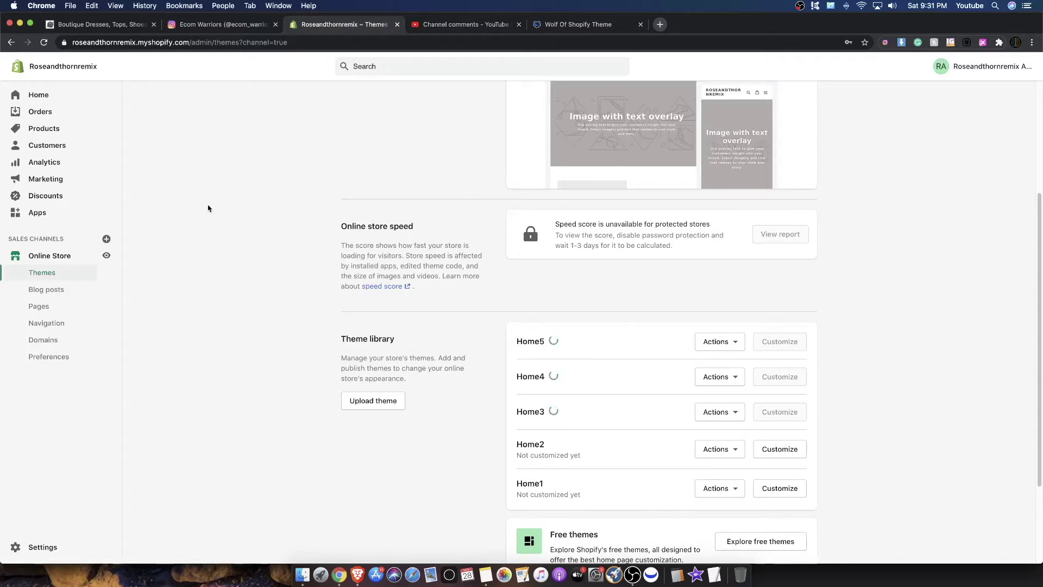
pyautogui.click(498, 24)
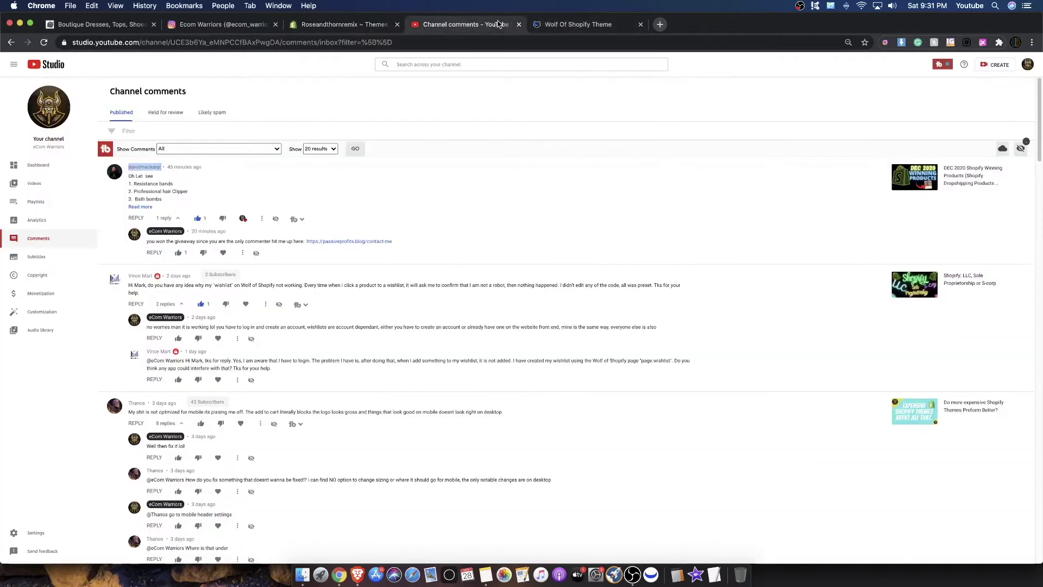
pyautogui.click(531, 25)
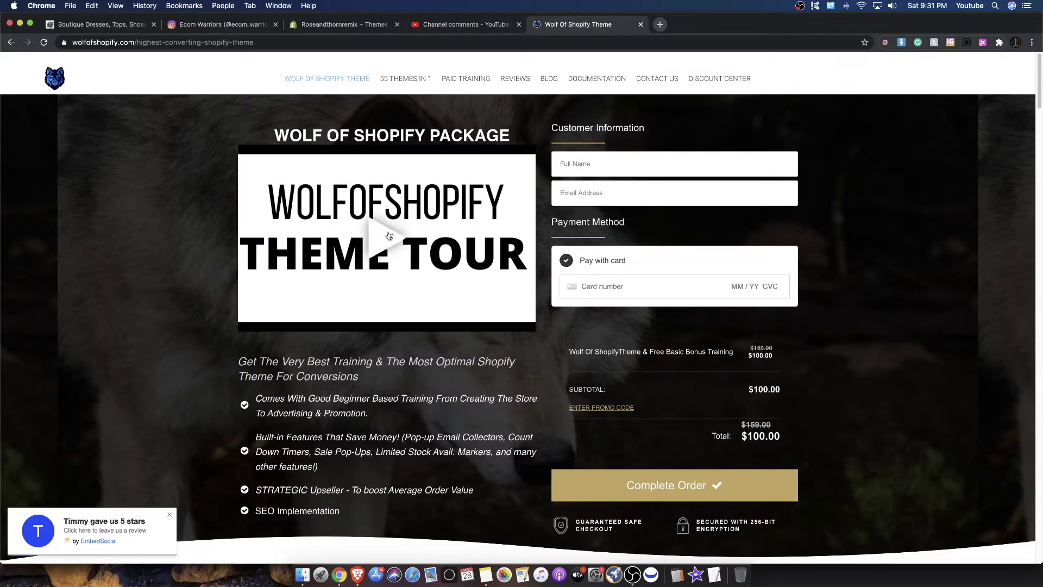
pyautogui.click(303, 27)
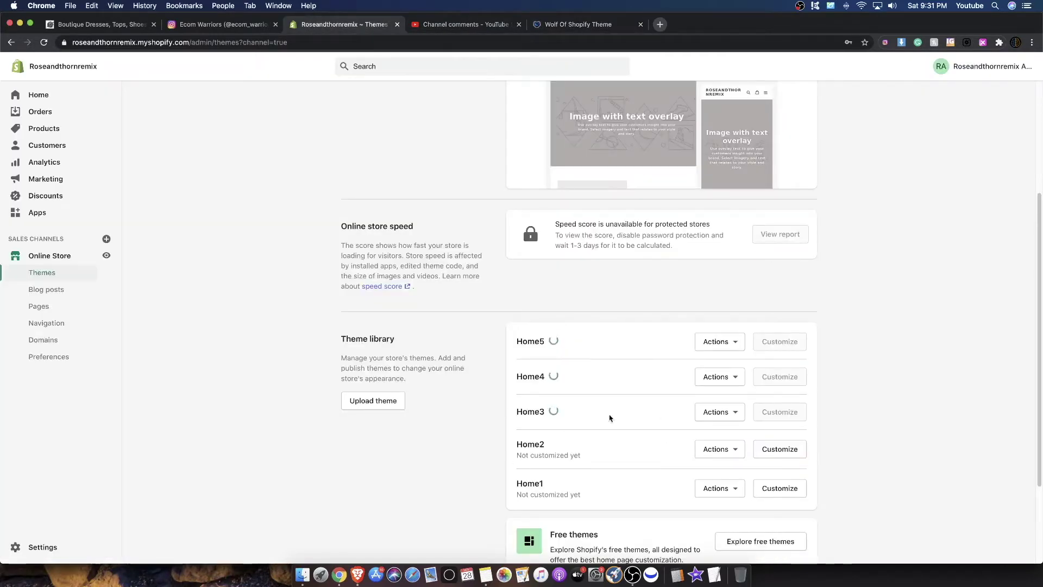
pyautogui.doubleClick(539, 484)
pyautogui.click(554, 492)
pyautogui.moveTo(581, 499); pyautogui.dragTo(522, 494)
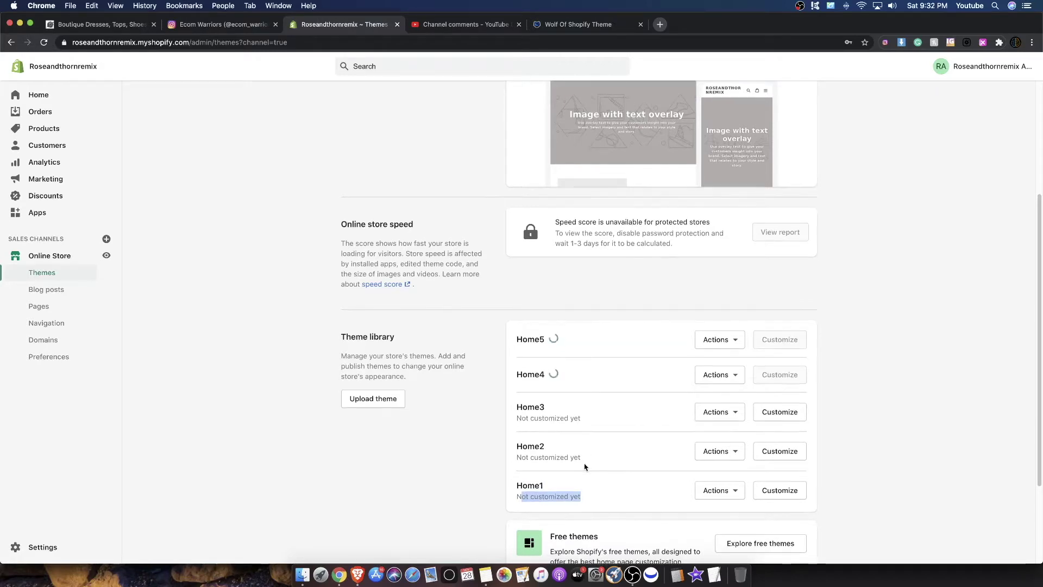
pyautogui.click(583, 426)
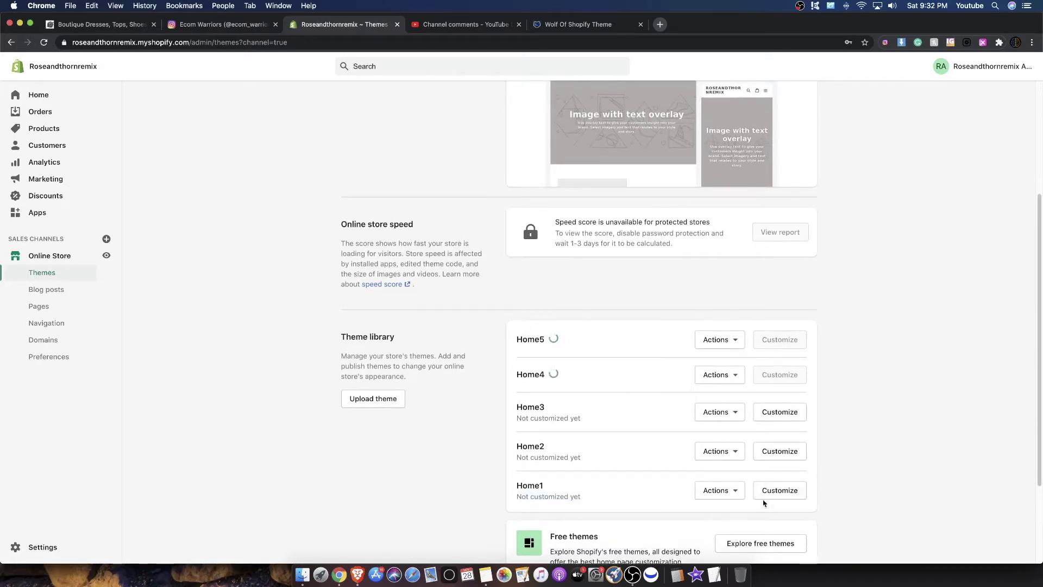
# Step: Preview the Home1 theme, dismiss its mailing list popup, look through the storefront layout and return to the Shopify admin
pyautogui.click(733, 490)
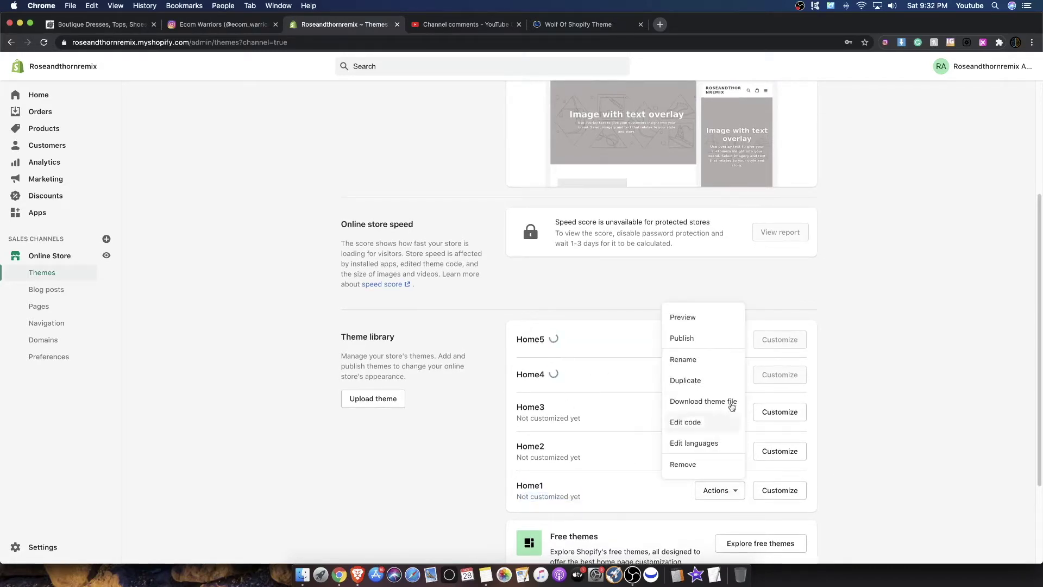
pyautogui.click(689, 320)
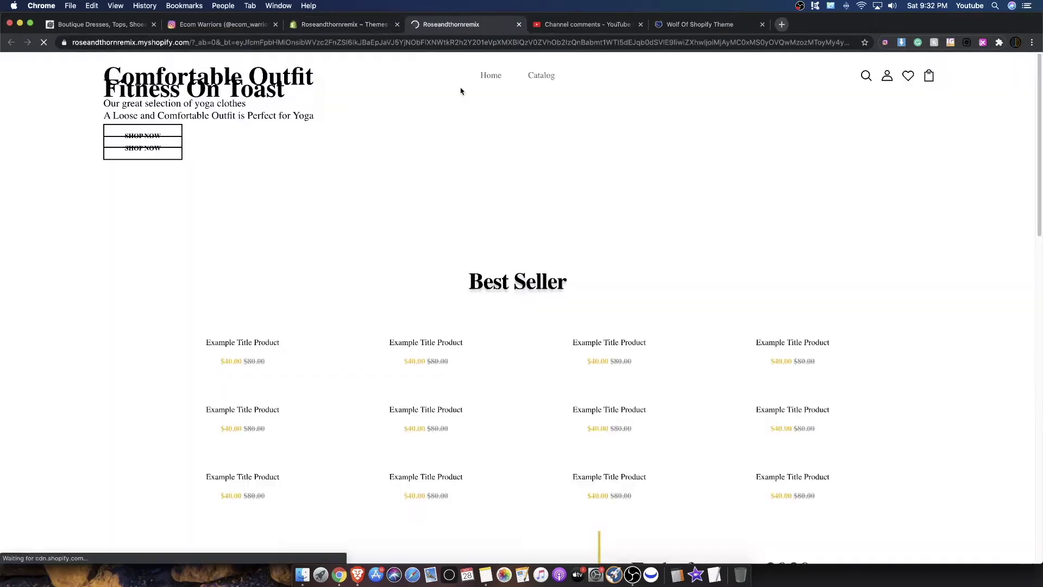
pyautogui.scroll(-15, 769, 202)
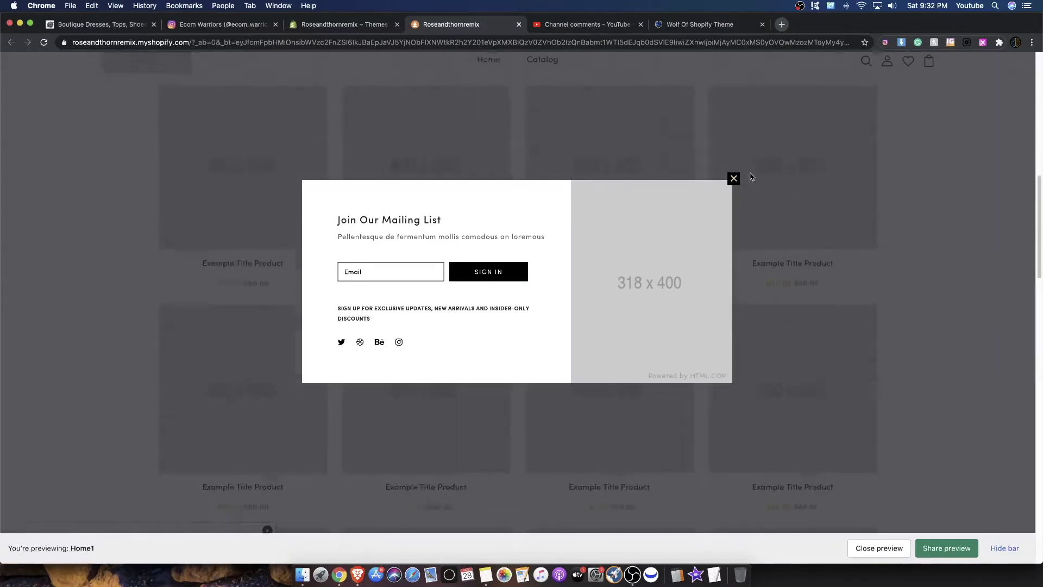
pyautogui.click(735, 178)
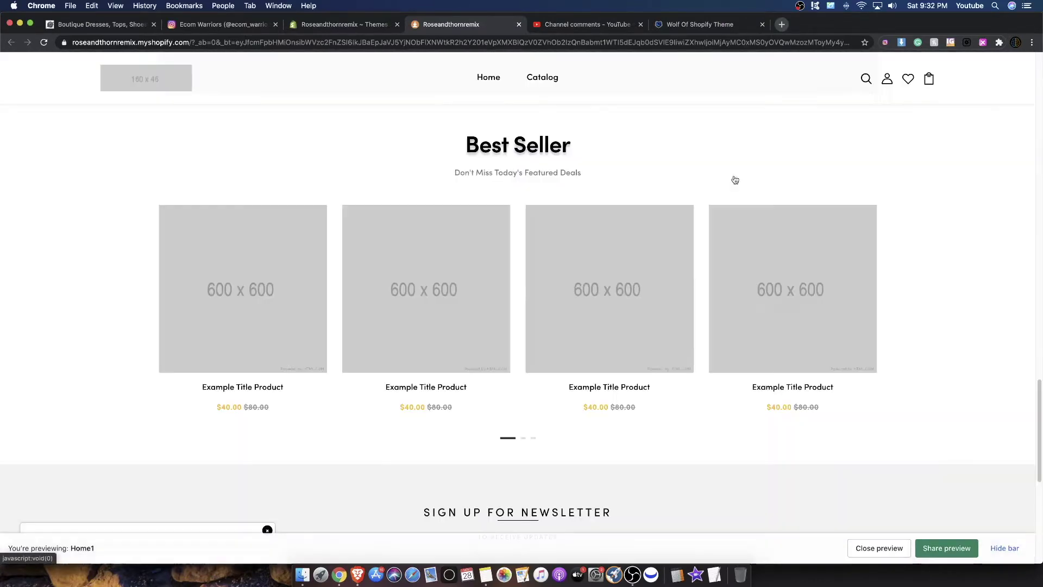
pyautogui.scroll(-2, 516, 134)
pyautogui.scroll(10, 524, 162)
pyautogui.scroll(-7, 321, 329)
pyautogui.scroll(7, 321, 329)
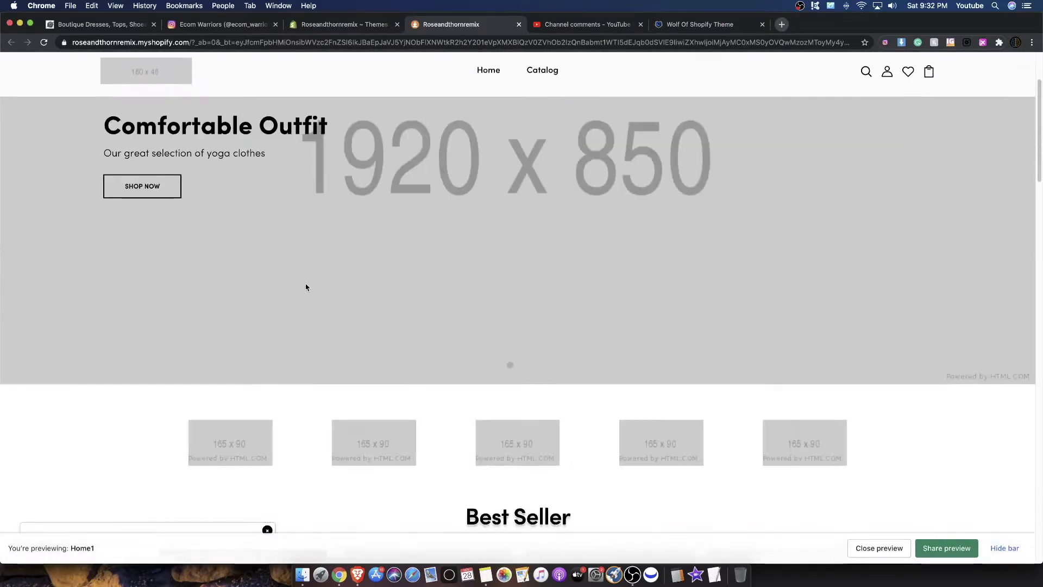
pyautogui.scroll(-5, 321, 268)
pyautogui.scroll(5, 302, 263)
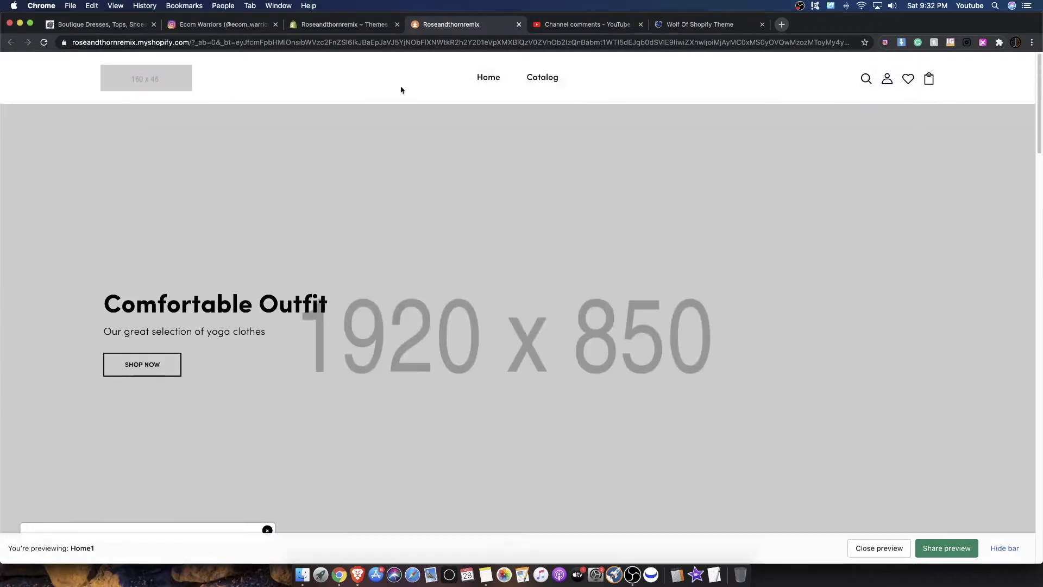
pyautogui.click(371, 28)
pyautogui.click(876, 340)
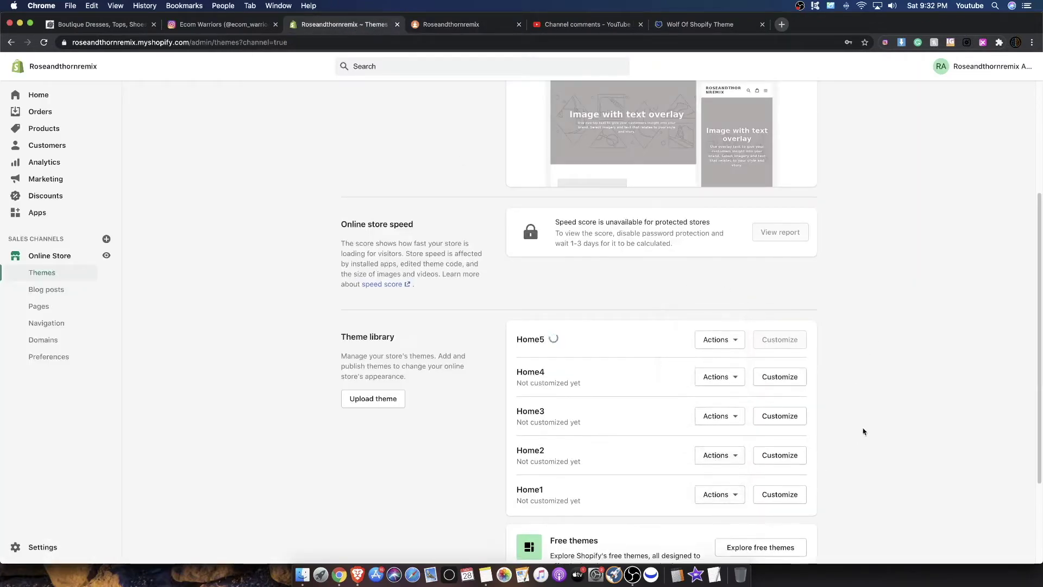
pyautogui.click(779, 495)
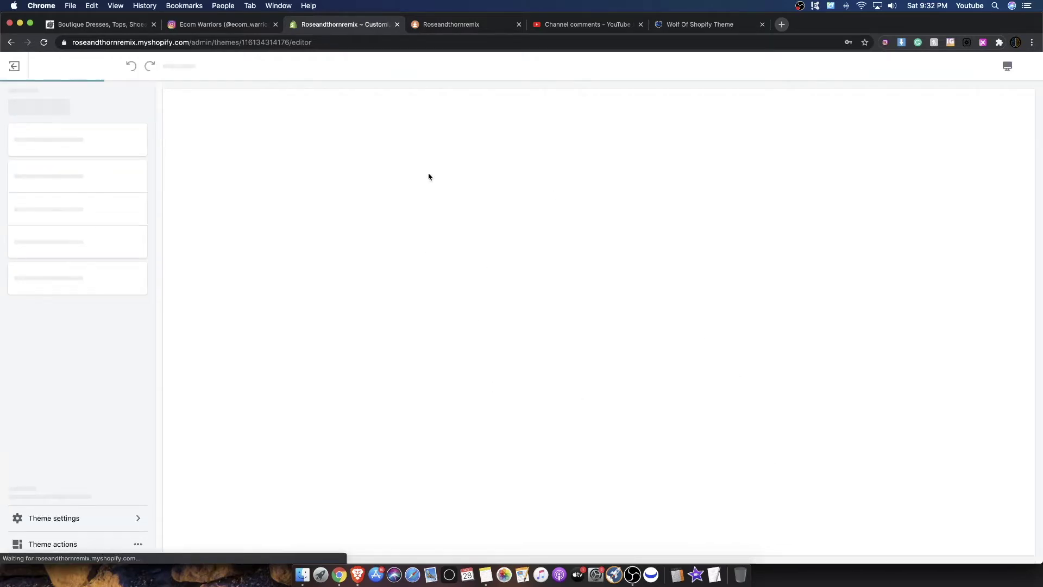
pyautogui.click(28, 69)
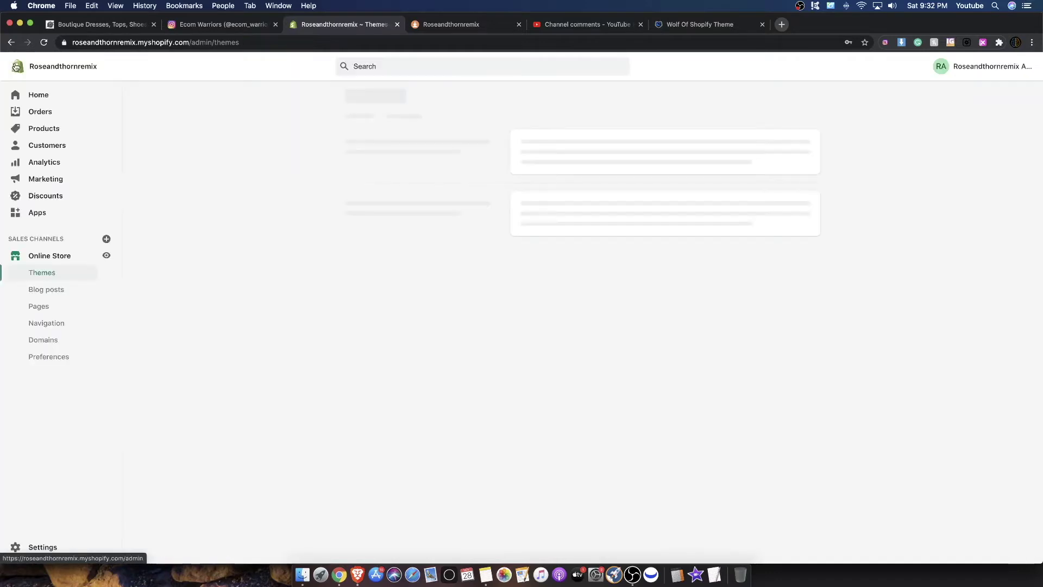
# Step: Start a new product in the Shopify admin and title it "Shirt"
pyautogui.click(30, 93)
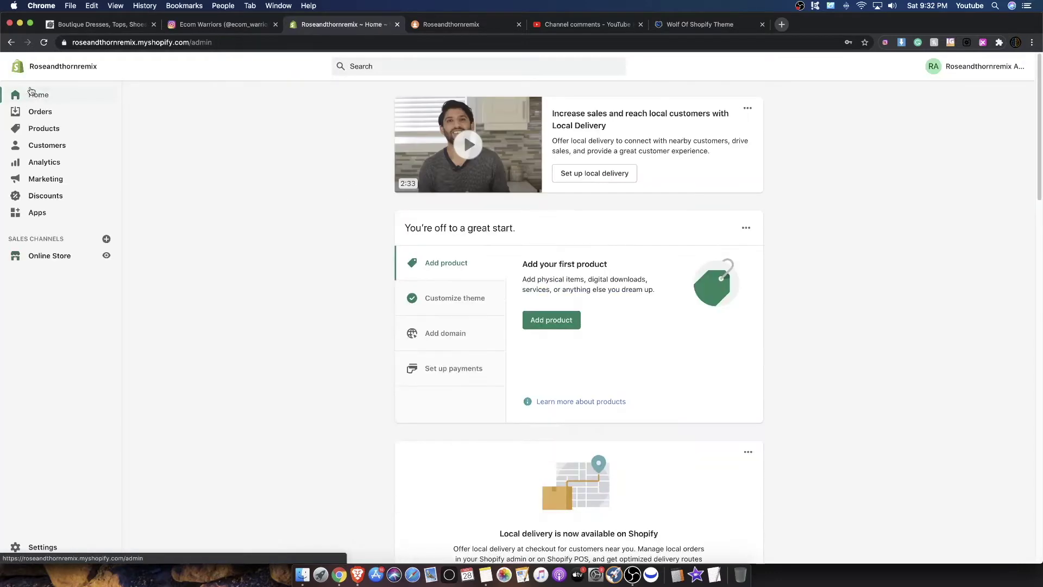
pyautogui.click(33, 128)
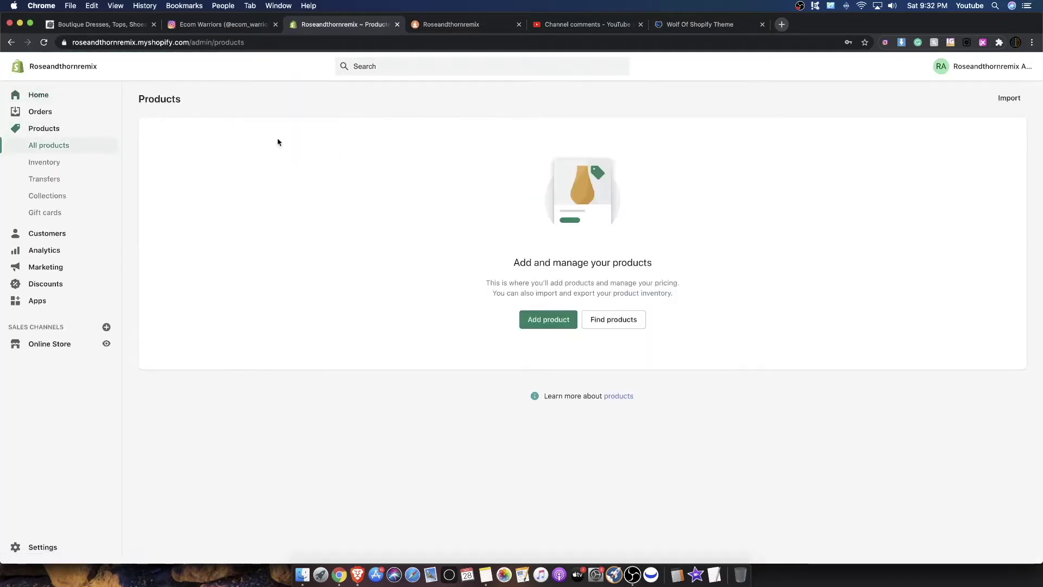
pyautogui.click(548, 319)
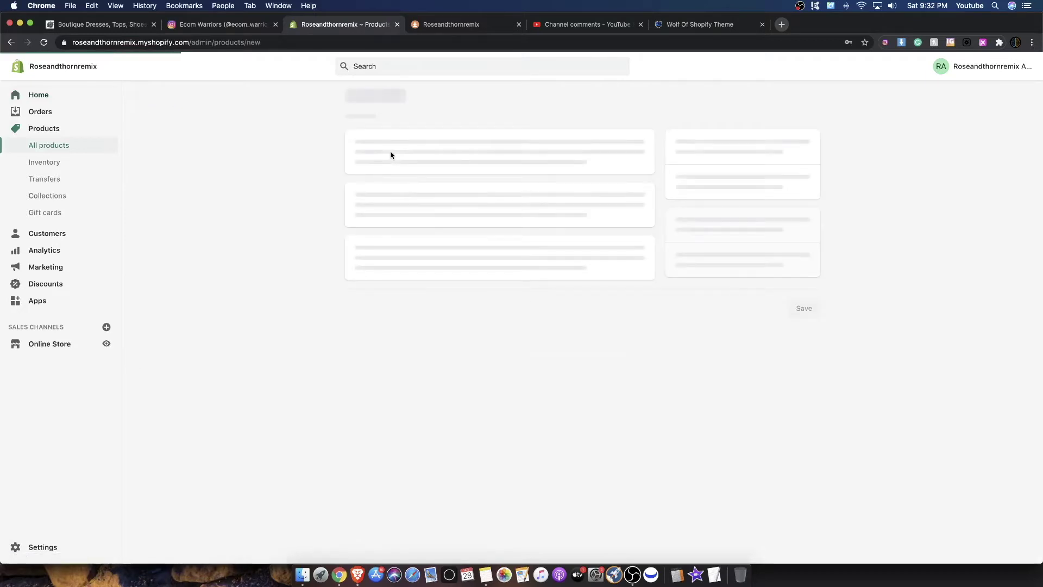
pyautogui.click(413, 155)
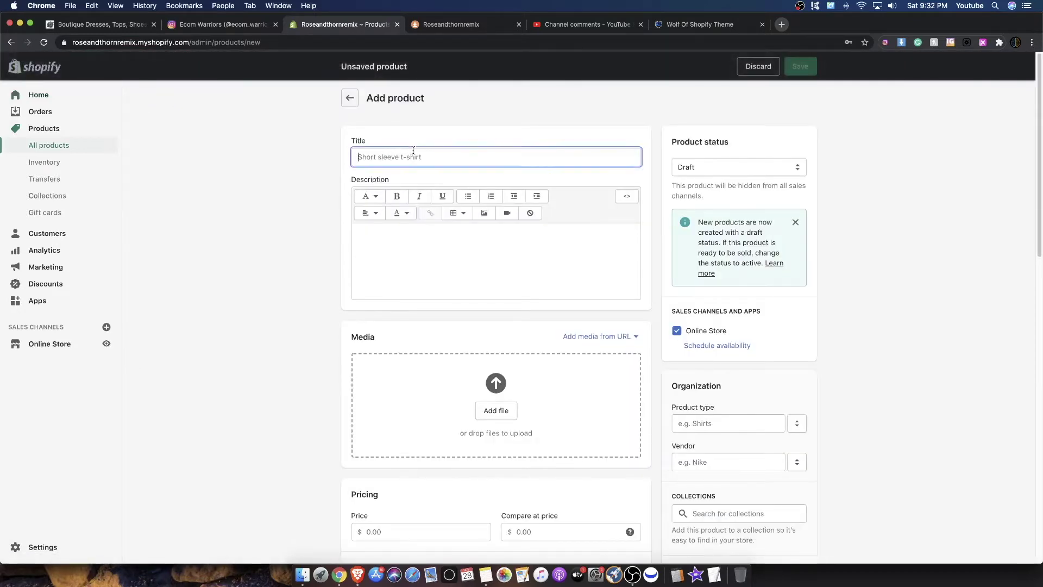
pyautogui.write('Shirt')
# Step: Set the Shirt product's status to Active and its price to $100, and save it
pyautogui.scroll(-5, 551, 506)
pyautogui.scroll(5, 675, 303)
pyautogui.scroll(-1, 696, 233)
pyautogui.click(693, 150)
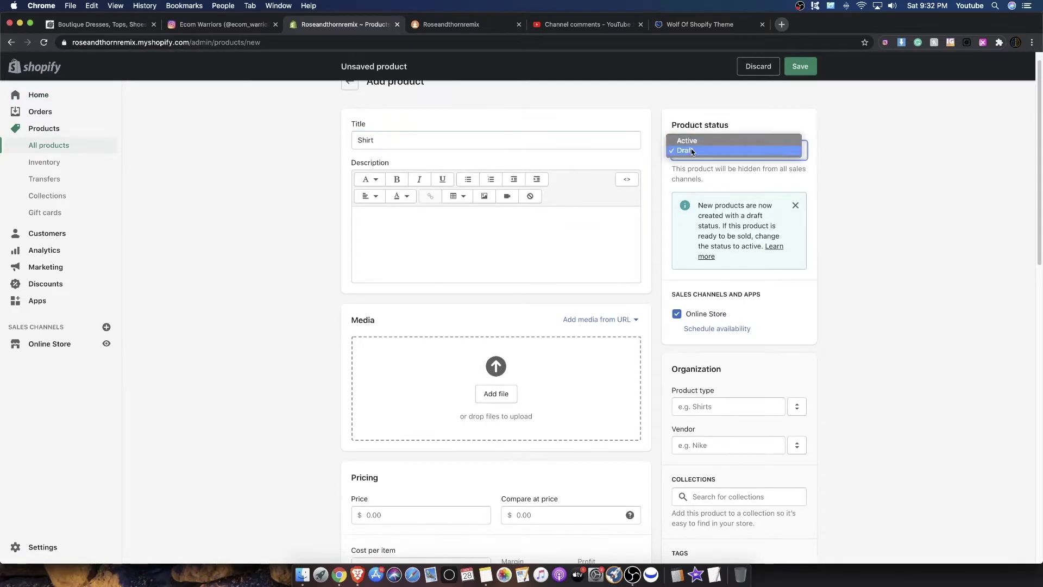
pyautogui.click(691, 140)
pyautogui.scroll(-6, 388, 380)
pyautogui.click(367, 160)
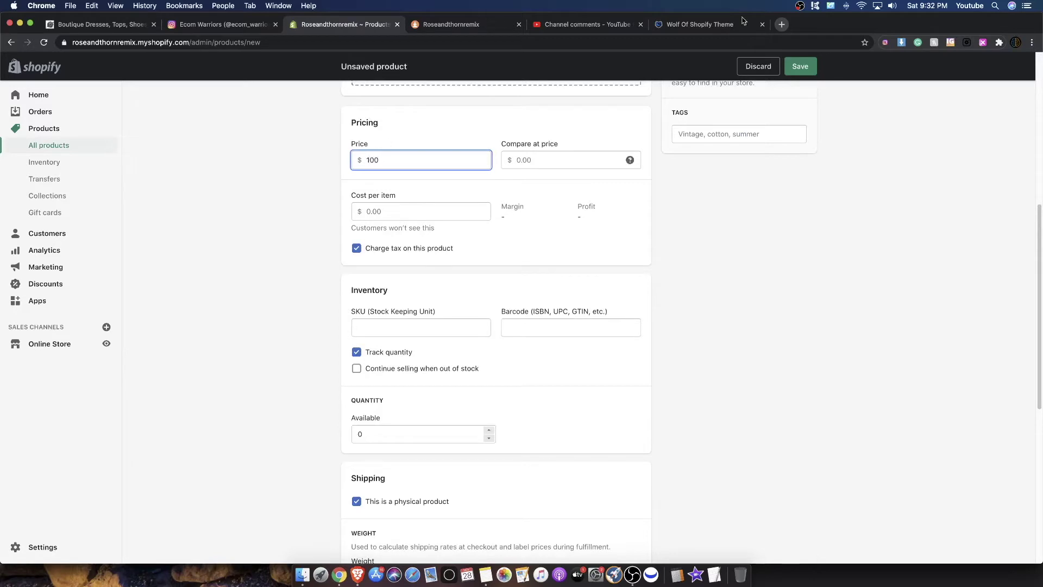
pyautogui.click(801, 66)
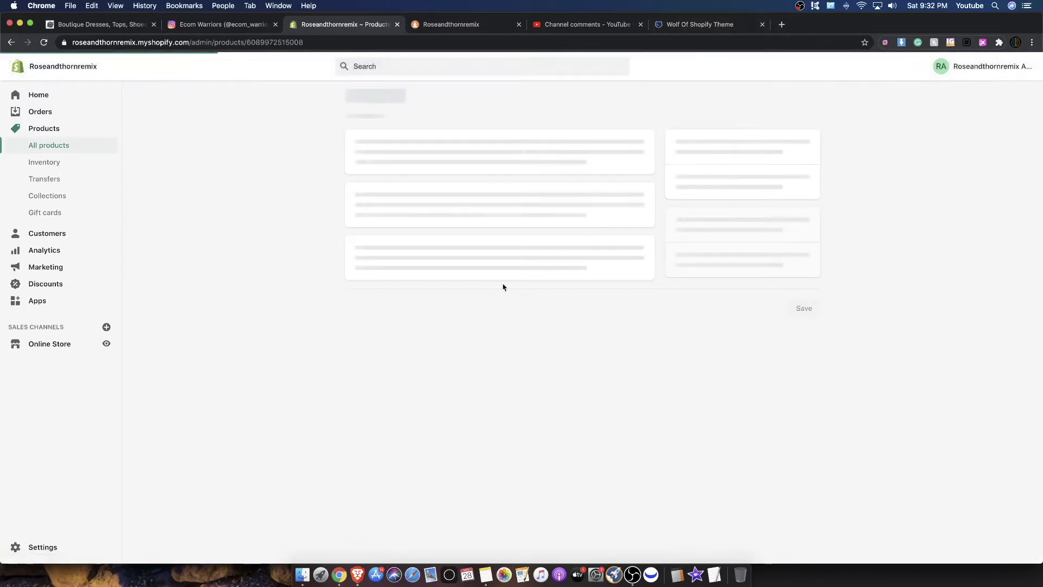
# Step: Open the Home1 theme from the online store's theme library for customization
pyautogui.click(60, 344)
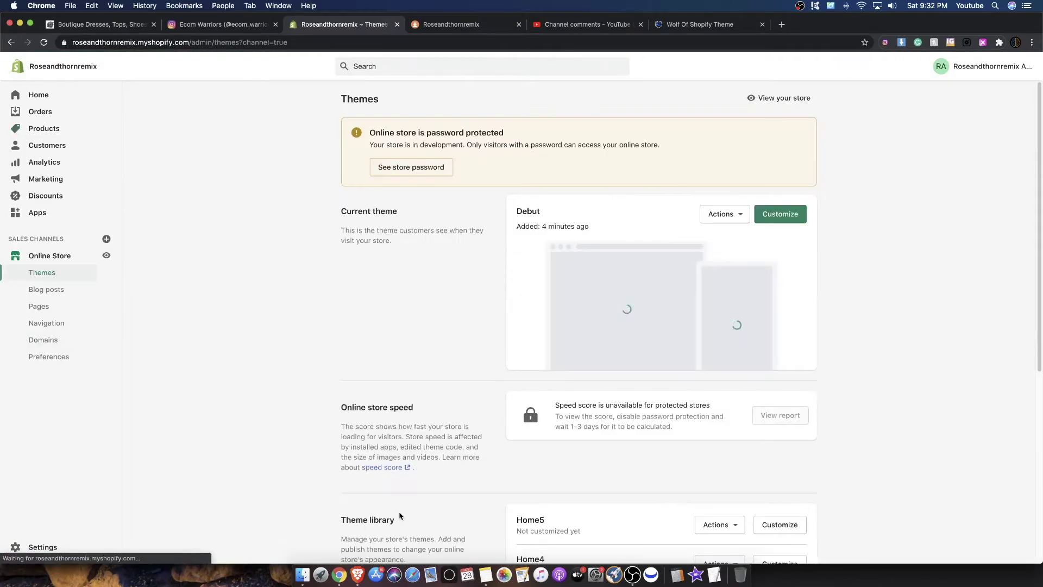
pyautogui.scroll(-6, 457, 320)
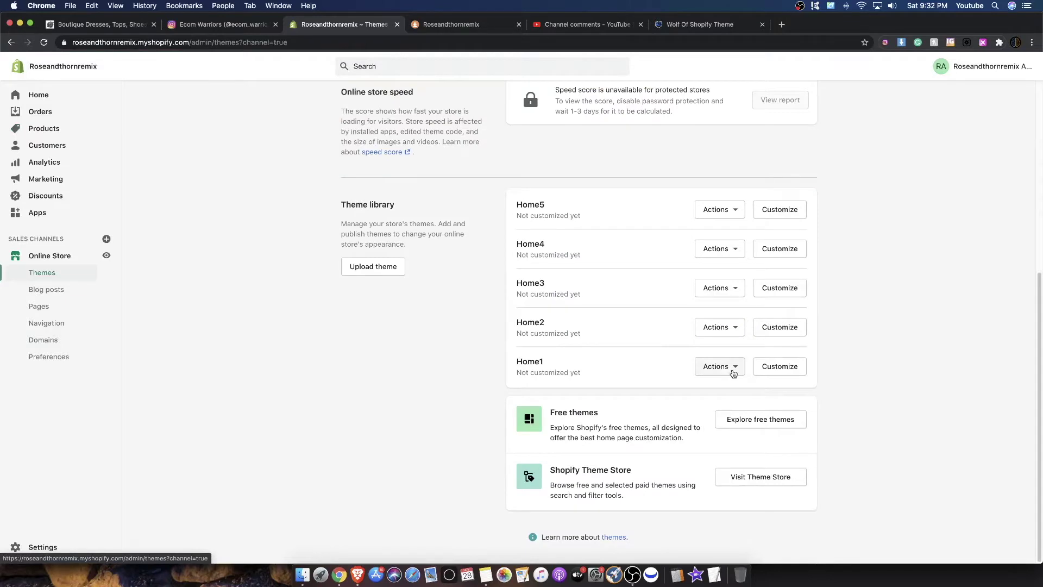
pyautogui.click(733, 370)
pyautogui.click(780, 366)
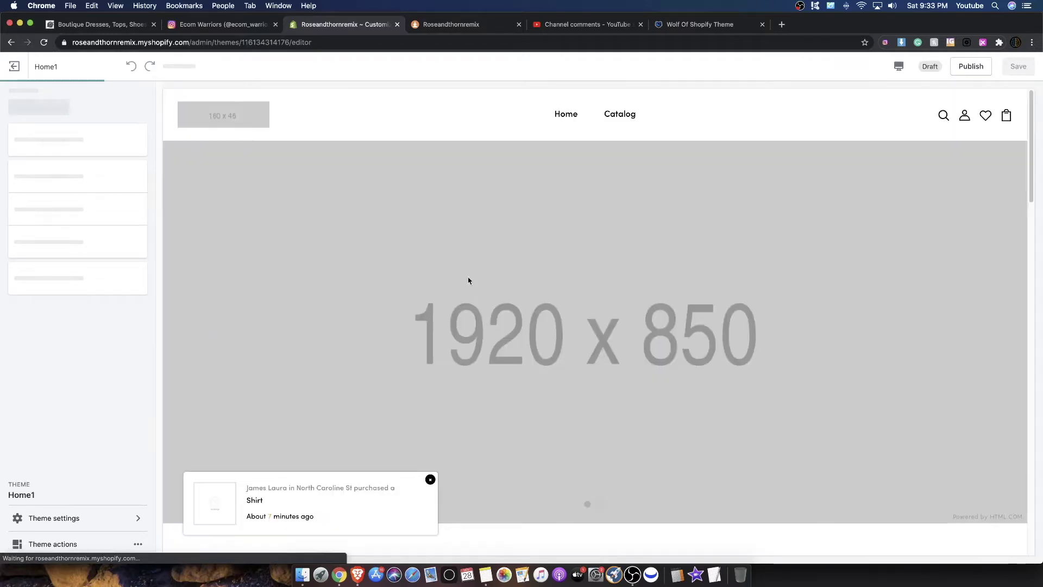
# Step: Look through the section types that can be added to the Home1 home page without adding one
pyautogui.scroll(-5, 413, 287)
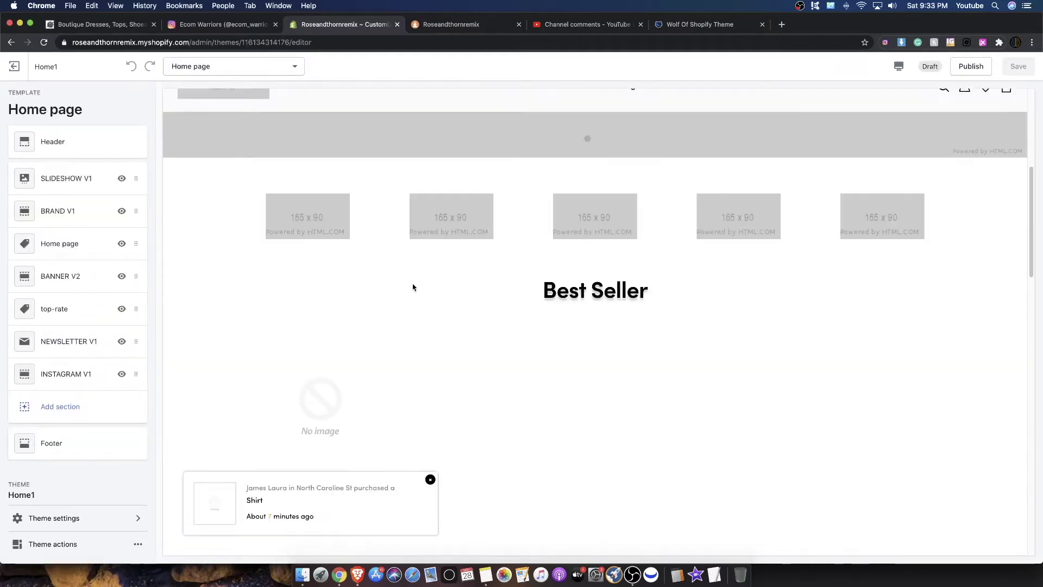
pyautogui.click(59, 414)
pyautogui.scroll(-10, 109, 340)
pyautogui.scroll(10, 93, 361)
pyautogui.scroll(-10, 94, 443)
pyautogui.click(75, 509)
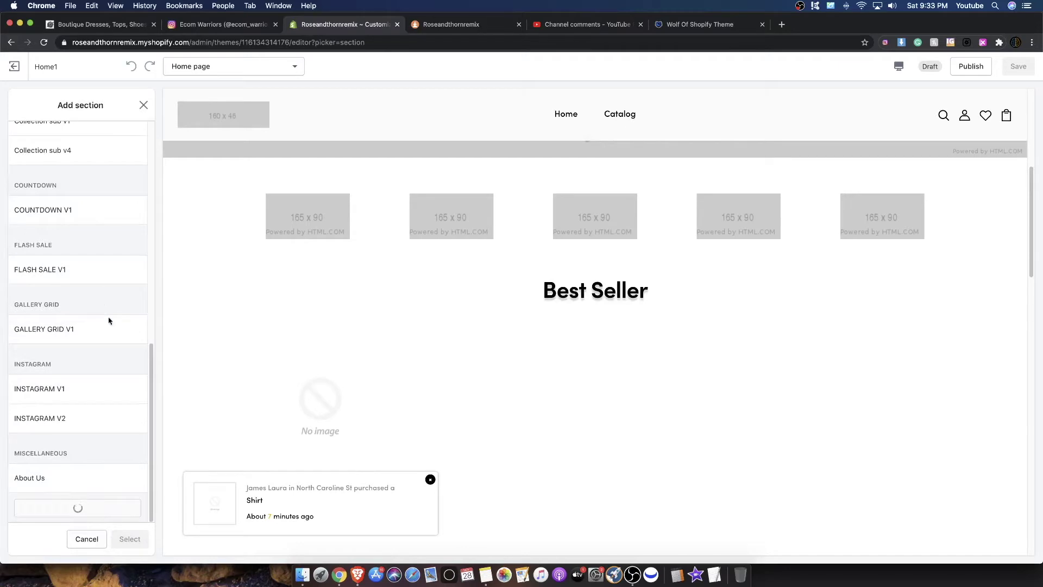
pyautogui.click(144, 105)
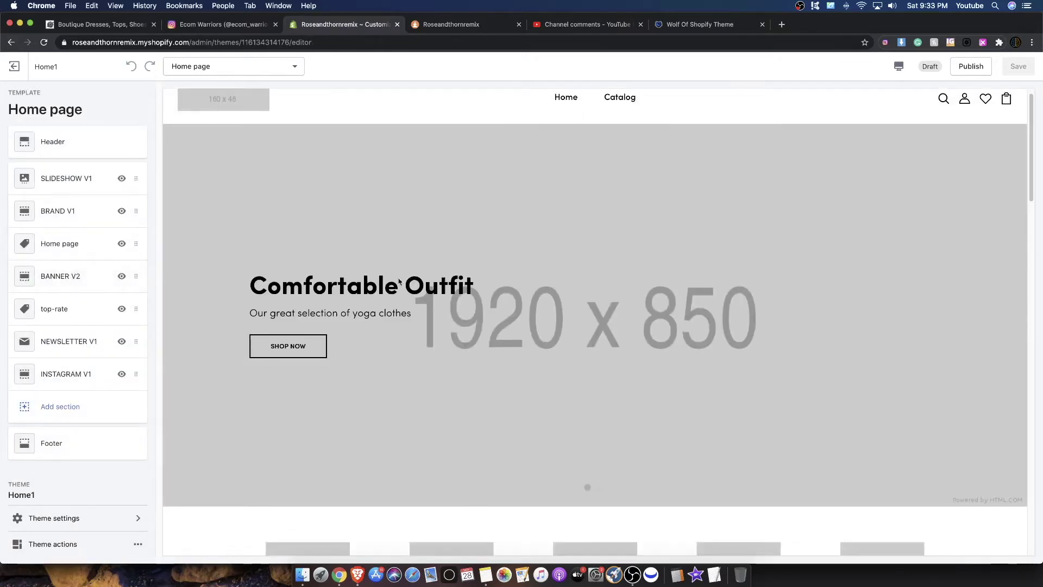
# Step: Switch the theme editor to the Product pages template, examine the Shirt product page's layout and exit the editor
pyautogui.click(255, 66)
pyautogui.click(222, 131)
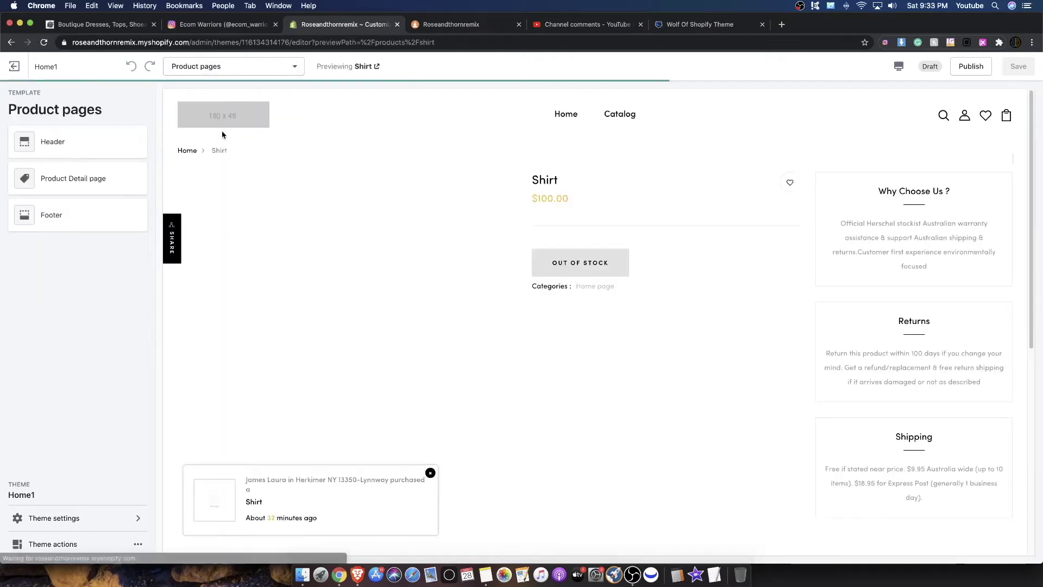
pyautogui.scroll(-4, 718, 292)
pyautogui.scroll(4, 609, 240)
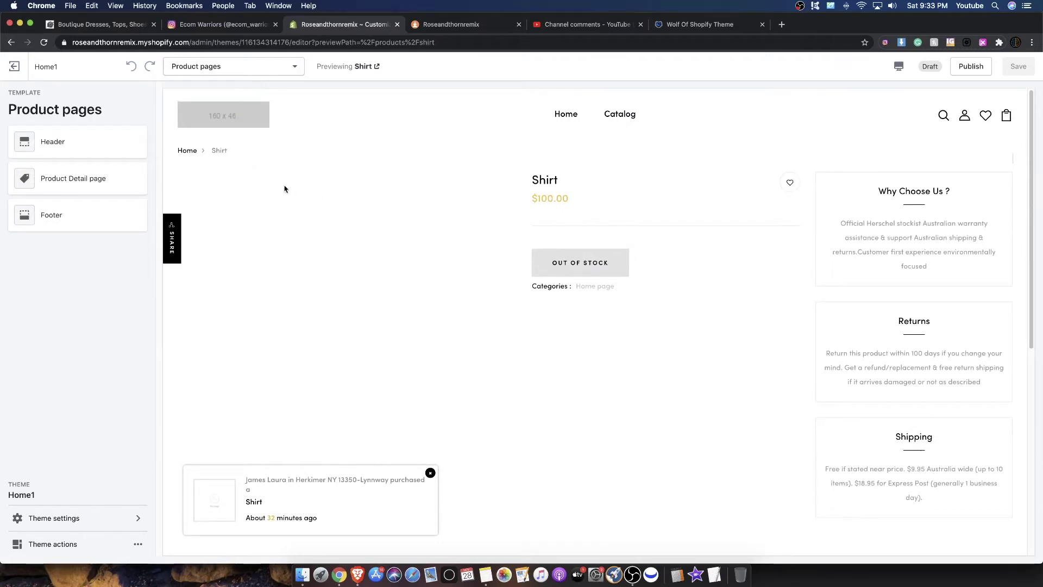
pyautogui.scroll(-5, 287, 272)
pyautogui.scroll(5, 770, 249)
pyautogui.scroll(-3, 782, 266)
pyautogui.scroll(3, 811, 271)
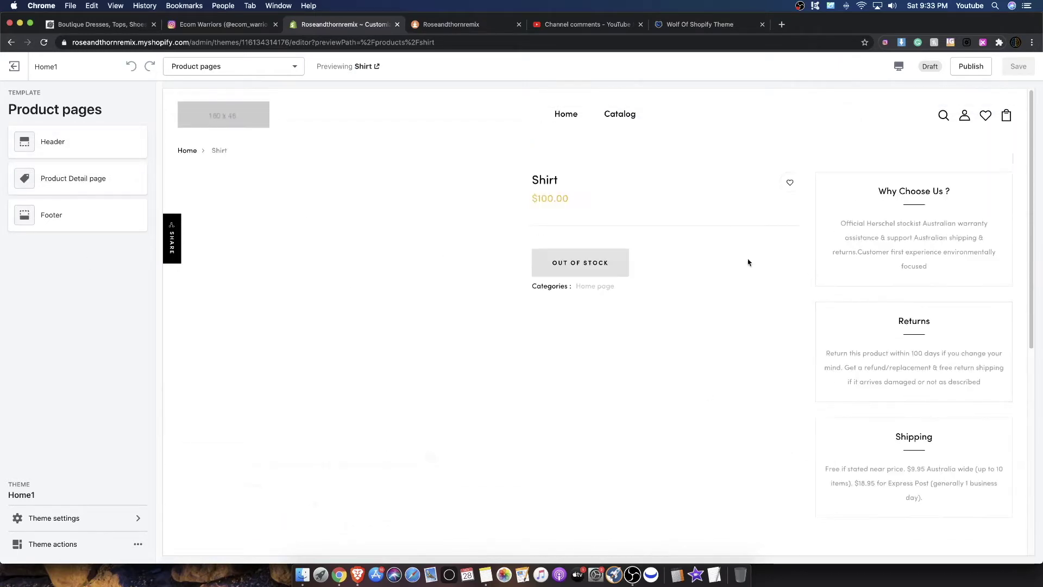
pyautogui.scroll(-3, 512, 237)
pyautogui.scroll(3, 425, 236)
pyautogui.click(8, 66)
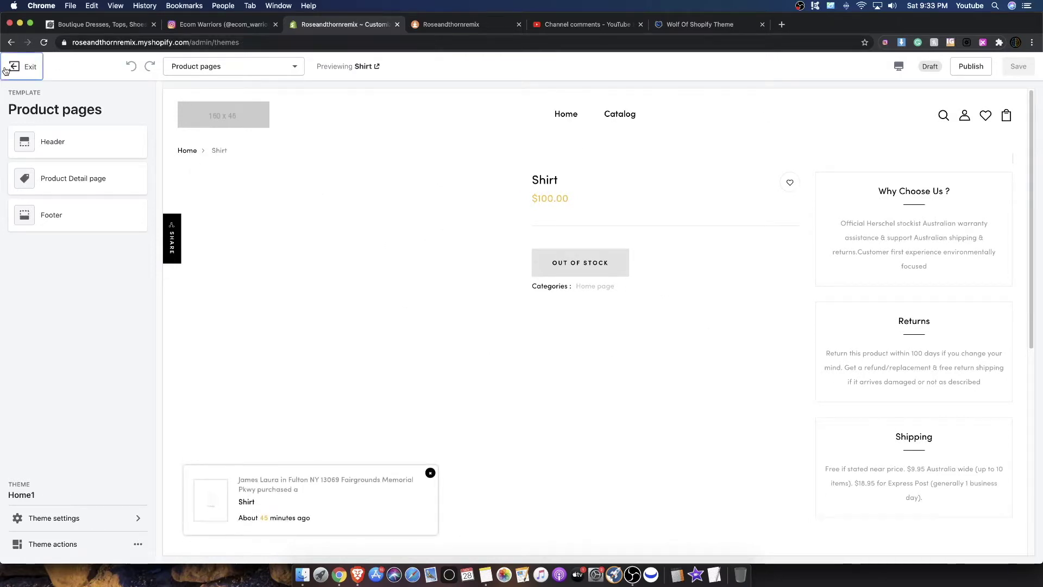
# Step: Publish the Home1 theme from the theme library and open it for customization
pyautogui.scroll(-5, 685, 297)
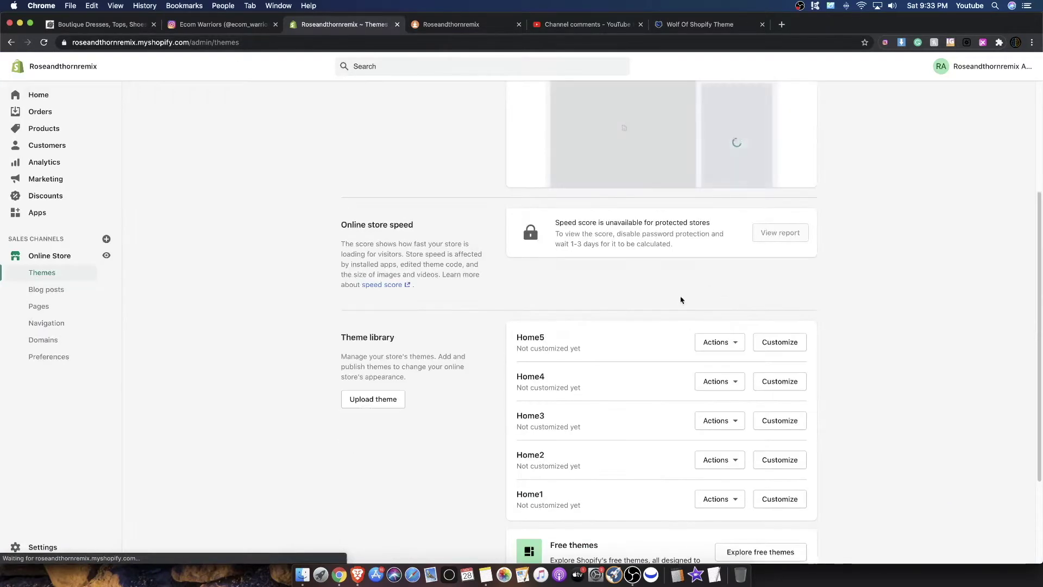
pyautogui.click(734, 499)
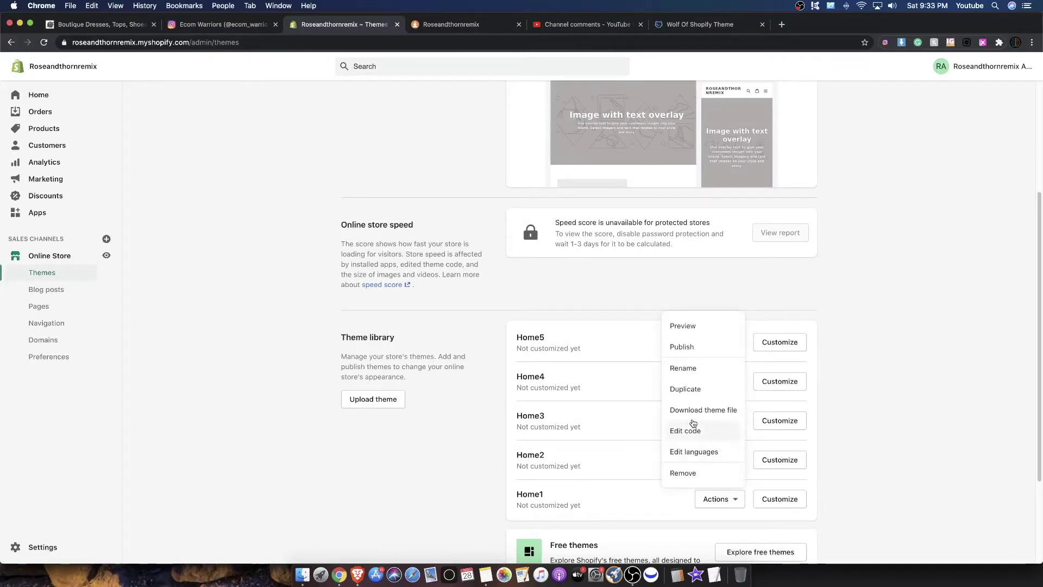
pyautogui.click(684, 348)
pyautogui.click(655, 411)
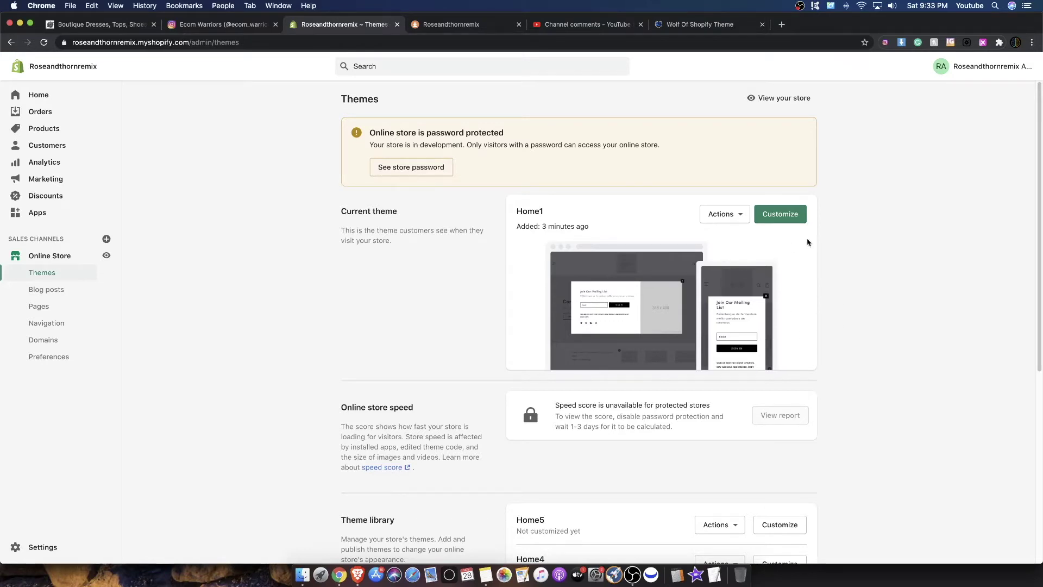
pyautogui.click(777, 215)
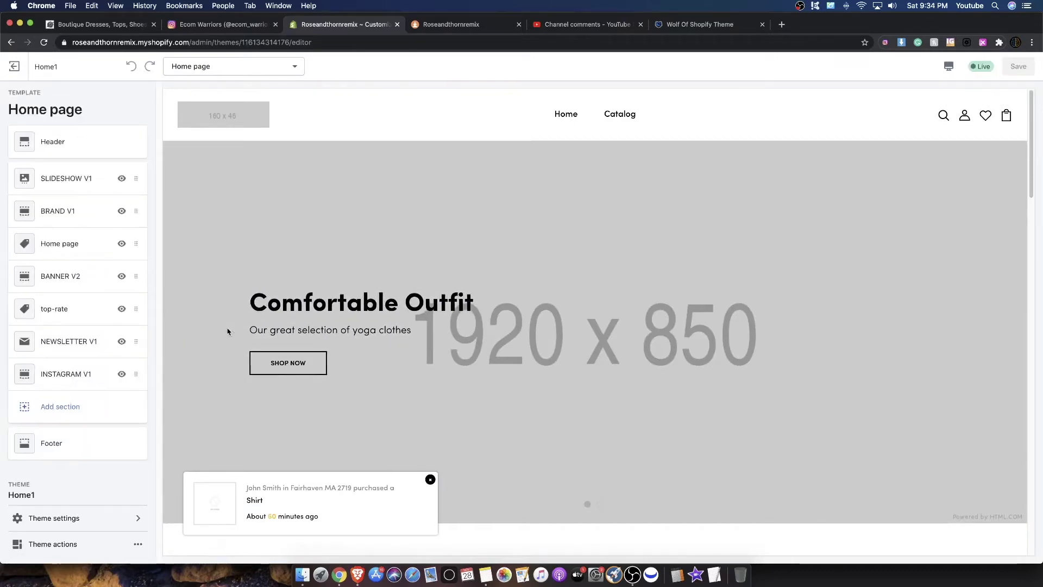
pyautogui.click(430, 481)
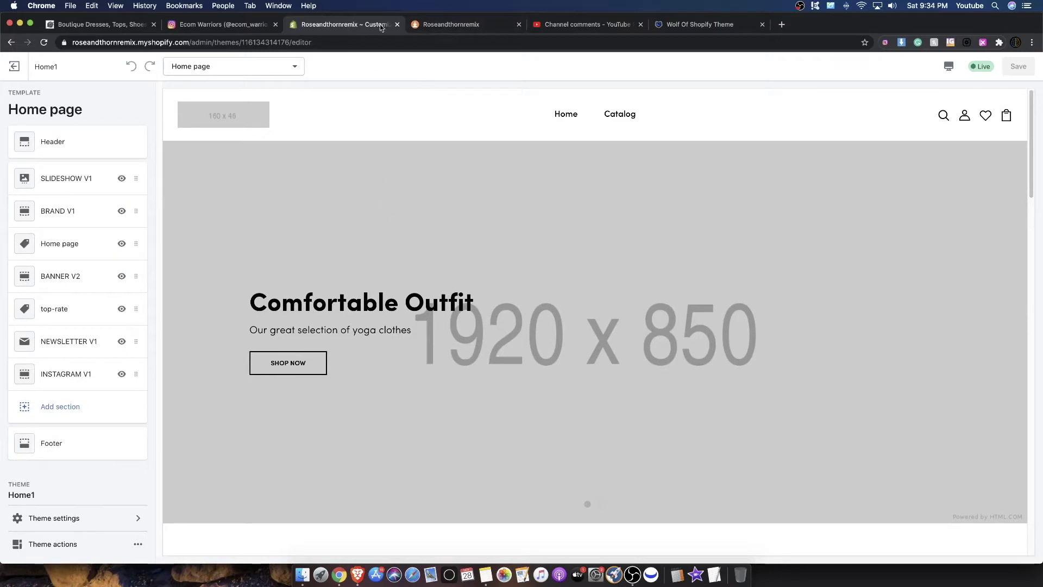
# Step: Close the Home1 preview page and grab the Rose & Thorn logo image from shoprosethorn.com for reuse
pyautogui.click(449, 25)
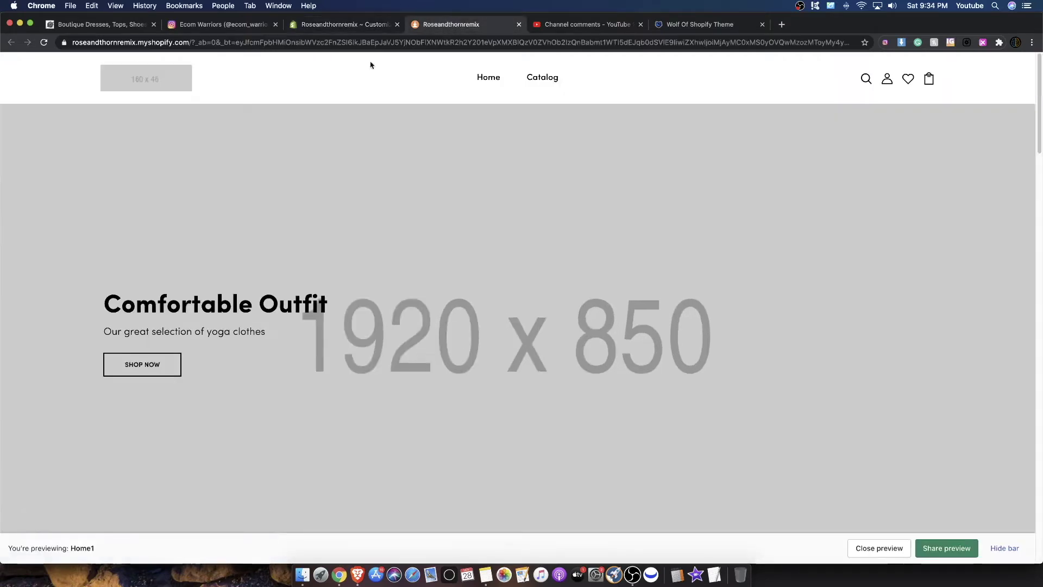
pyautogui.click(518, 25)
pyautogui.click(136, 27)
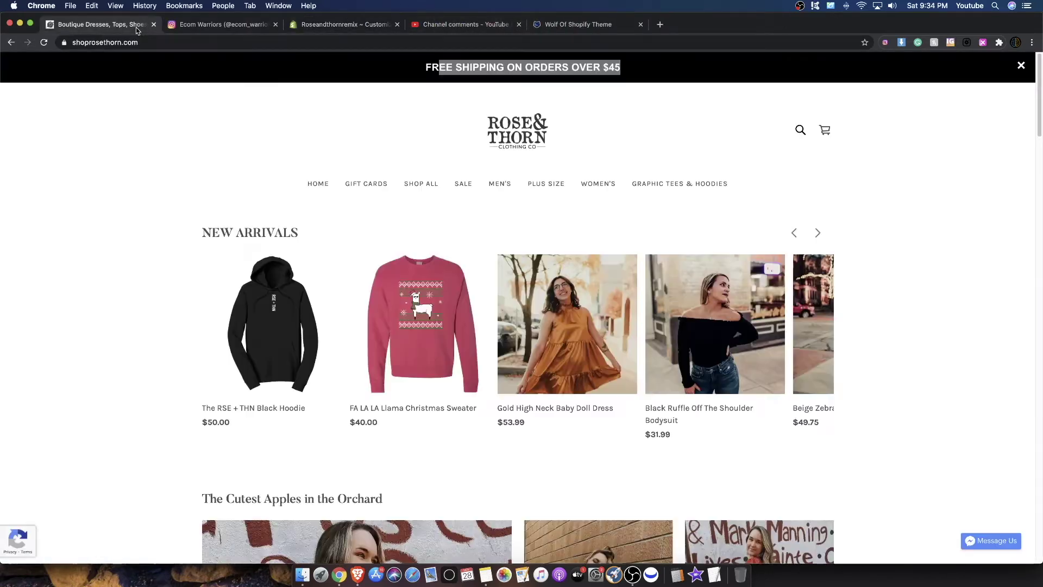
pyautogui.moveTo(524, 129); pyautogui.dragTo(0, 243)
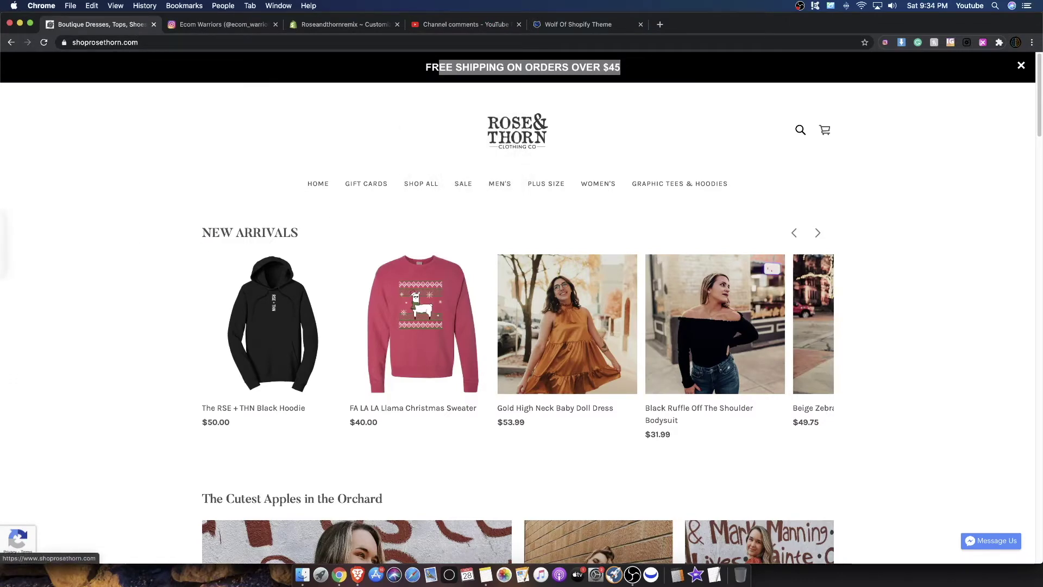
# Step: View the Ecom Warriors Instagram profile and return to the Home1 theme editor
pyautogui.click(222, 25)
pyautogui.click(347, 26)
pyautogui.click(256, 24)
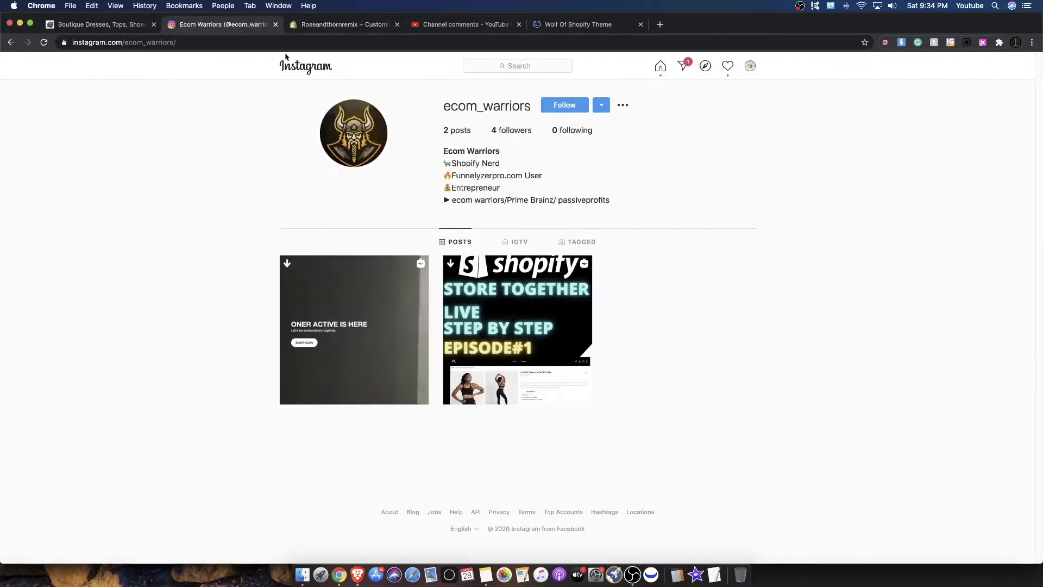
pyautogui.click(342, 25)
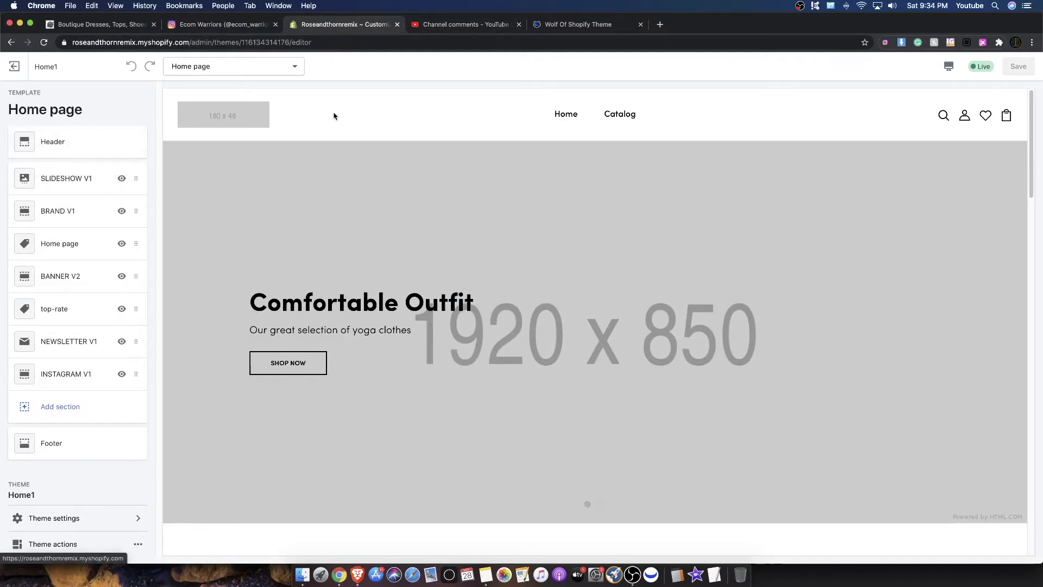
# Step: Upload the Rose & Thorn logo and select it as the logo image of the home page's Header section
pyautogui.click(46, 141)
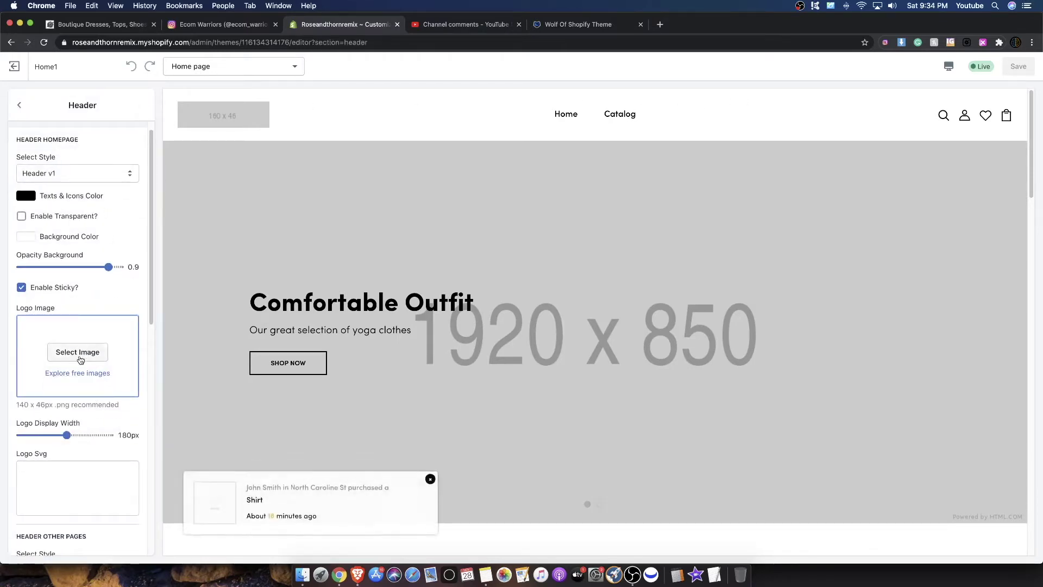
pyautogui.click(80, 363)
pyautogui.moveTo(11, 233); pyautogui.dragTo(107, 186)
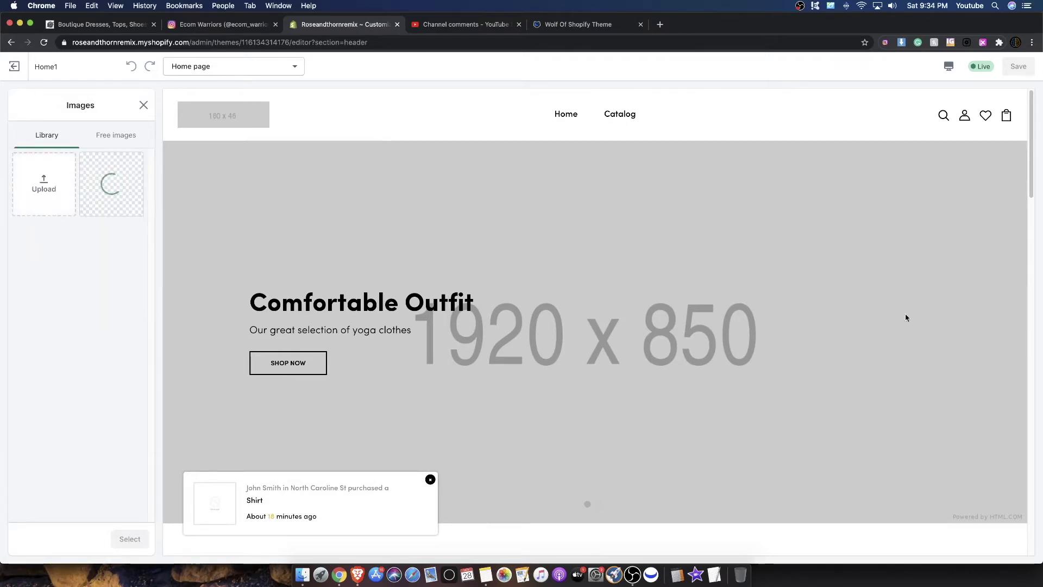
pyautogui.click(97, 24)
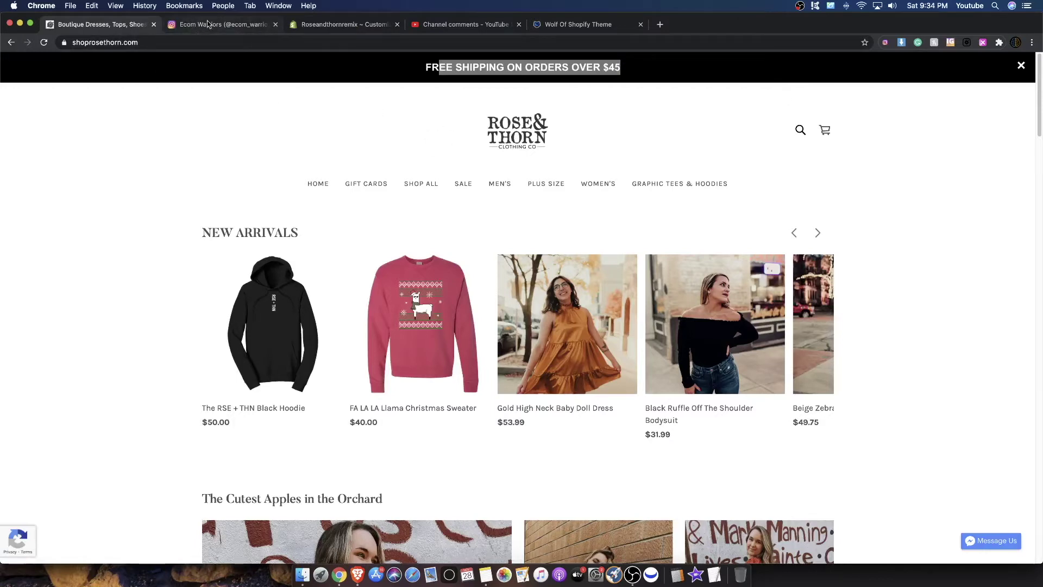
pyautogui.click(386, 25)
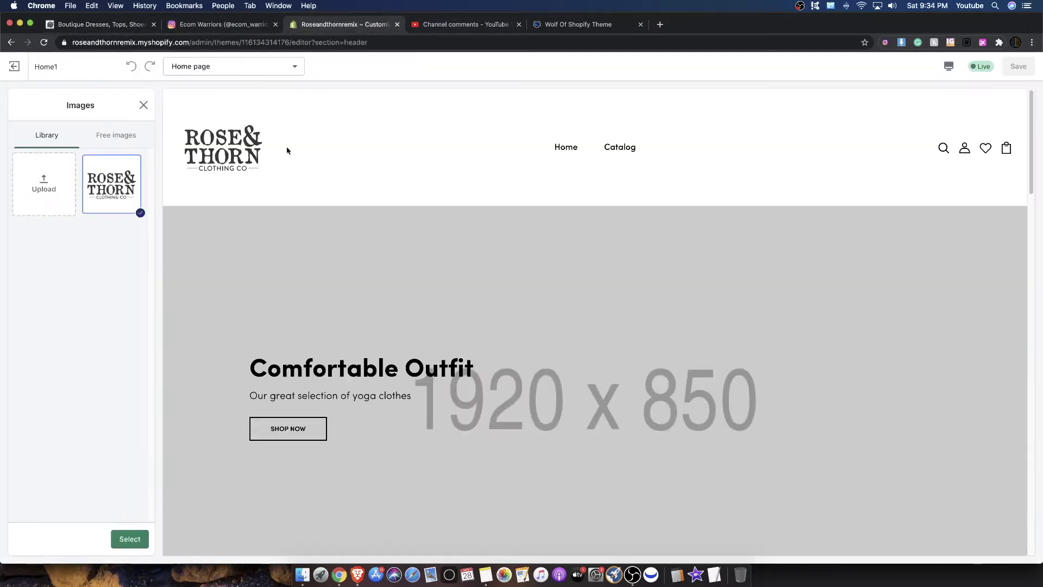
pyautogui.click(129, 538)
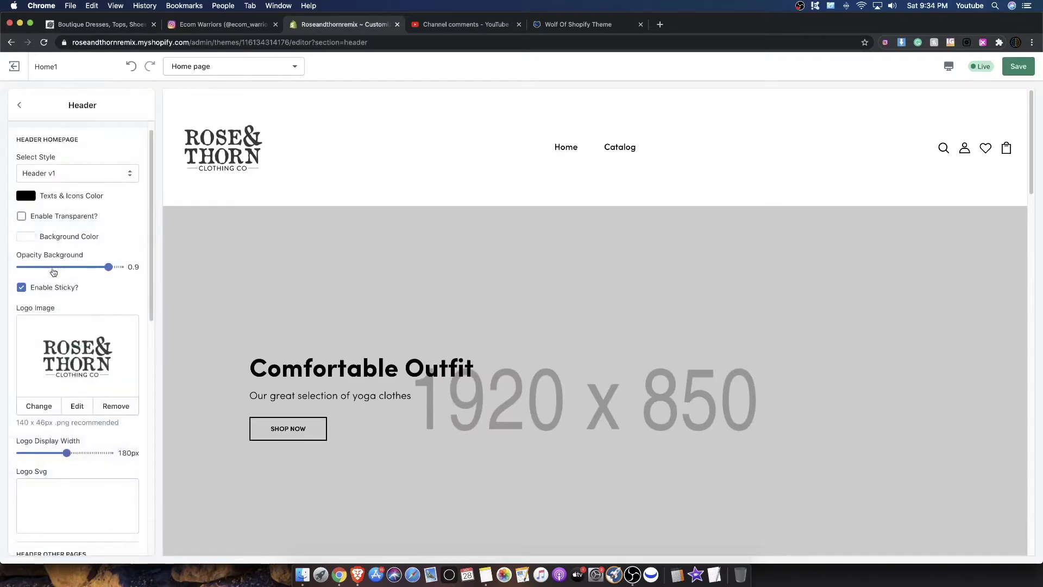
# Step: Set the header logo's display width to 70px, save the theme and leave the Header section's settings
pyautogui.moveTo(67, 452); pyautogui.dragTo(29, 455)
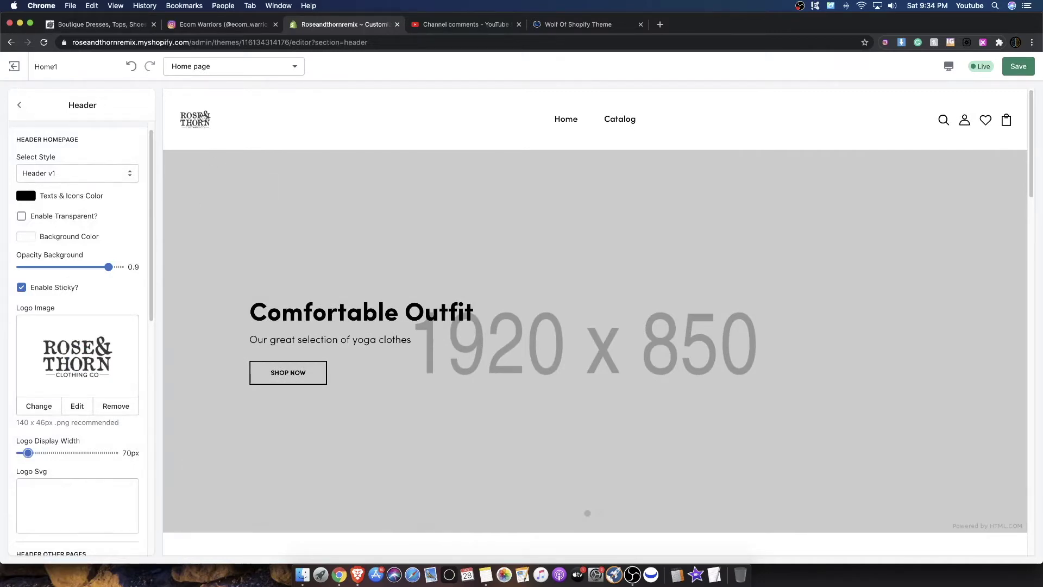
pyautogui.click(96, 172)
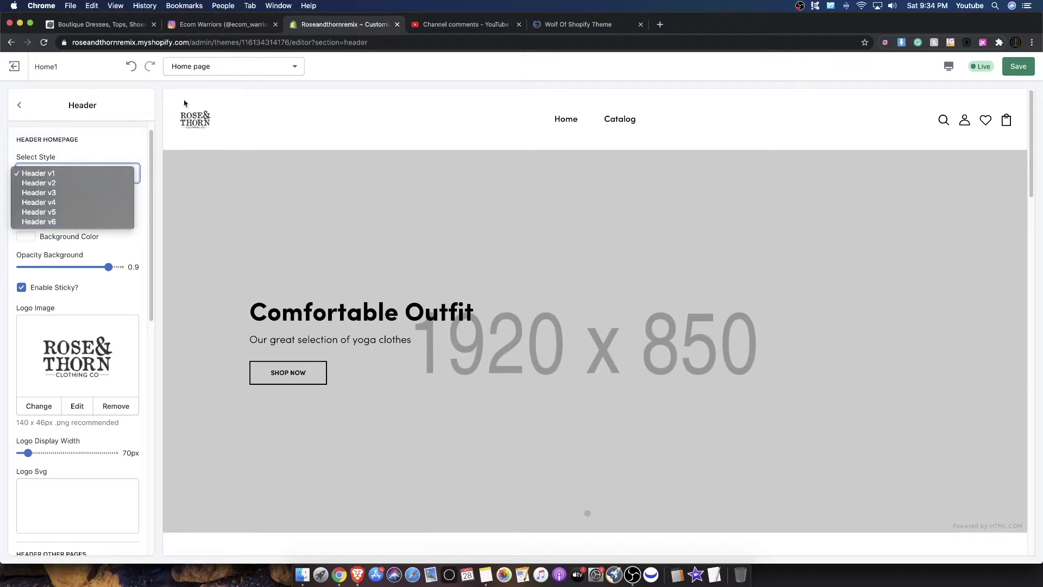
pyautogui.click(1021, 66)
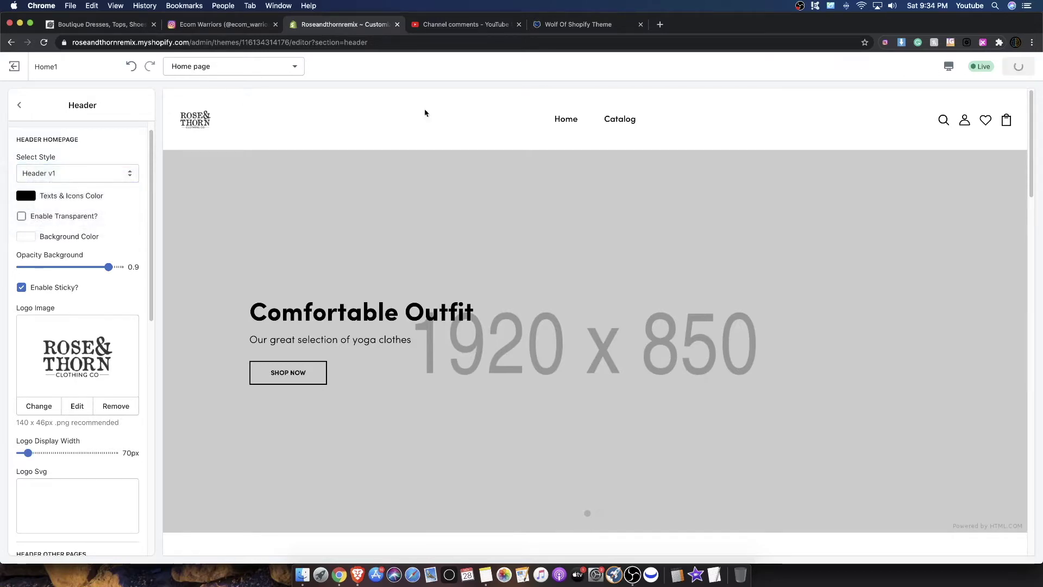
pyautogui.scroll(-2, 19, 124)
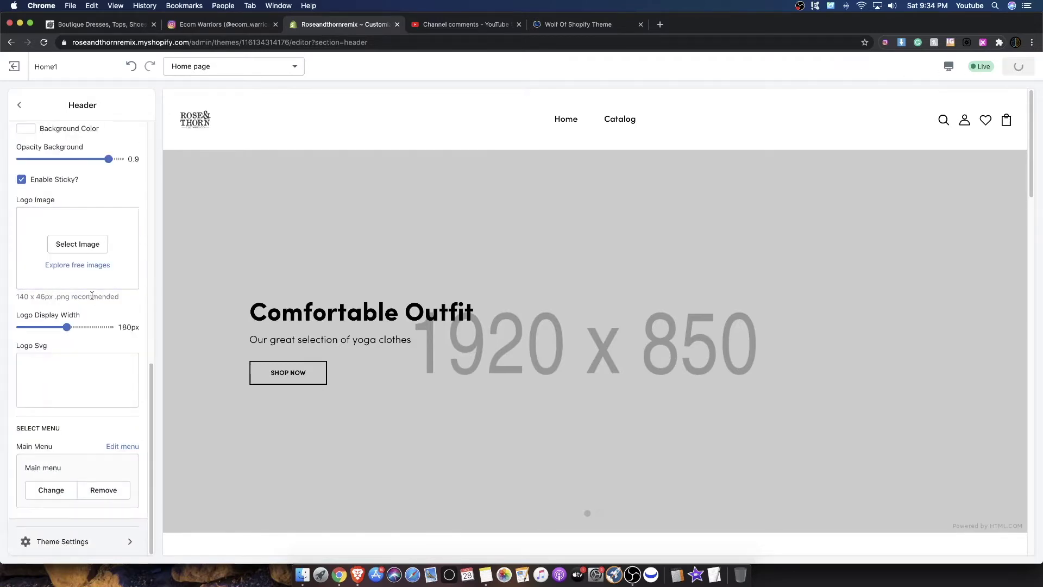
pyautogui.click(20, 104)
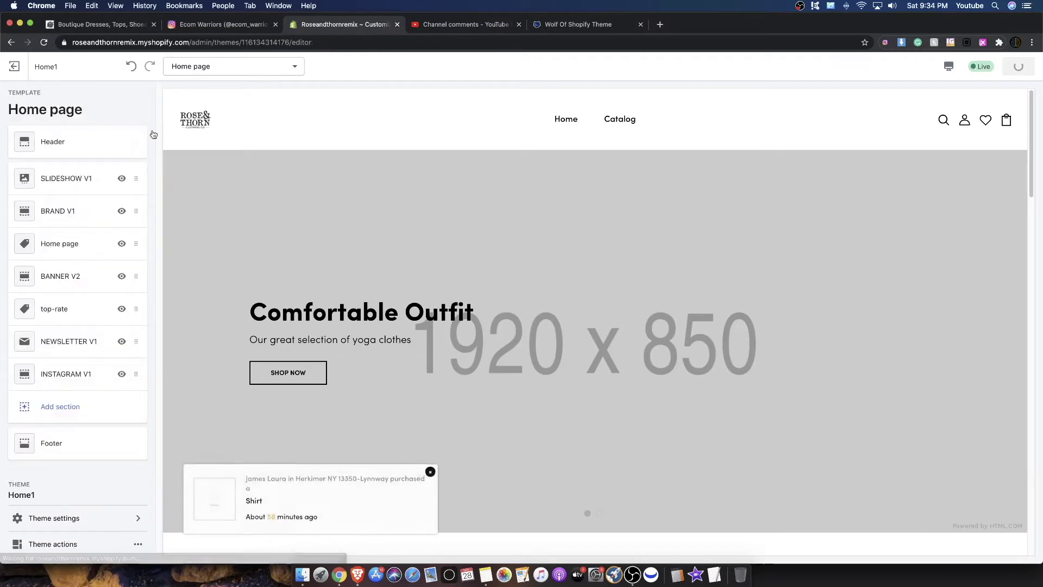
pyautogui.click(135, 544)
pyautogui.click(76, 341)
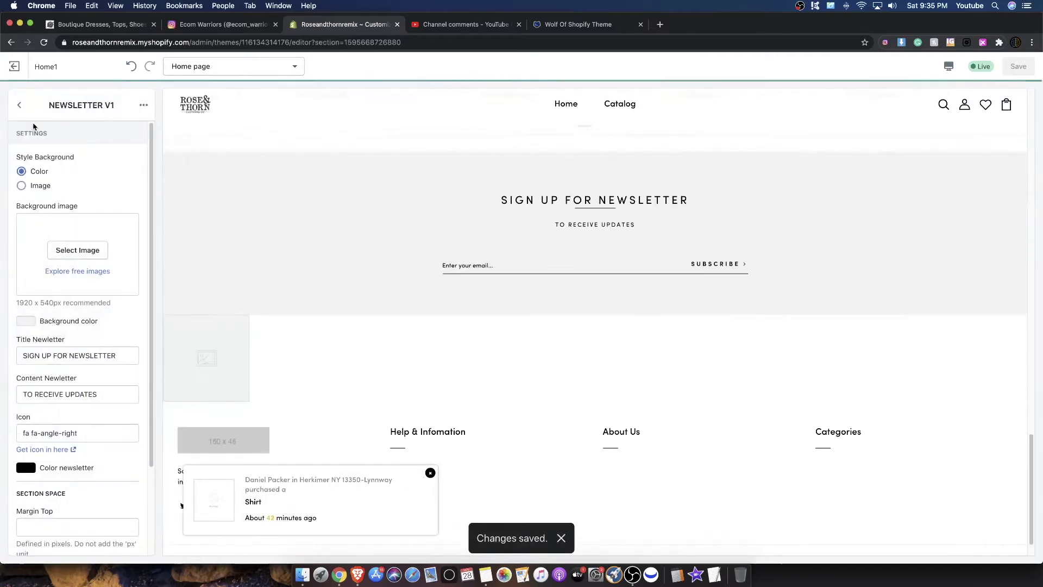
pyautogui.click(19, 105)
# Step: Set the Rose & Thorn logo from the image library as the Header Mobile logo in the theme settings and save
pyautogui.click(87, 523)
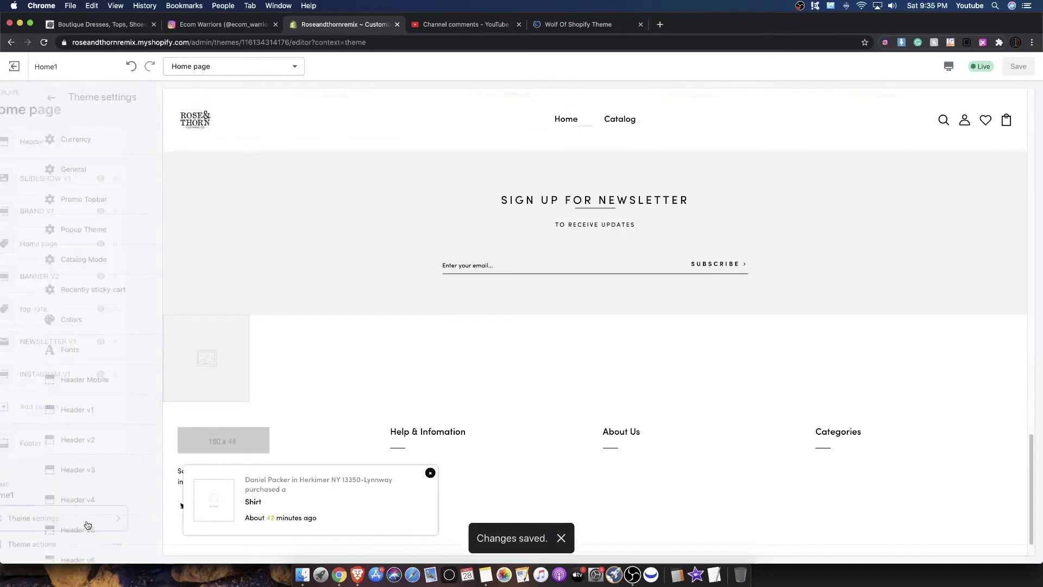
pyautogui.scroll(-1, 69, 239)
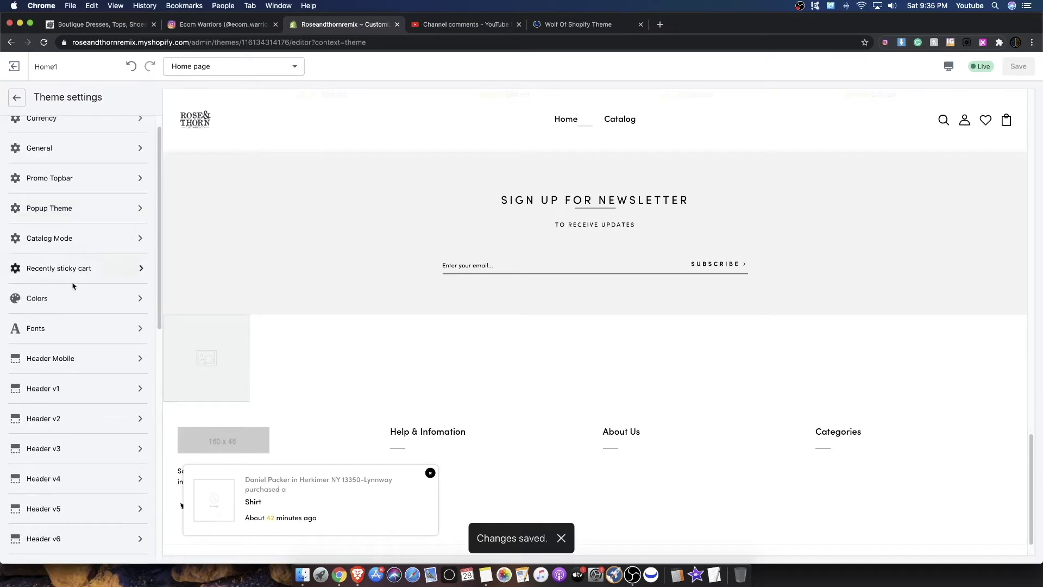
pyautogui.click(45, 362)
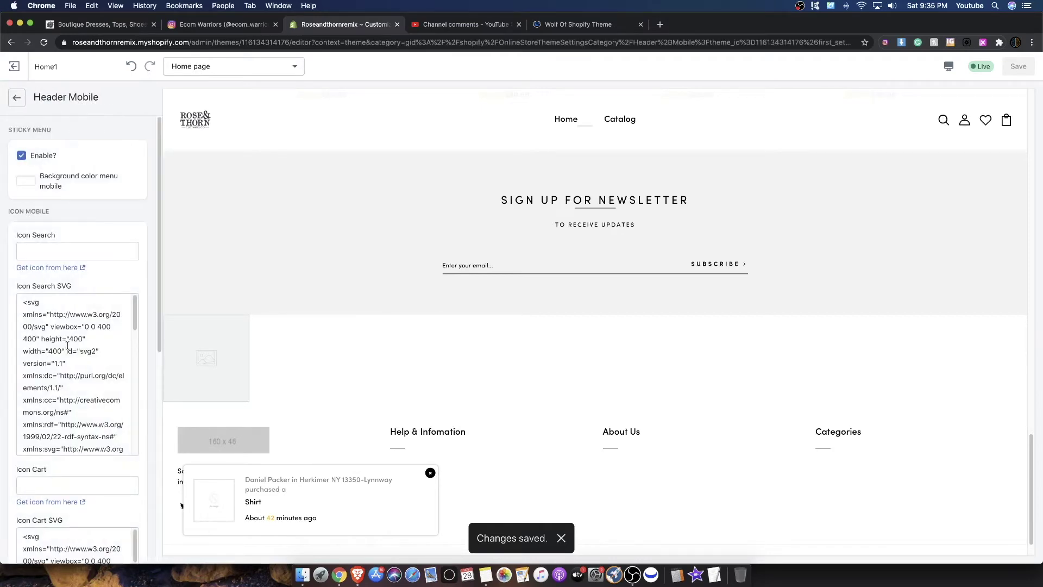
pyautogui.scroll(-10, 82, 212)
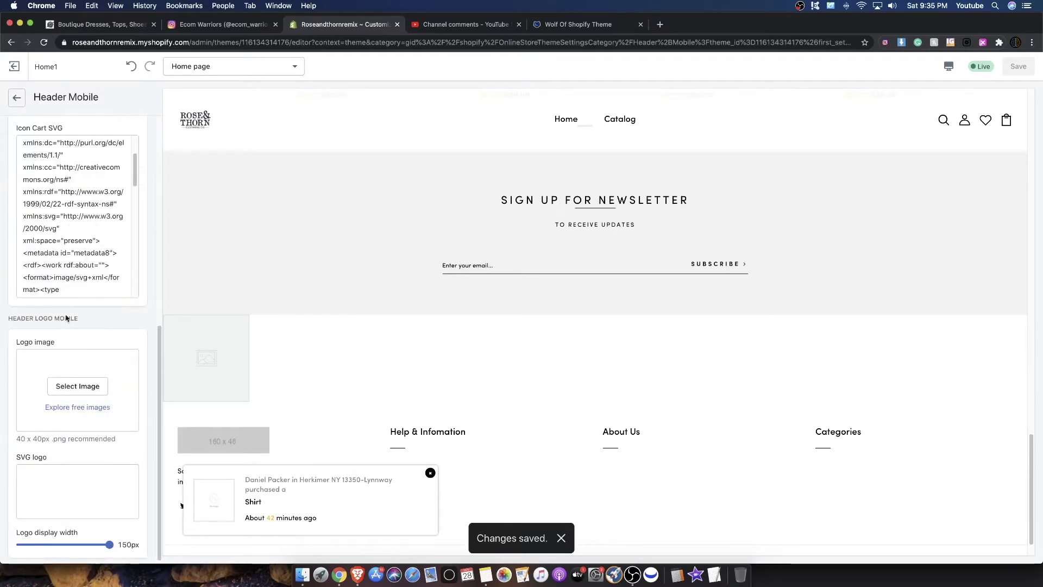
pyautogui.click(82, 383)
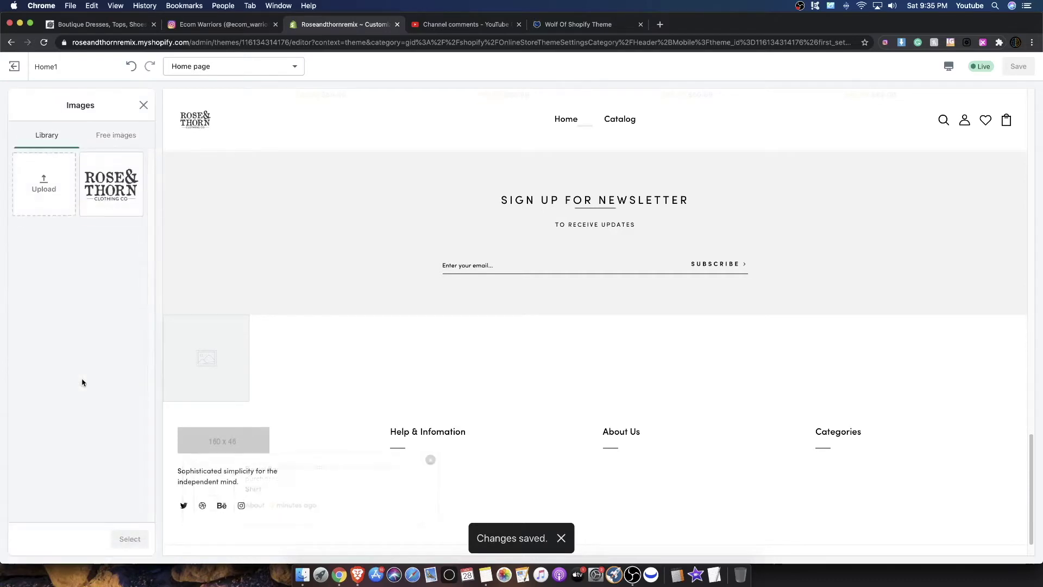
pyautogui.click(106, 190)
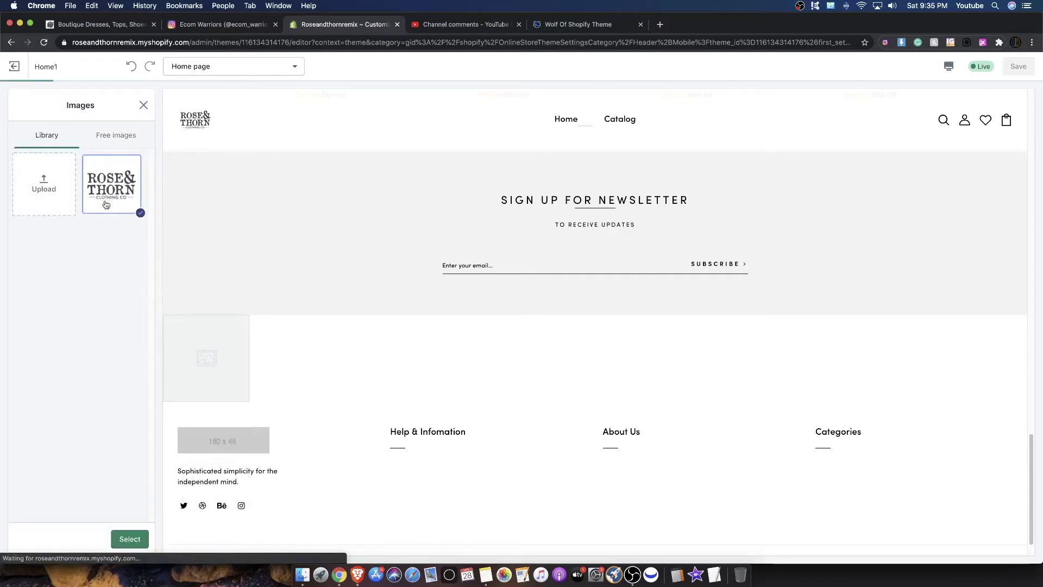
pyautogui.click(125, 539)
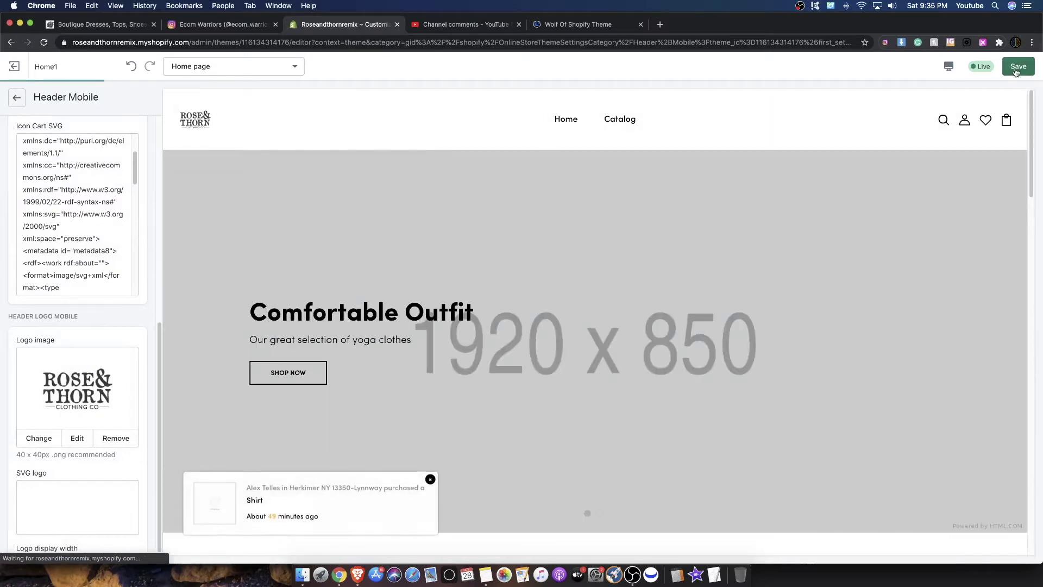
pyautogui.click(1018, 66)
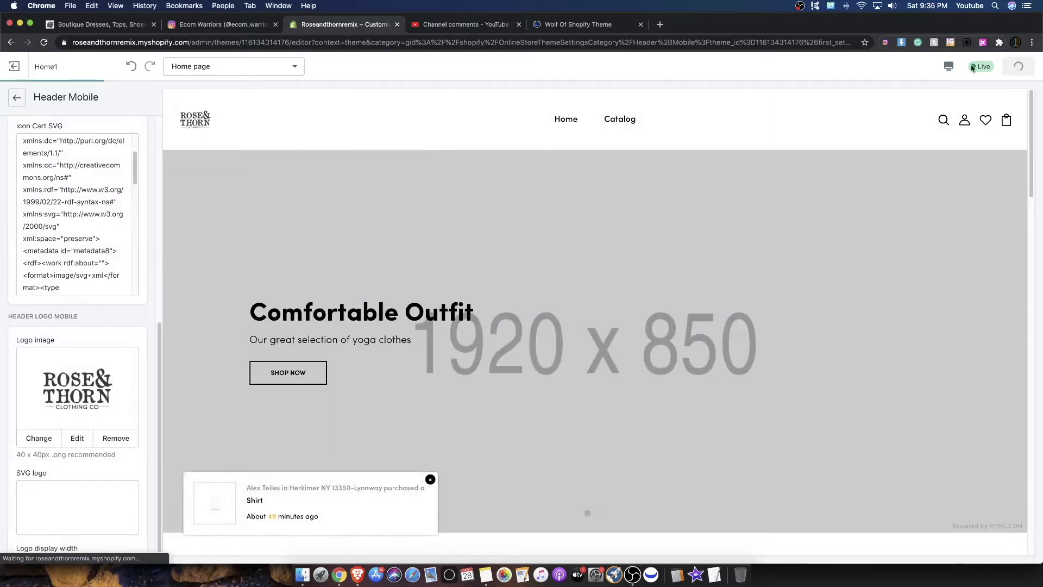
# Step: Switch the preview to Mobile, set the mobile header logo's display width to 40px and save the theme
pyautogui.click(948, 66)
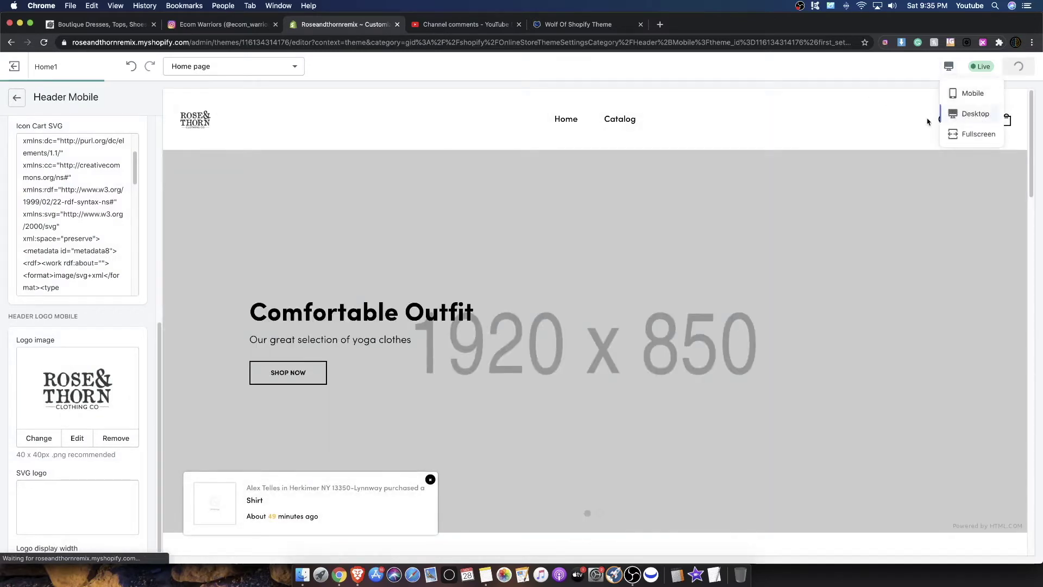
pyautogui.click(972, 93)
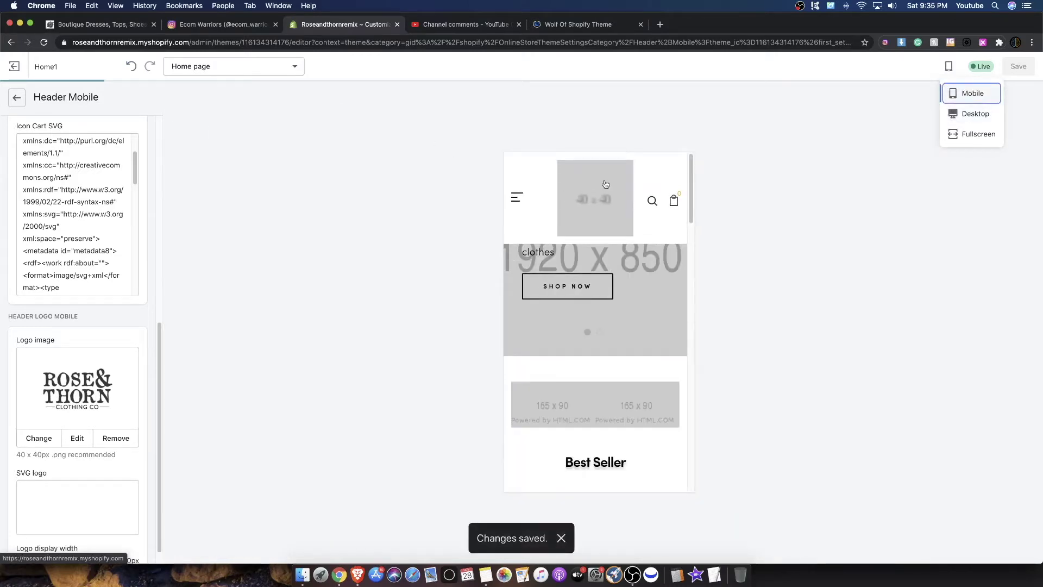
pyautogui.scroll(-1, 88, 300)
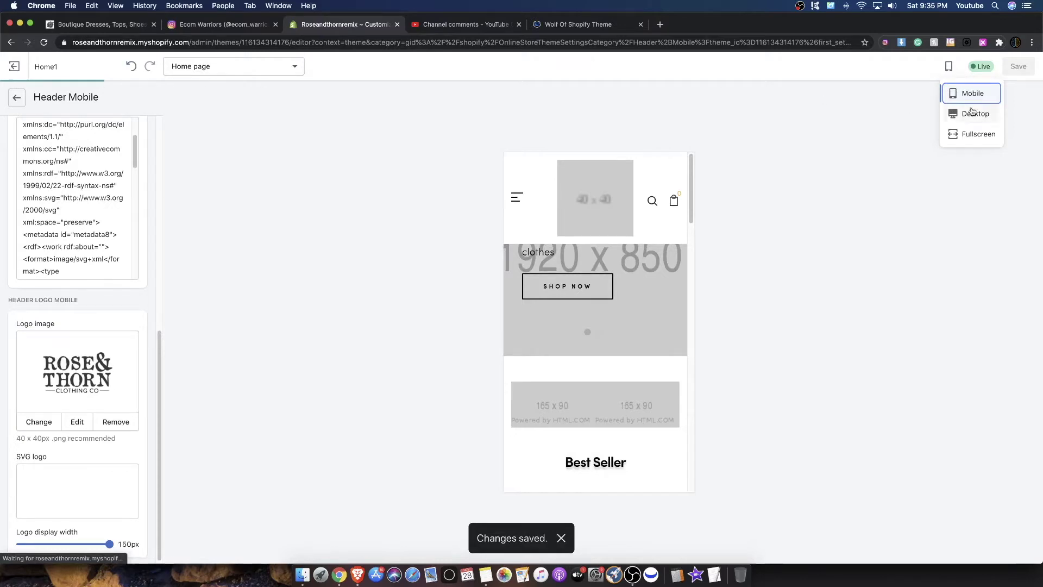
pyautogui.click(890, 231)
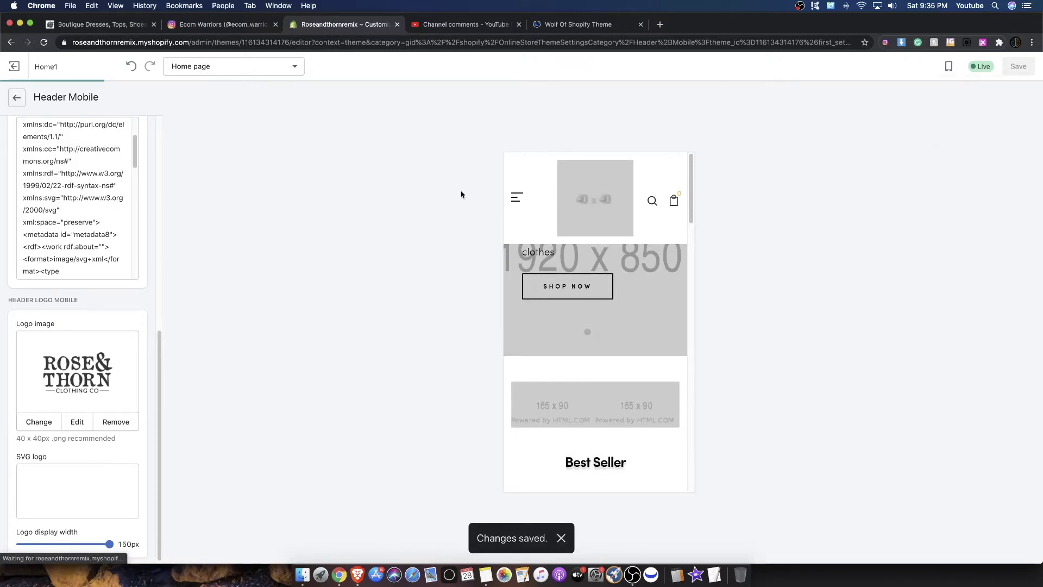
pyautogui.moveTo(109, 542); pyautogui.dragTo(25, 542)
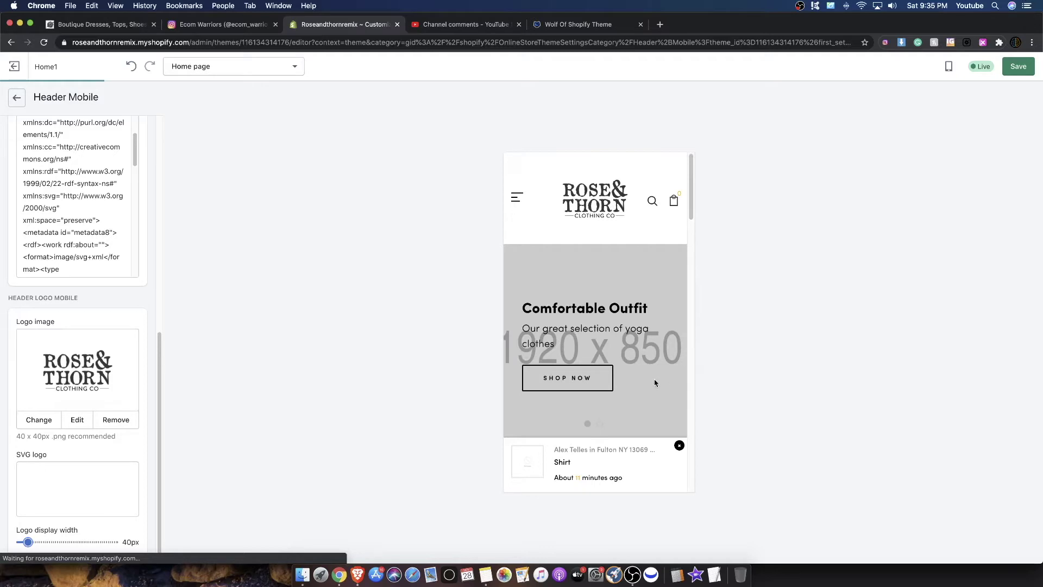
pyautogui.click(1009, 72)
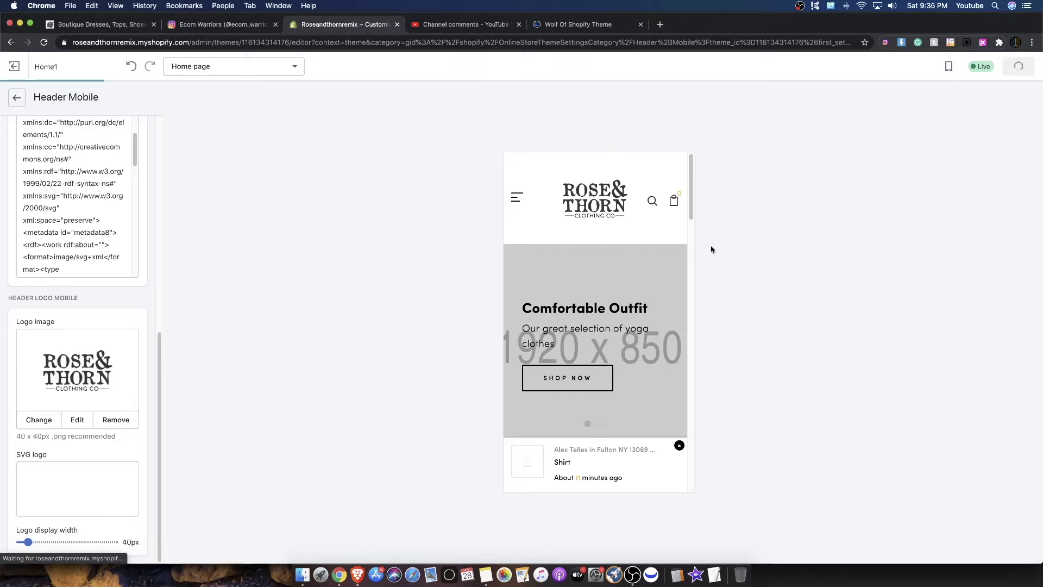
# Step: Leave the Header Mobile settings and switch the theme preview back to Desktop
pyautogui.scroll(-3, 679, 259)
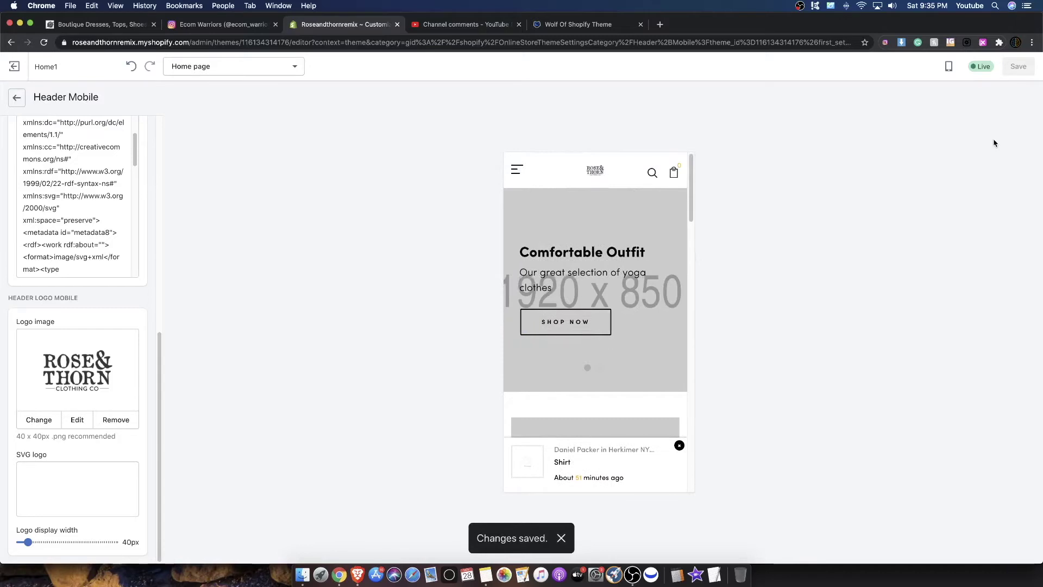
pyautogui.scroll(6, 158, 348)
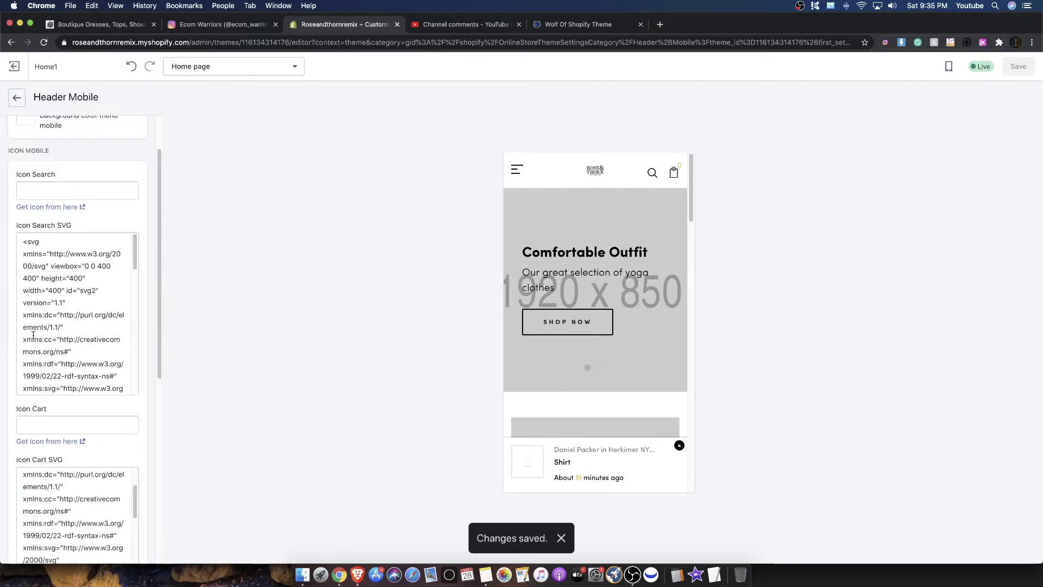
pyautogui.click(17, 99)
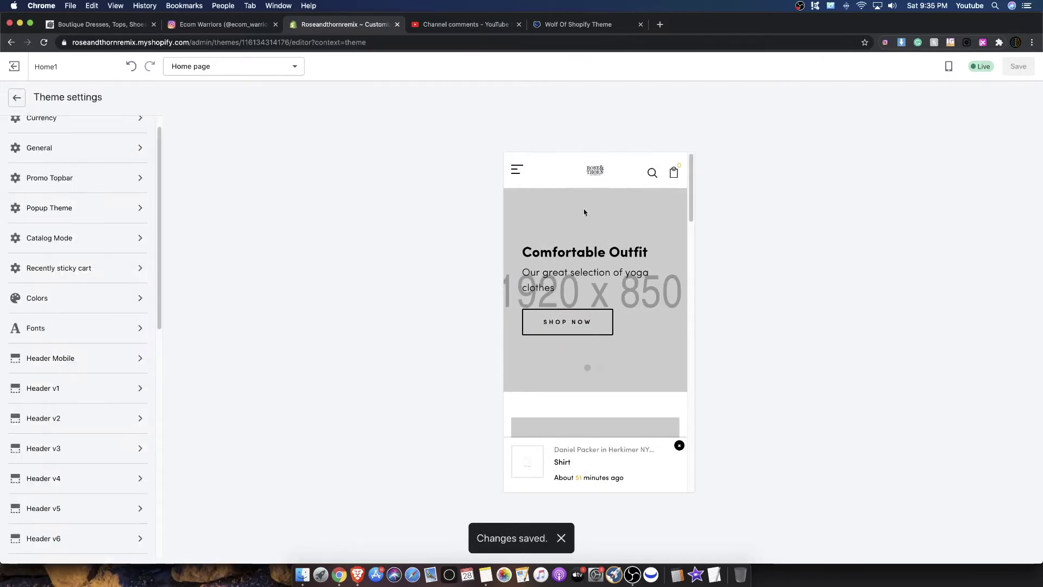
pyautogui.click(949, 68)
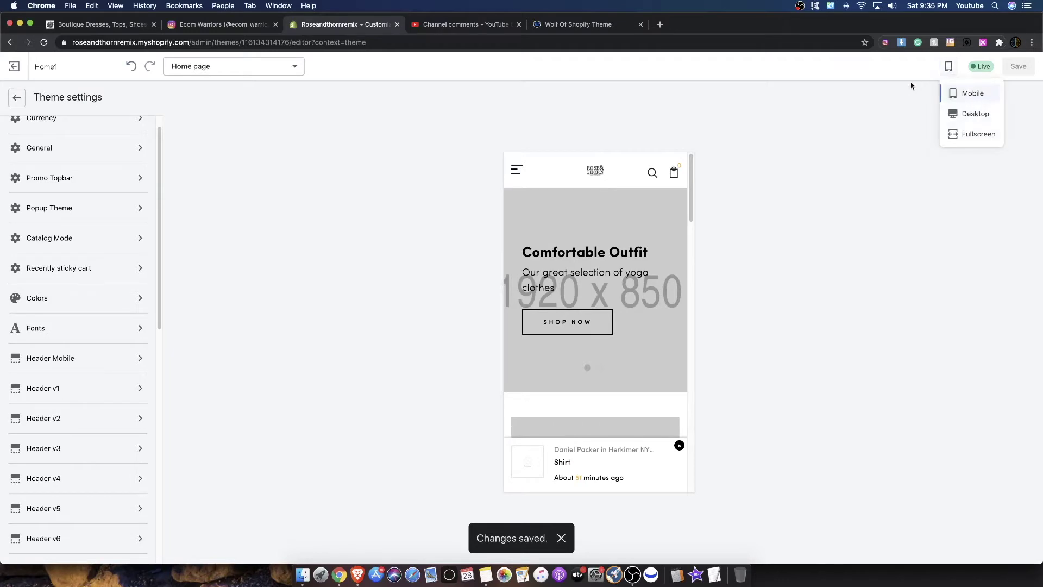
pyautogui.click(977, 113)
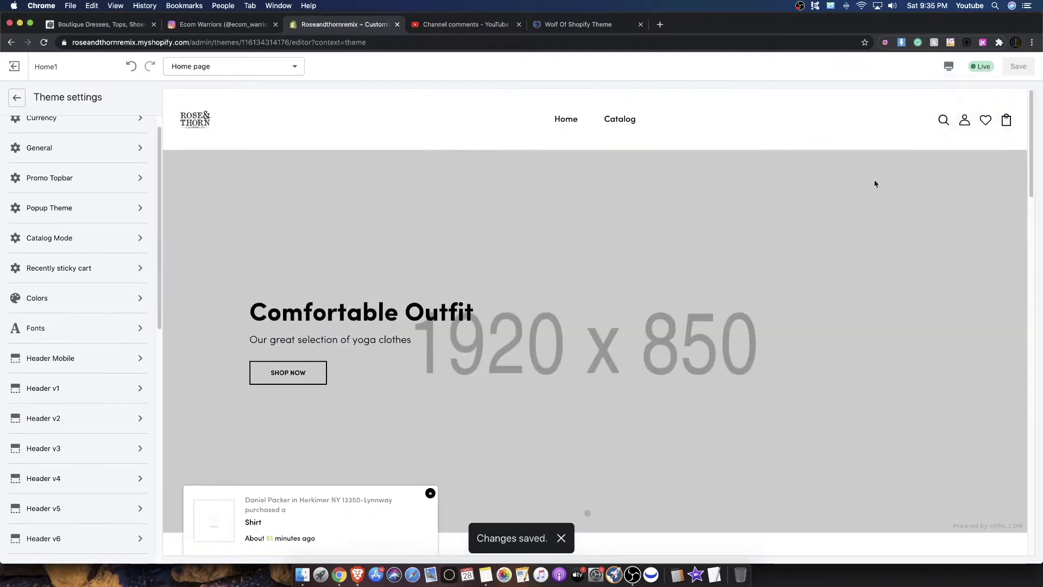
# Step: Open the home page's Header section and look at the style choices under Header Homepage
pyautogui.click(17, 98)
pyautogui.click(58, 139)
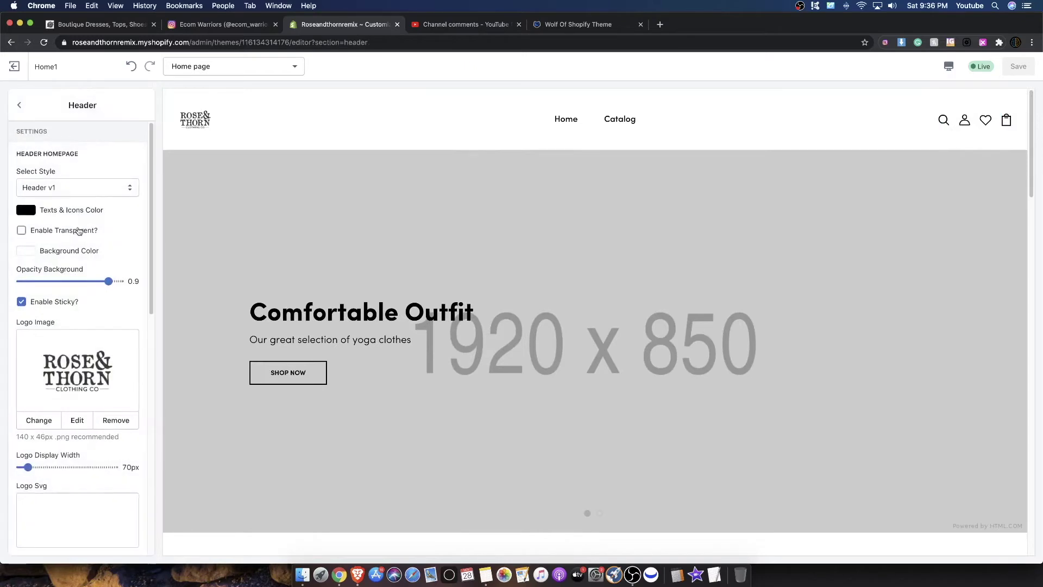
pyautogui.click(78, 190)
pyautogui.click(33, 157)
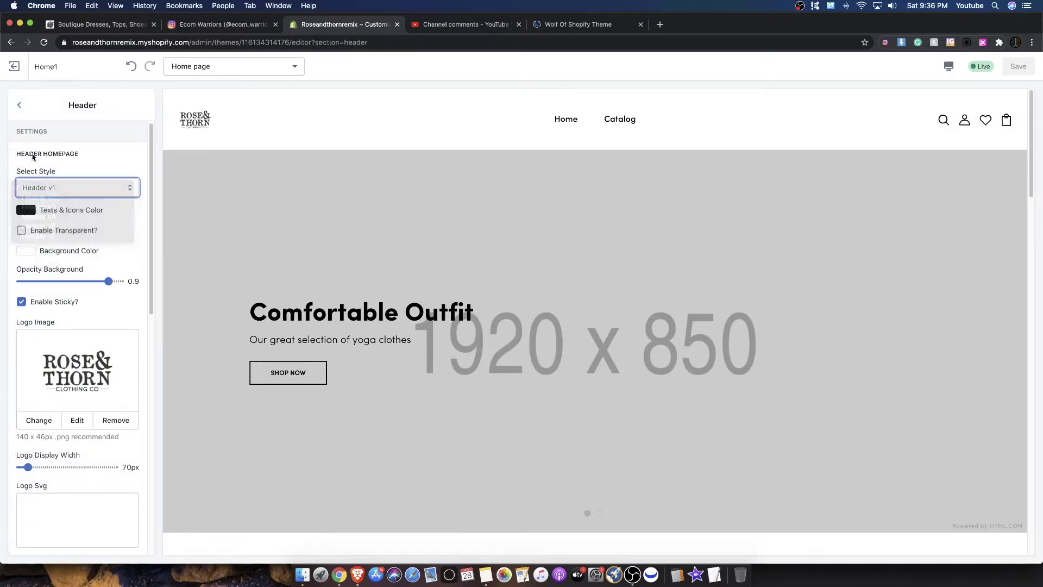
pyautogui.moveTo(15, 154); pyautogui.dragTo(87, 158)
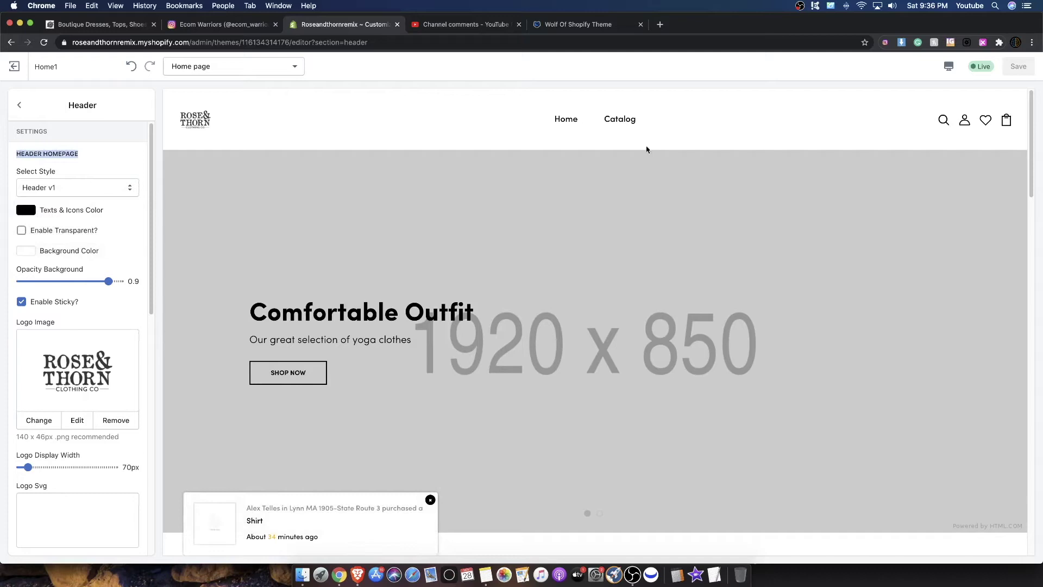
# Step: Review the list of page templates and the Header Other Pages settings in the Header section
pyautogui.scroll(-15, 853, 401)
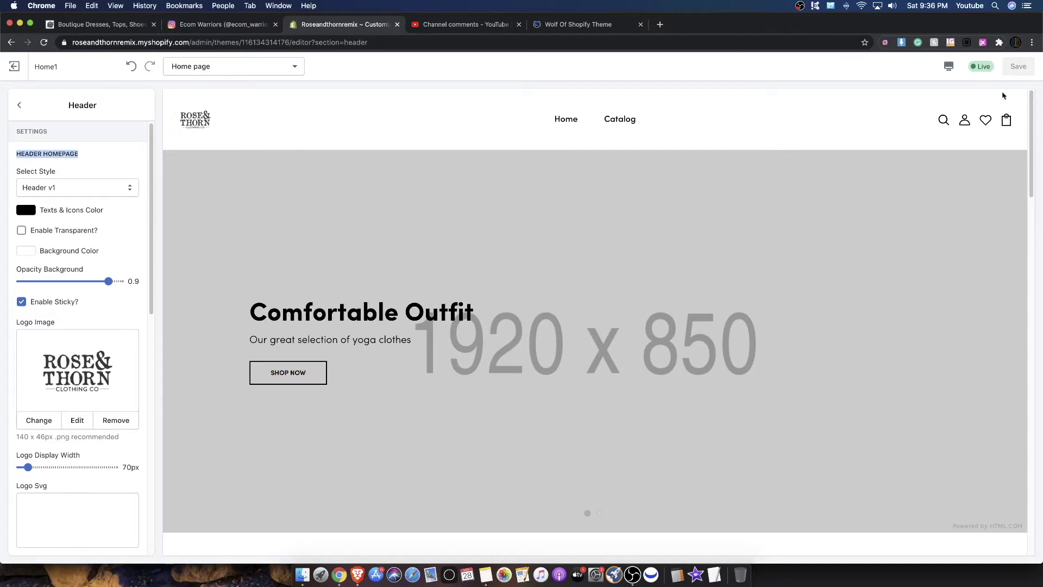
pyautogui.click(225, 66)
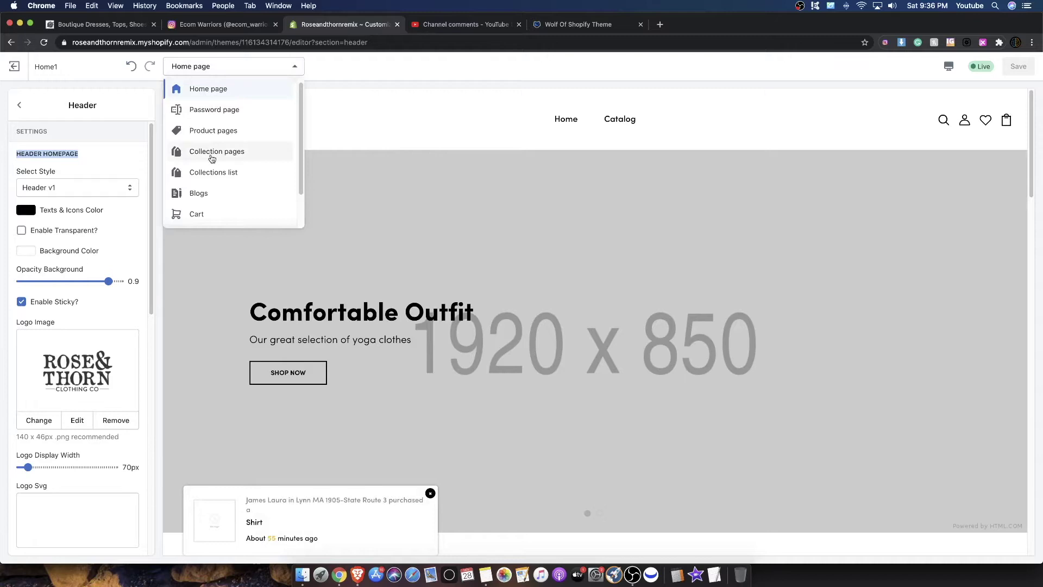
pyautogui.scroll(-1, 203, 144)
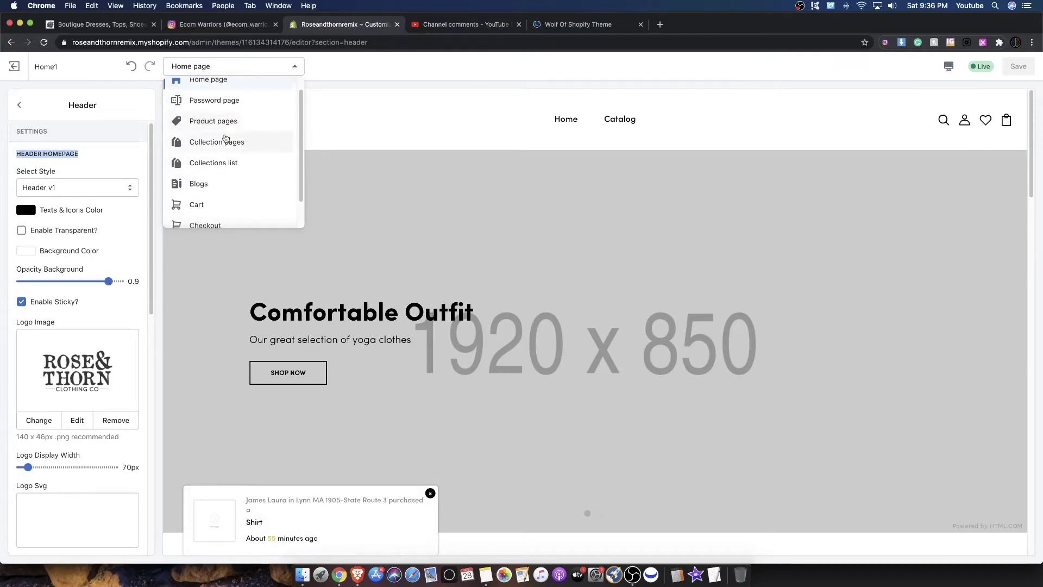
pyautogui.scroll(-5, 65, 350)
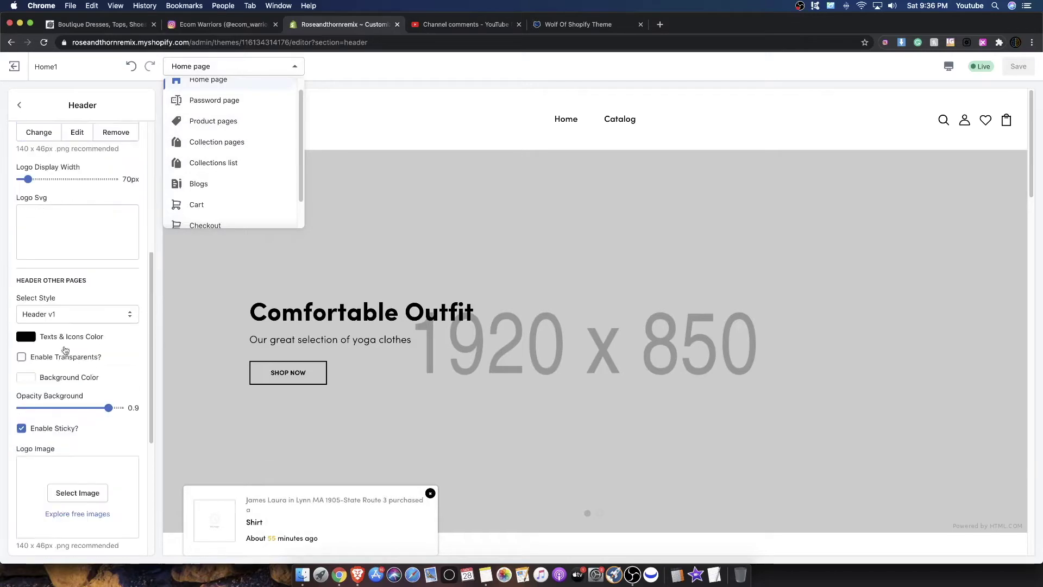
pyautogui.click(80, 279)
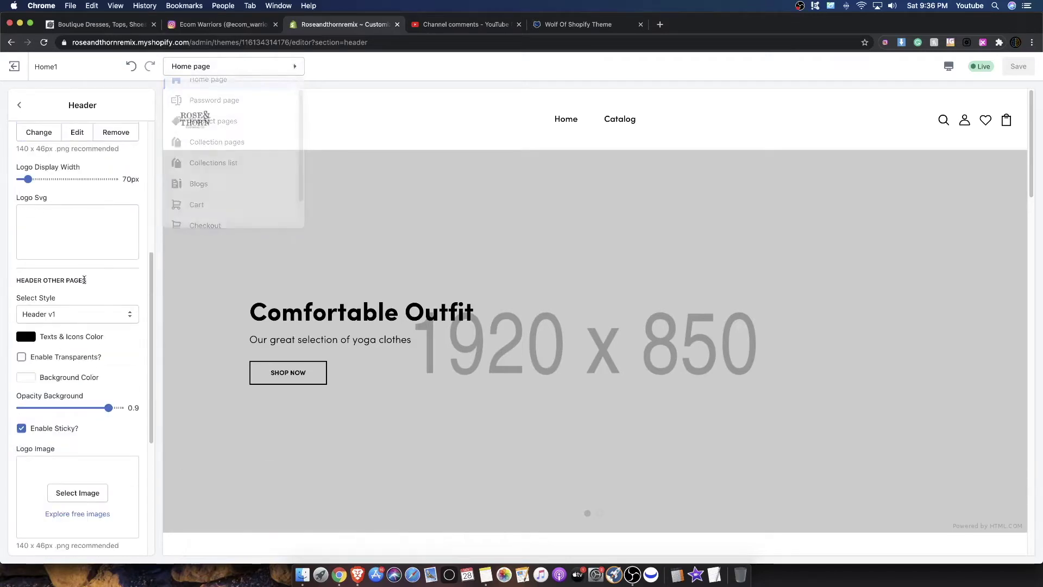
pyautogui.scroll(5, 54, 203)
# Step: Try the Header v2 and Header v3 styles for the homepage header, then return it to Header v1
pyautogui.click(54, 191)
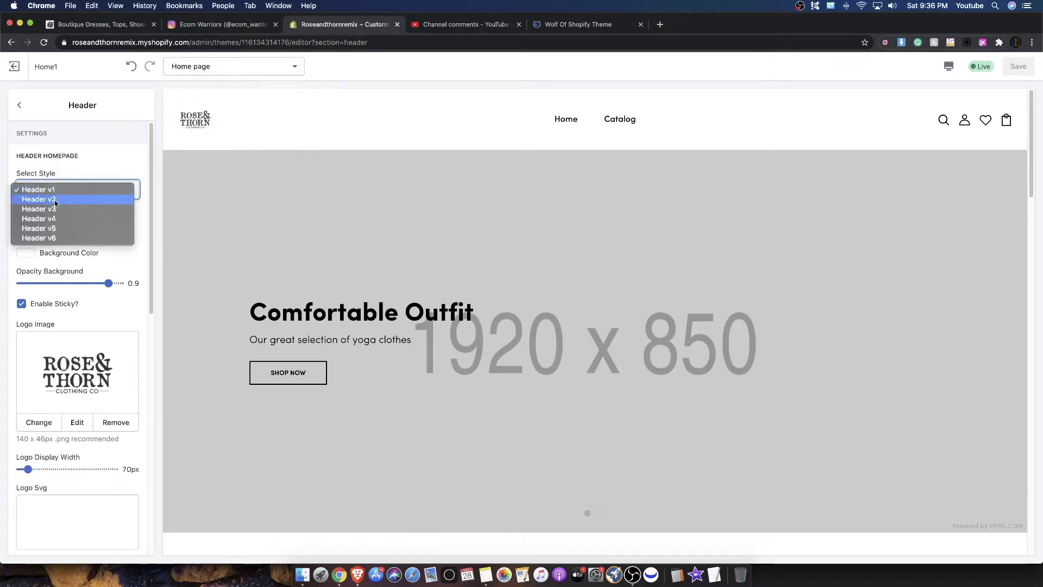
pyautogui.click(54, 200)
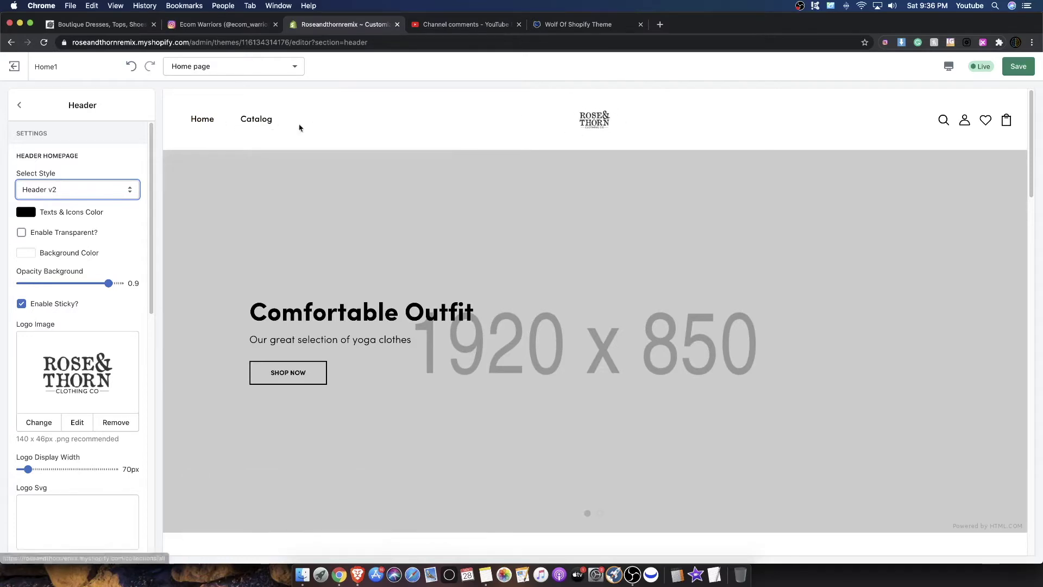
pyautogui.click(76, 183)
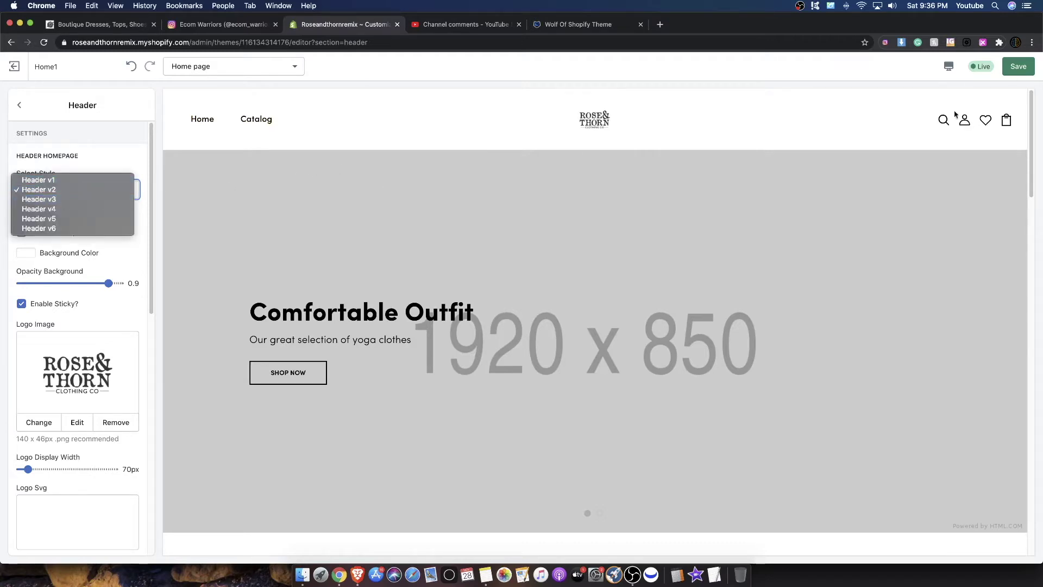
pyautogui.click(68, 200)
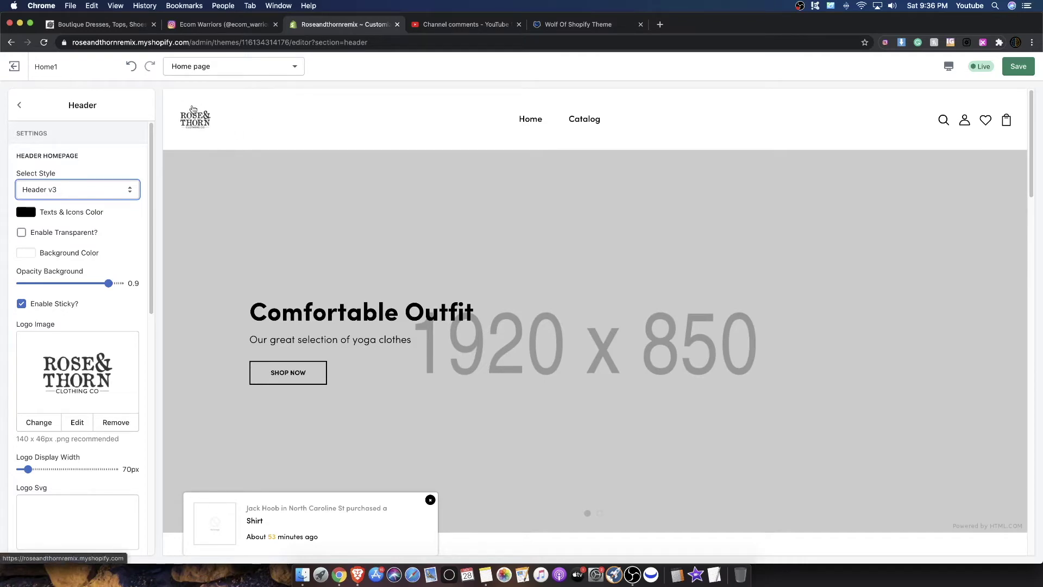
pyautogui.click(75, 190)
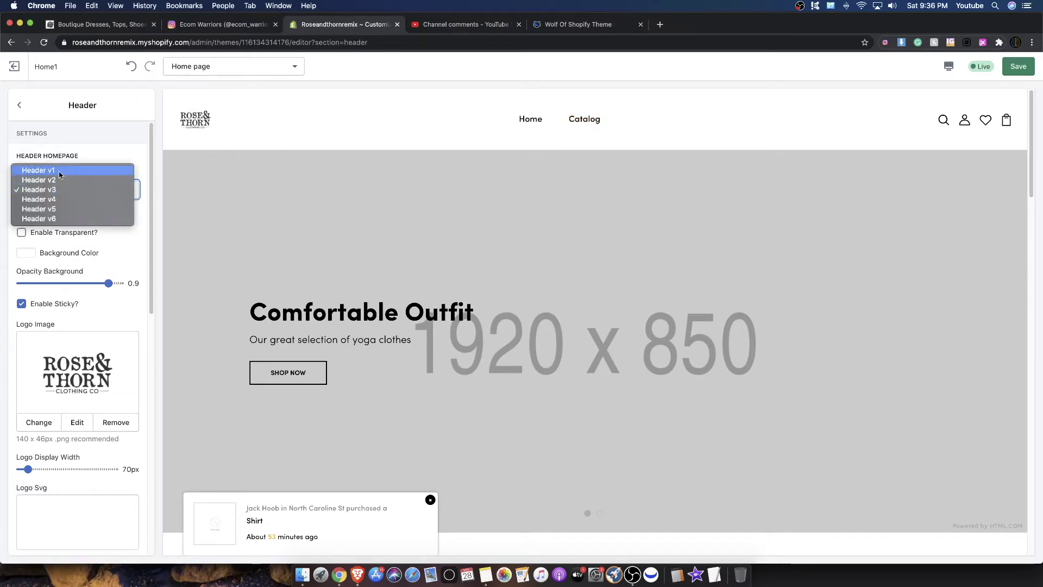
pyautogui.click(60, 171)
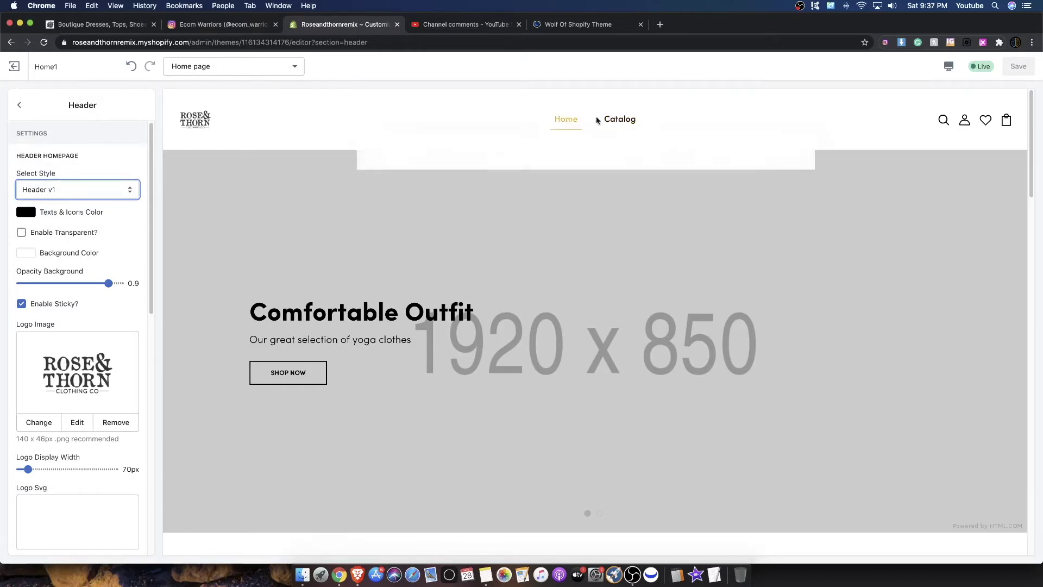
# Step: Try the Header v3 style again for the homepage header, followed by Header v4
pyautogui.click(93, 188)
pyautogui.click(57, 212)
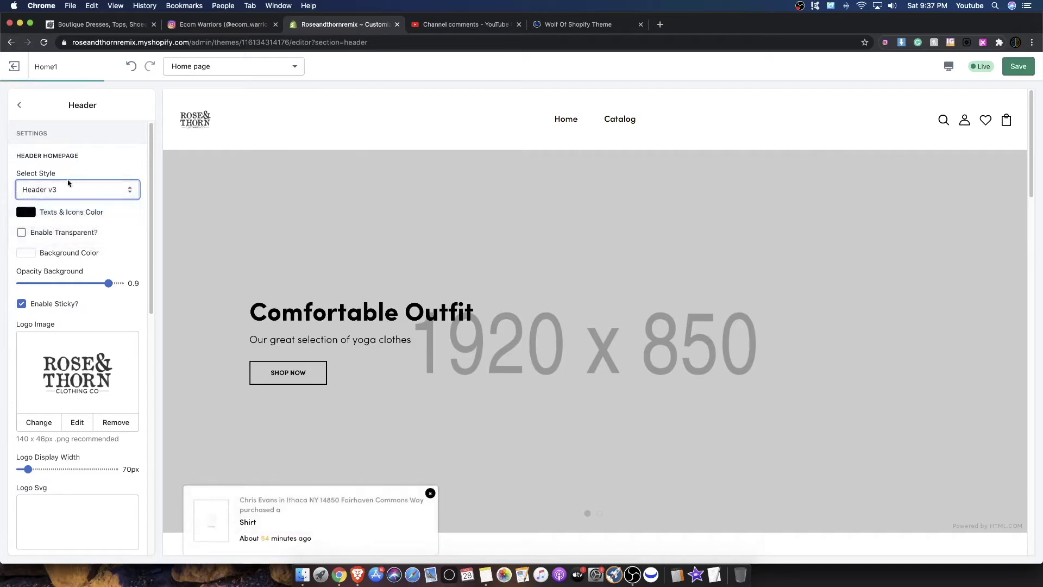
pyautogui.moveTo(525, 121)
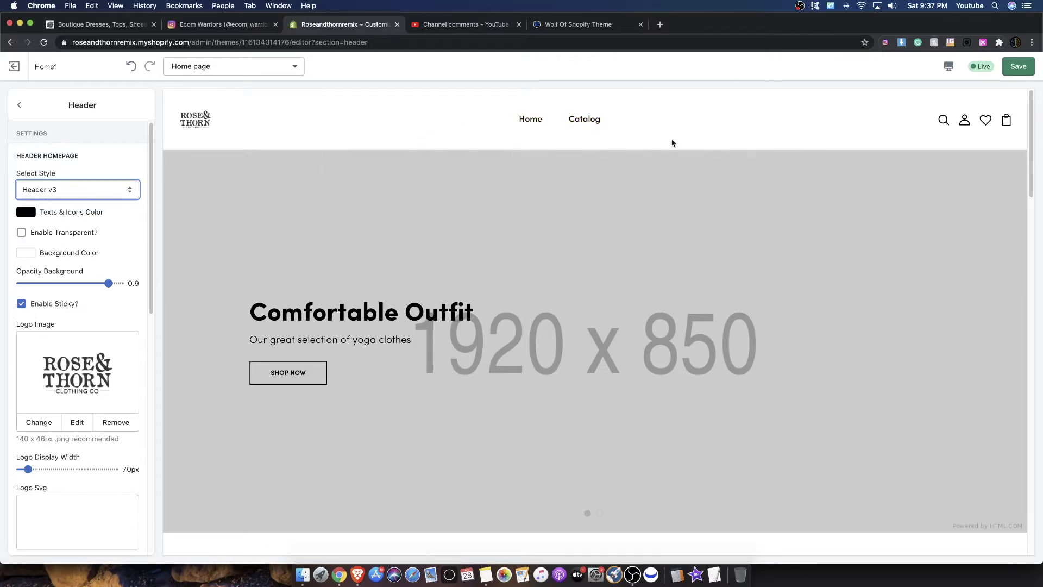
pyautogui.click(91, 191)
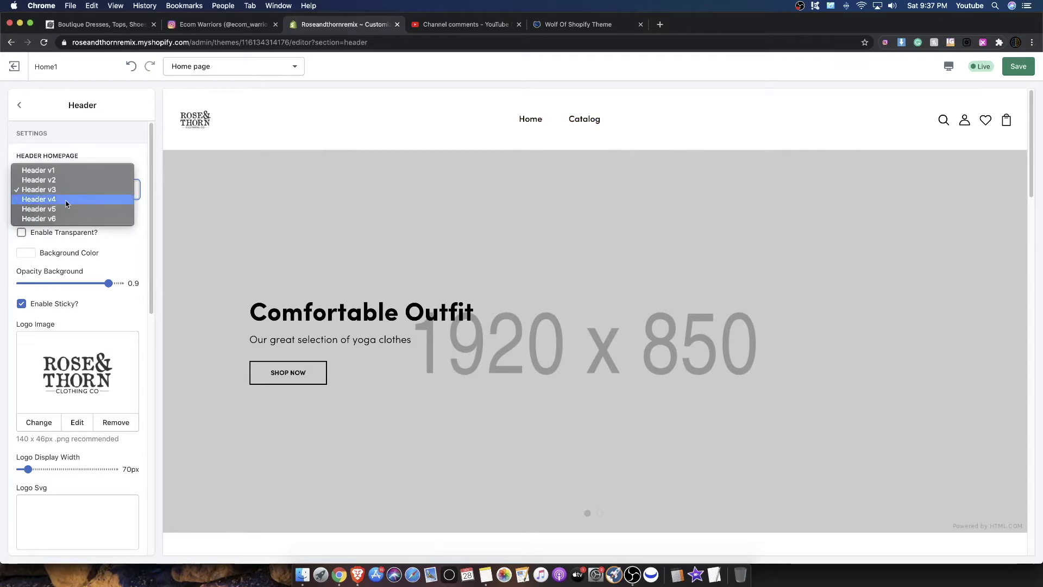
pyautogui.click(69, 199)
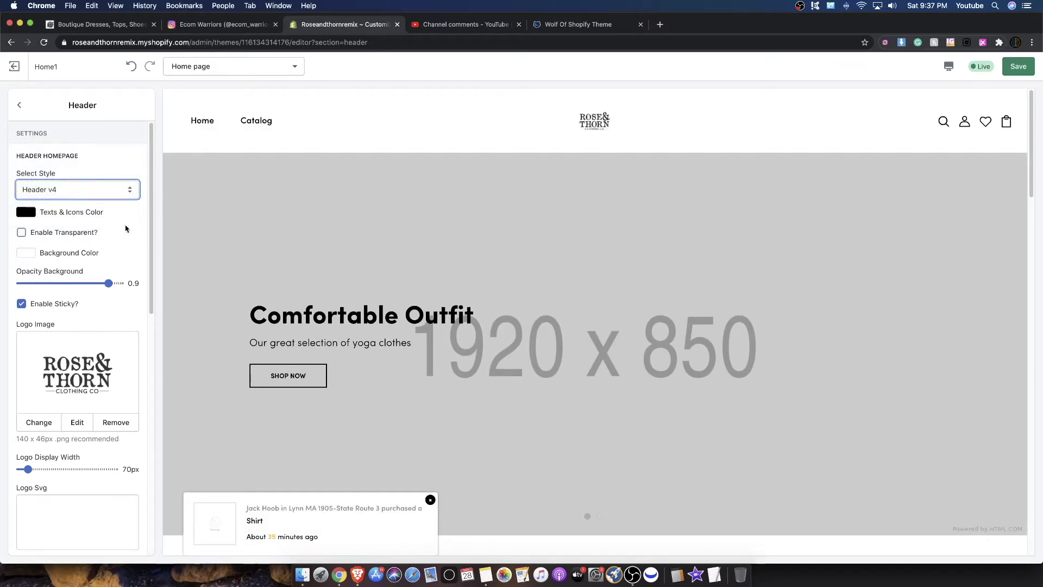
# Step: Preview the homepage header in the Header v5 and Header v6 styles and try the v6 menu icon
pyautogui.click(60, 197)
pyautogui.click(56, 203)
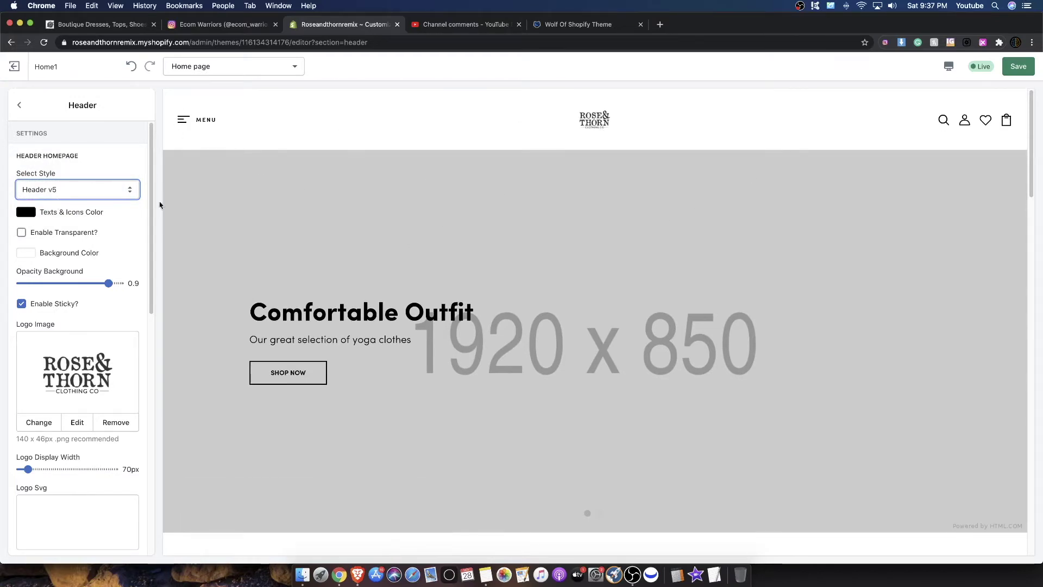
pyautogui.click(72, 186)
pyautogui.click(62, 197)
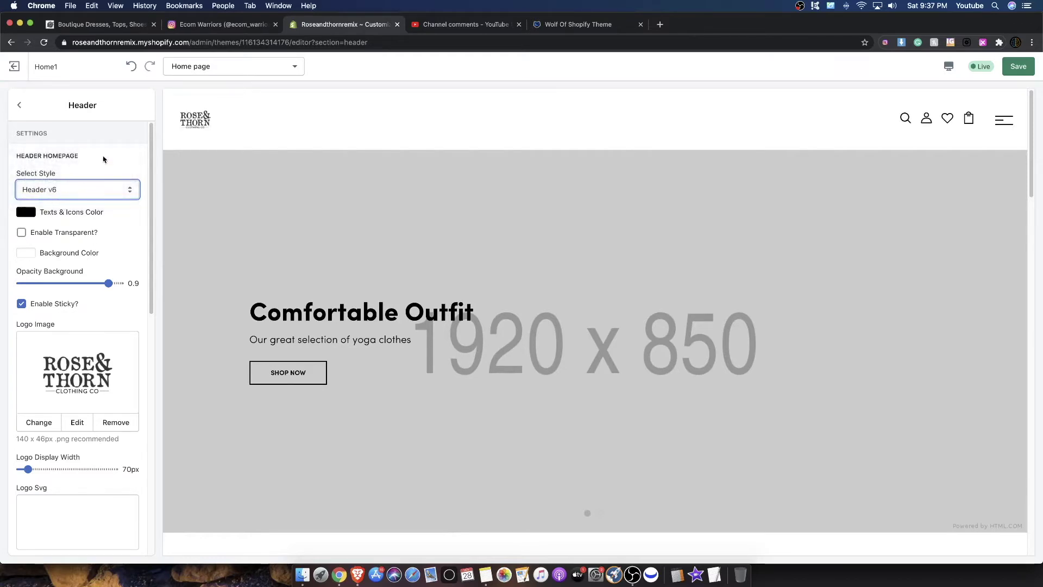
pyautogui.click(1004, 122)
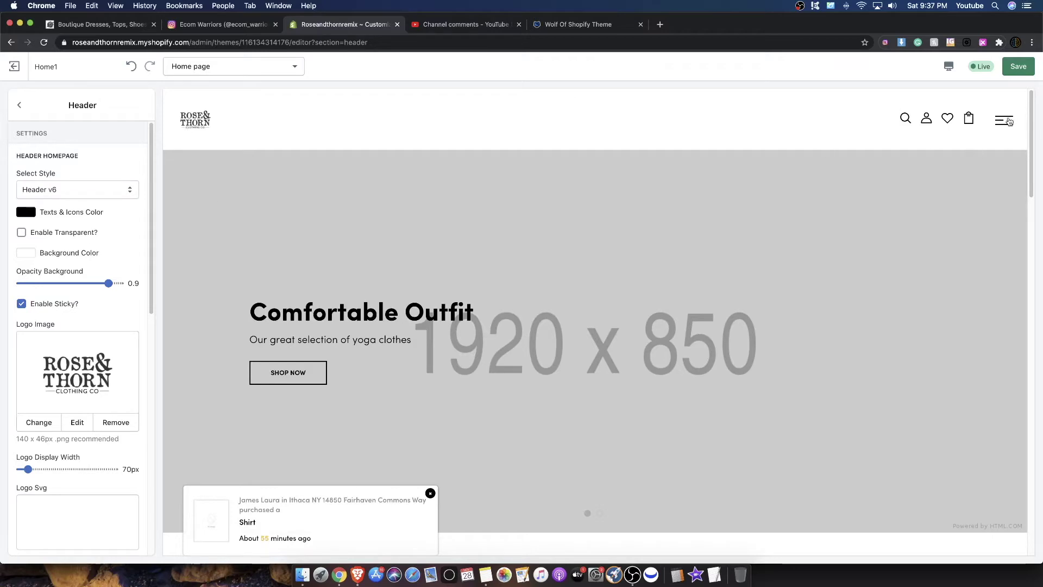
# Step: Set the homepage header style to Header v5, save the theme and leave the Header section's settings
pyautogui.click(61, 191)
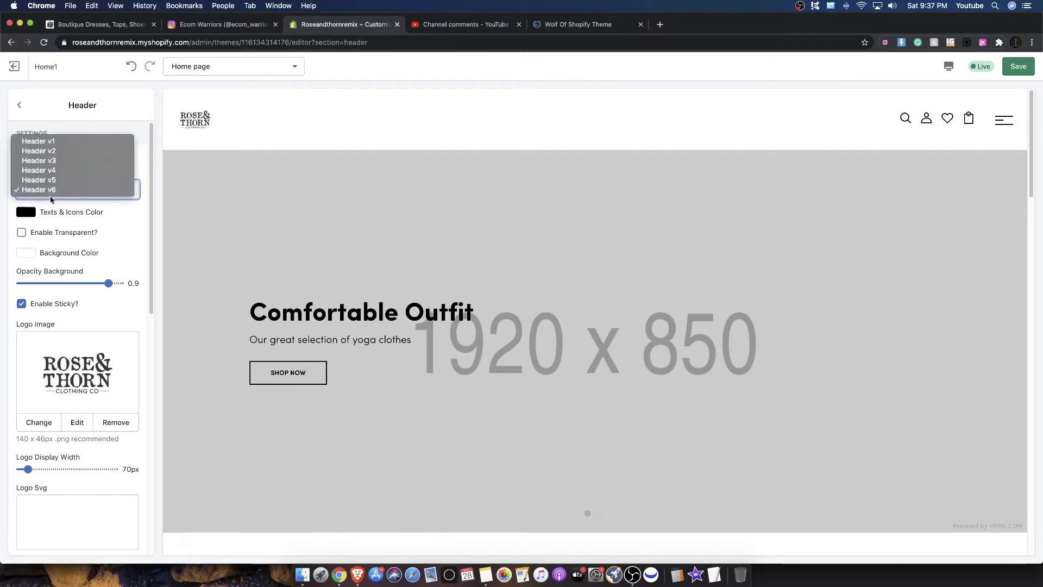
pyautogui.click(52, 187)
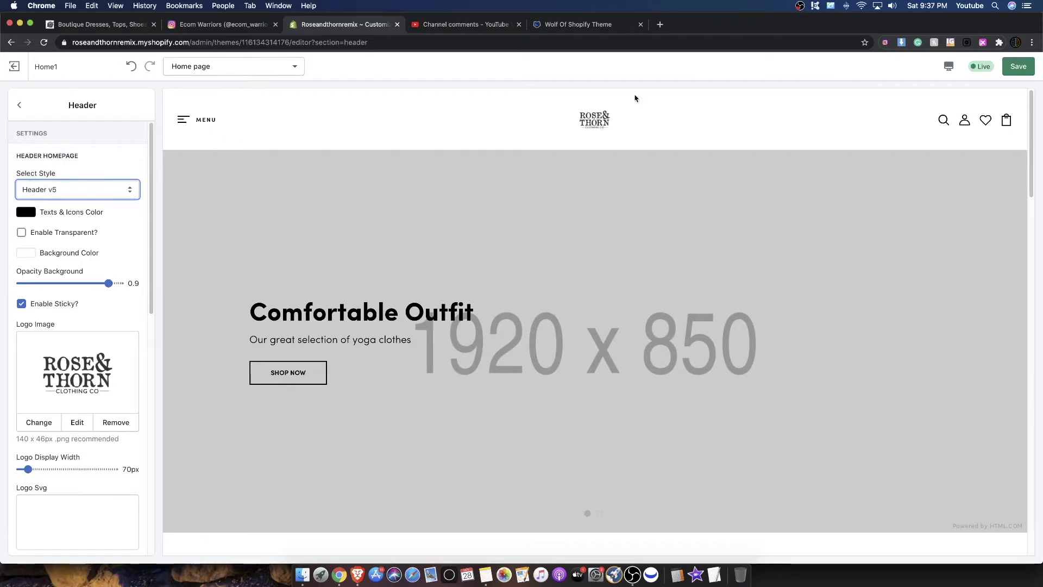
pyautogui.click(196, 124)
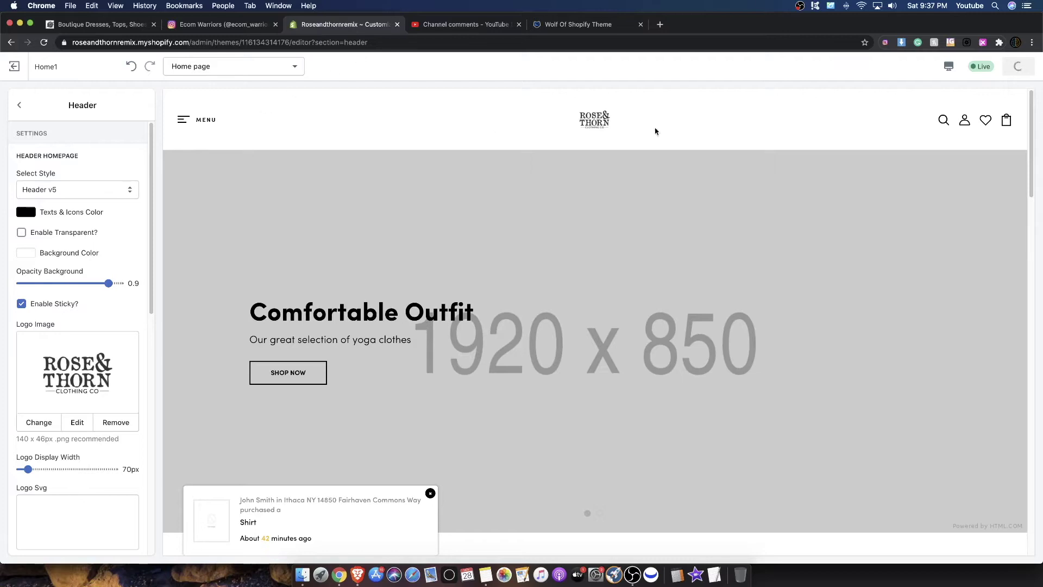
pyautogui.click(20, 106)
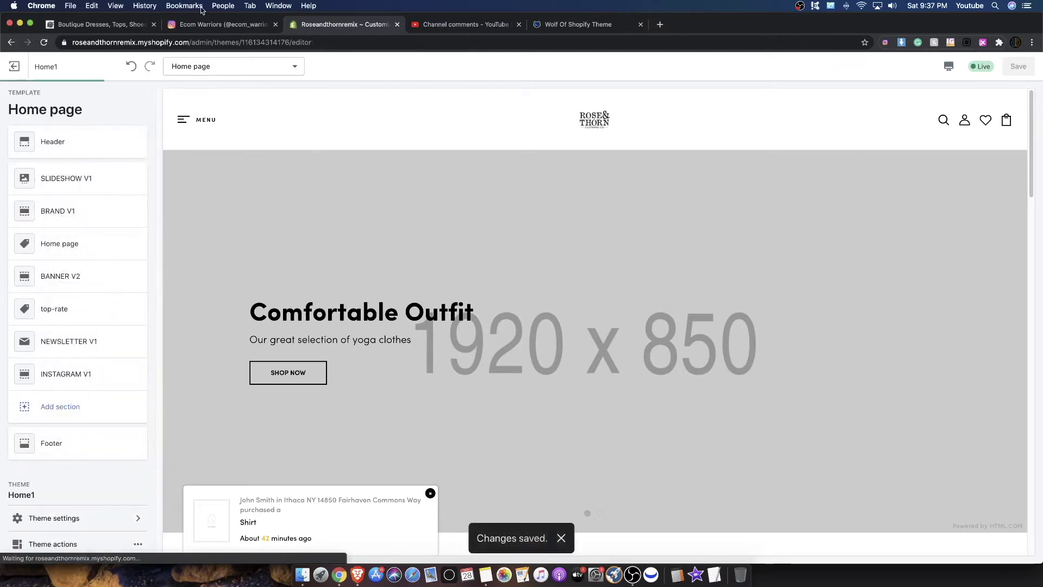
# Step: Switch to the original Rose & Thorn store at shoprosethorn.com and examine its free-shipping announcement bar and home page layout
pyautogui.click(125, 25)
pyautogui.scroll(-2, 383, 146)
pyautogui.scroll(2, 405, 95)
pyautogui.click(205, 25)
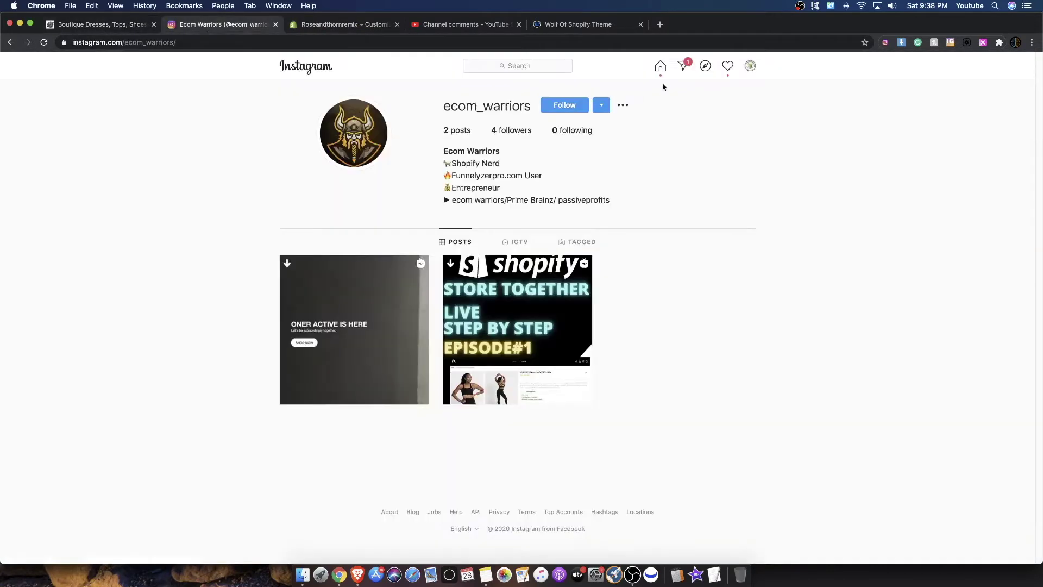
pyautogui.click(382, 24)
pyautogui.click(95, 27)
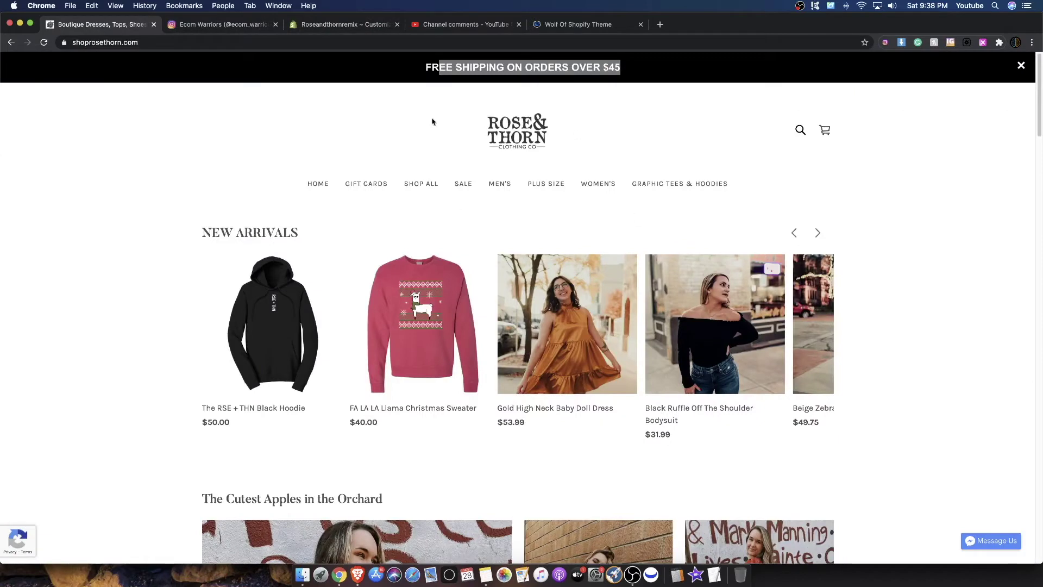
pyautogui.click(322, 63)
pyautogui.moveTo(293, 67); pyautogui.dragTo(820, 100)
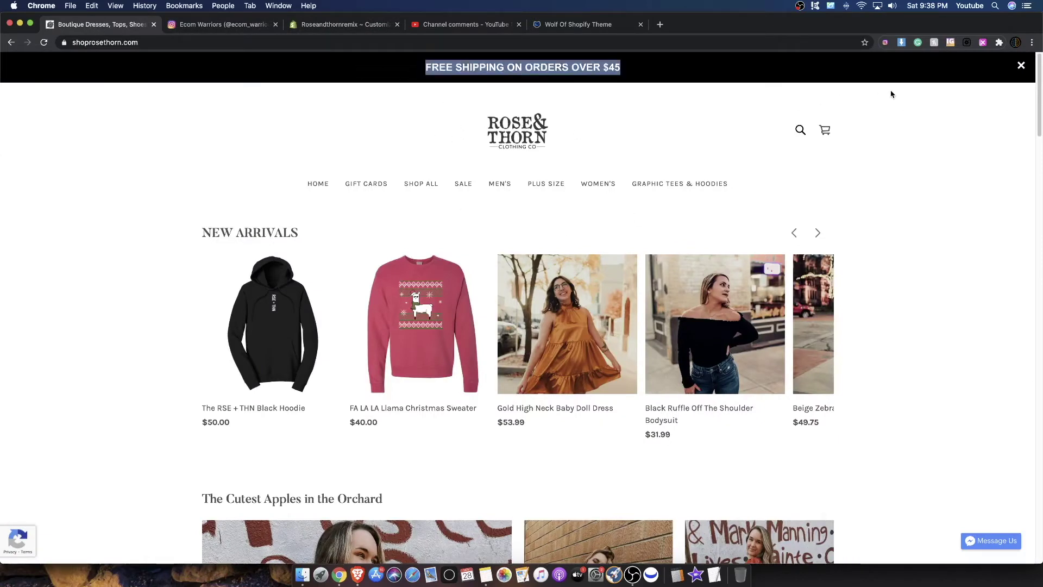
pyautogui.click(576, 67)
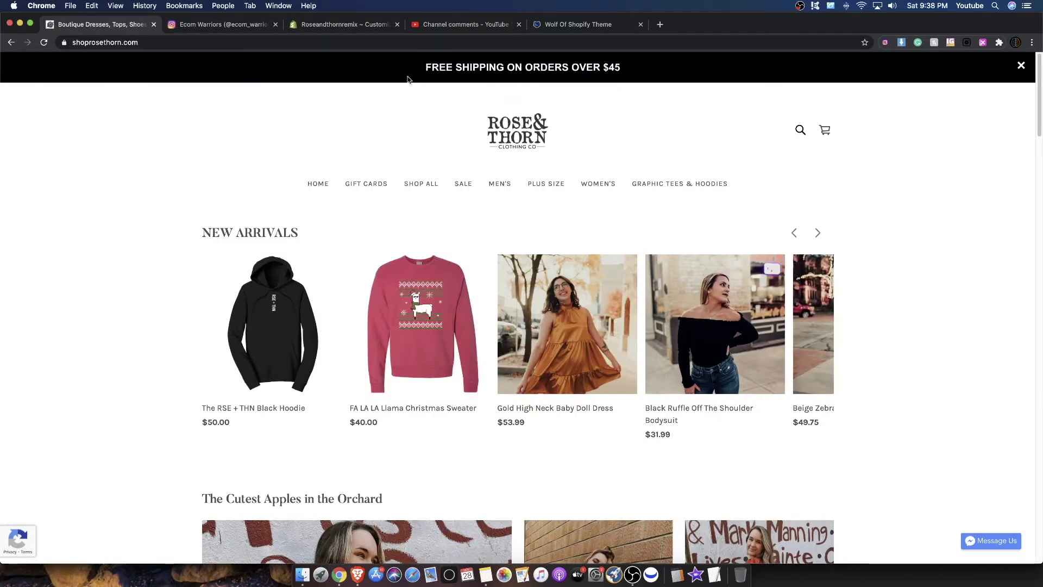
pyautogui.scroll(-8, 489, 310)
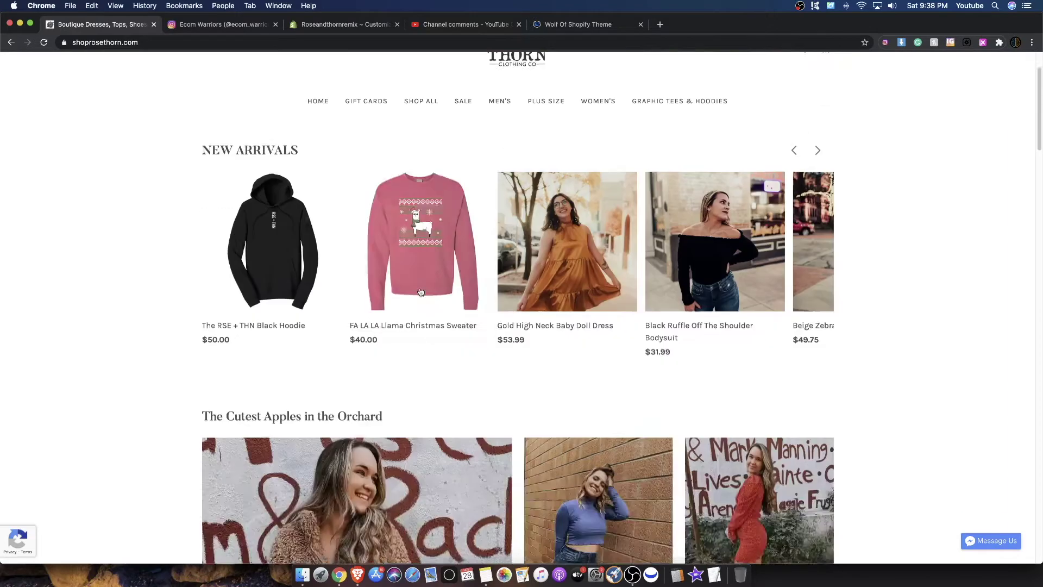
# Step: Look over the New Arrivals row, check the FA LA LA Llama Christmas Sweater product page and return to the store's home page
pyautogui.scroll(8, 421, 291)
pyautogui.scroll(-5, 414, 290)
pyautogui.scroll(5, 413, 291)
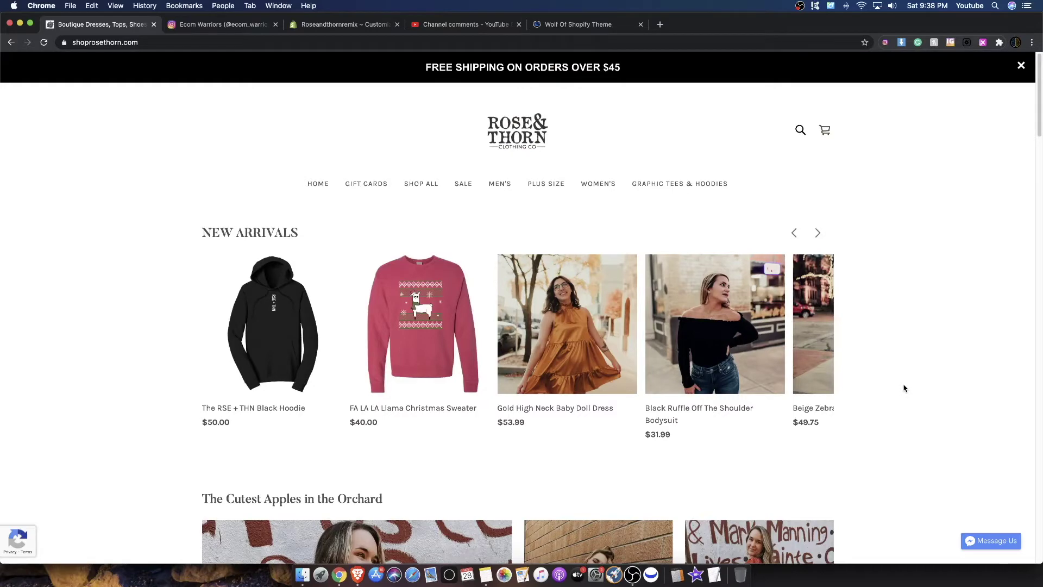
pyautogui.scroll(-3, 905, 388)
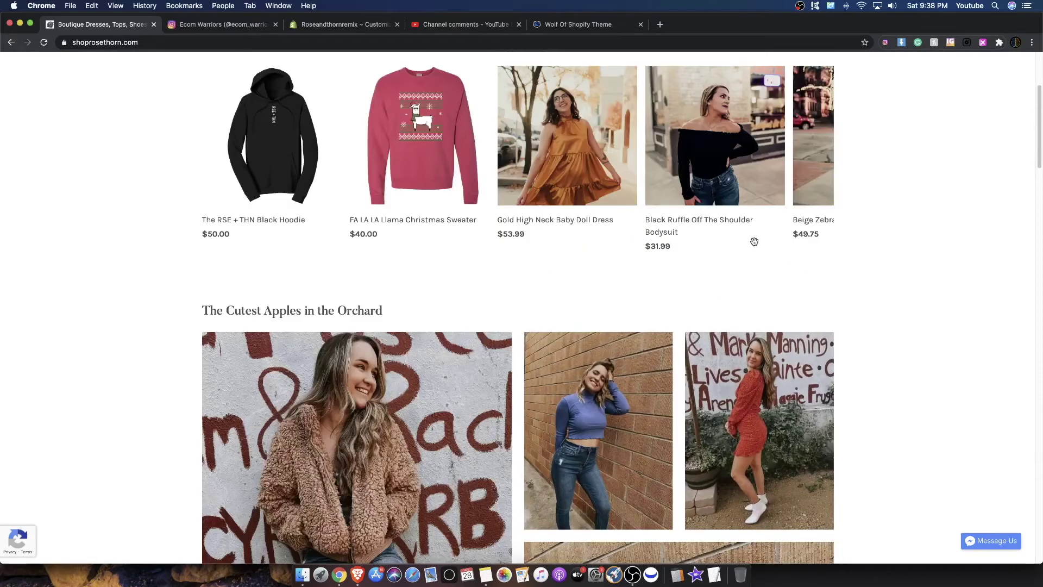
pyautogui.scroll(1, 665, 274)
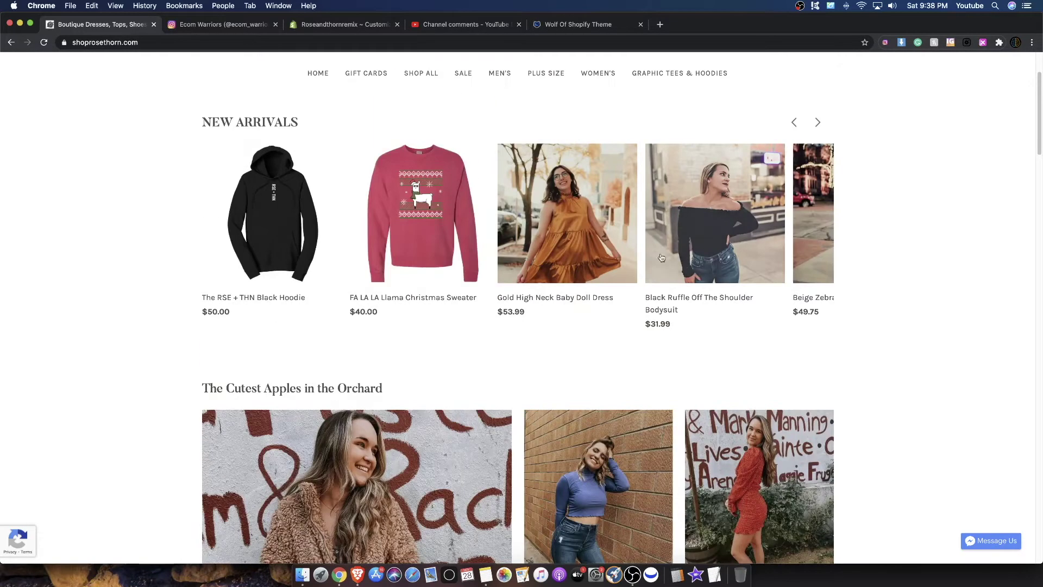
pyautogui.click(389, 209)
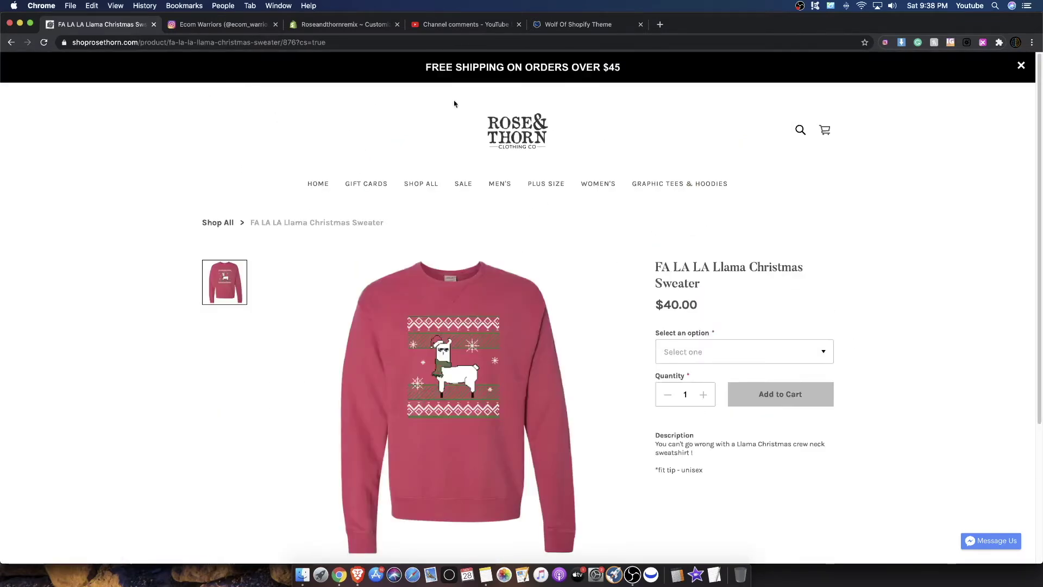
pyautogui.click(495, 123)
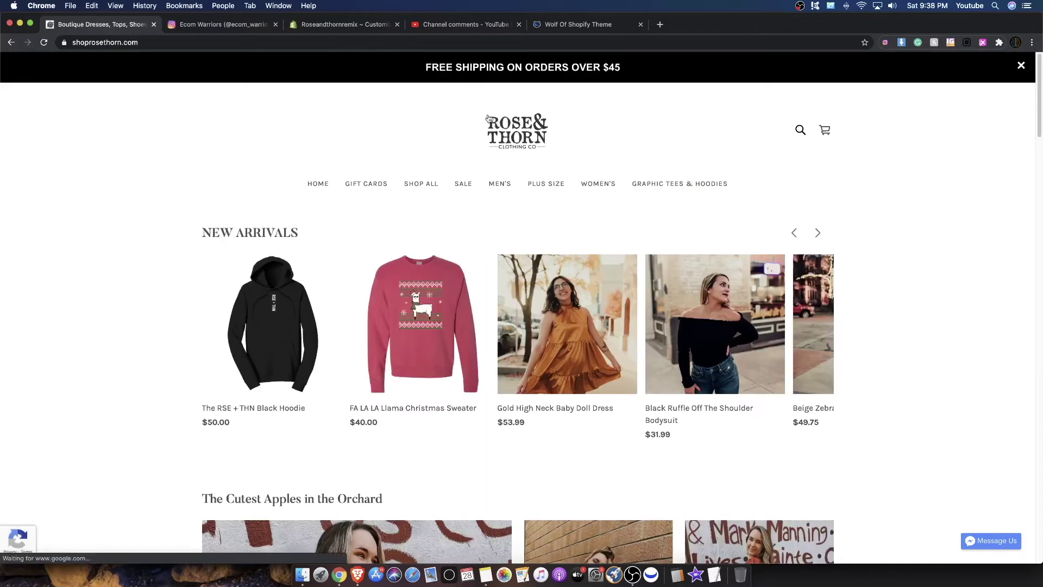
# Step: Examine the original home page's section order, comparing the New Arrivals carousel with the photo grid titled The Cutest Apples in the Orchard
pyautogui.scroll(-10, 496, 122)
pyautogui.scroll(-8, 918, 256)
pyautogui.scroll(-15, 854, 235)
pyautogui.scroll(20, 852, 233)
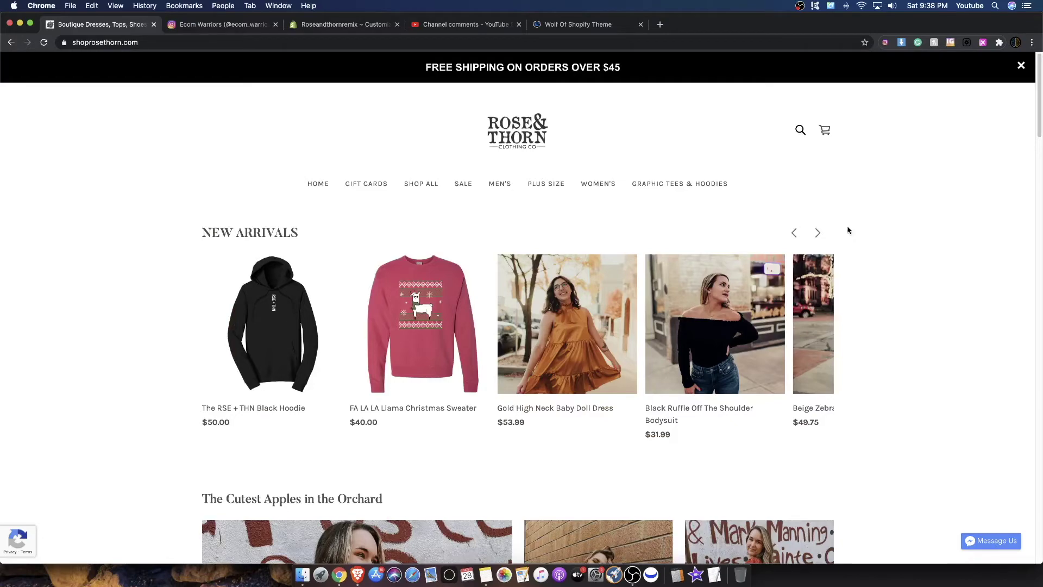
pyautogui.scroll(-10, 694, 306)
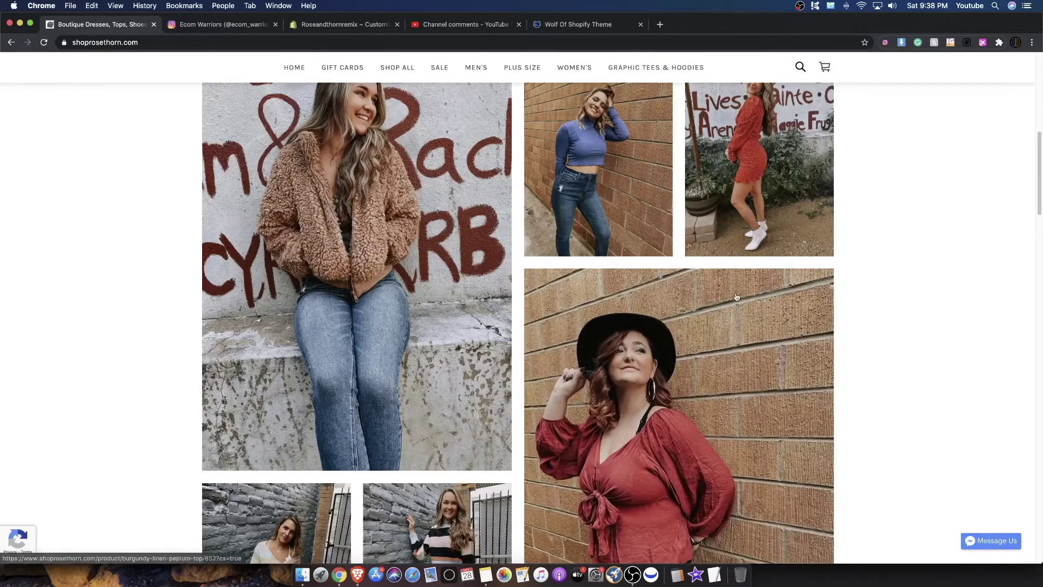
pyautogui.scroll(10, 847, 311)
pyautogui.scroll(-8, 856, 313)
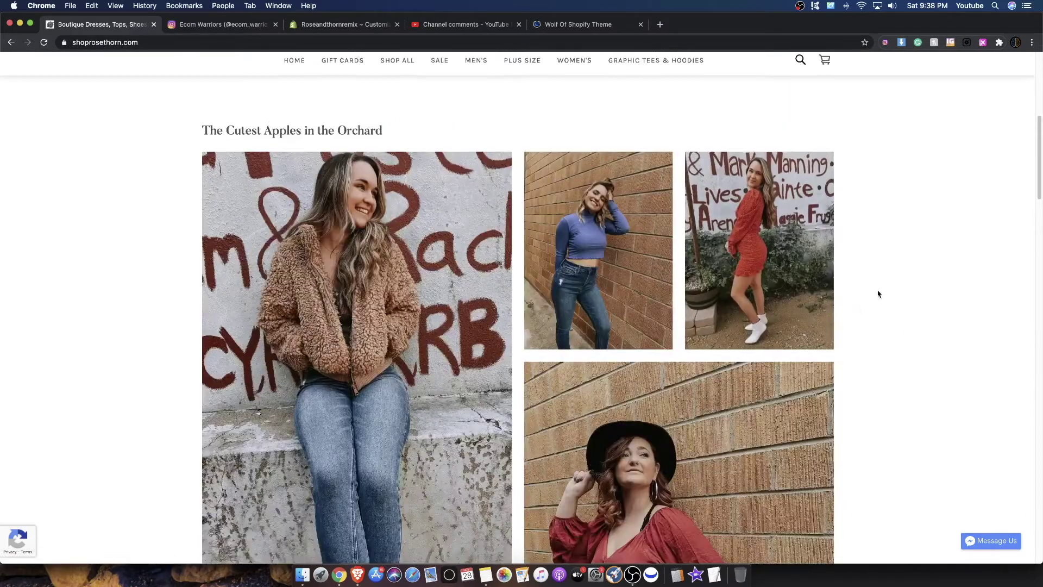
pyautogui.scroll(-2, 788, 439)
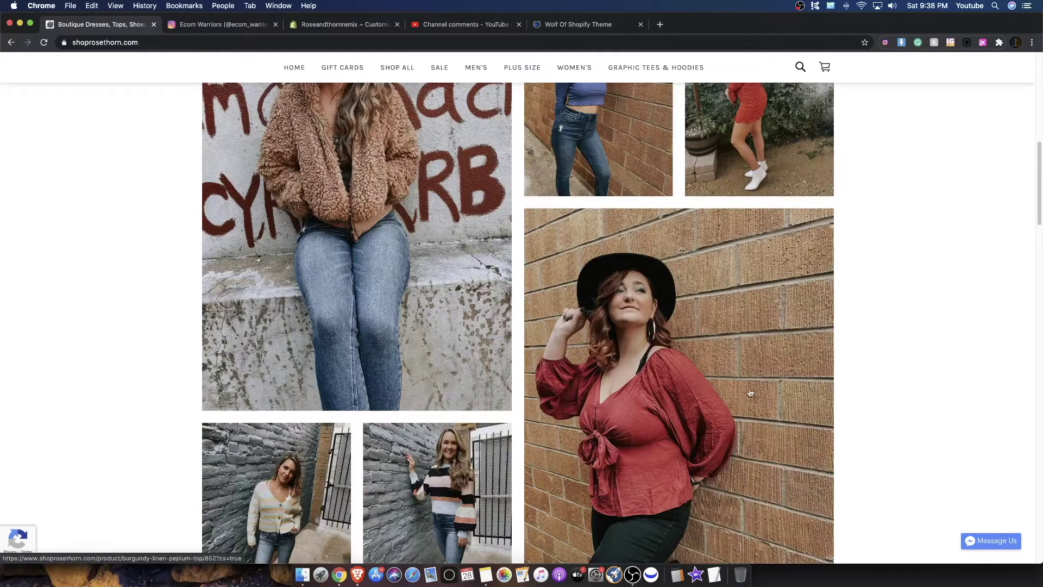
pyautogui.scroll(-3, 751, 393)
pyautogui.scroll(12, 749, 387)
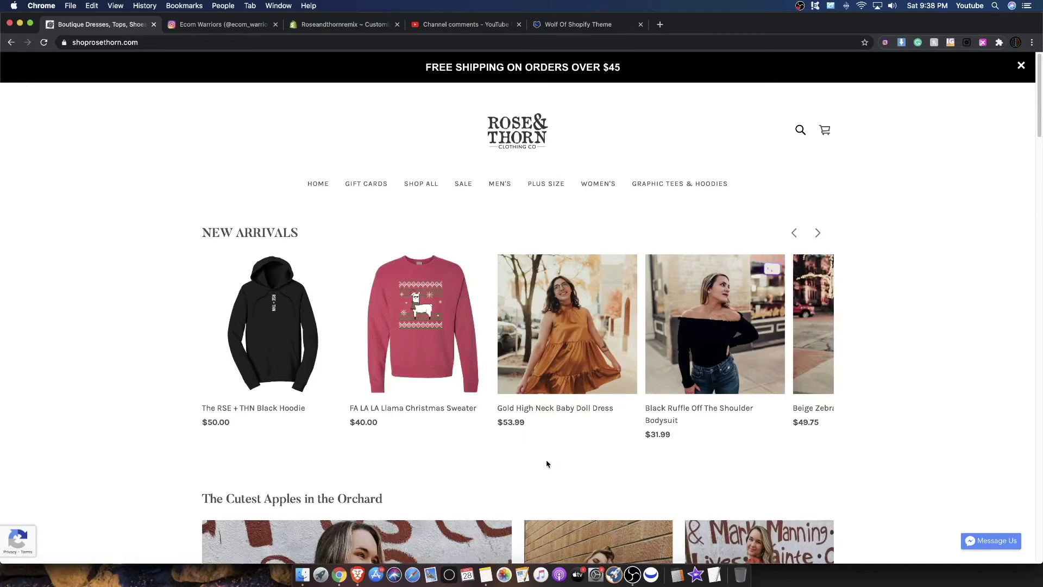
pyautogui.scroll(-6, 547, 464)
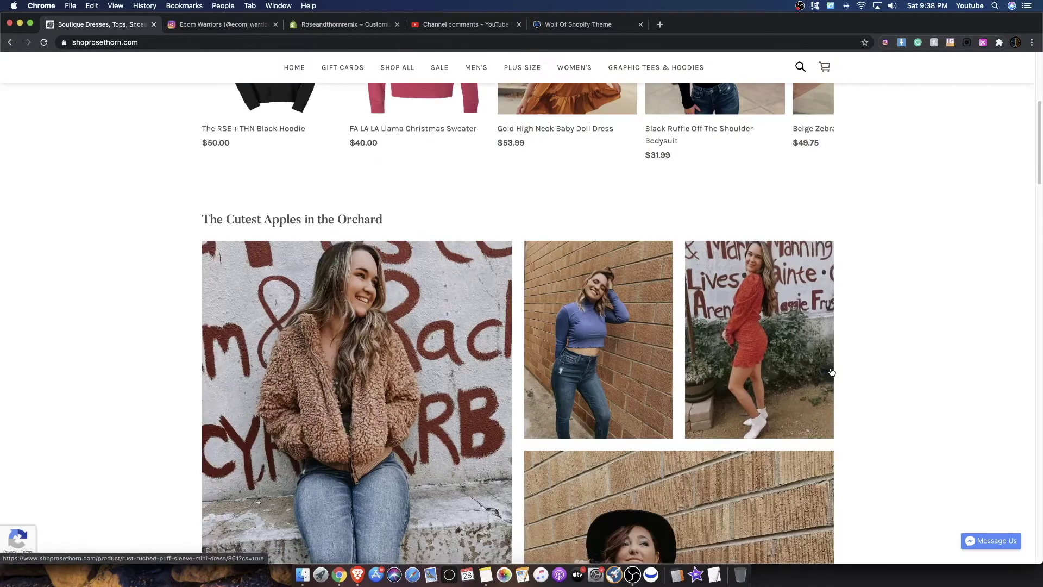
pyautogui.scroll(3, 809, 372)
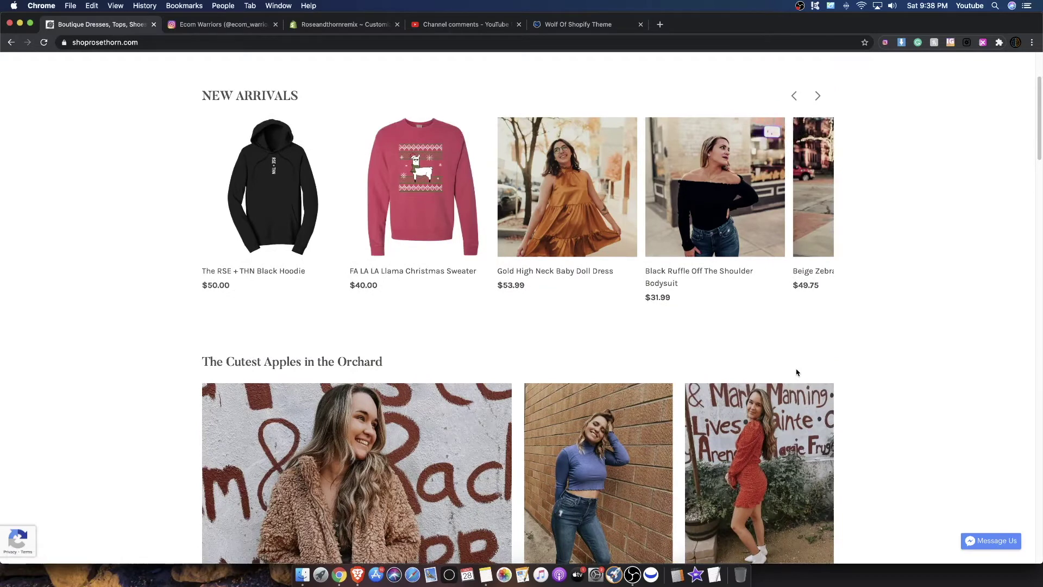
pyautogui.scroll(3, 745, 363)
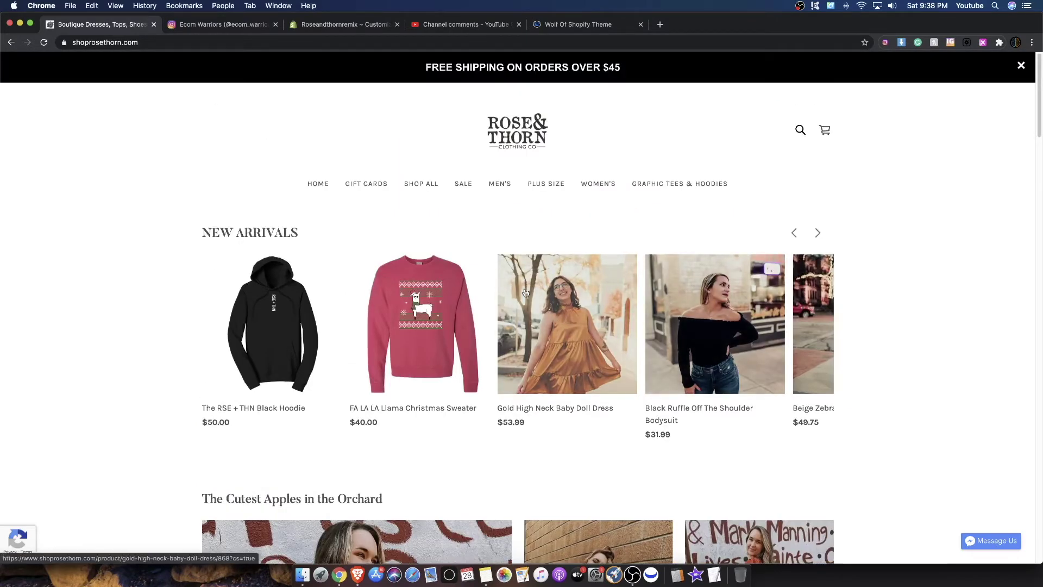
# Step: Switch to the Shopify theme editor and look through the Home1 home page preview down to the footer
pyautogui.click(304, 24)
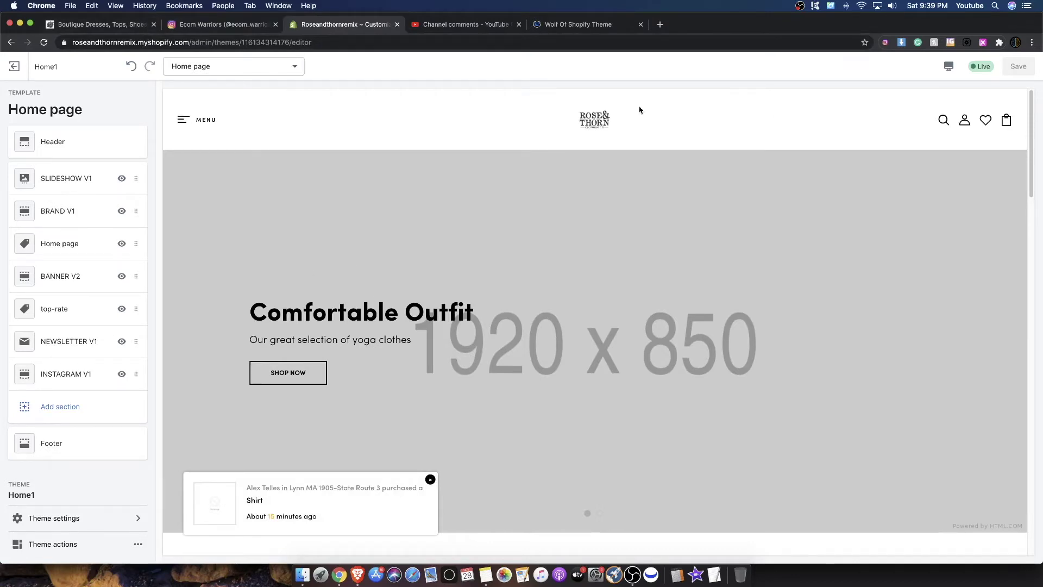
pyautogui.scroll(-8, 423, 146)
pyautogui.scroll(3, 488, 354)
pyautogui.scroll(2, 595, 304)
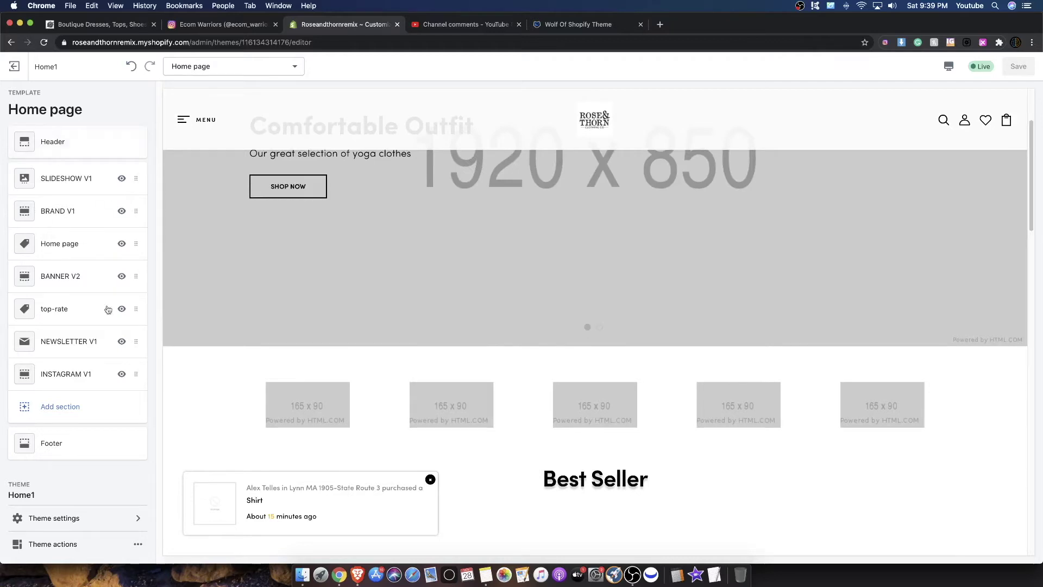
pyautogui.scroll(-15, 507, 372)
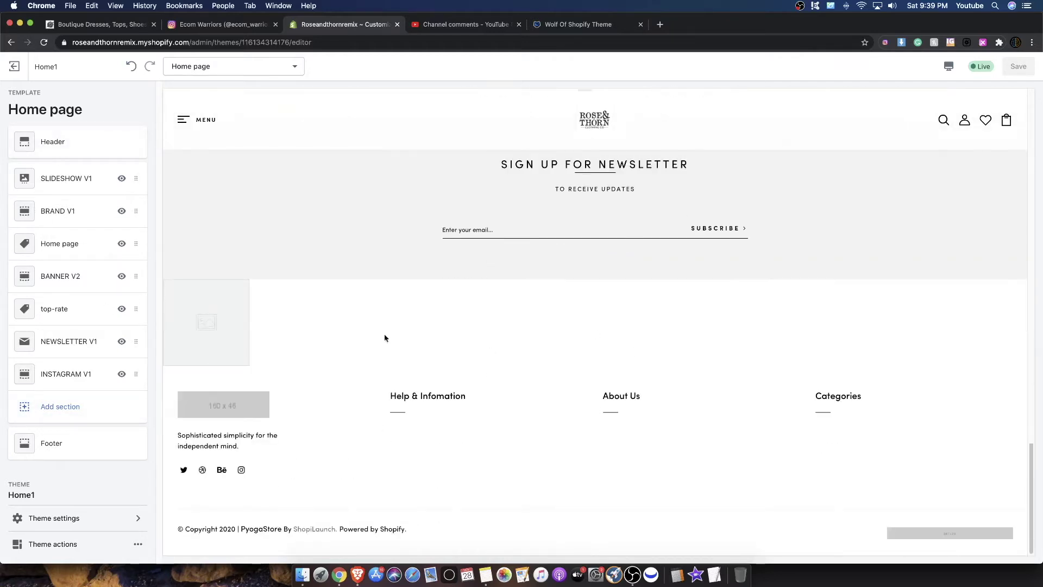
# Step: Review the INSTAGRAM V1 section's settings and remove the section from the home page
pyautogui.click(81, 374)
pyautogui.scroll(-3, 87, 255)
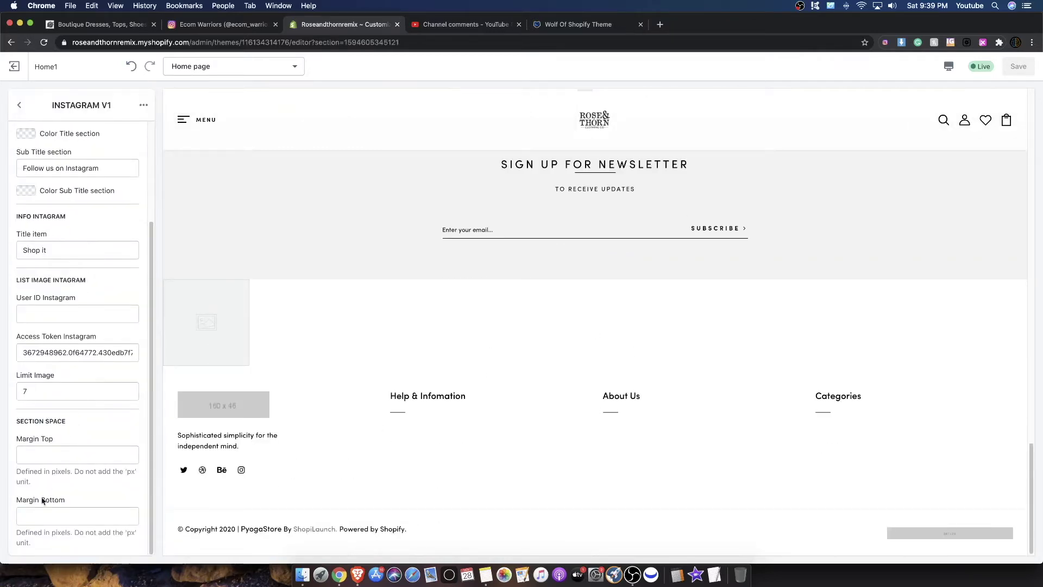
pyautogui.scroll(3, 64, 282)
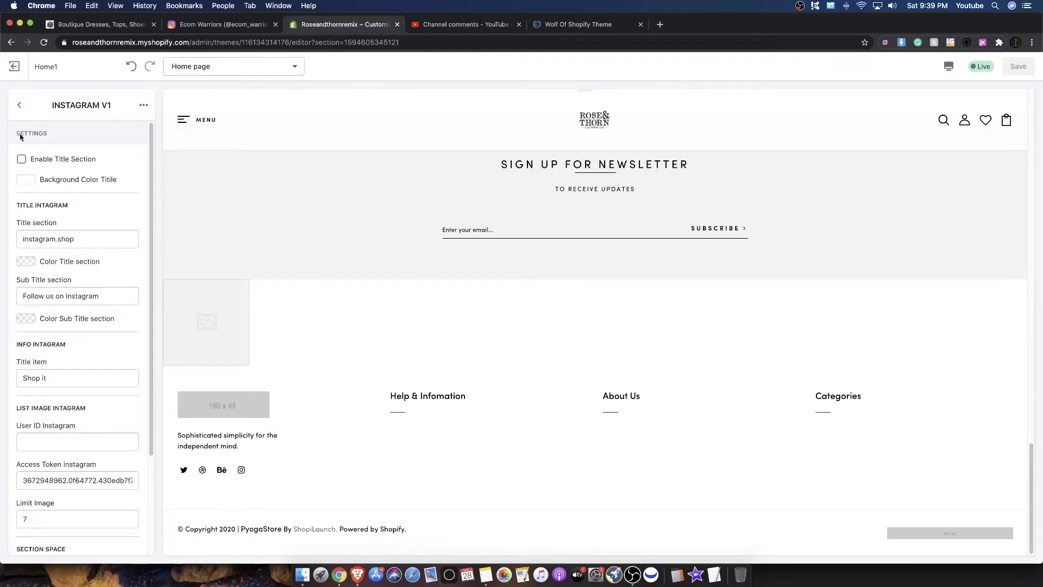
pyautogui.click(19, 106)
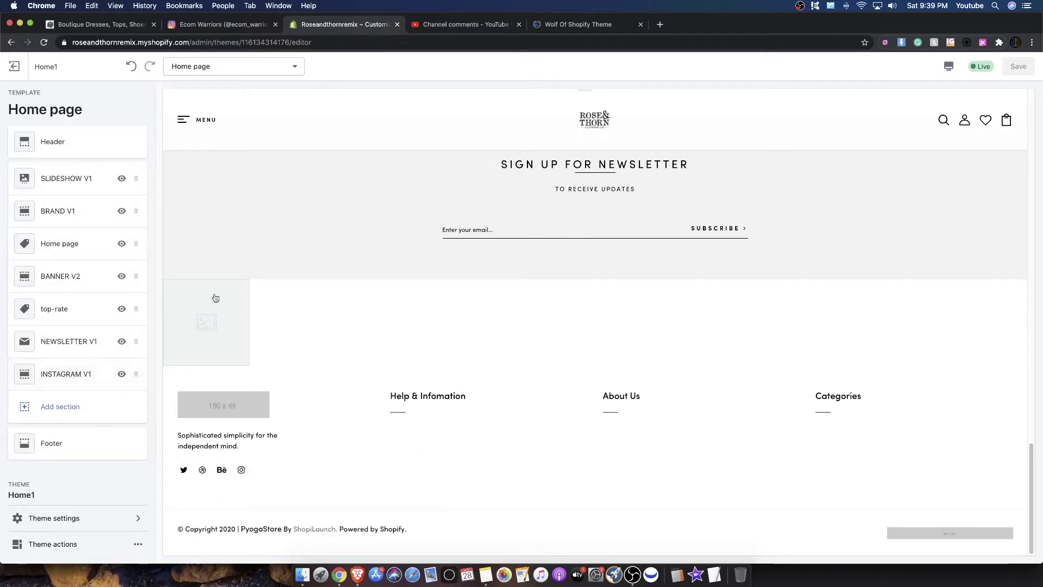
pyautogui.click(98, 375)
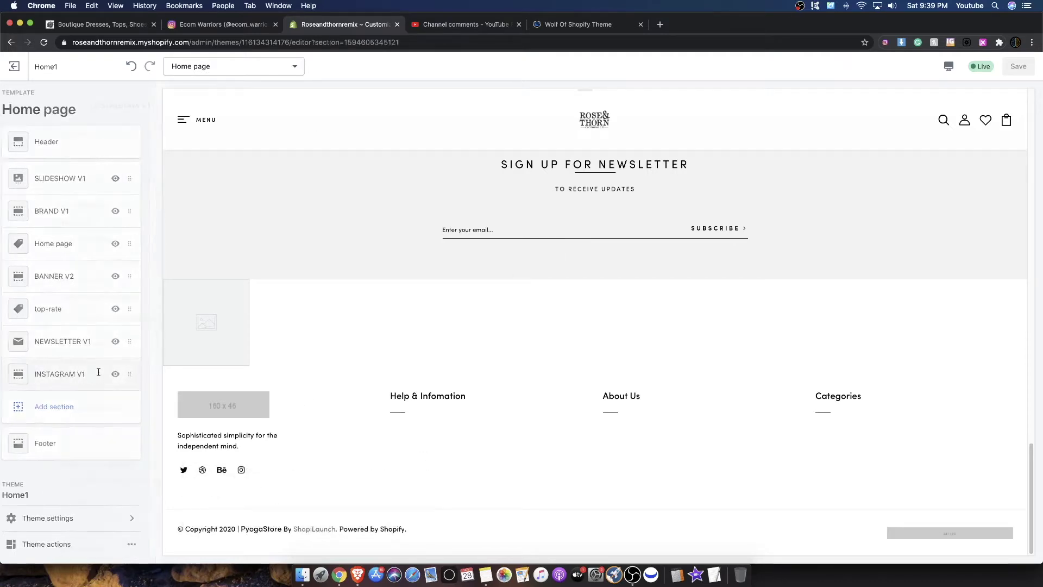
pyautogui.scroll(-10, 59, 440)
pyautogui.scroll(5, 84, 382)
pyautogui.click(143, 105)
pyautogui.click(111, 151)
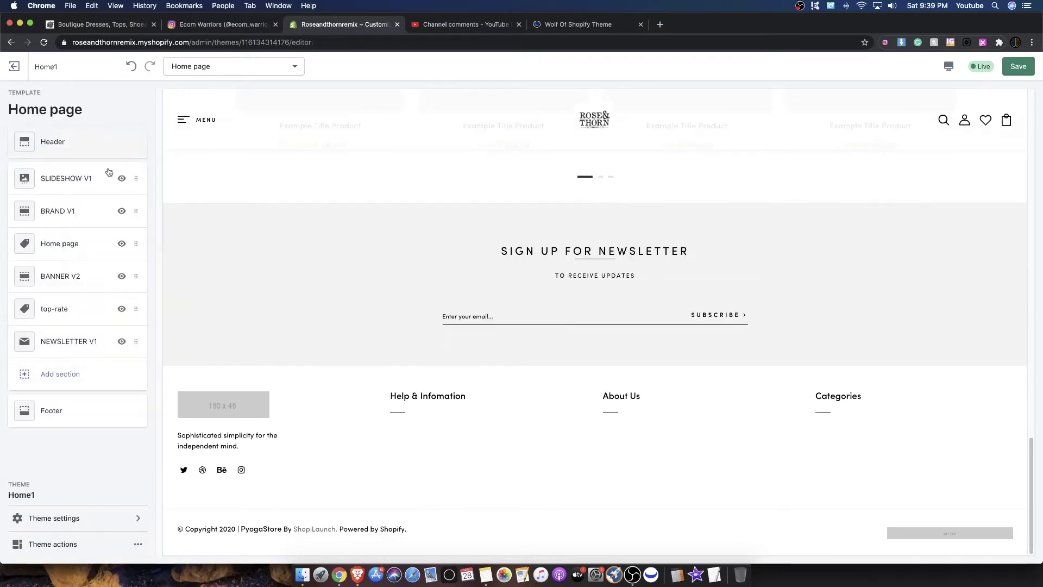
# Step: Review the NEWSLETTER V1 section's settings and removal options, keep the section and return to the section list
pyautogui.click(108, 344)
pyautogui.scroll(-4, 112, 275)
pyautogui.scroll(4, 111, 276)
pyautogui.scroll(-4, 110, 276)
pyautogui.click(144, 105)
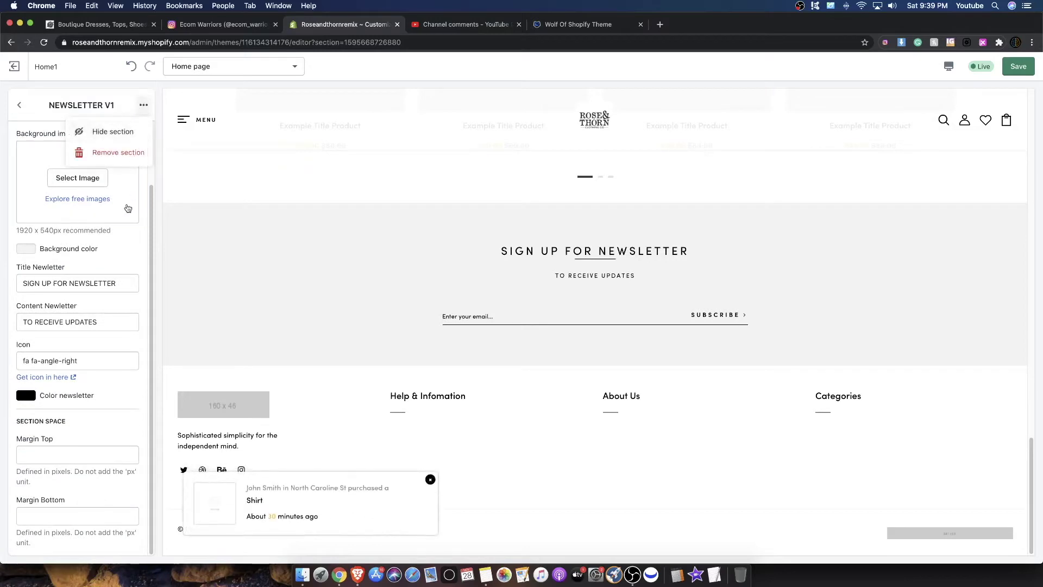
pyautogui.click(193, 188)
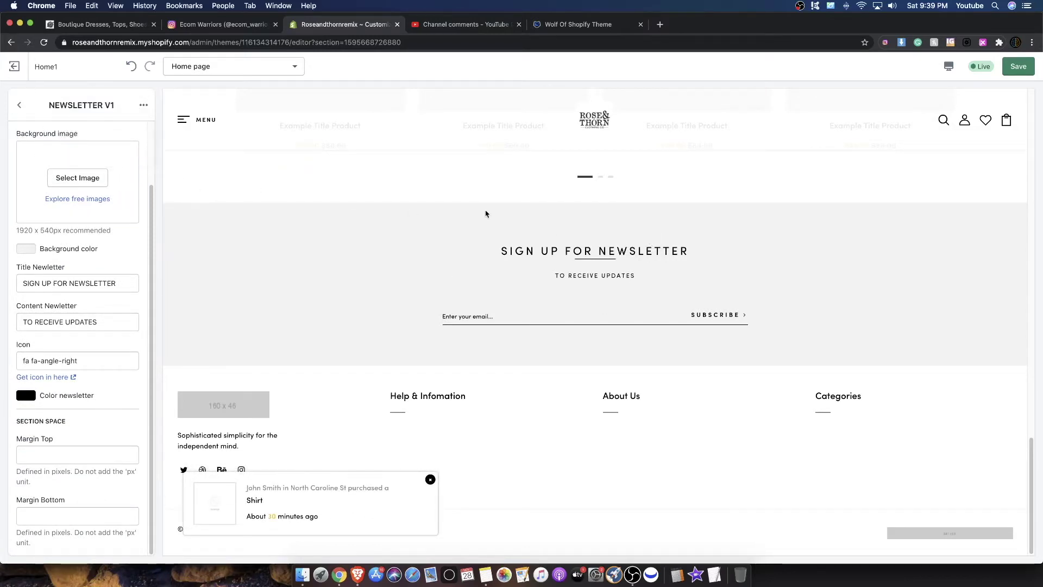
pyautogui.scroll(4, 509, 217)
pyautogui.scroll(-3, 483, 402)
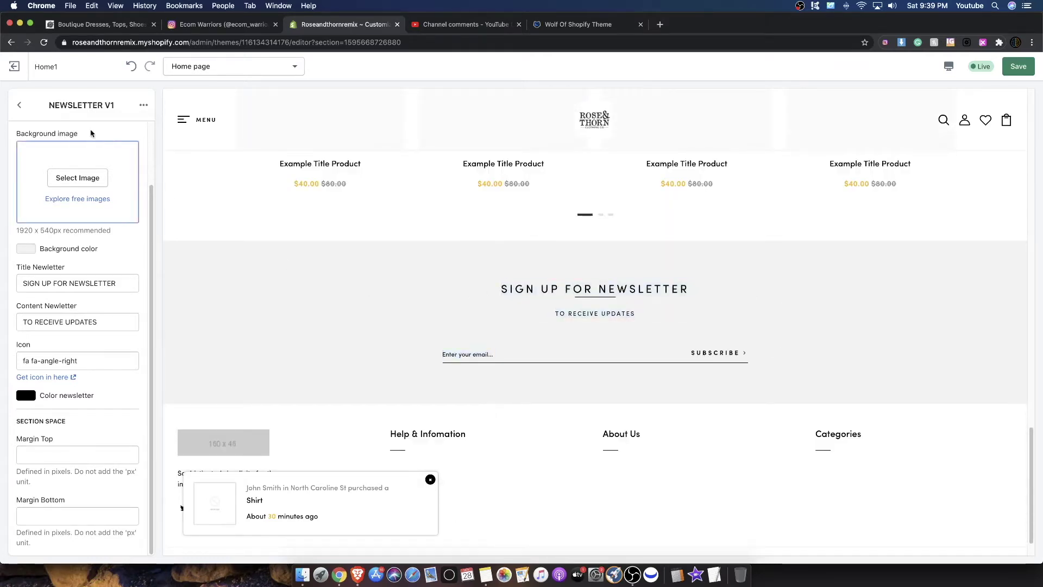
pyautogui.click(19, 105)
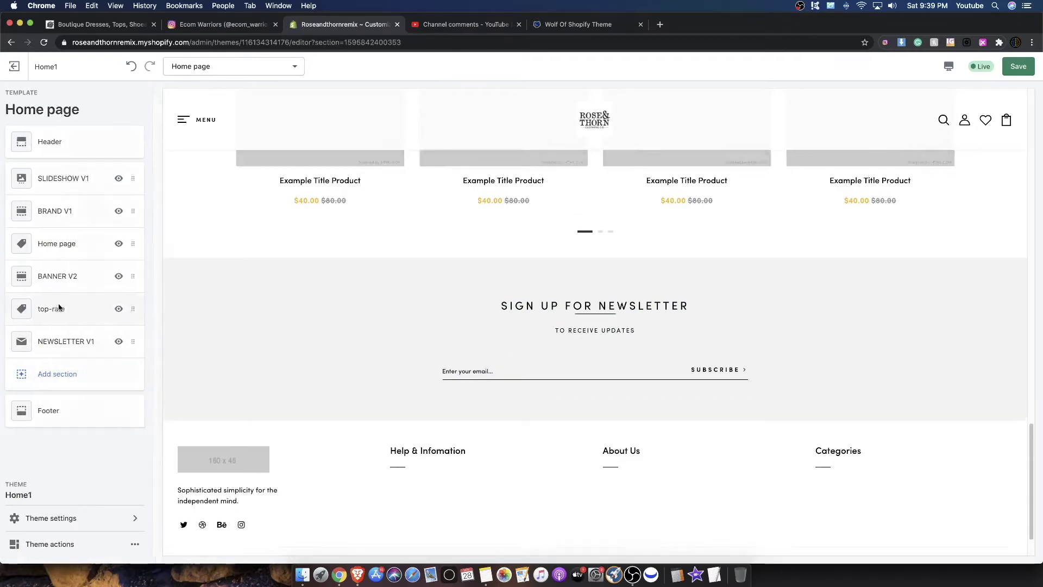
# Step: Remove the top-rate product section from the home page
pyautogui.click(108, 303)
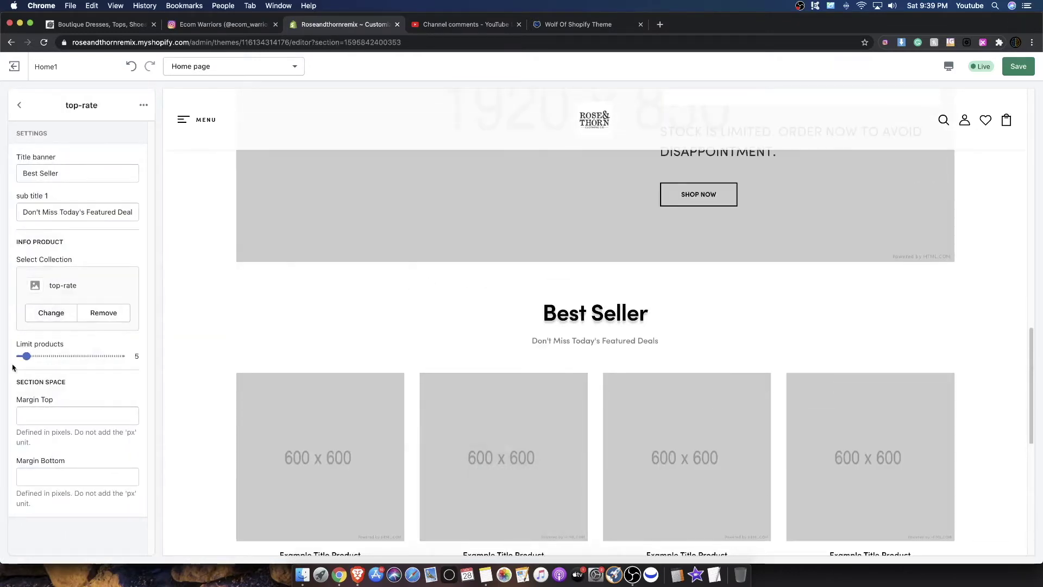
pyautogui.click(143, 106)
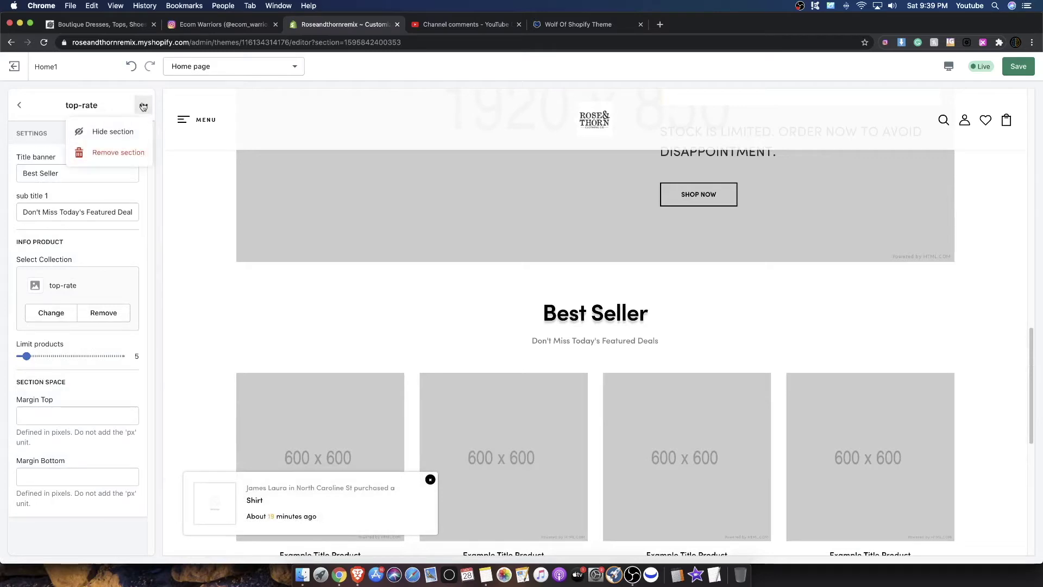
pyautogui.click(125, 153)
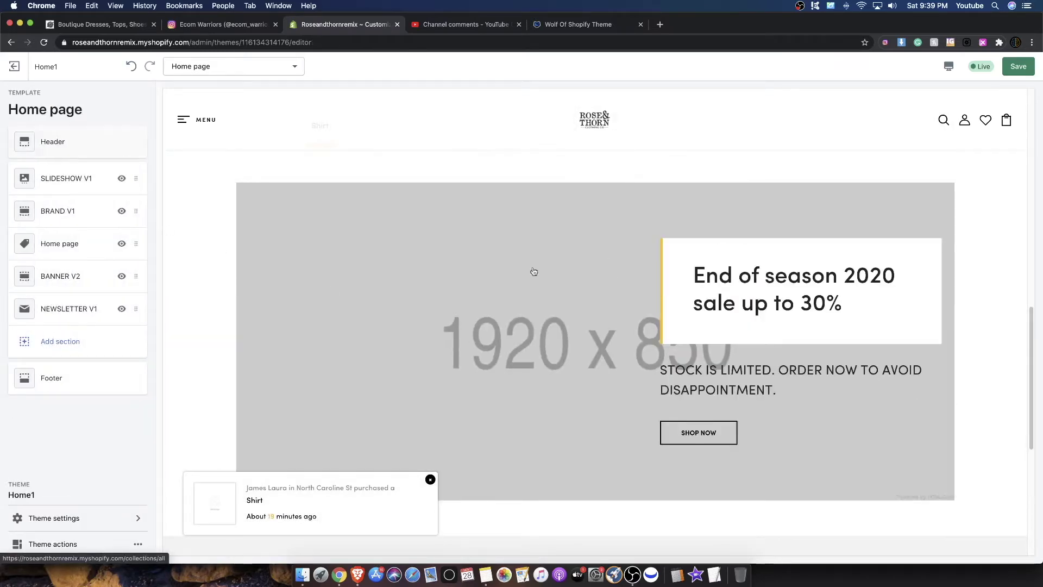
# Step: Hide the BANNER V2 section and remove it from the home page
pyautogui.click(118, 280)
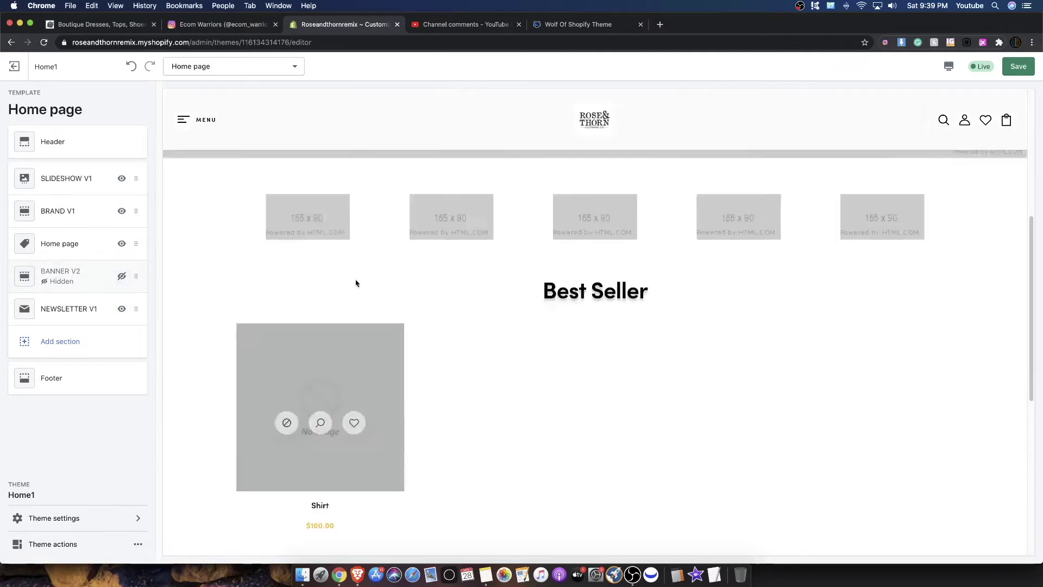
pyautogui.click(92, 282)
pyautogui.click(143, 105)
pyautogui.click(98, 150)
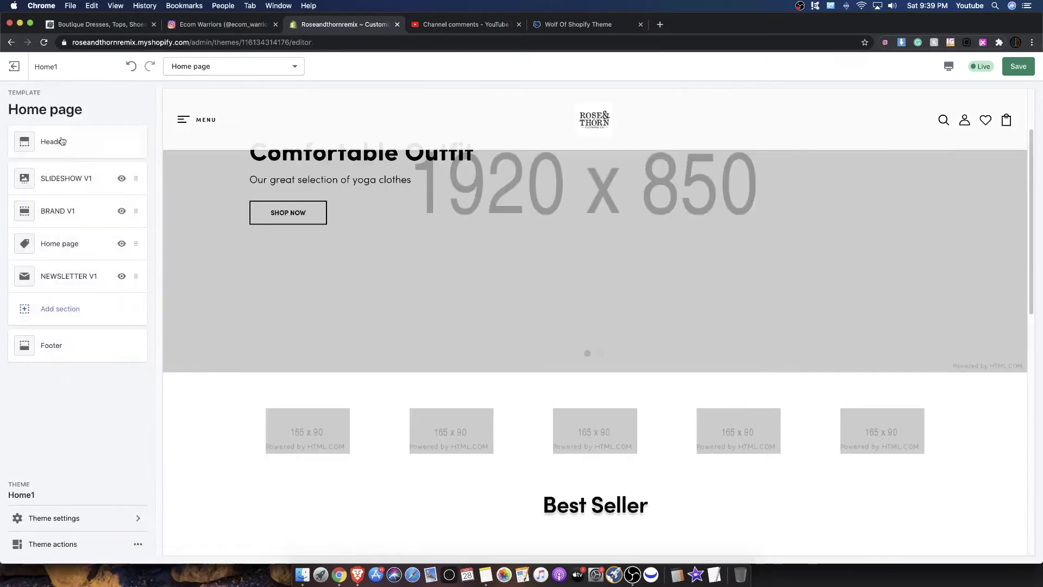
# Step: Leave the newsletter section as it is and remove the Home page collection section titled Best Seller
pyautogui.click(72, 276)
pyautogui.click(16, 107)
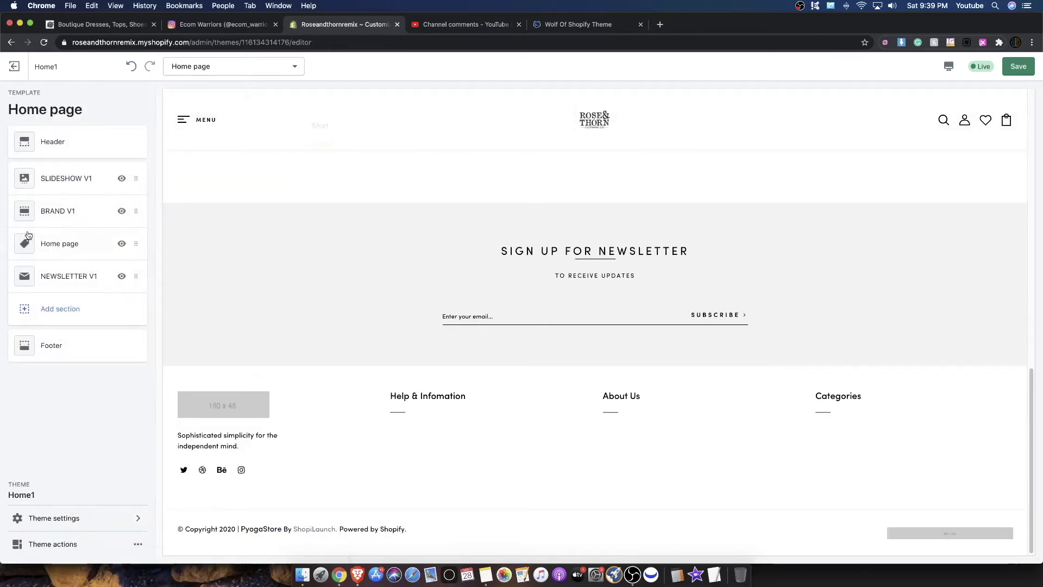
pyautogui.click(69, 243)
pyautogui.click(144, 105)
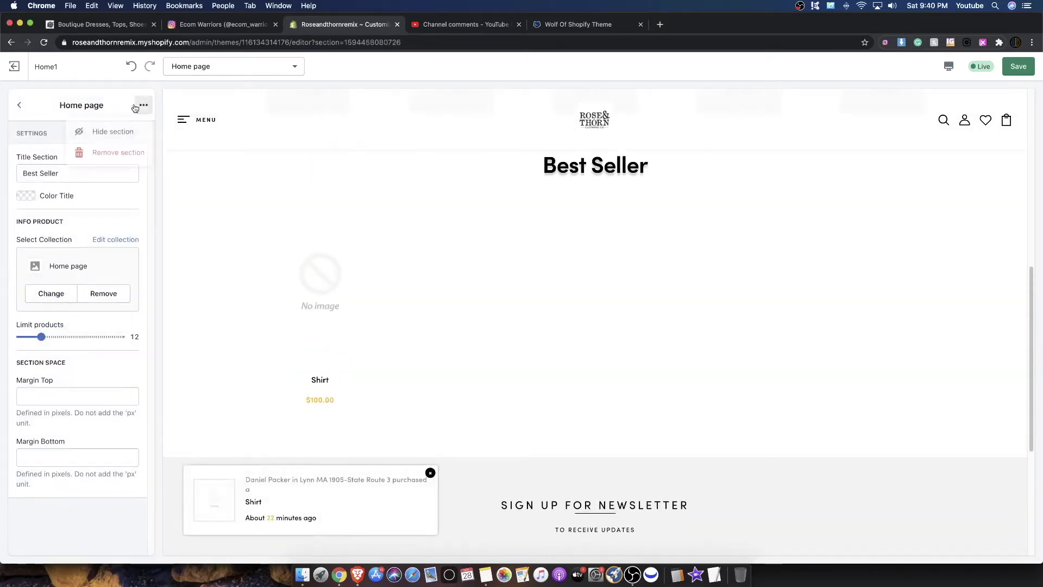
pyautogui.click(144, 104)
pyautogui.click(144, 104)
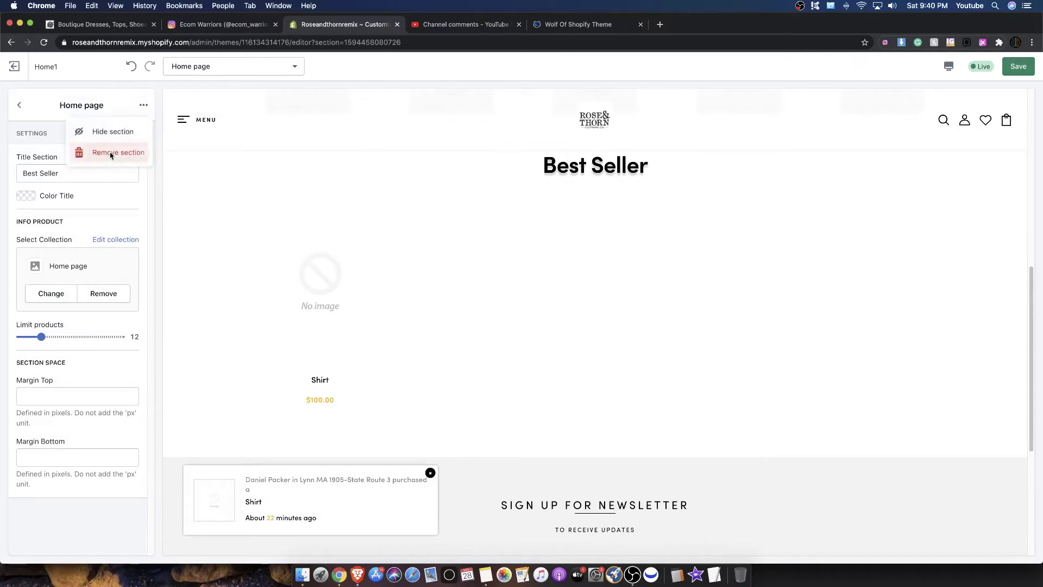
pyautogui.click(111, 152)
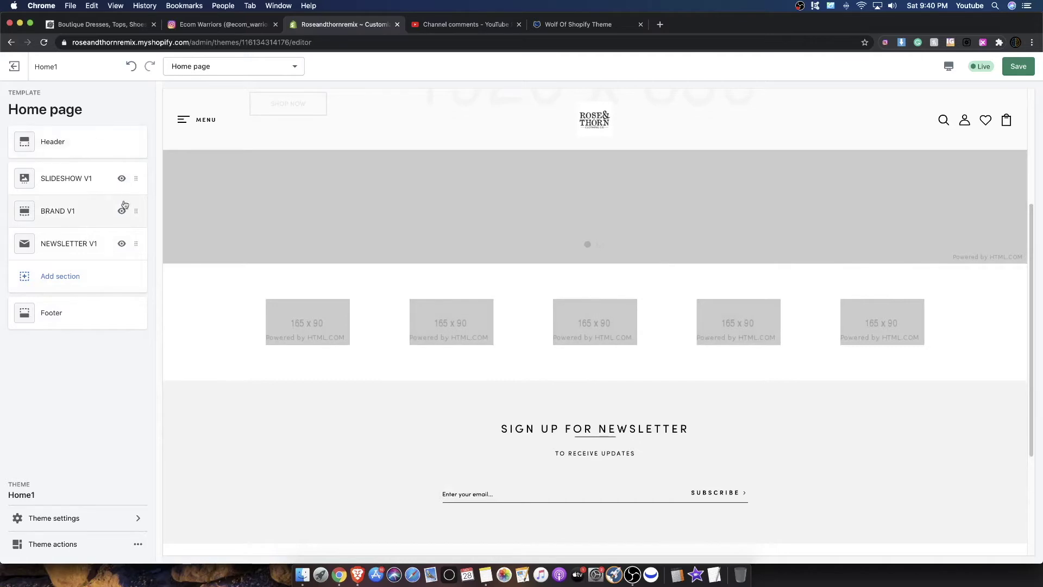
# Step: Remove the BRAND V1 logo section from the home page
pyautogui.click(87, 211)
pyautogui.click(143, 105)
pyautogui.click(109, 151)
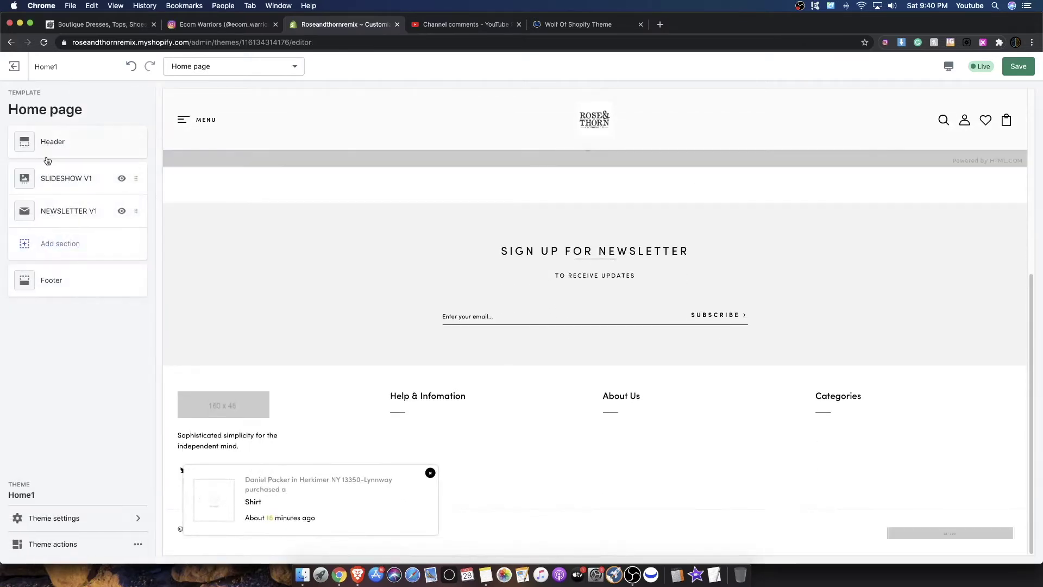
# Step: Remove the first slide from the SLIDESHOW V1 section
pyautogui.click(68, 179)
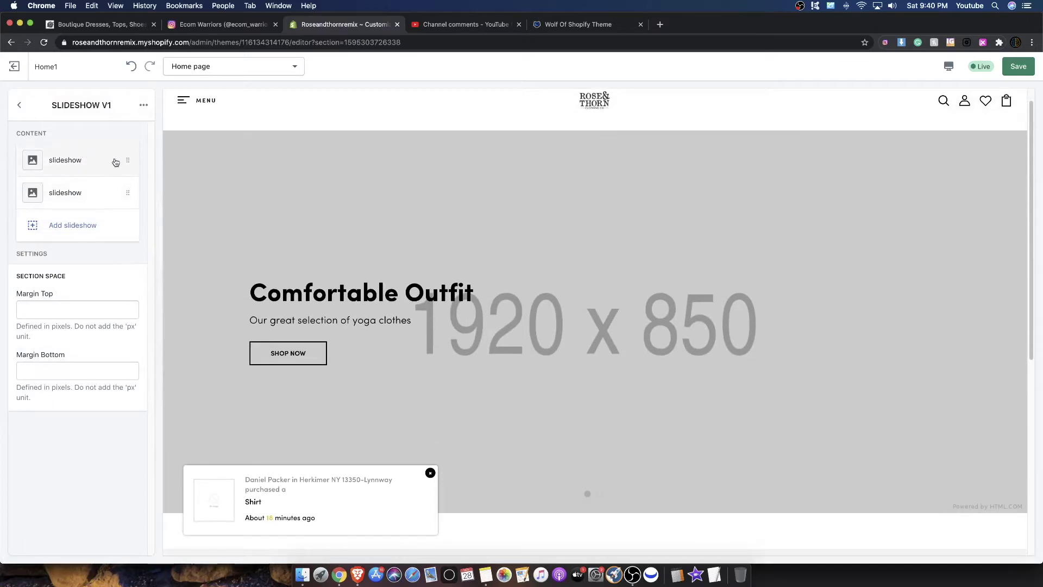
pyautogui.click(88, 163)
pyautogui.scroll(-3, 79, 499)
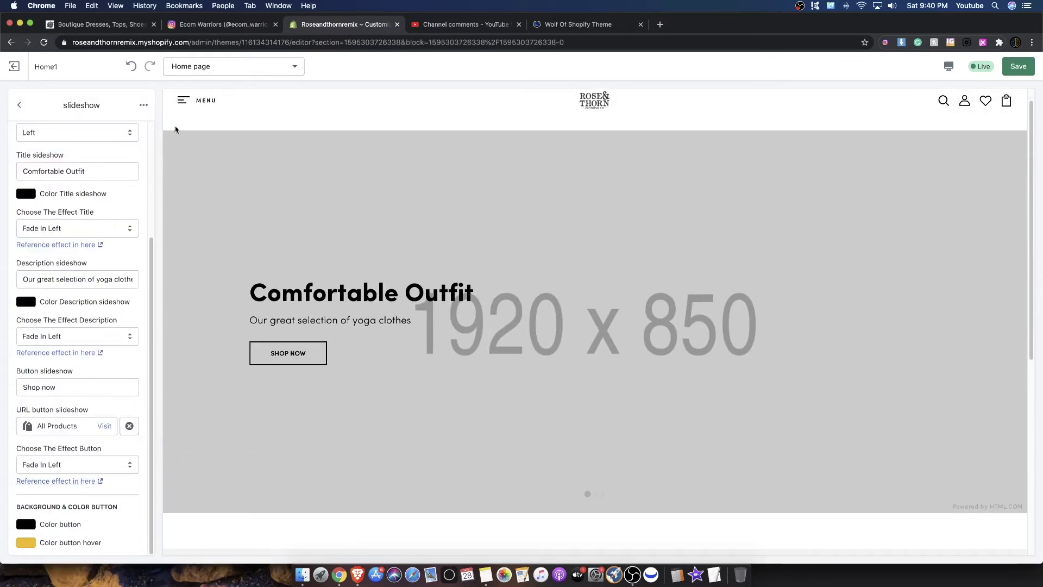
pyautogui.click(143, 105)
pyautogui.click(111, 133)
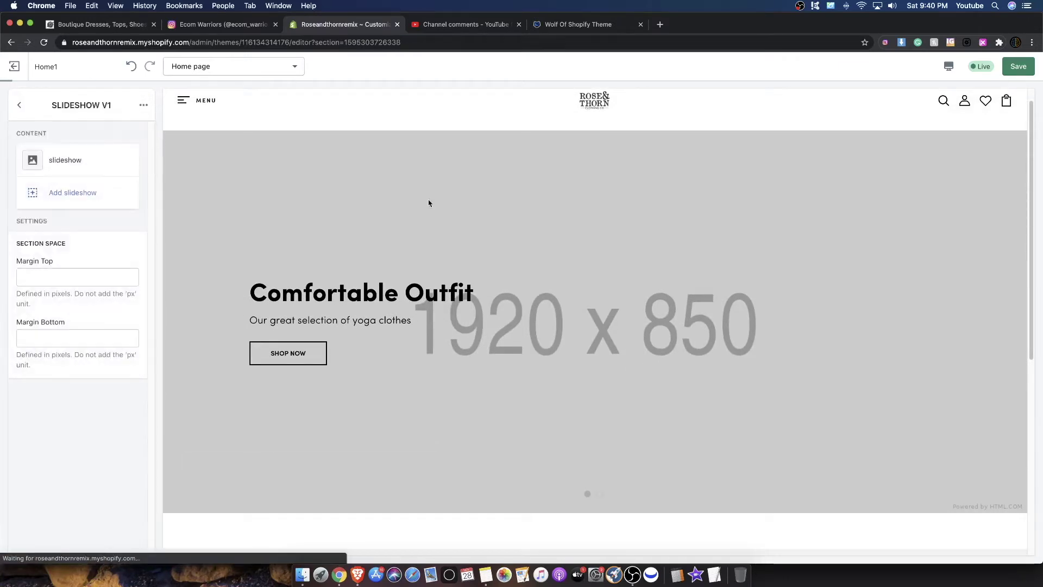
# Step: Switch to the original shoprosethorn.com store and examine its home page layout, from the New Arrivals row down to the contact and VIP Party forms
pyautogui.click(131, 25)
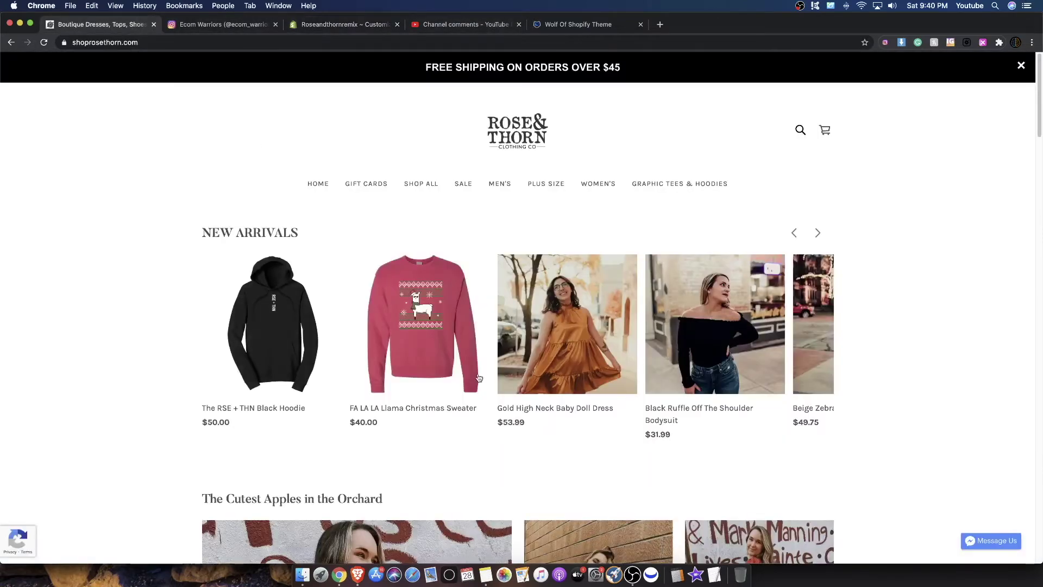
pyautogui.scroll(-20, 479, 378)
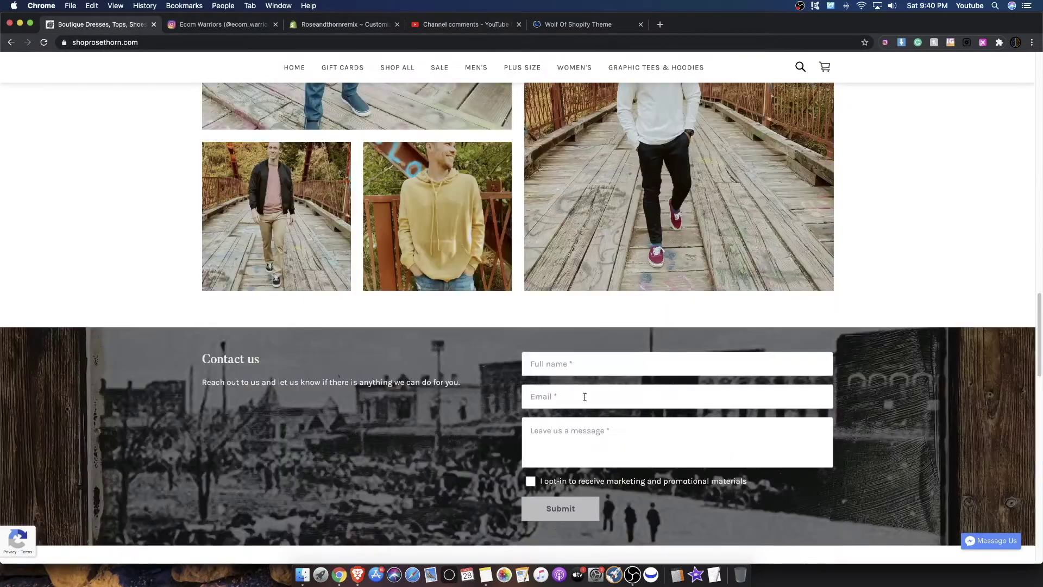
pyautogui.scroll(-5, 585, 397)
pyautogui.scroll(4, 568, 390)
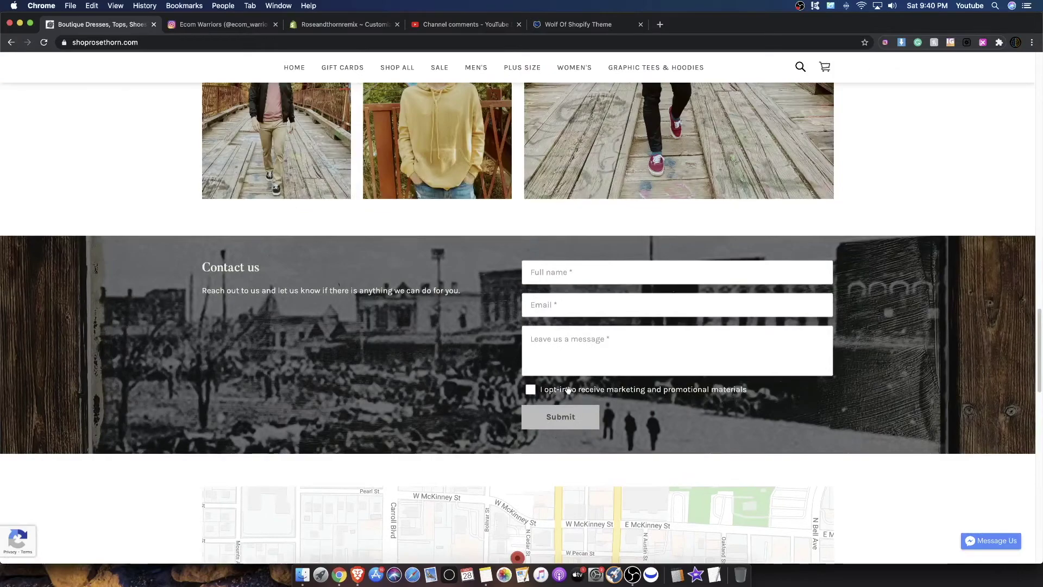
pyautogui.scroll(5, 568, 390)
pyautogui.scroll(-6, 512, 389)
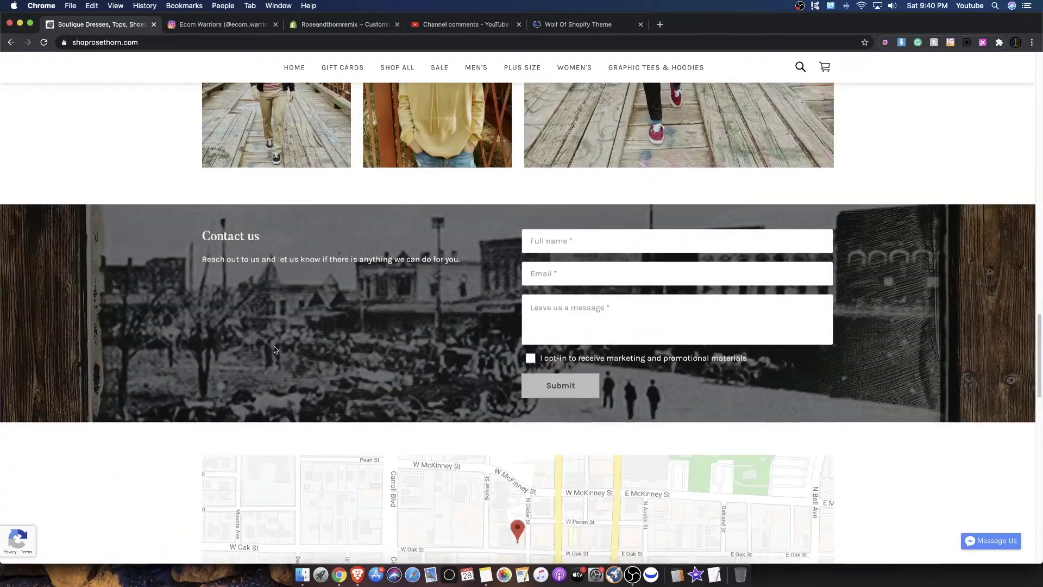
pyautogui.scroll(2, 274, 347)
pyautogui.scroll(15, 238, 332)
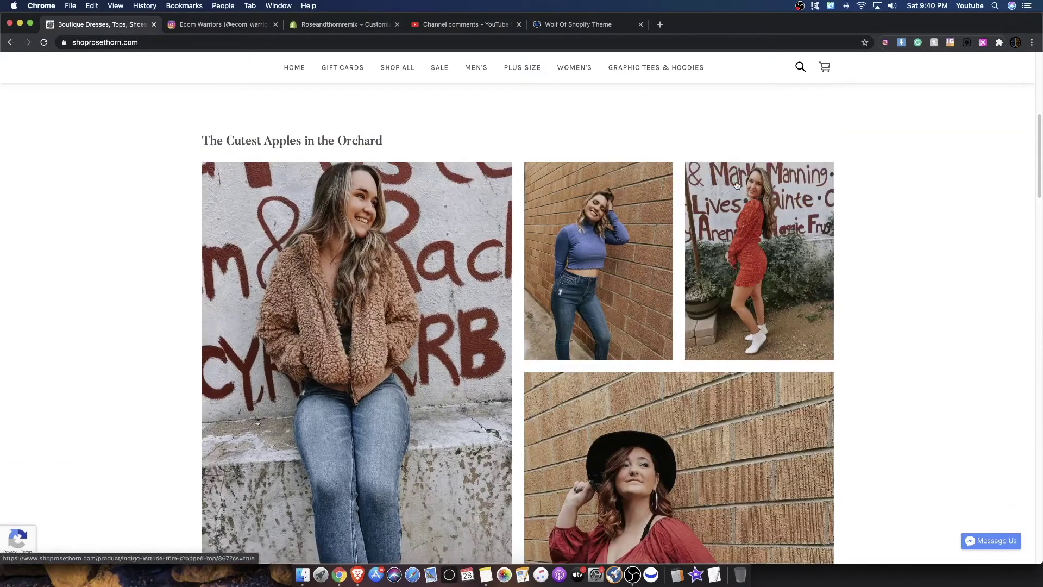
pyautogui.scroll(6, 840, 376)
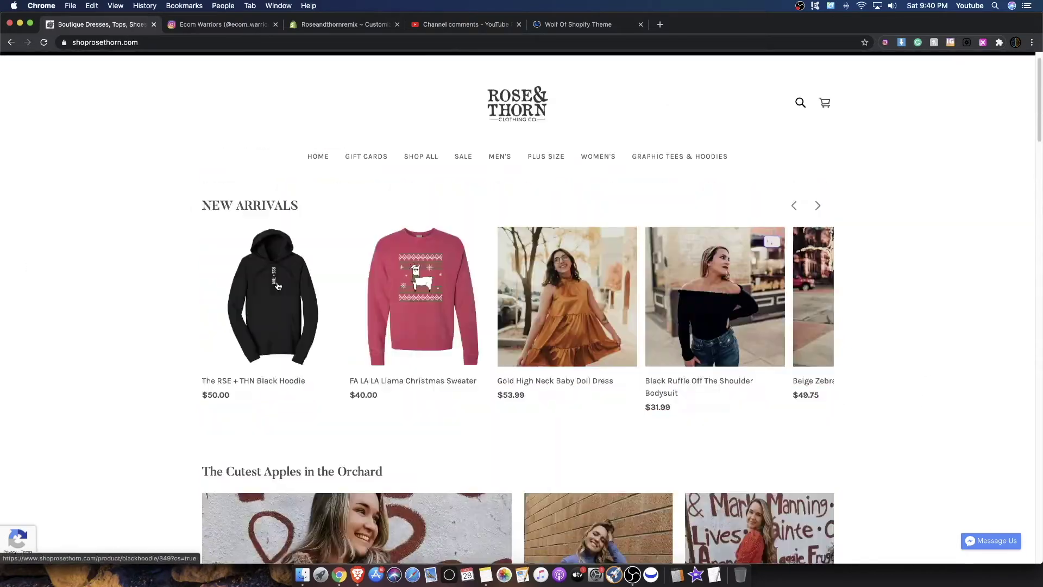
pyautogui.scroll(-20, 429, 272)
pyautogui.scroll(-10, 428, 272)
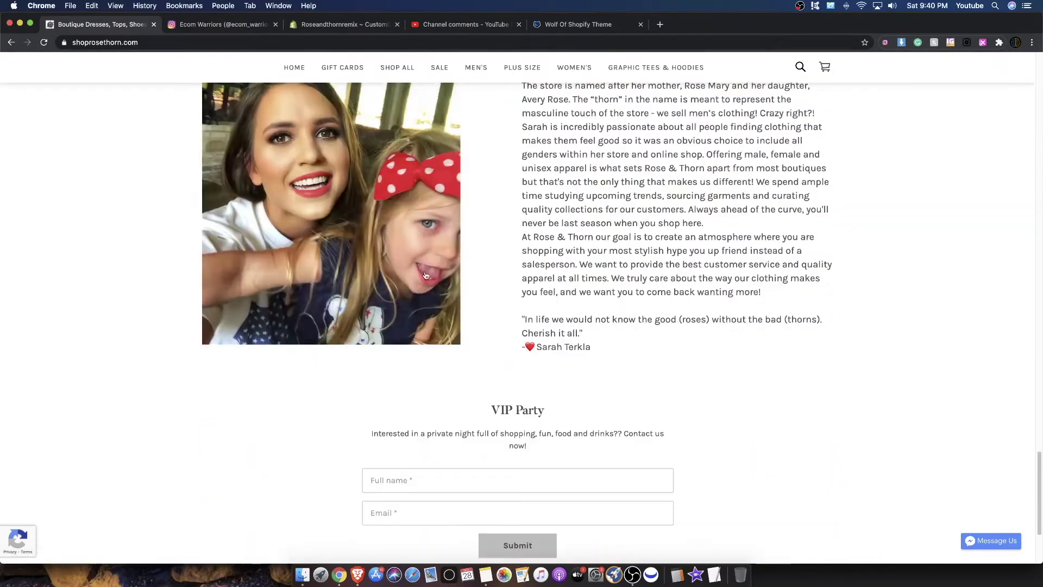
pyautogui.scroll(15, 414, 272)
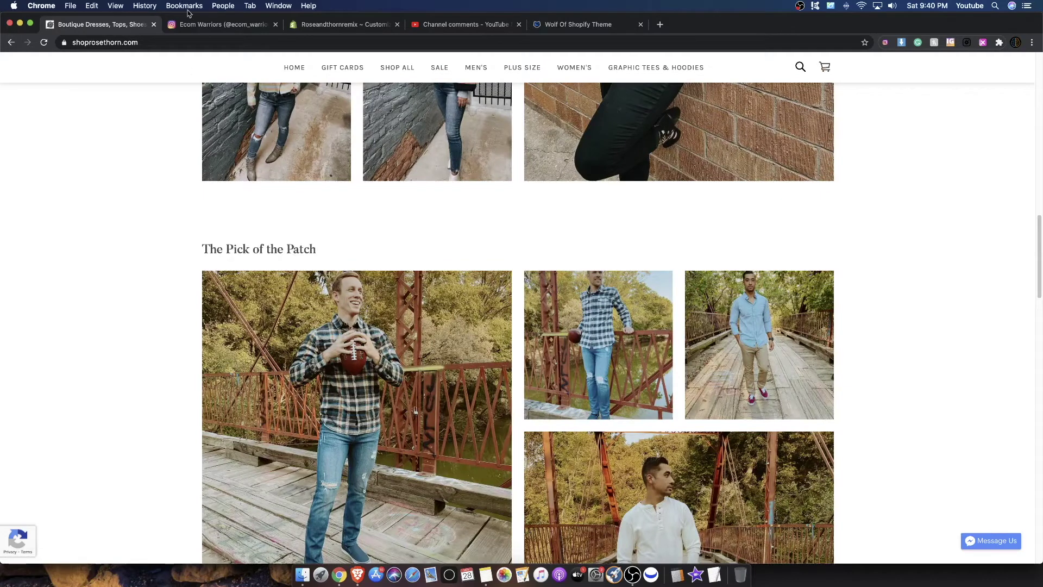
# Step: Back in the theme editor, remove the SLIDESHOW V1 section and pick BANNER V1 as a new home page section
pyautogui.click(351, 24)
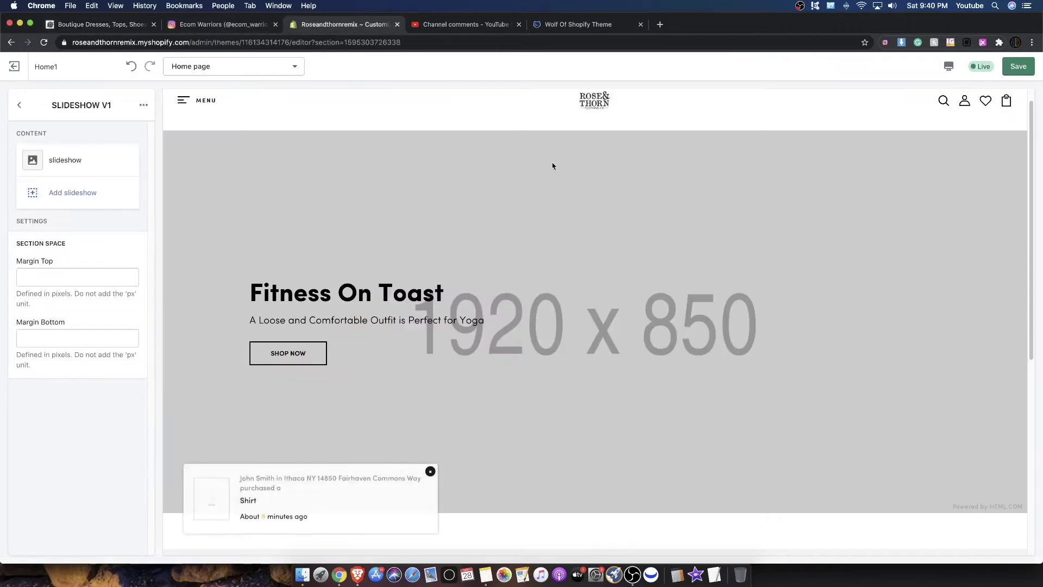
pyautogui.click(143, 105)
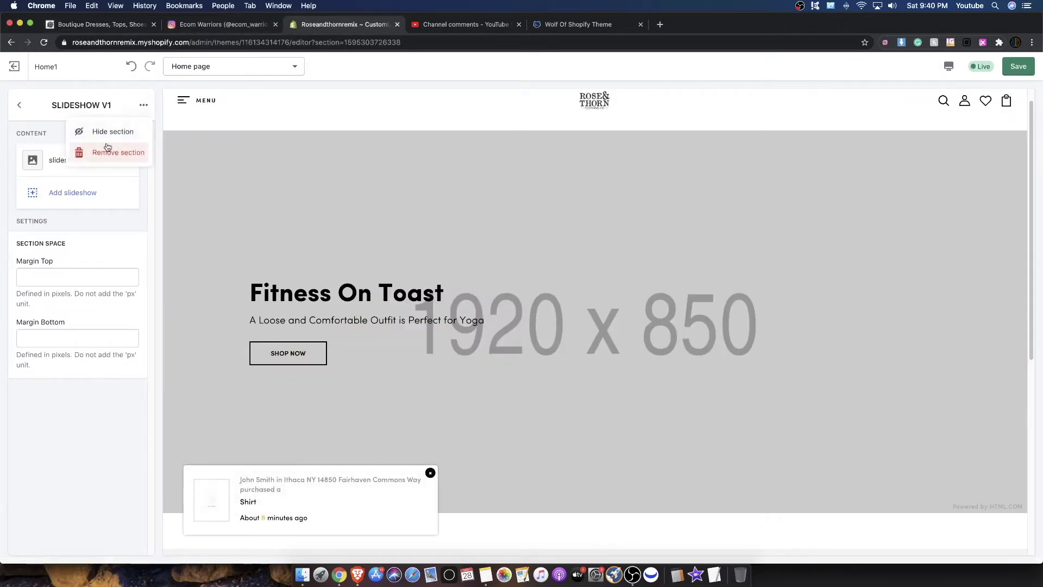
pyautogui.click(107, 151)
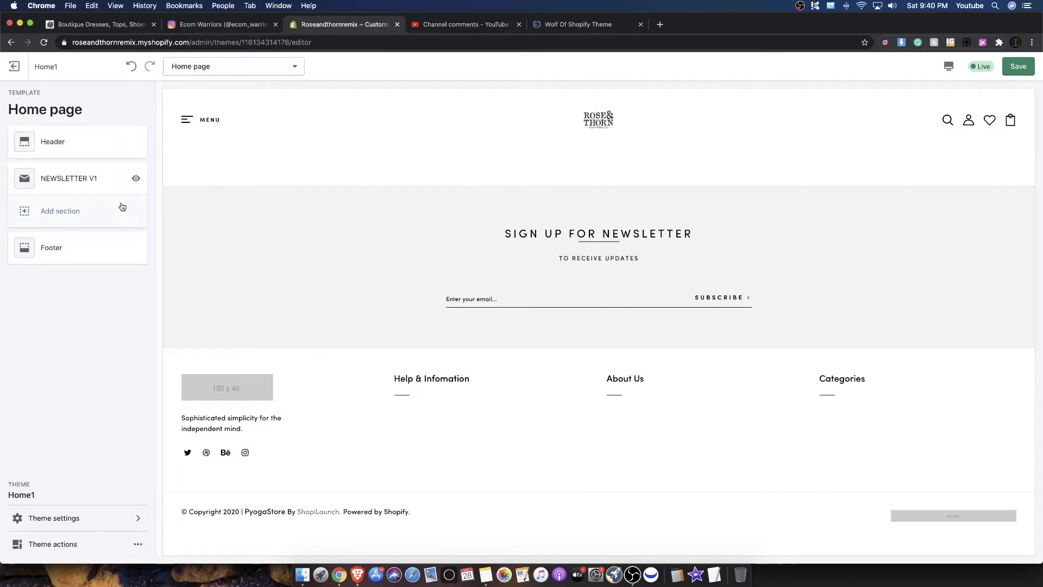
pyautogui.click(59, 211)
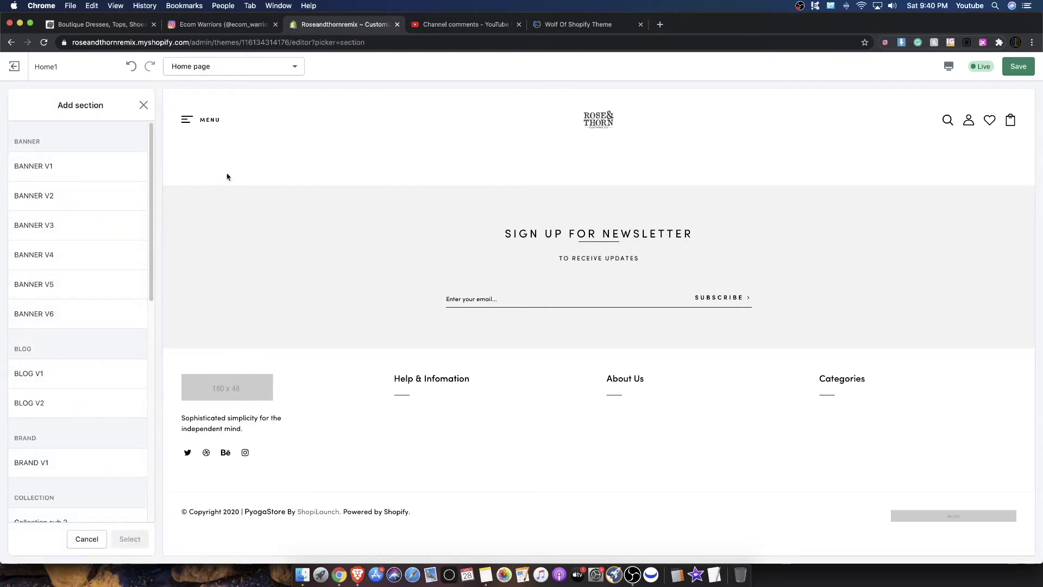
pyautogui.click(63, 167)
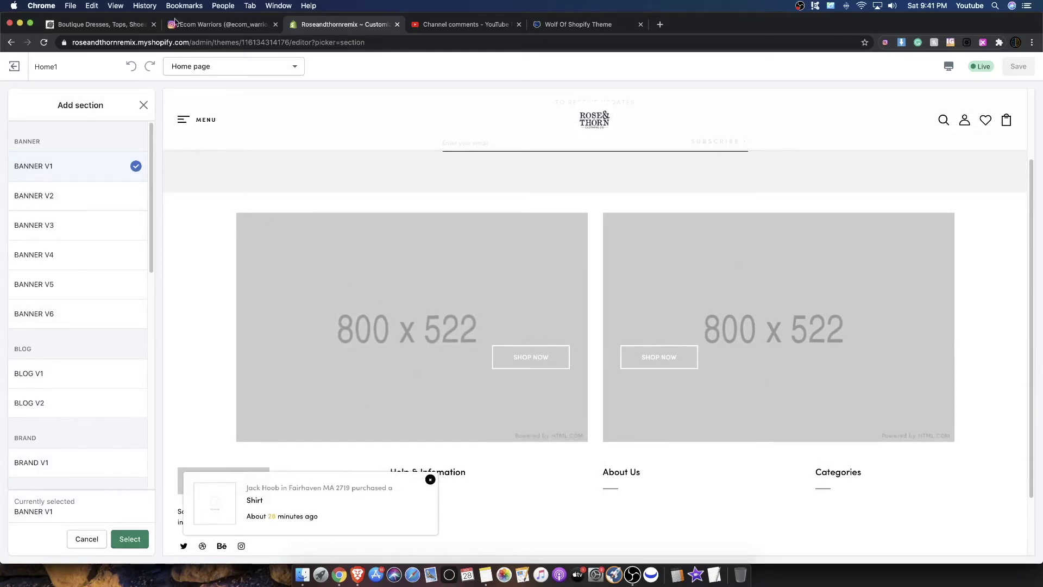
# Step: On the original store, check the navigation categories and look through the Plus Size collection's products
pyautogui.click(101, 24)
pyautogui.scroll(10, 359, 177)
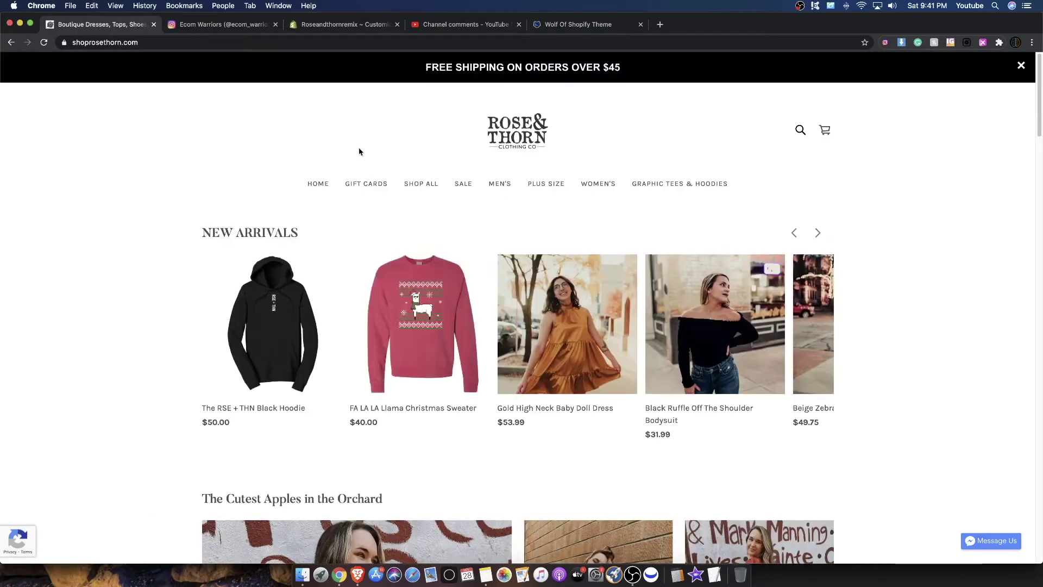
pyautogui.moveTo(501, 188)
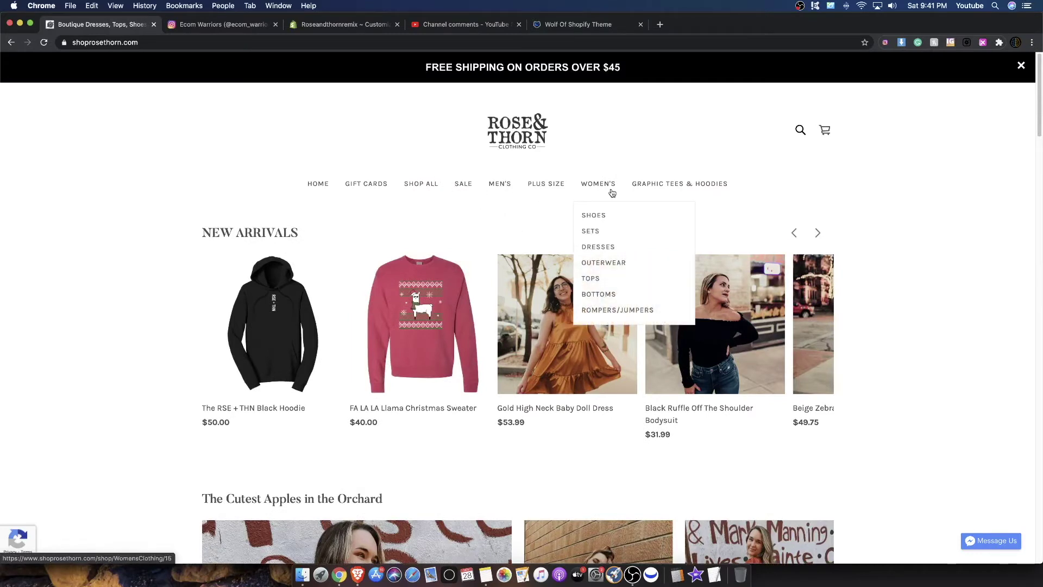
pyautogui.click(549, 184)
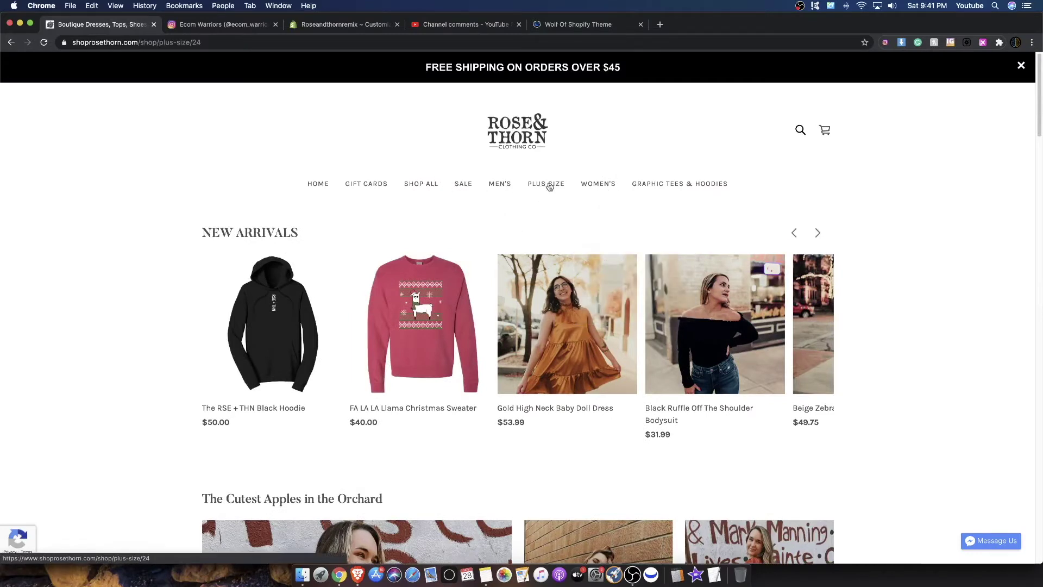
pyautogui.scroll(-4, 554, 217)
pyautogui.scroll(-3, 560, 248)
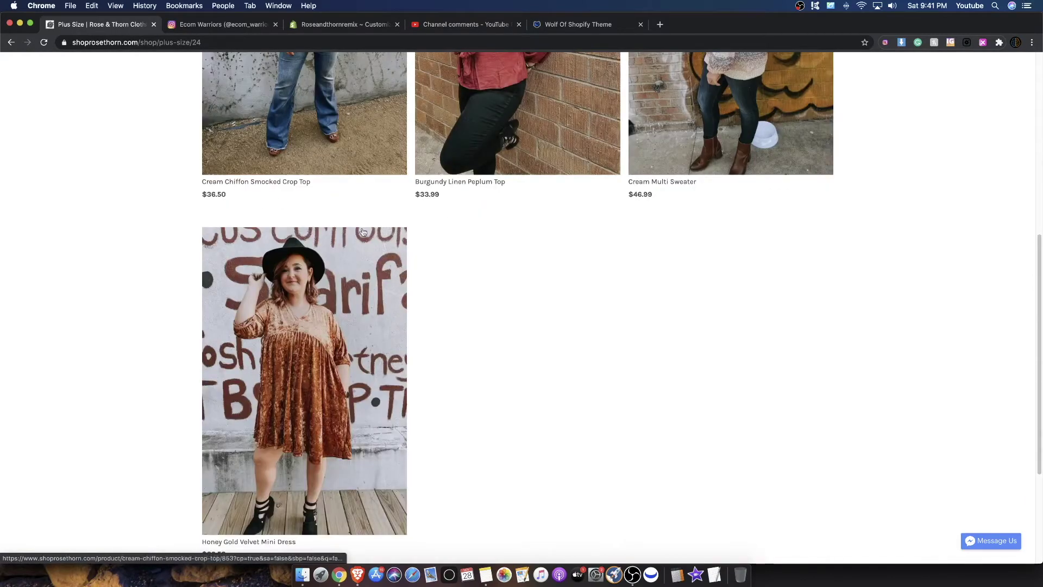
pyautogui.scroll(4, 266, 130)
pyautogui.scroll(-5, 265, 130)
pyautogui.scroll(6, 515, 200)
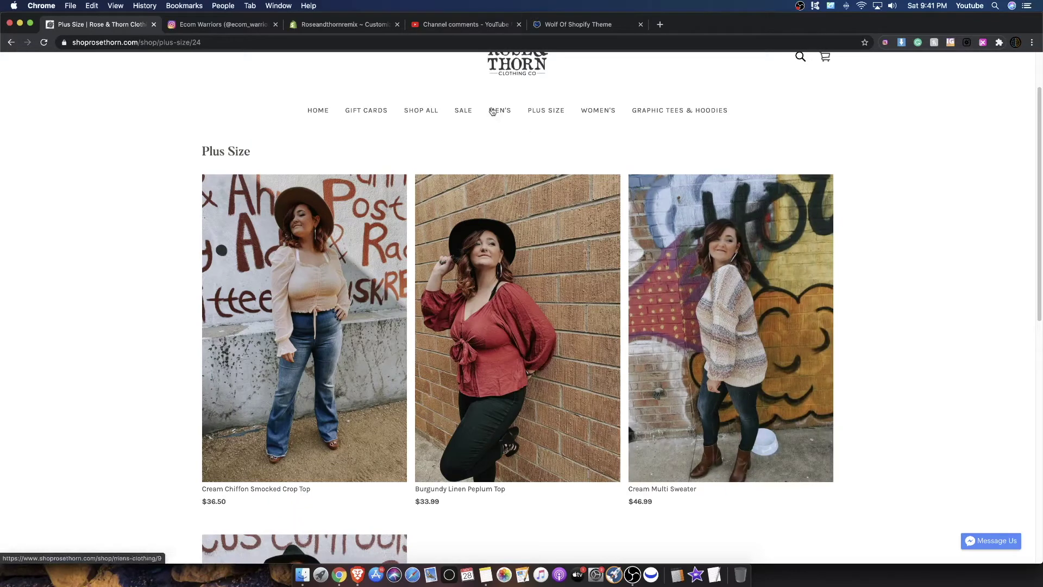
# Step: Look through the original store's Graphic Tees and Hoodies collection, and return to the theme editor
pyautogui.click(673, 111)
pyautogui.scroll(-7, 431, 216)
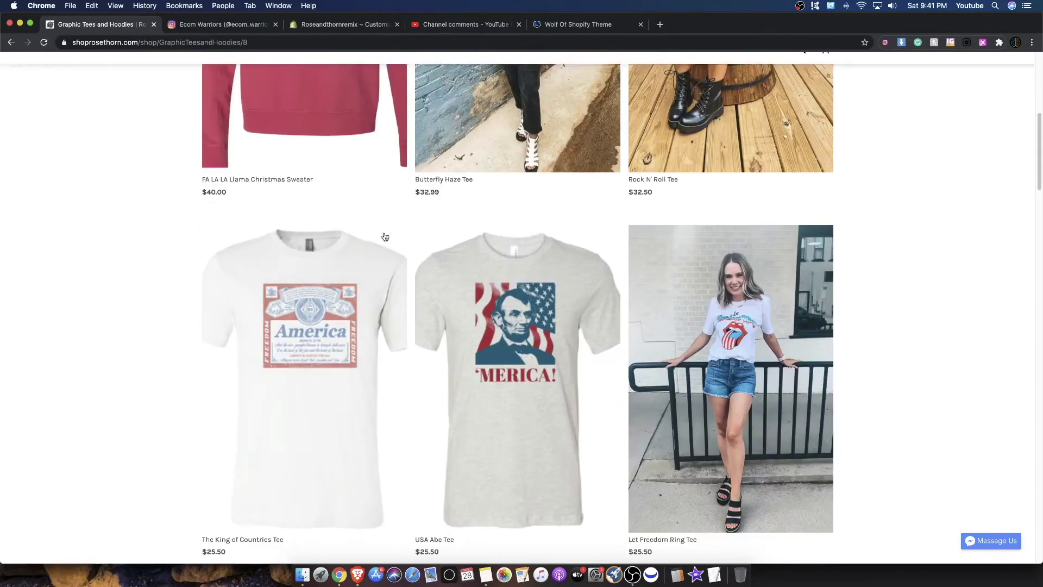
pyautogui.scroll(-5, 379, 232)
pyautogui.scroll(8, 372, 228)
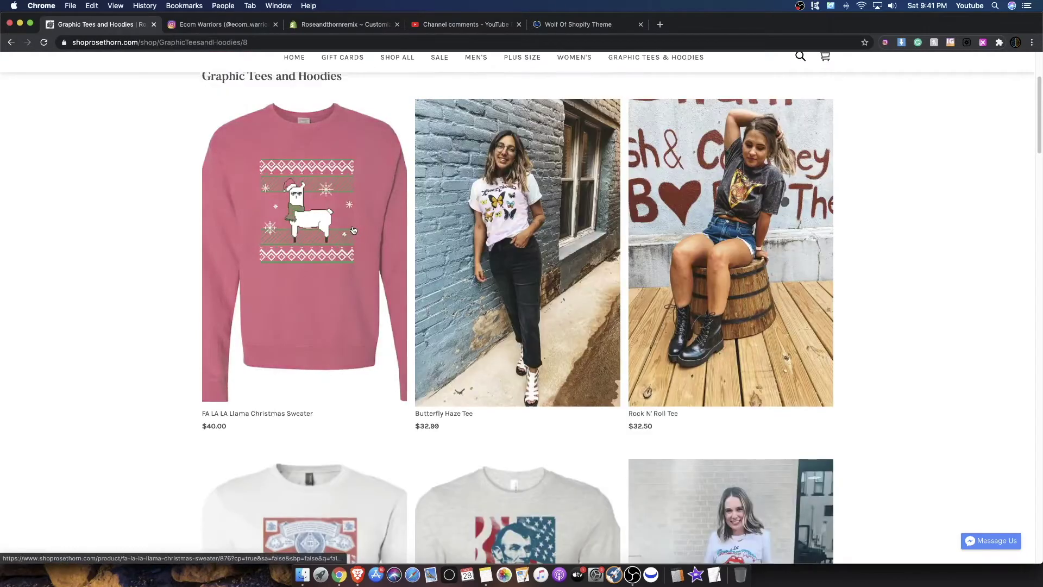
pyautogui.scroll(-15, 355, 230)
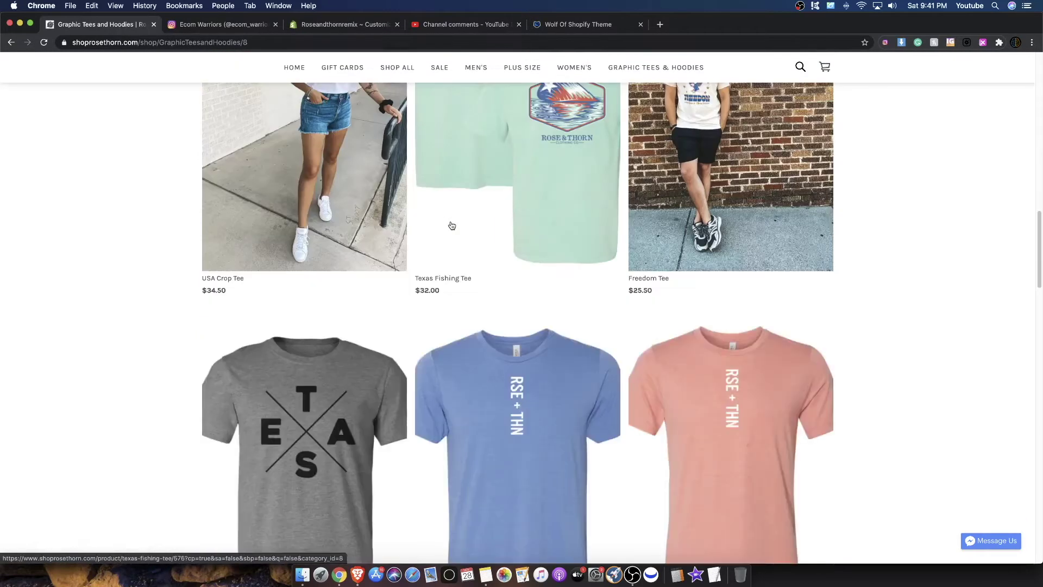
pyautogui.scroll(5, 444, 222)
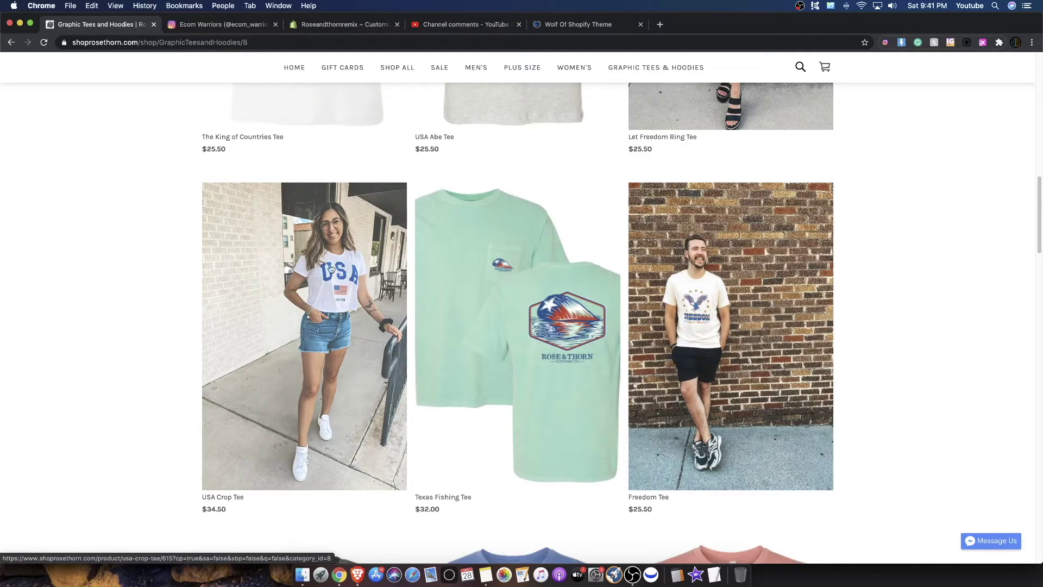
pyautogui.scroll(-15, 361, 204)
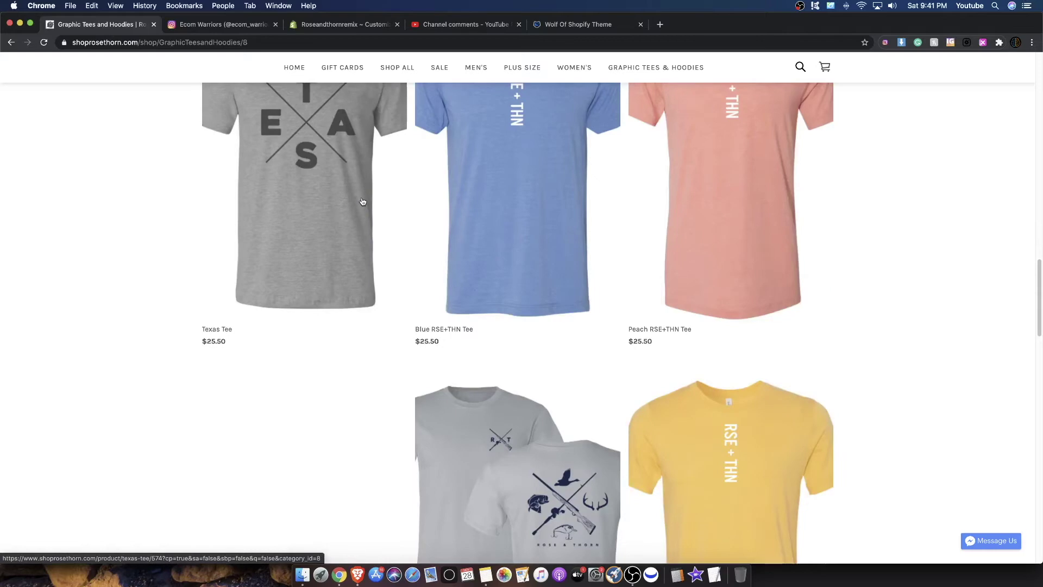
pyautogui.scroll(15, 350, 214)
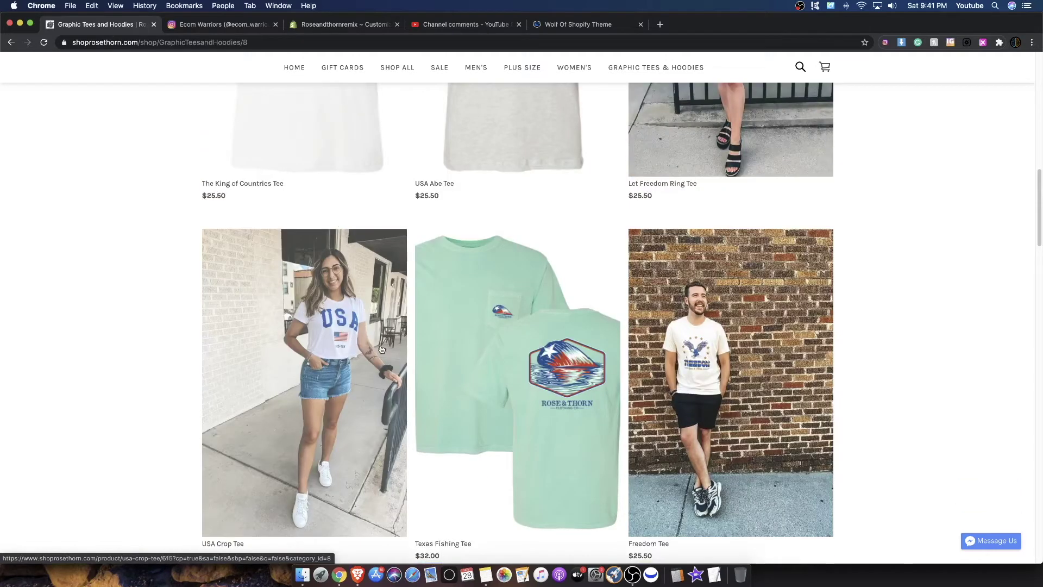
pyautogui.scroll(-1, 318, 356)
pyautogui.scroll(5, 293, 294)
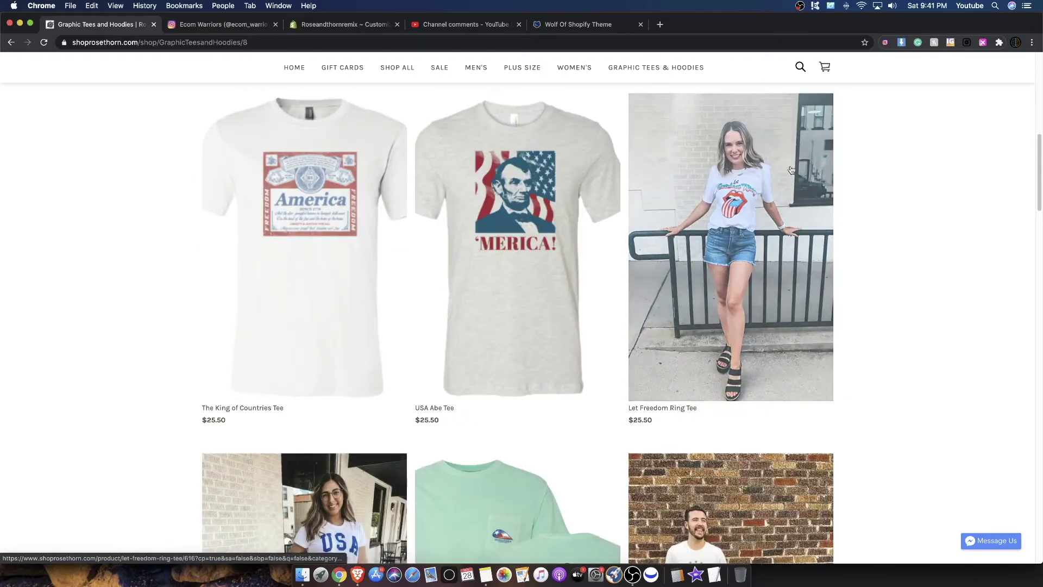
pyautogui.scroll(-3, 505, 304)
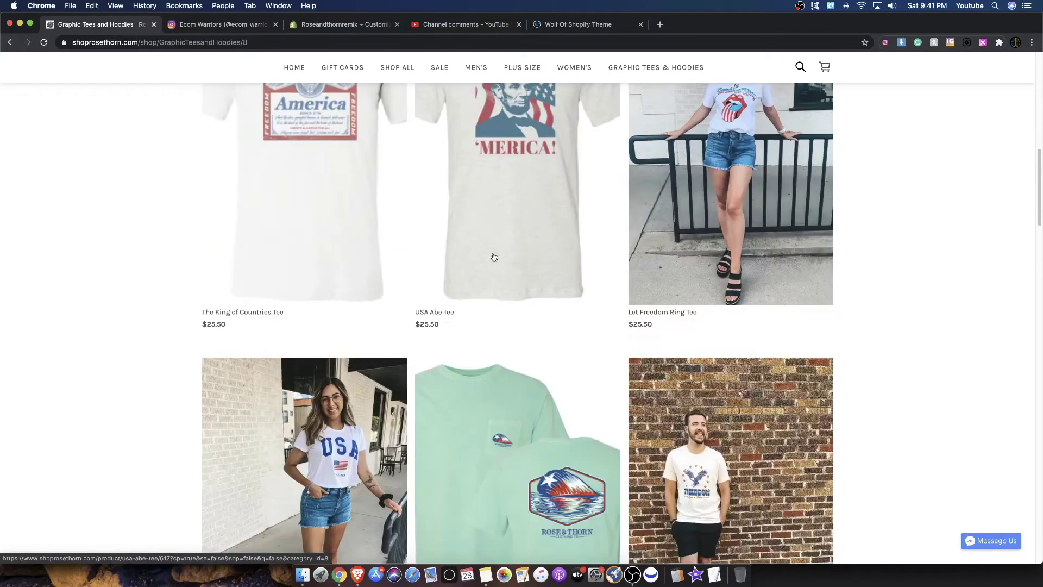
pyautogui.scroll(-15, 507, 326)
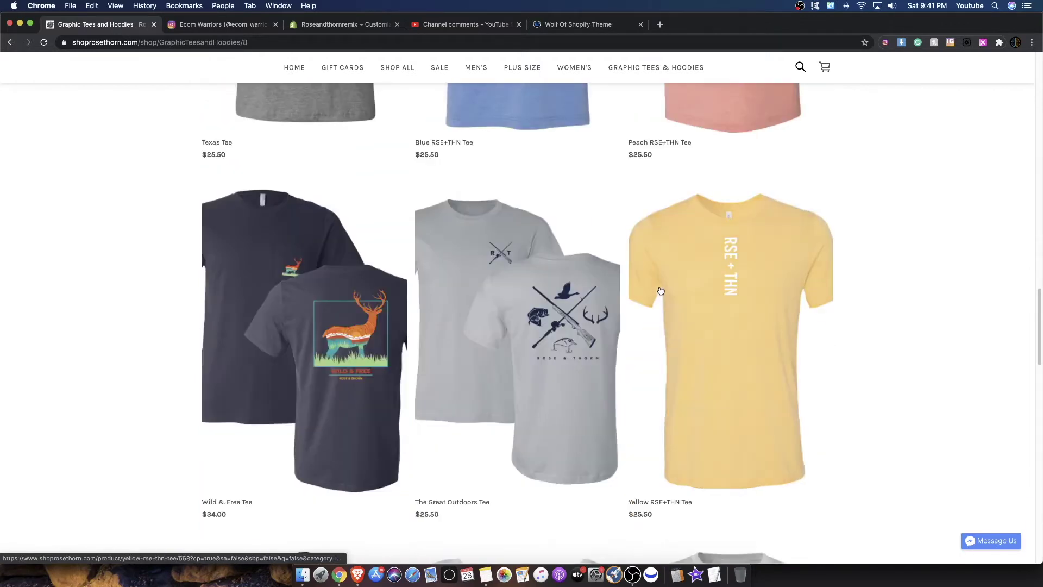
pyautogui.scroll(-6, 396, 251)
pyautogui.scroll(-3, 340, 247)
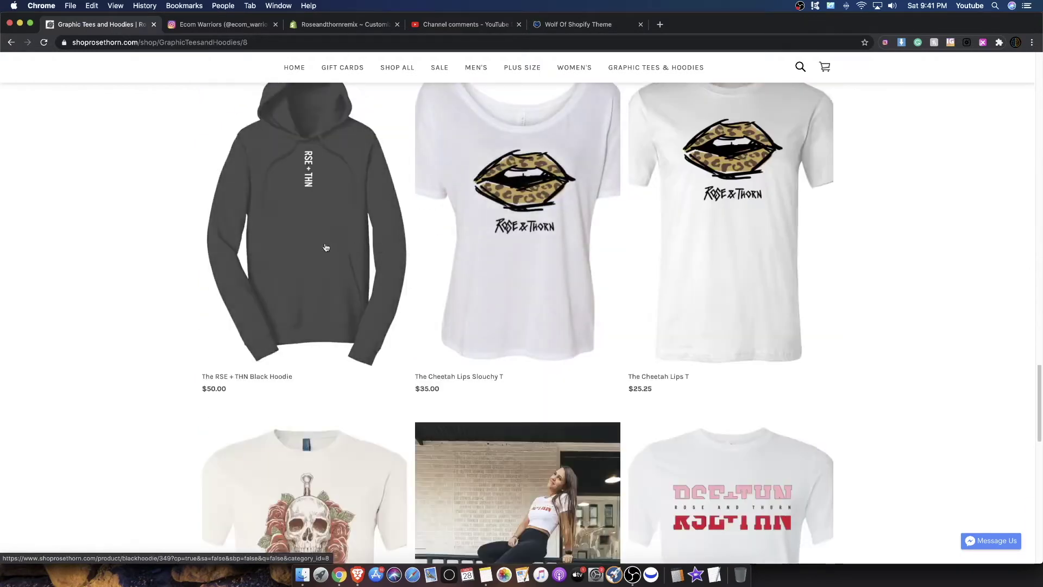
pyautogui.scroll(-6, 310, 247)
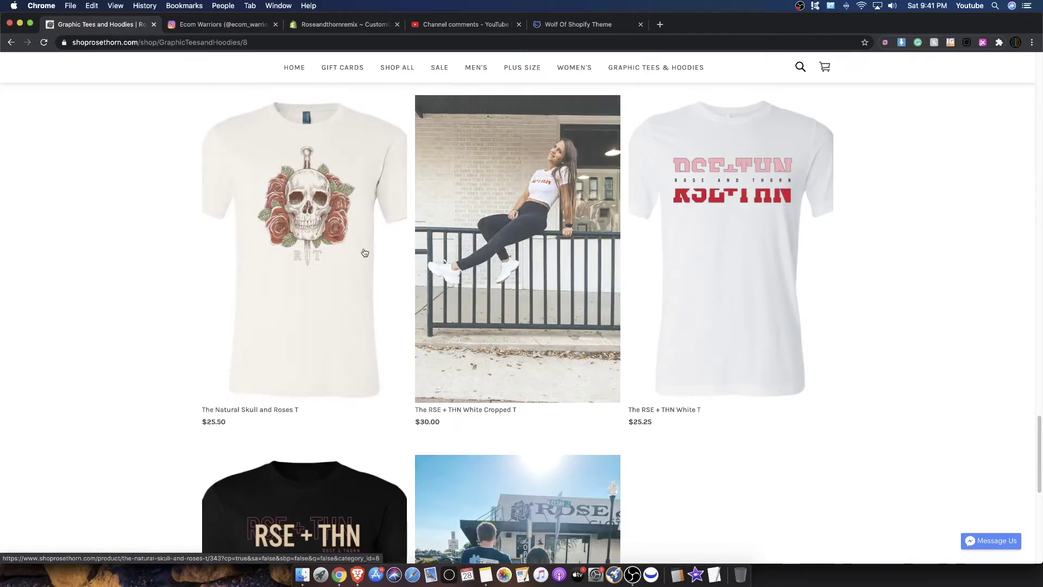
pyautogui.scroll(-8, 363, 253)
pyautogui.scroll(1, 363, 253)
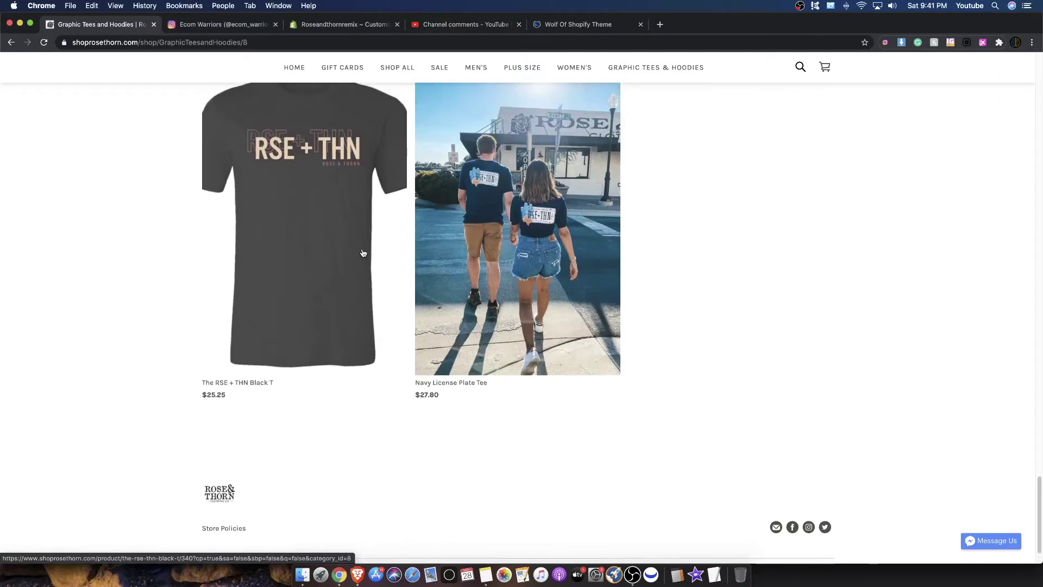
pyautogui.scroll(20, 363, 252)
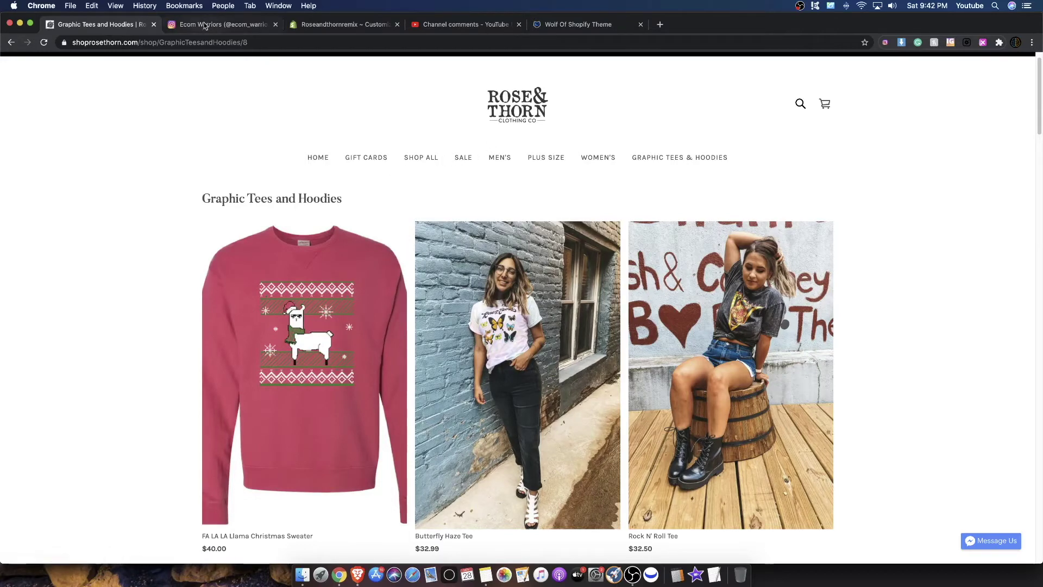
pyautogui.click(340, 25)
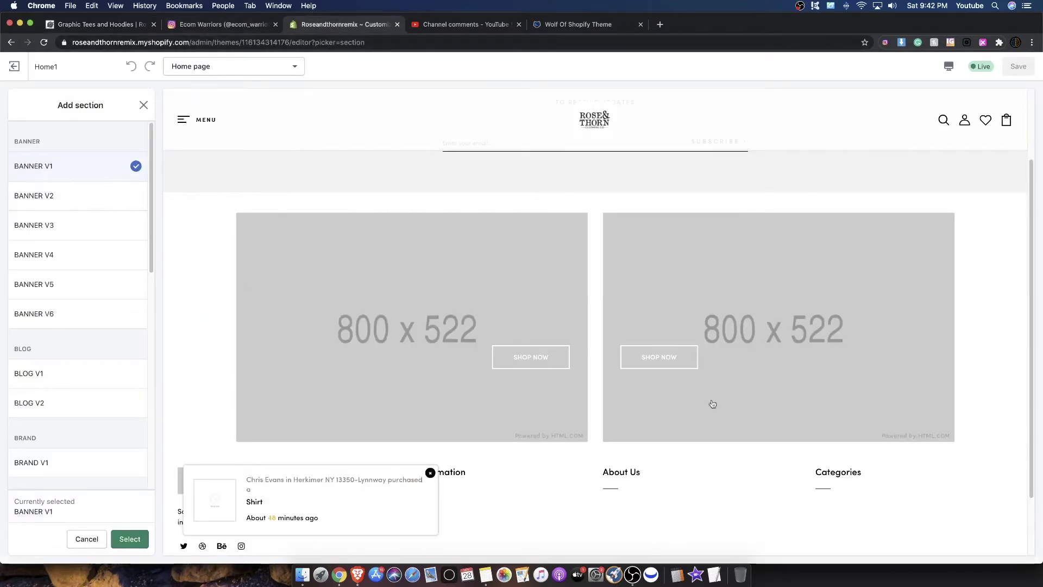
# Step: Add the chosen BANNER V1 section to the home page and look over its banner 1 settings
pyautogui.click(129, 538)
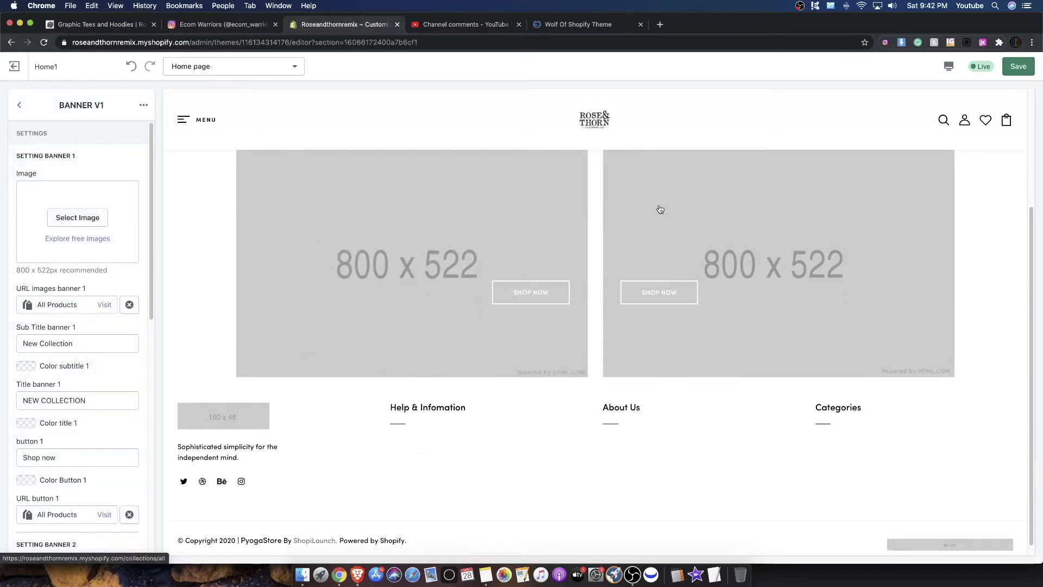
pyautogui.scroll(-1, 65, 358)
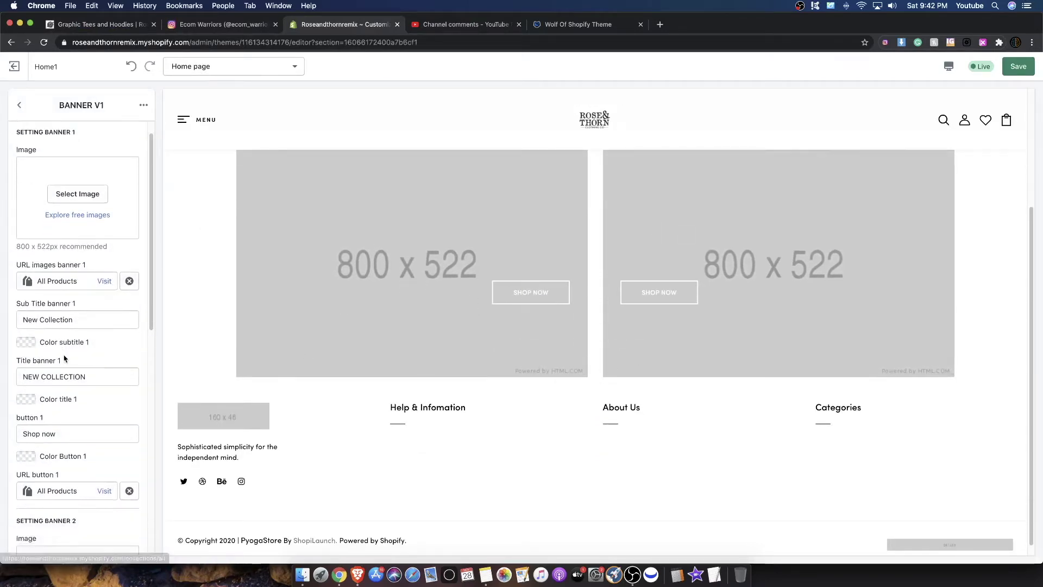
pyautogui.scroll(2, 353, 297)
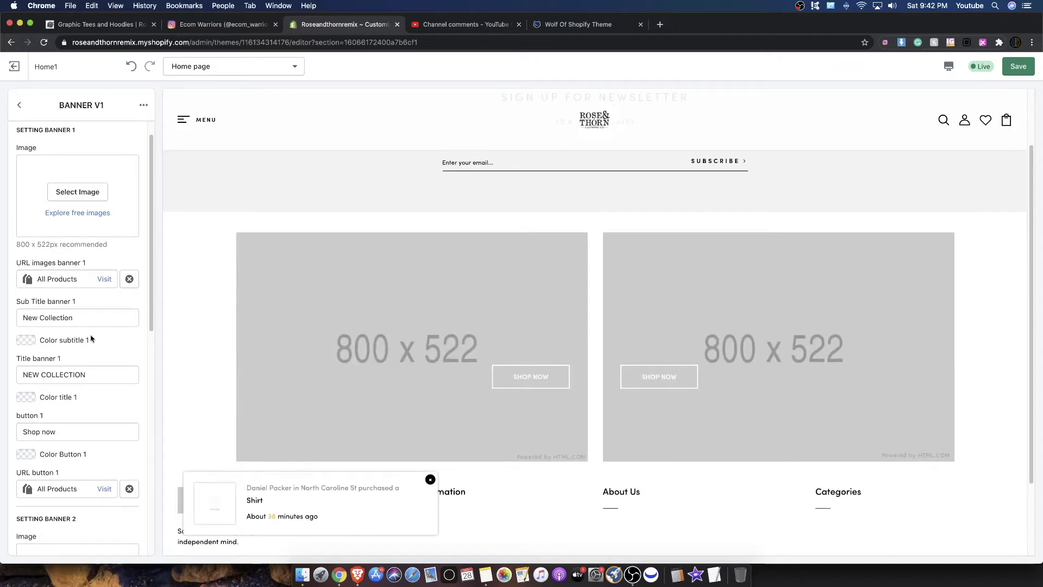
# Step: Set the subtitle, title and button colours of banner 1 to black
pyautogui.click(21, 343)
pyautogui.moveTo(60, 404); pyautogui.dragTo(88, 433)
pyautogui.click(133, 348)
pyautogui.scroll(-2, 45, 415)
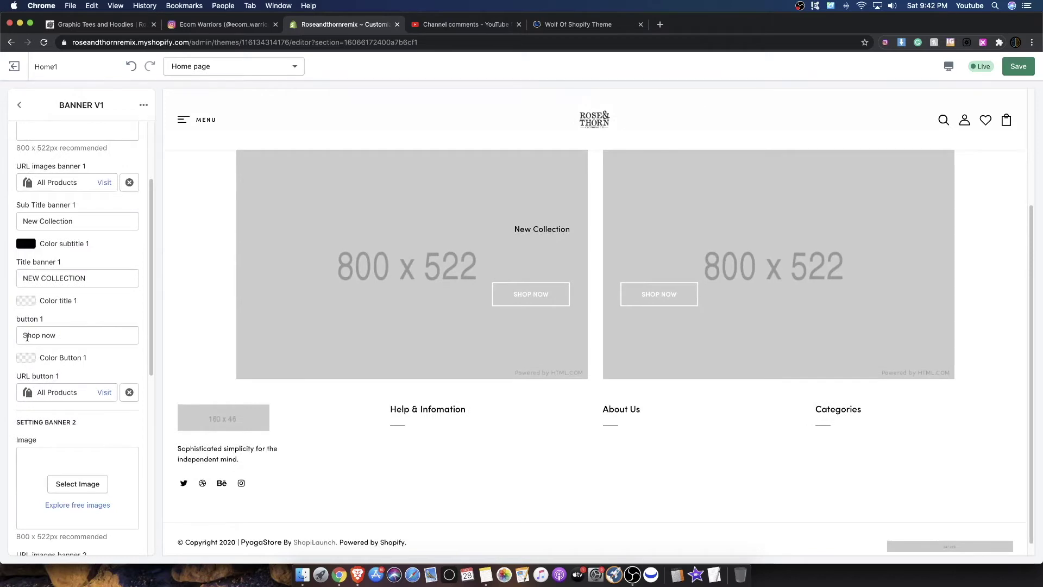
pyautogui.click(26, 304)
pyautogui.moveTo(80, 372); pyautogui.dragTo(97, 388)
pyautogui.click(126, 299)
pyautogui.click(26, 358)
pyautogui.click(75, 433)
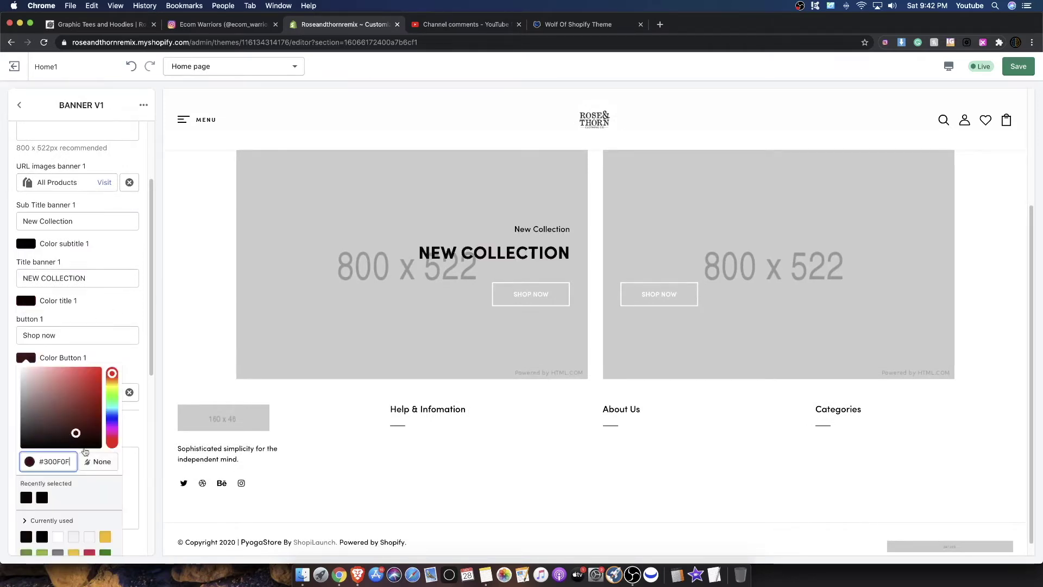
pyautogui.click(118, 325)
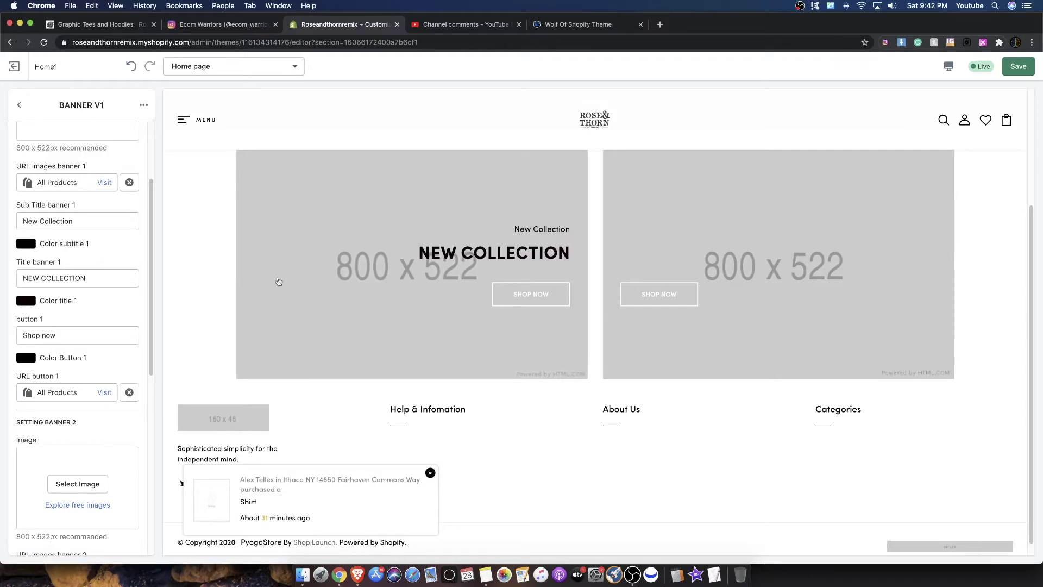
# Step: Set the subtitle, title and button colours of banner 2 to black
pyautogui.scroll(-5, 69, 329)
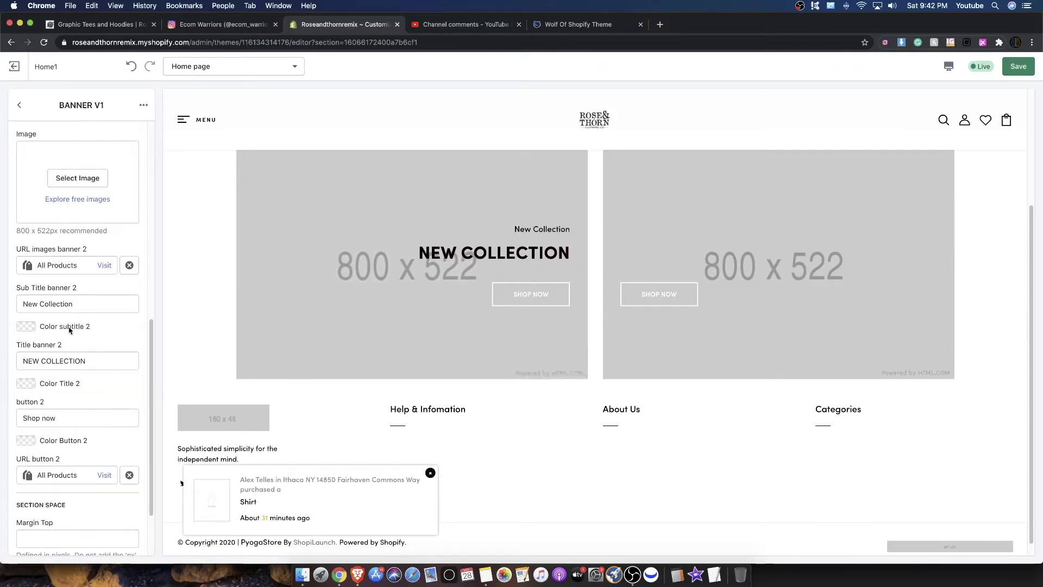
pyautogui.click(37, 328)
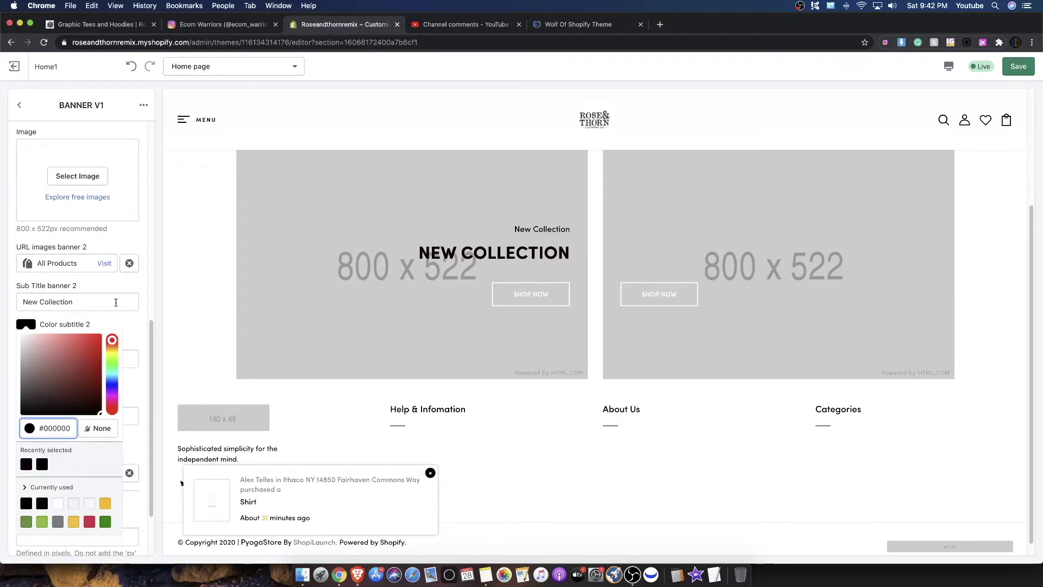
pyautogui.click(116, 302)
pyautogui.click(28, 380)
pyautogui.moveTo(63, 219); pyautogui.dragTo(97, 254)
pyautogui.click(137, 384)
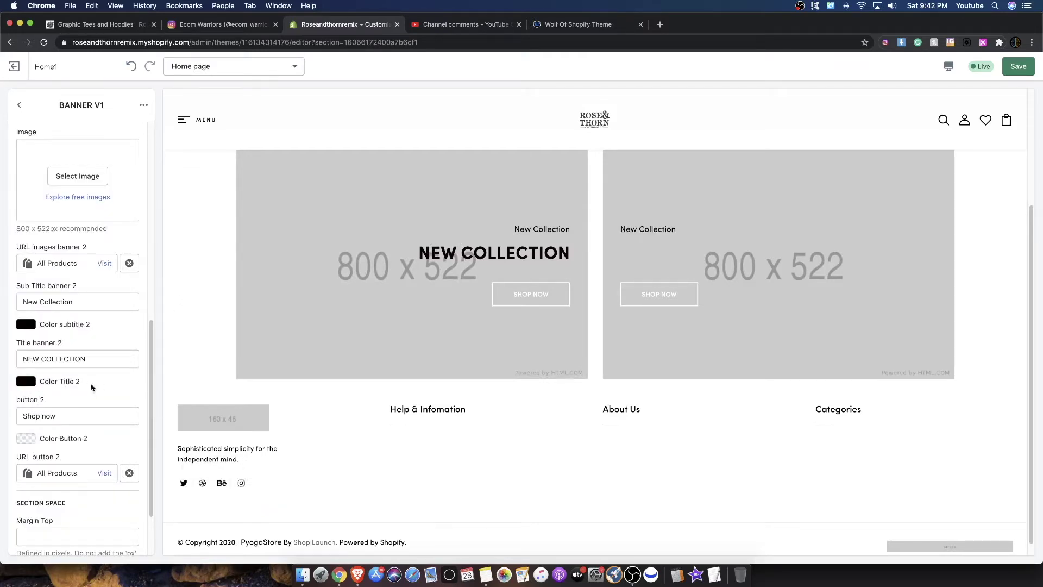
pyautogui.scroll(-2, 37, 422)
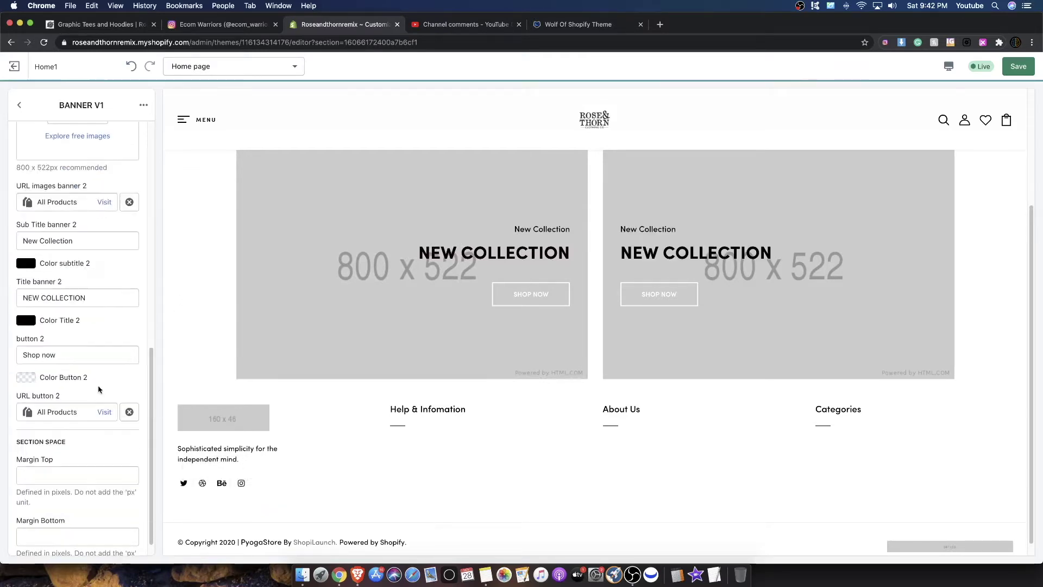
pyautogui.click(23, 377)
pyautogui.moveTo(74, 233); pyautogui.dragTo(96, 253)
pyautogui.click(137, 408)
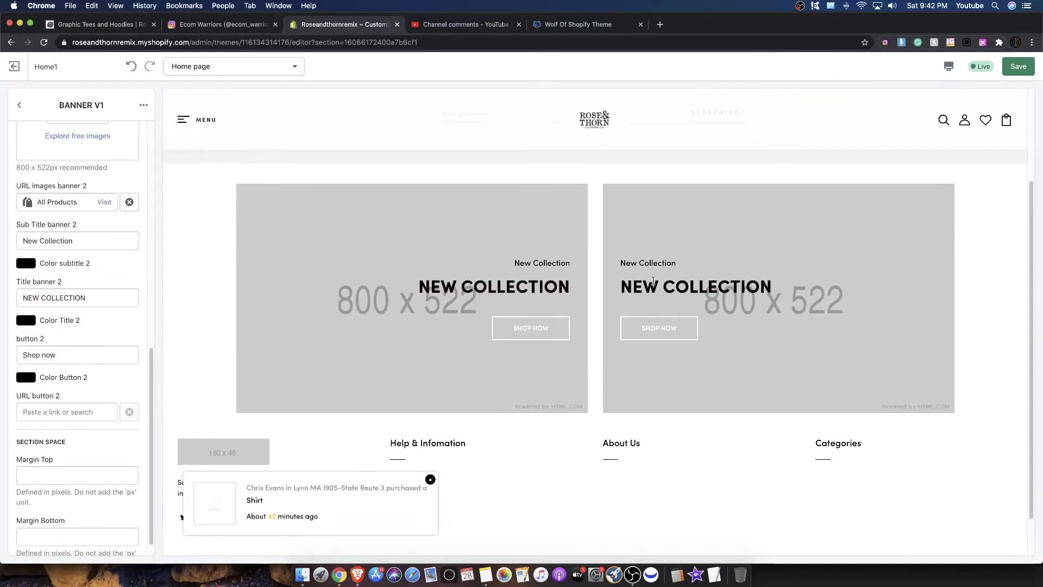
# Step: Change banner 1's subtitle to "Mens" and its title to "MENS COLLECTION"
pyautogui.moveTo(493, 291); pyautogui.dragTo(538, 326)
pyautogui.moveTo(620, 265); pyautogui.dragTo(655, 291)
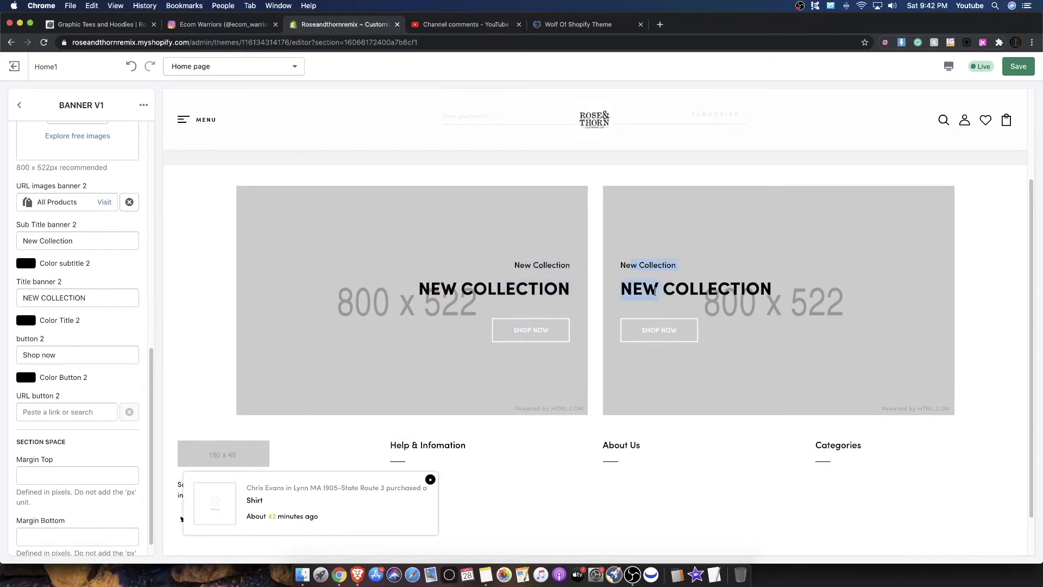
pyautogui.scroll(8, 46, 238)
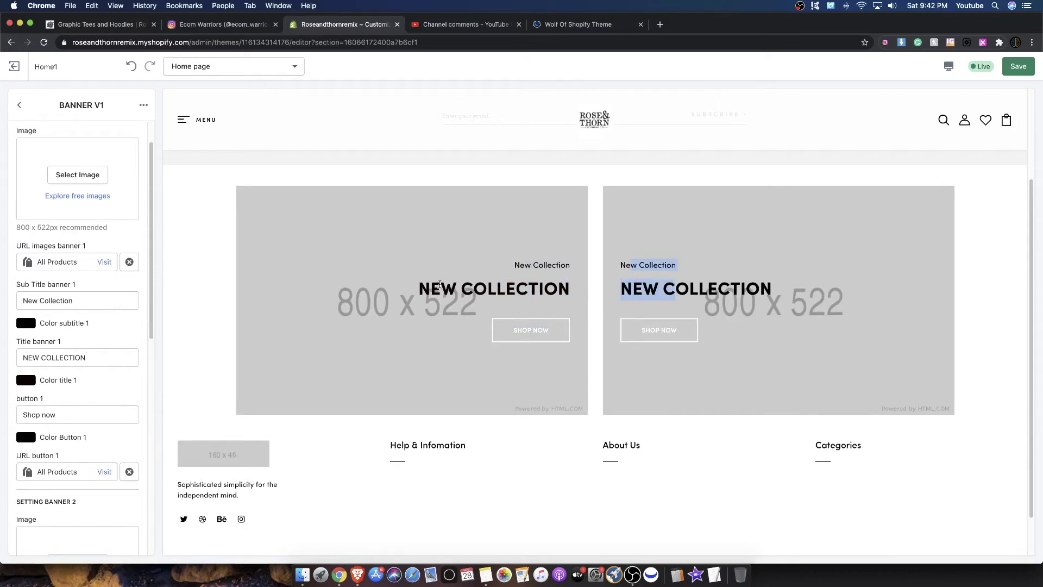
pyautogui.tripleClick(104, 302)
pyautogui.press('BackSpace')
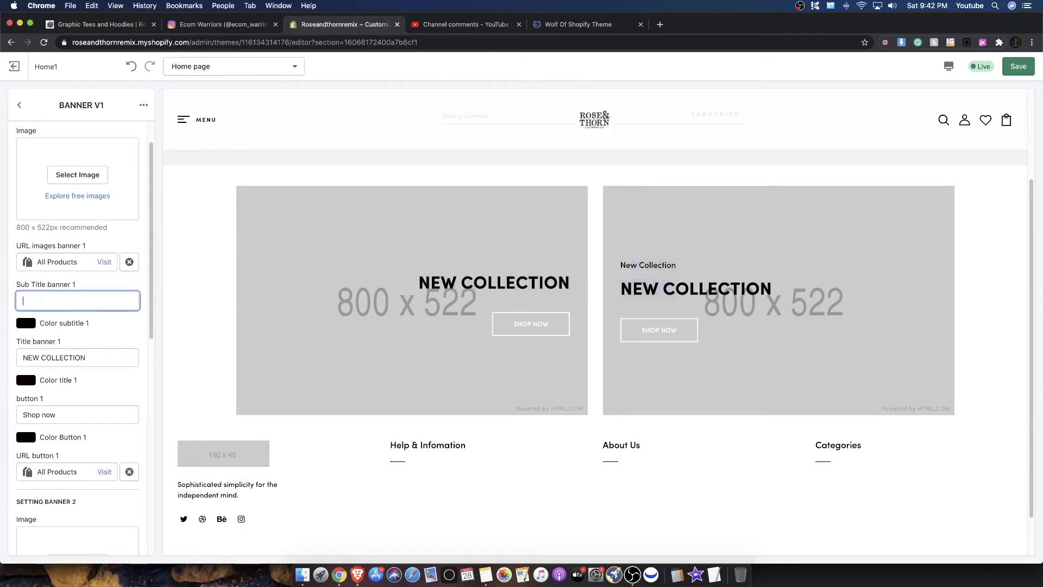
pyautogui.write('Mens')
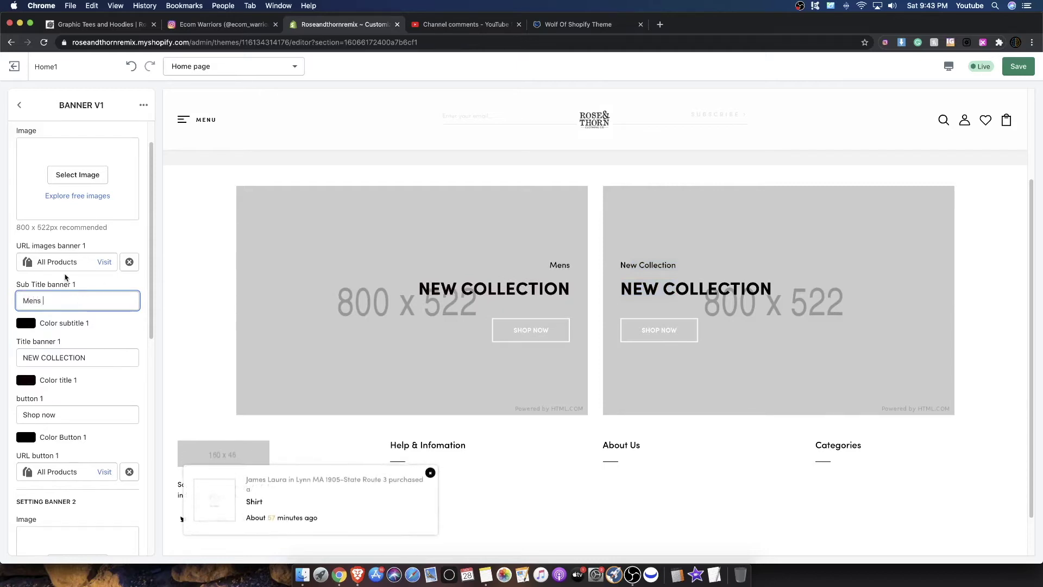
pyautogui.press('Tab')
pyautogui.press('BackSpace')
pyautogui.write('MENS COLLECTION')
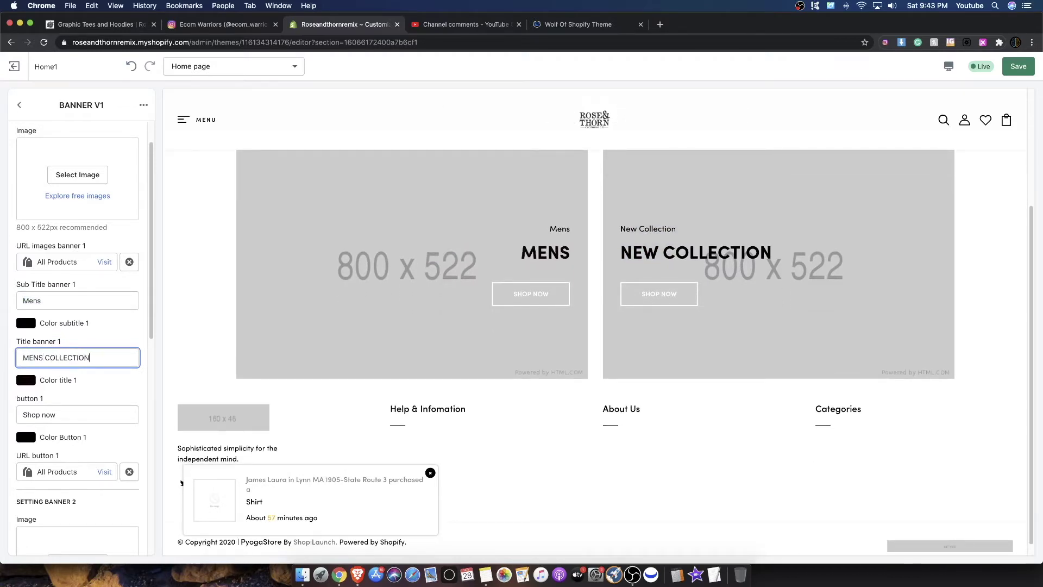
# Step: Change banner 2's title to "WOMENS COLLECTION"
pyautogui.scroll(-5, 76, 353)
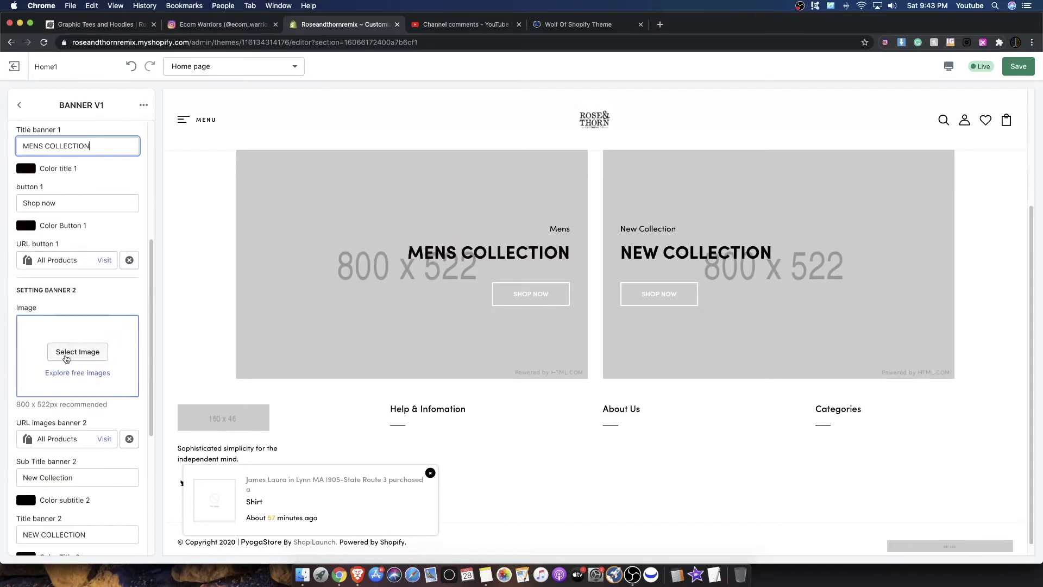
pyautogui.tripleClick(81, 515)
pyautogui.press('BackSpace')
pyautogui.write('WOI')
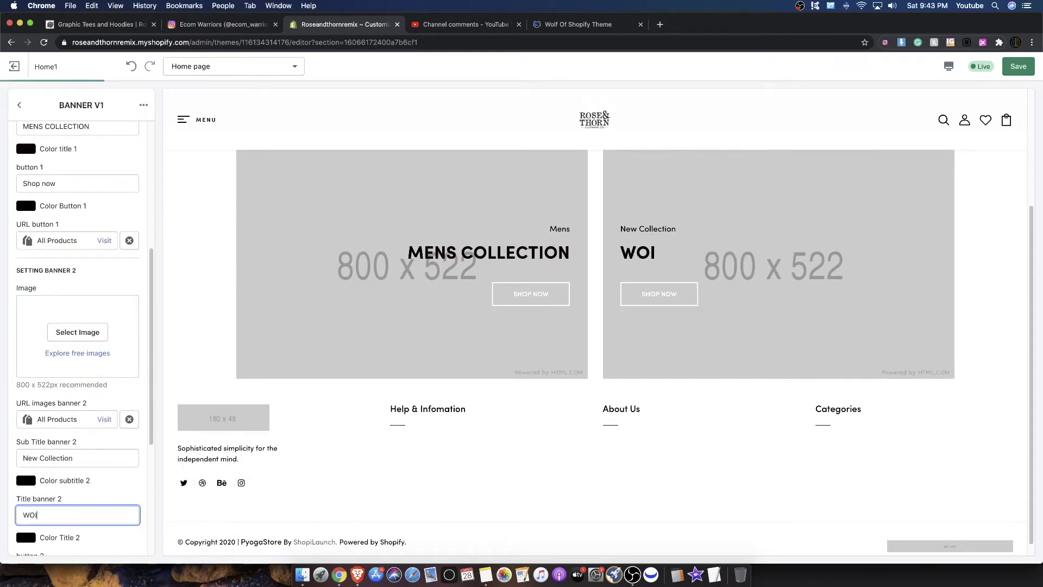
pyautogui.press('BackSpace')
pyautogui.write('MENS COLLECTION')
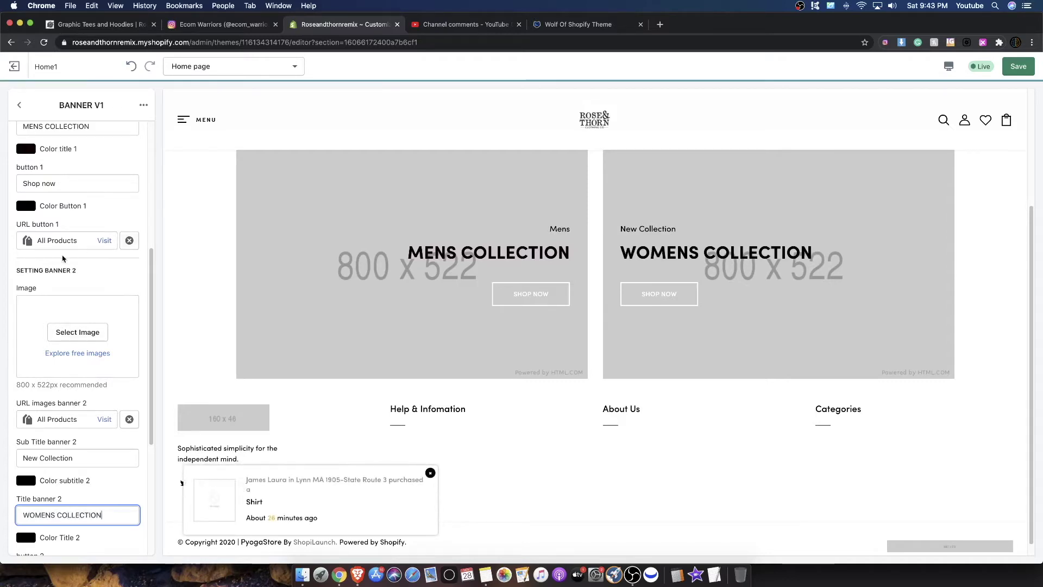
# Step: Set the subtitles of banner 1 and banner 2 to "SHOP OUR"
pyautogui.scroll(3, 66, 236)
pyautogui.doubleClick(66, 215)
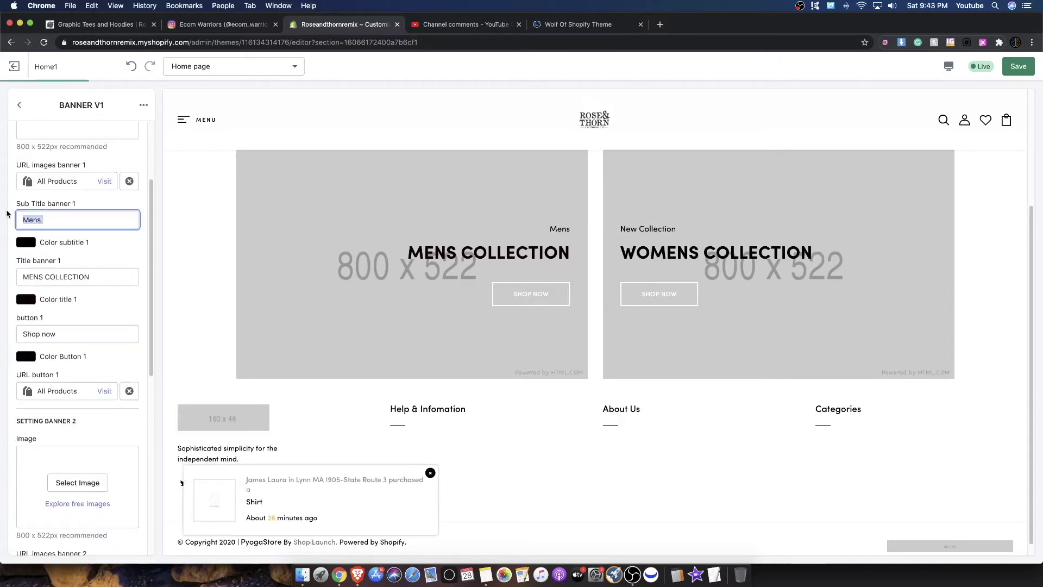
pyautogui.write('SHOP OUR')
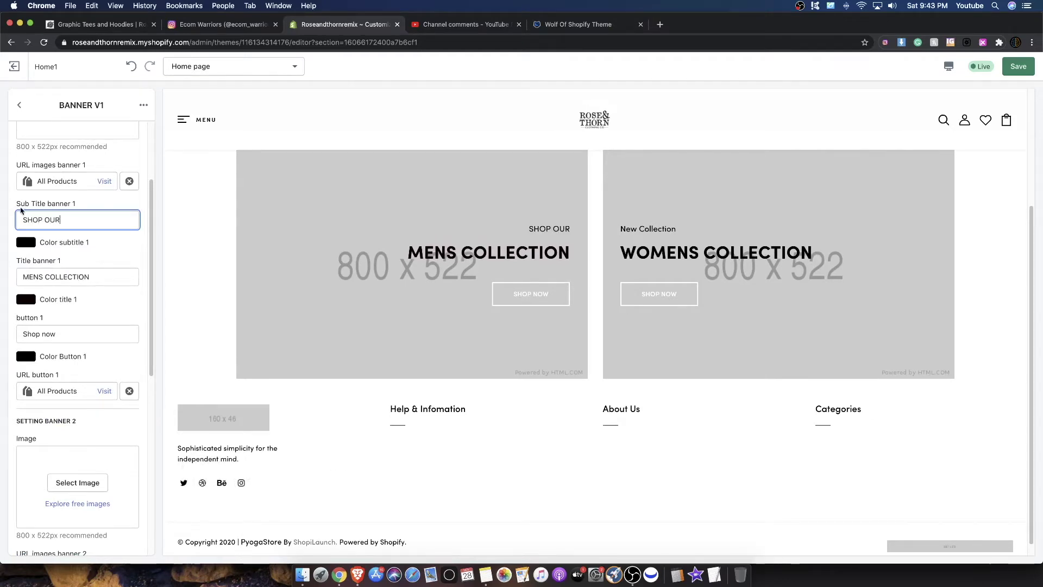
pyautogui.scroll(-5, 44, 282)
pyautogui.tripleClick(76, 358)
pyautogui.press('BackSpace')
pyautogui.write('SHOUR')
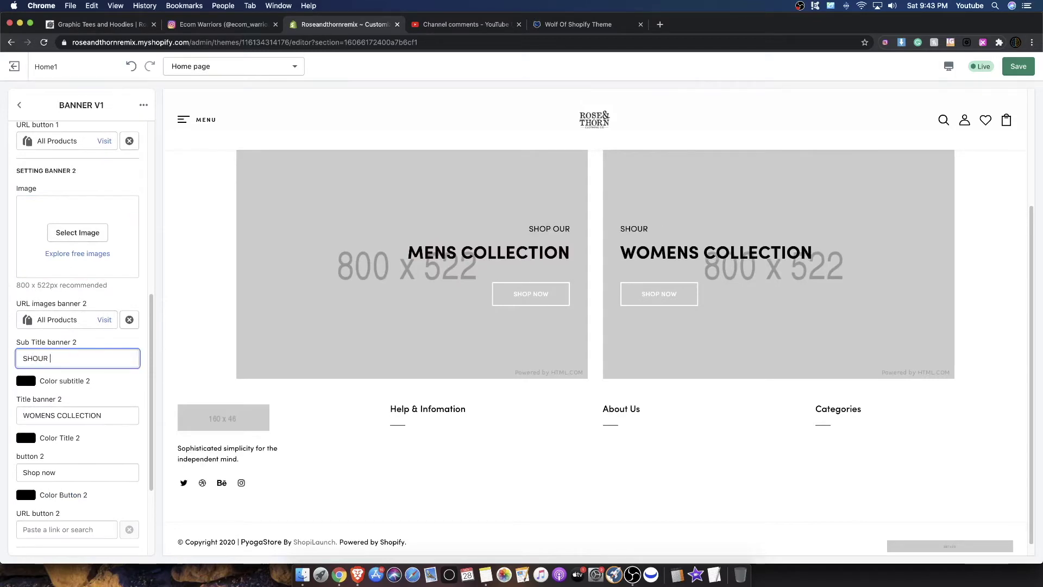
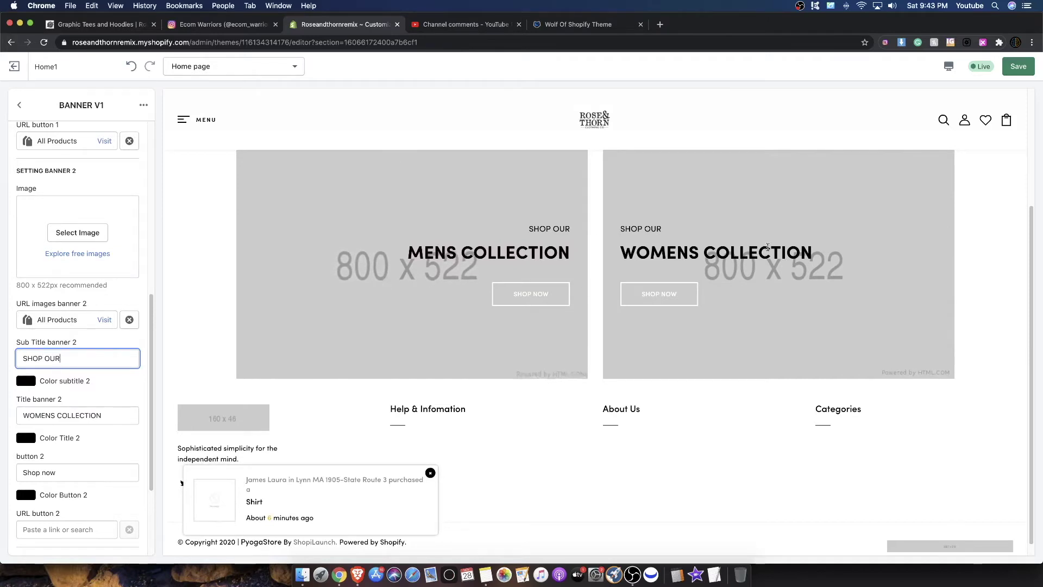
# Step: Save the BANNER V1 edits and open the list of sections that can be added to the home page
pyautogui.scroll(1, 625, 255)
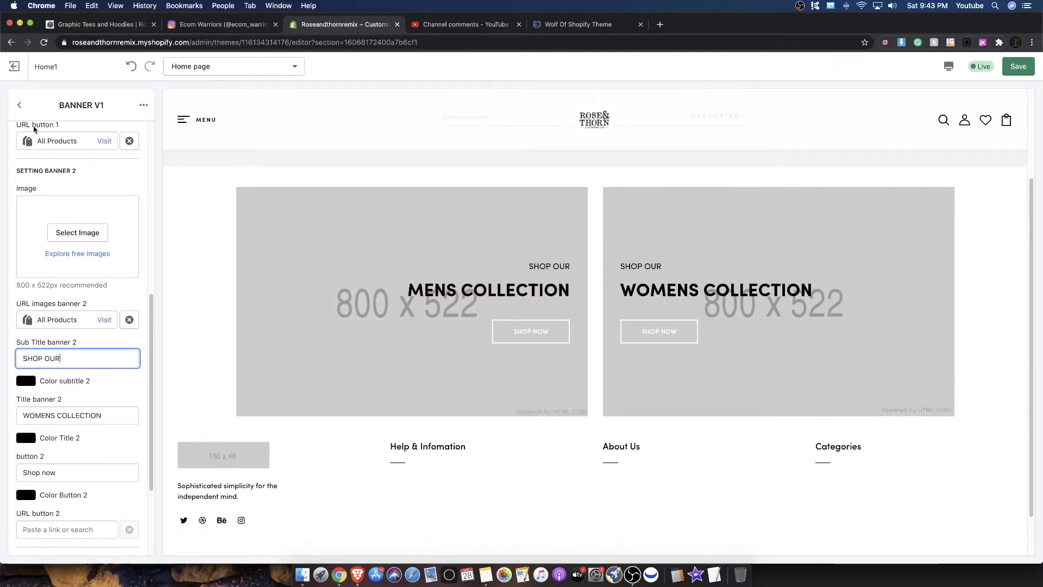
pyautogui.click(21, 105)
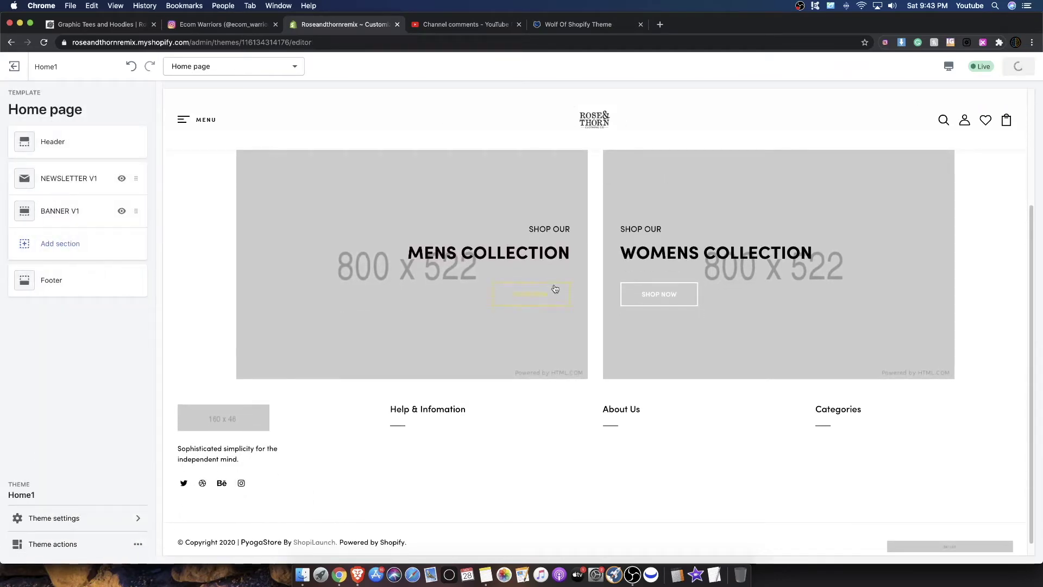
pyautogui.click(50, 243)
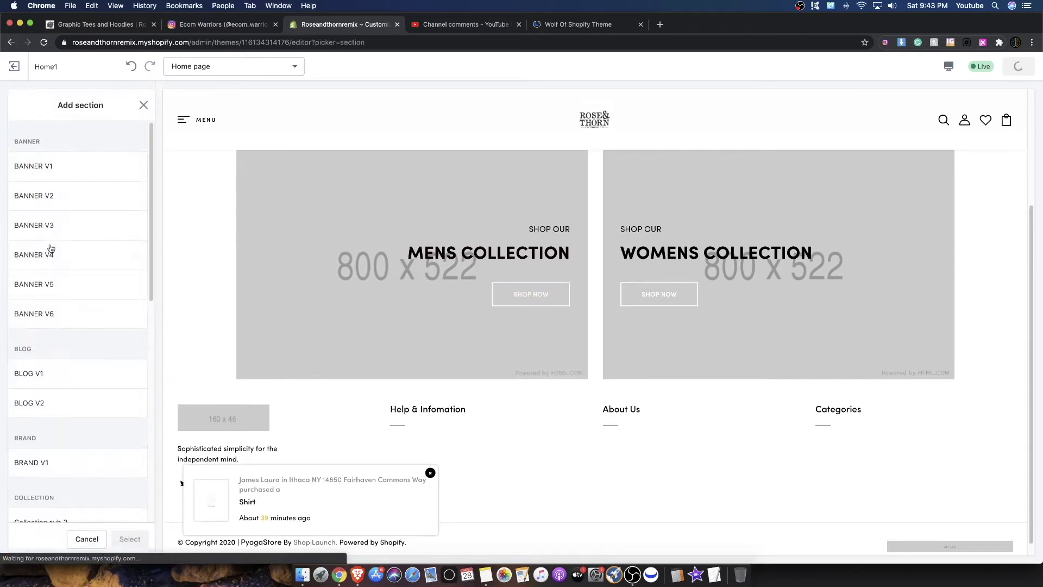
pyautogui.scroll(-3, 63, 373)
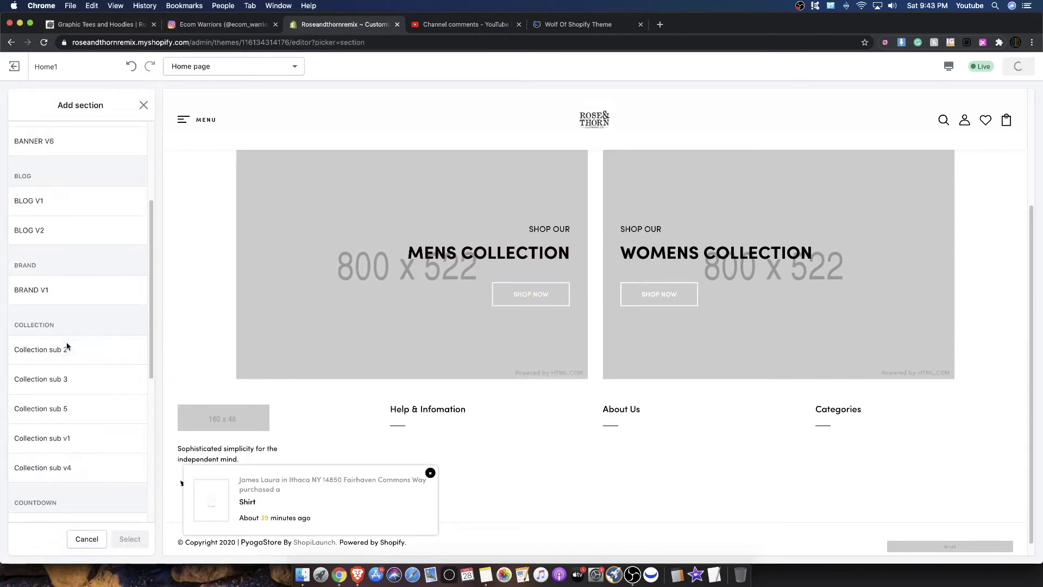
# Step: Examine the original Rose & Thorn store's Graphic Tees and Hoodies page and its home page layout down to the footer
pyautogui.click(116, 23)
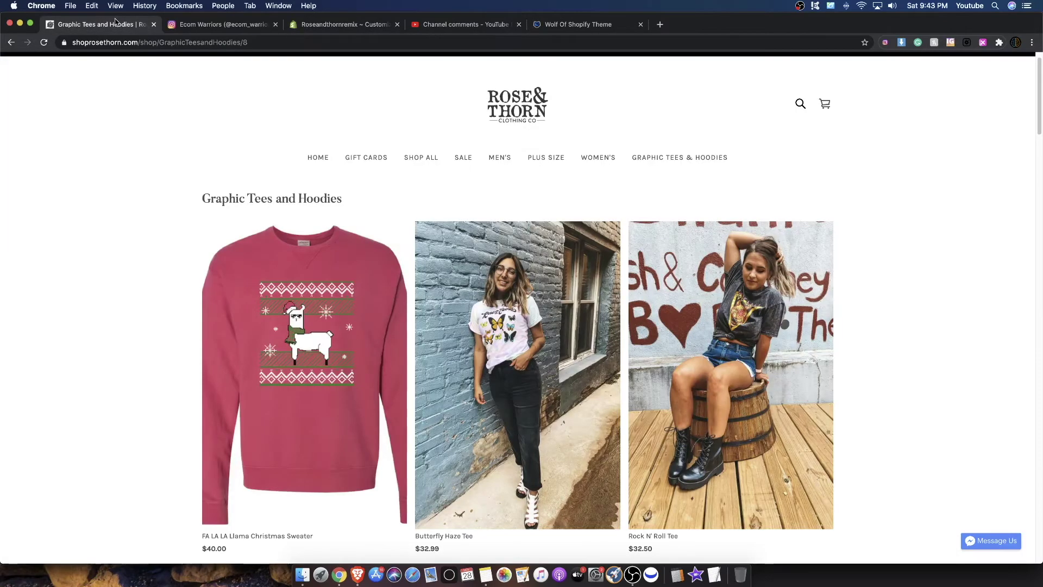
pyautogui.scroll(-20, 581, 187)
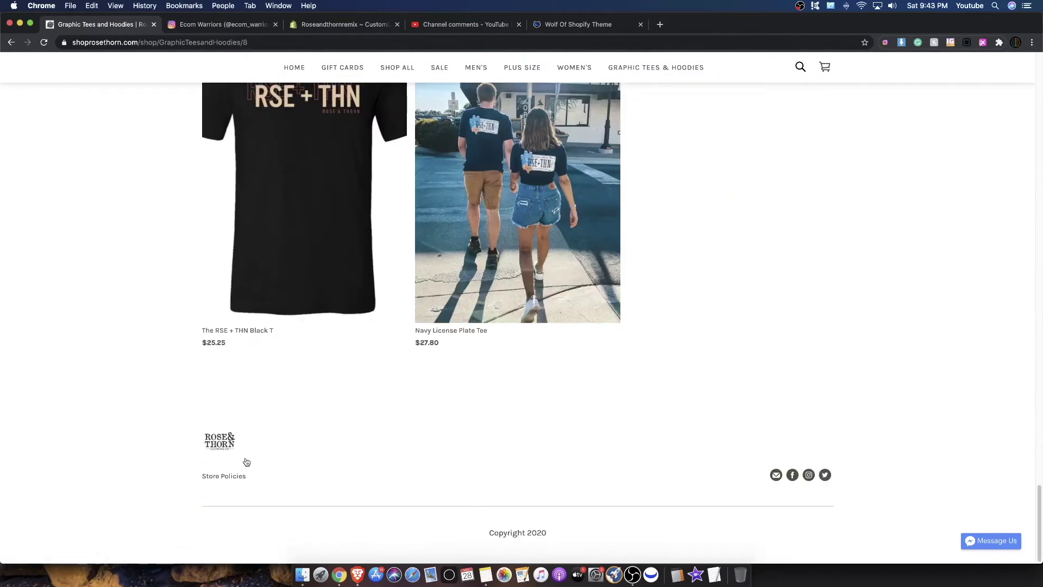
pyautogui.scroll(20, 476, 364)
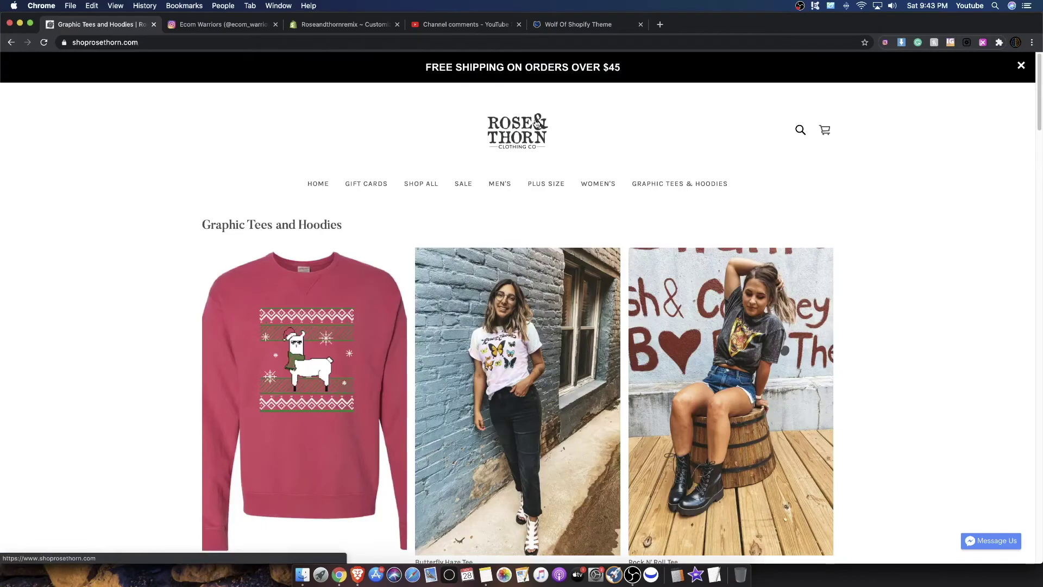
pyautogui.click(532, 139)
pyautogui.scroll(-20, 445, 219)
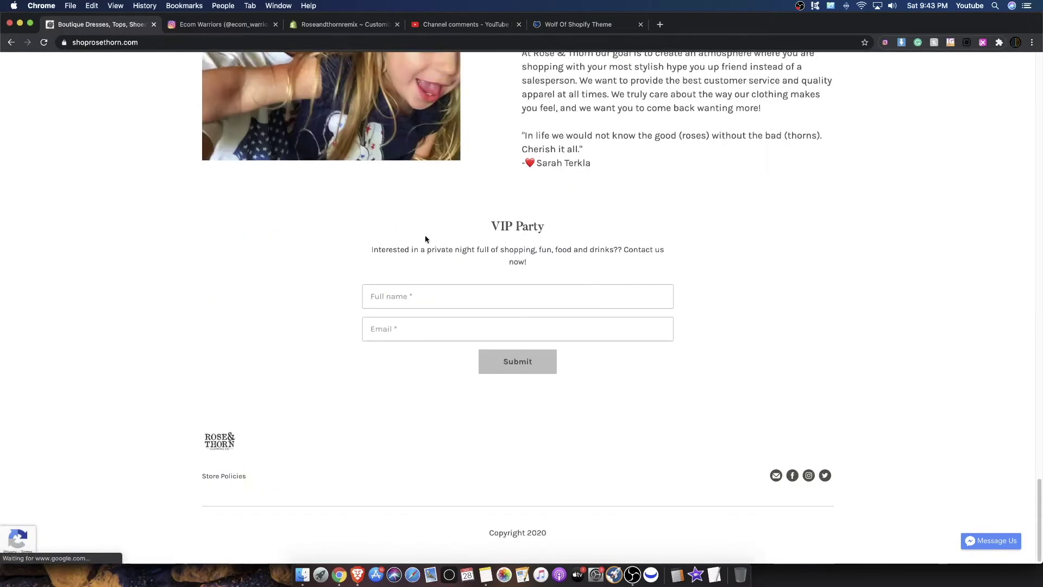
pyautogui.scroll(15, 529, 305)
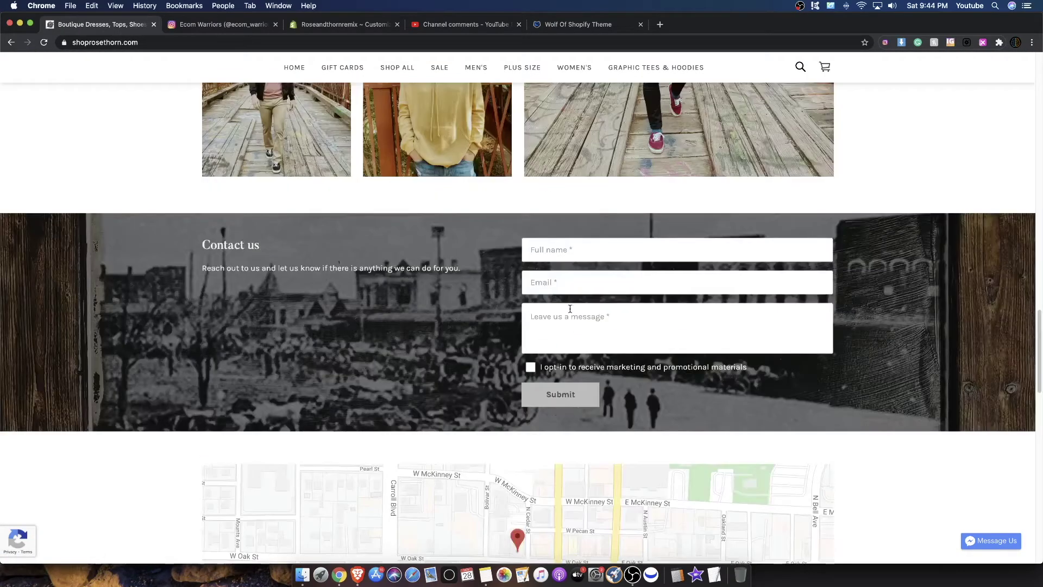
pyautogui.scroll(6, 451, 293)
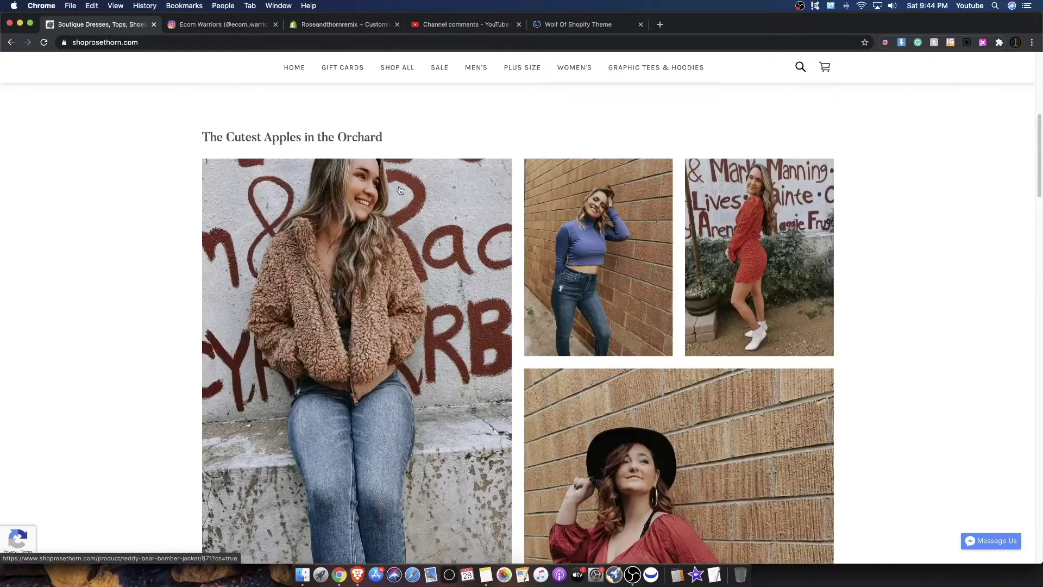
pyautogui.scroll(6, 466, 270)
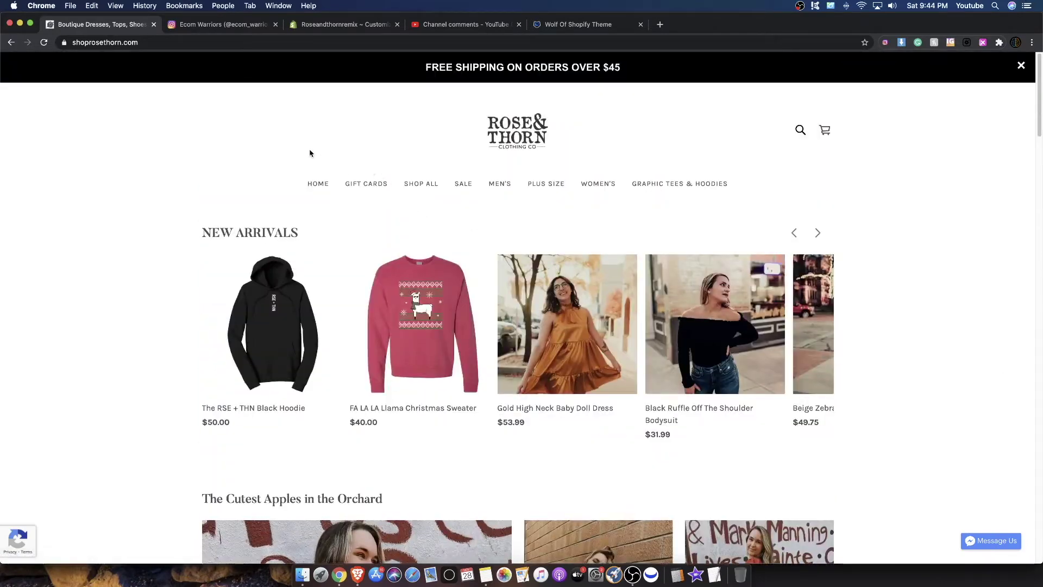
# Step: Return to the theme editor and preview the Collection sub 2 and COUNTDOWN V1 sections on the home page
pyautogui.click(266, 27)
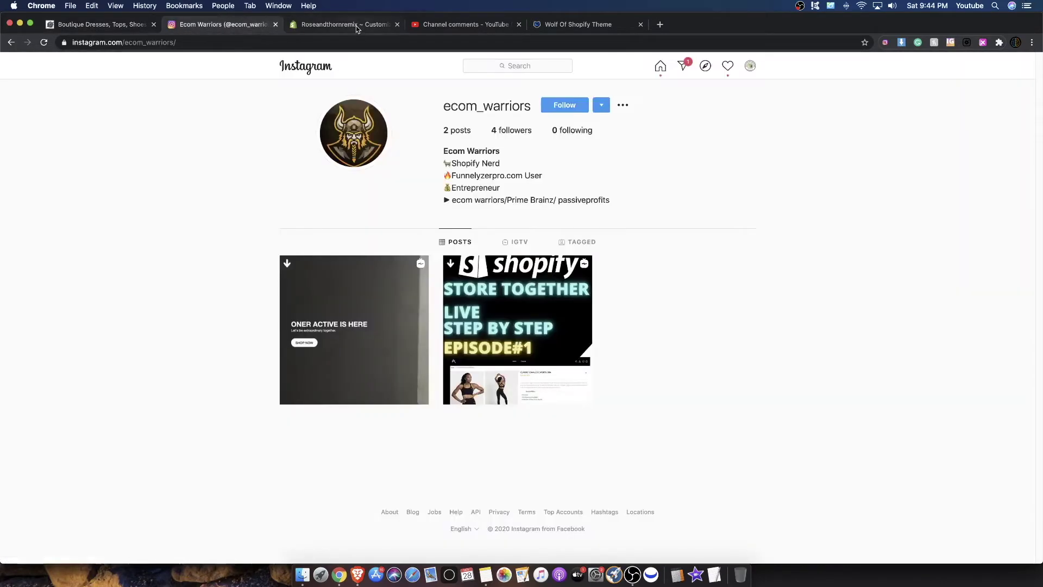
pyautogui.click(354, 27)
pyautogui.scroll(-2, 45, 476)
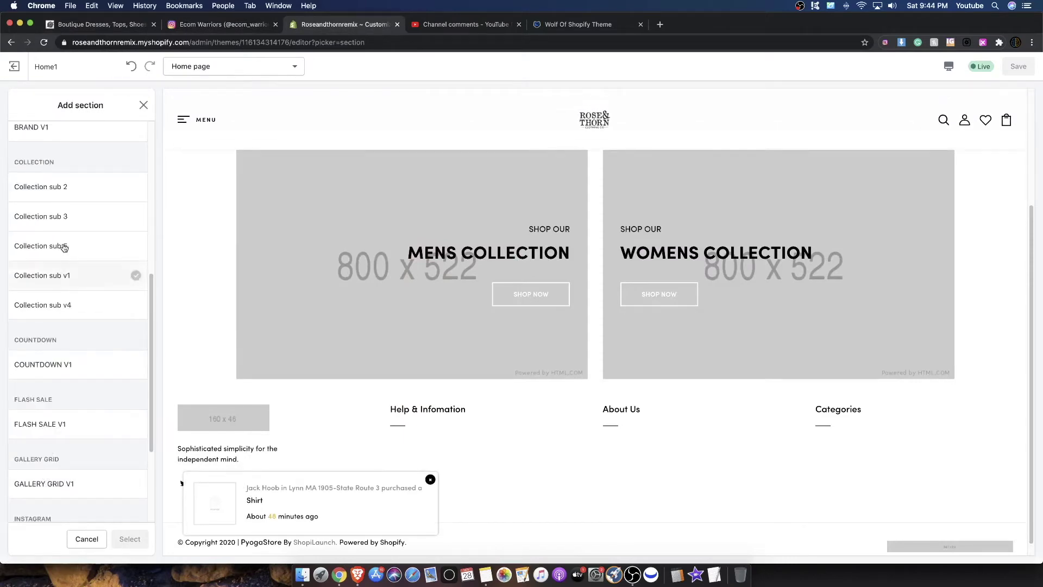
pyautogui.click(54, 187)
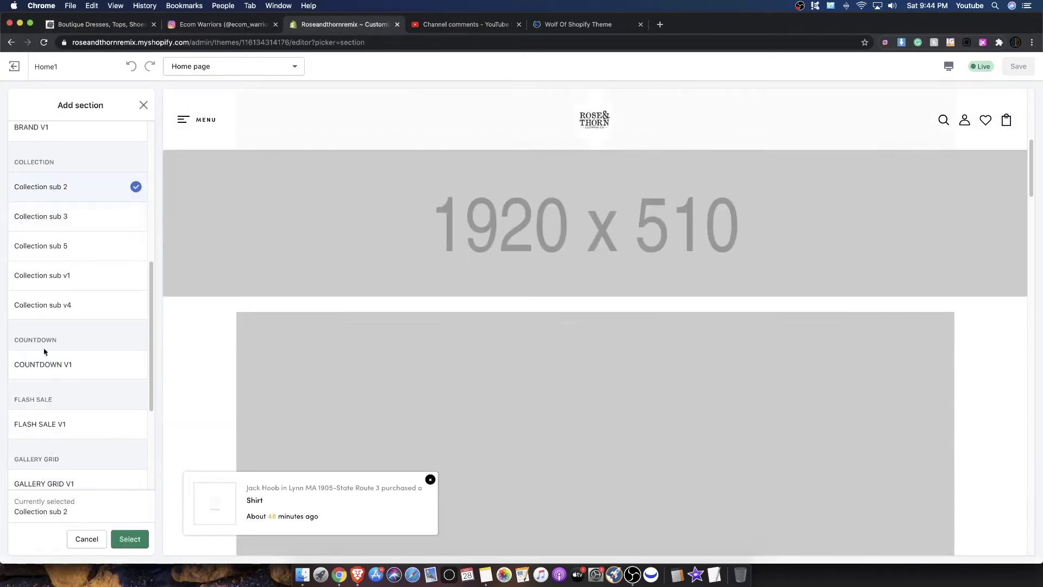
pyautogui.scroll(-2, 55, 333)
pyautogui.click(63, 261)
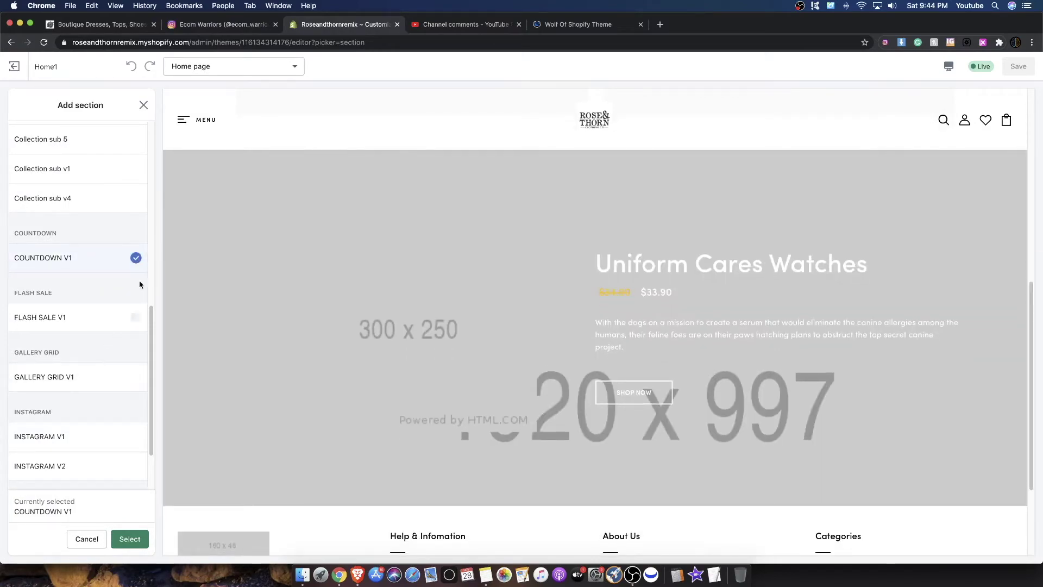
# Step: Check how the original store's home page arranges its product photo galleries
pyautogui.click(119, 30)
pyautogui.scroll(-15, 456, 203)
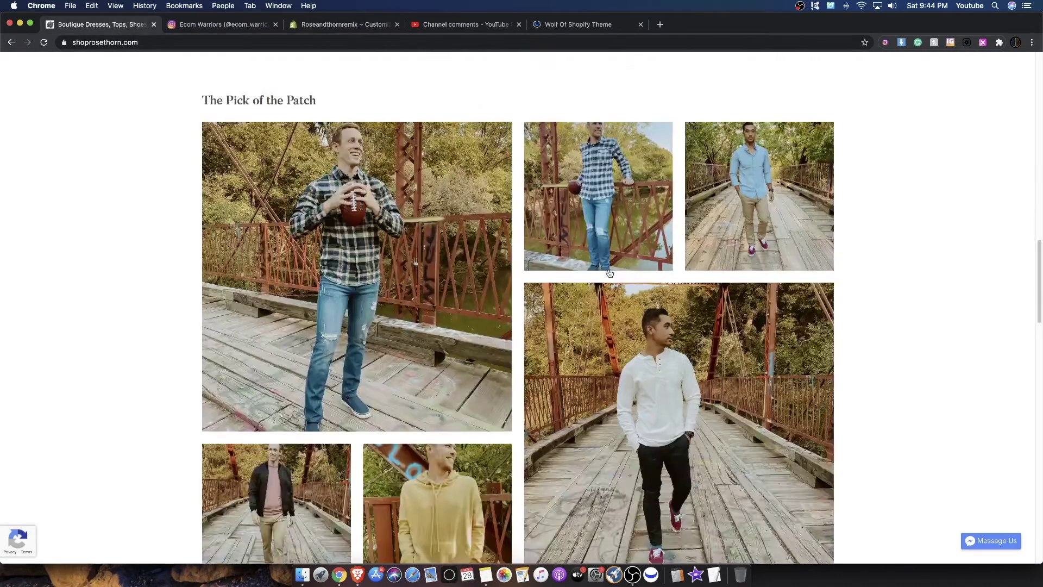
pyautogui.scroll(15, 609, 273)
# Step: Preview the FLASH SALE V1 section in the theme editor and choose GALLERY GRID V1 as the section for the home page
pyautogui.click(319, 28)
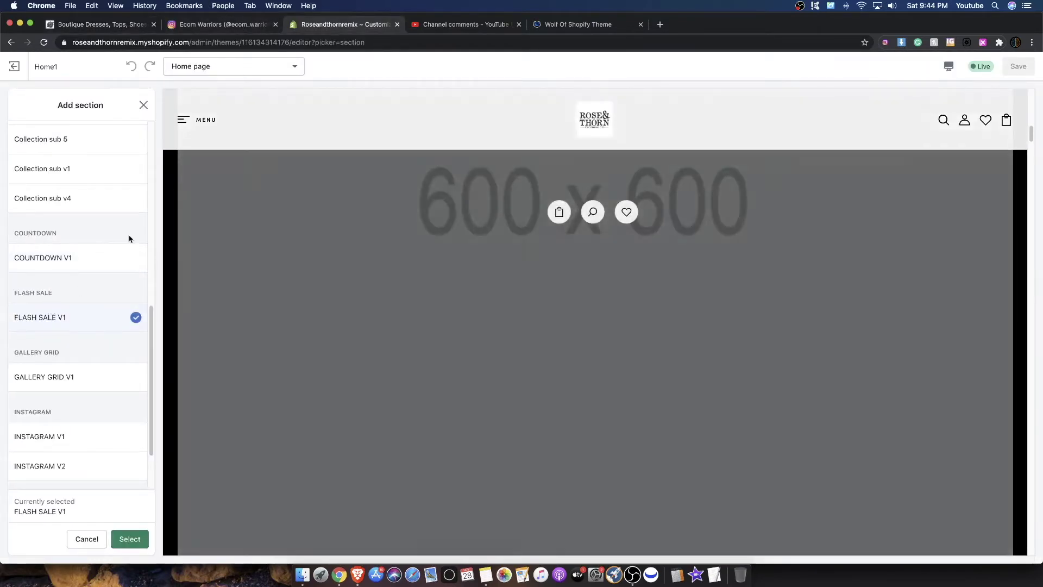
pyautogui.scroll(-3, 52, 321)
pyautogui.click(53, 296)
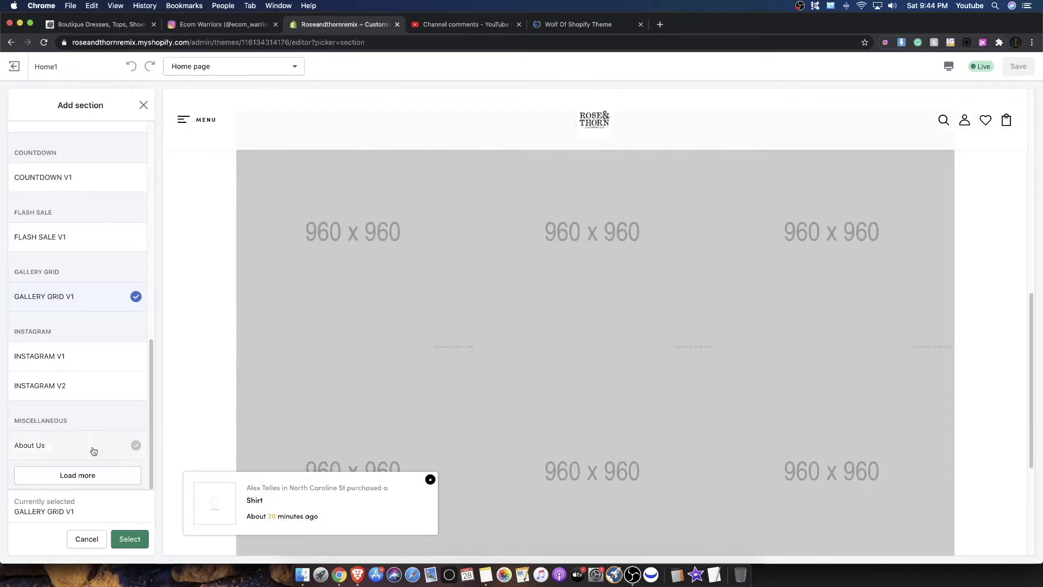
pyautogui.click(54, 357)
pyautogui.click(62, 380)
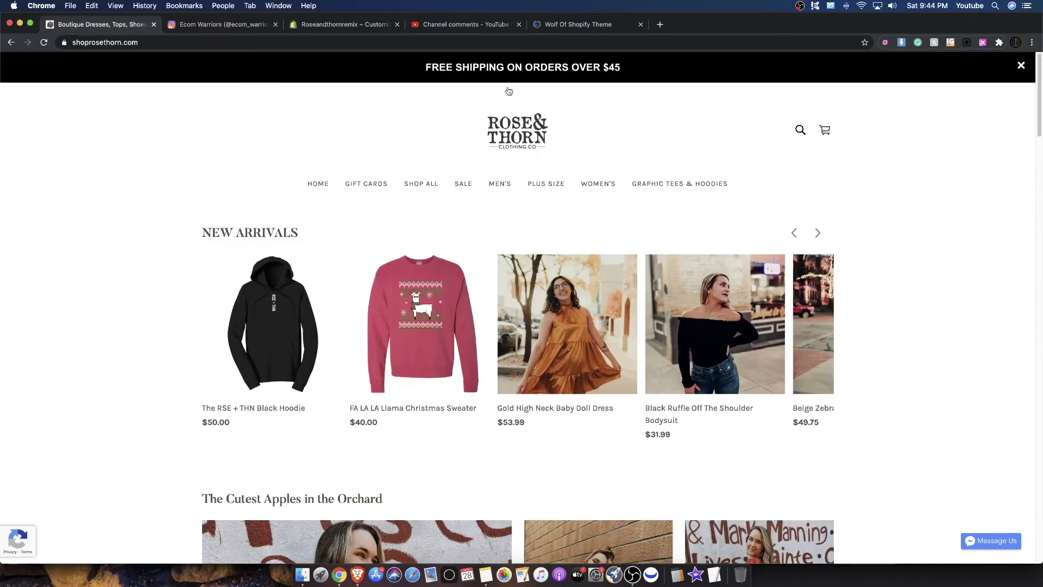
# Step: Review the original store's home page down to the footer and open its linked Instagram profile
pyautogui.scroll(-20, 509, 91)
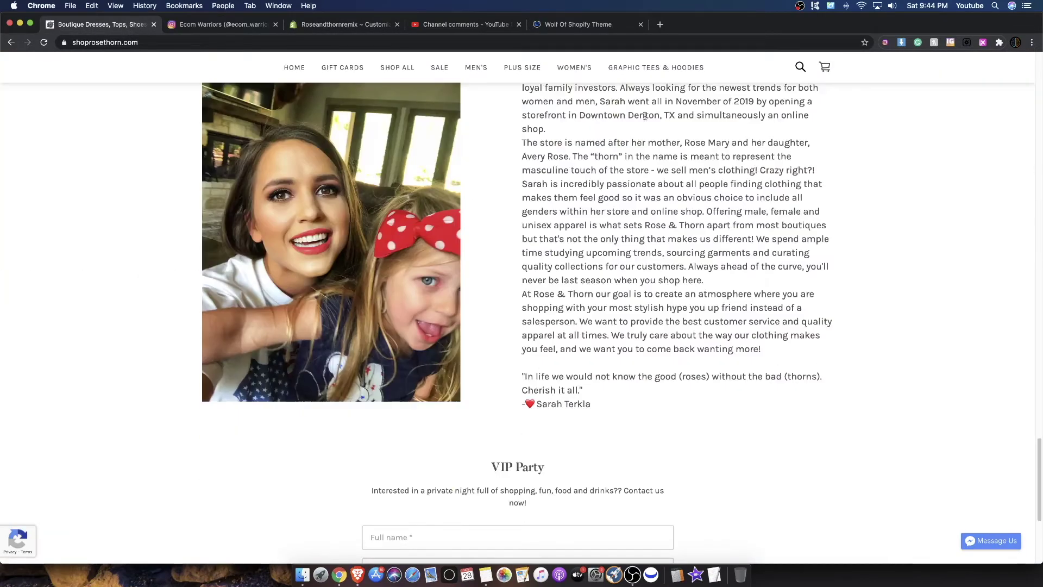
pyautogui.scroll(-5, 644, 116)
pyautogui.click(809, 476)
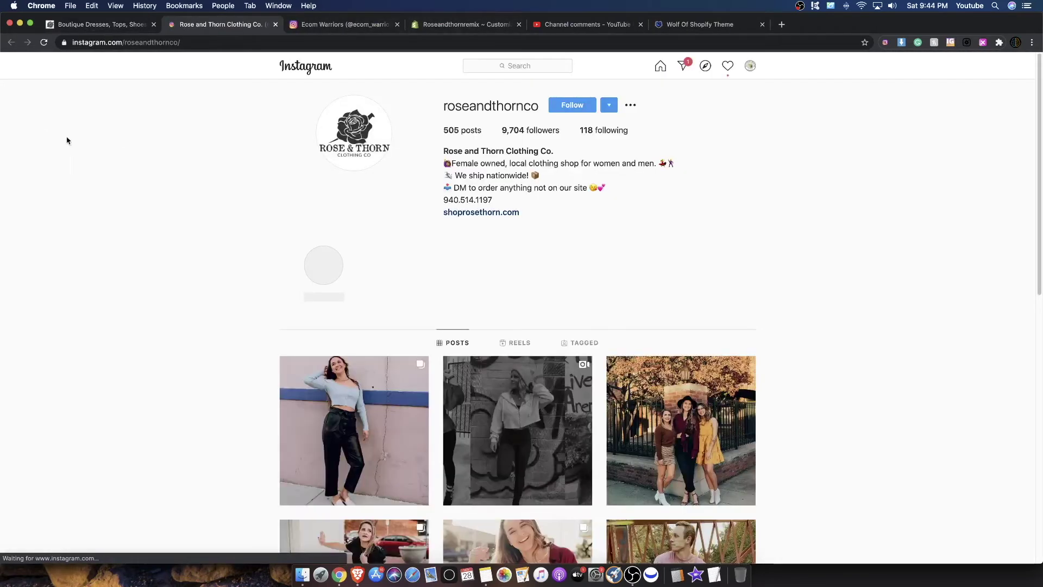
pyautogui.click(104, 26)
pyautogui.click(187, 27)
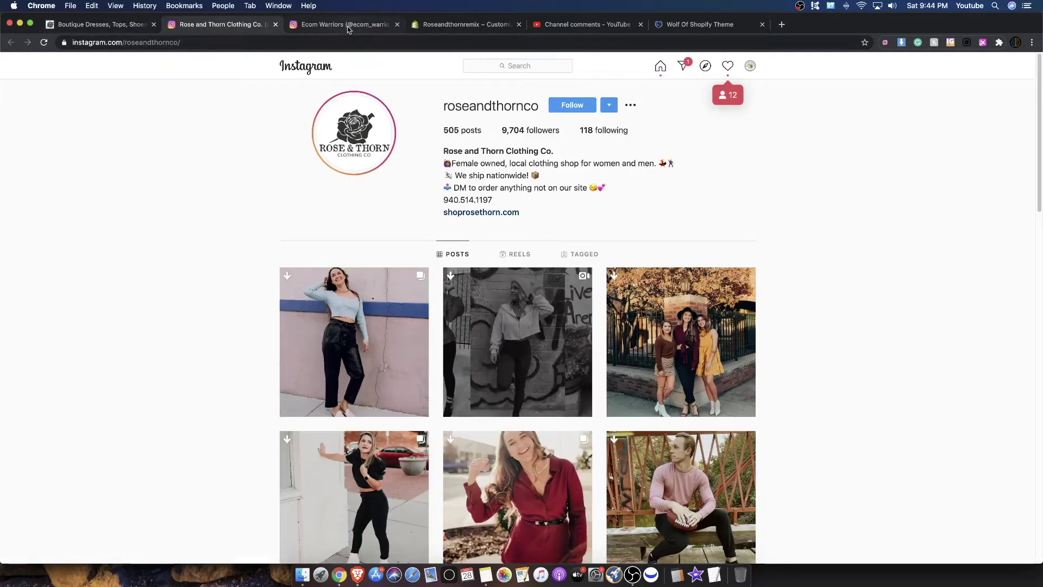
# Step: Add the GALLERY GRID V1 section to the home page in the theme editor and return to the section overview
pyautogui.click(463, 25)
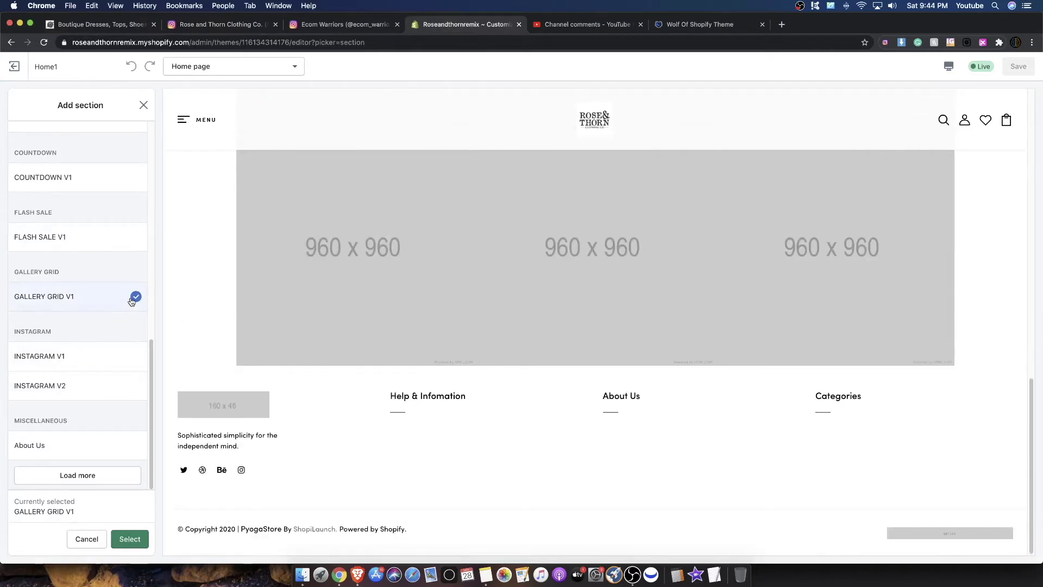
pyautogui.click(142, 537)
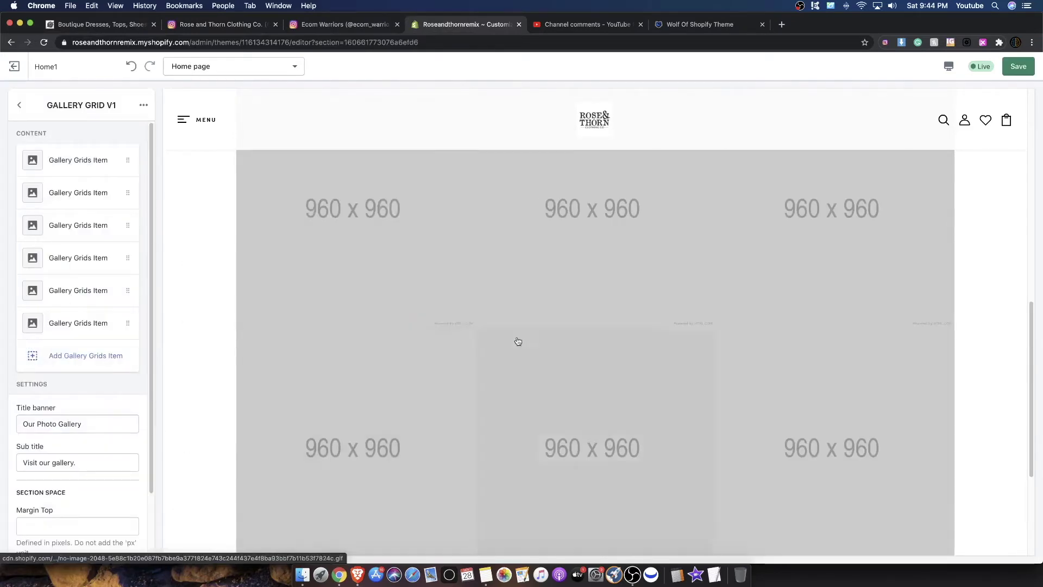
pyautogui.scroll(-3, 465, 356)
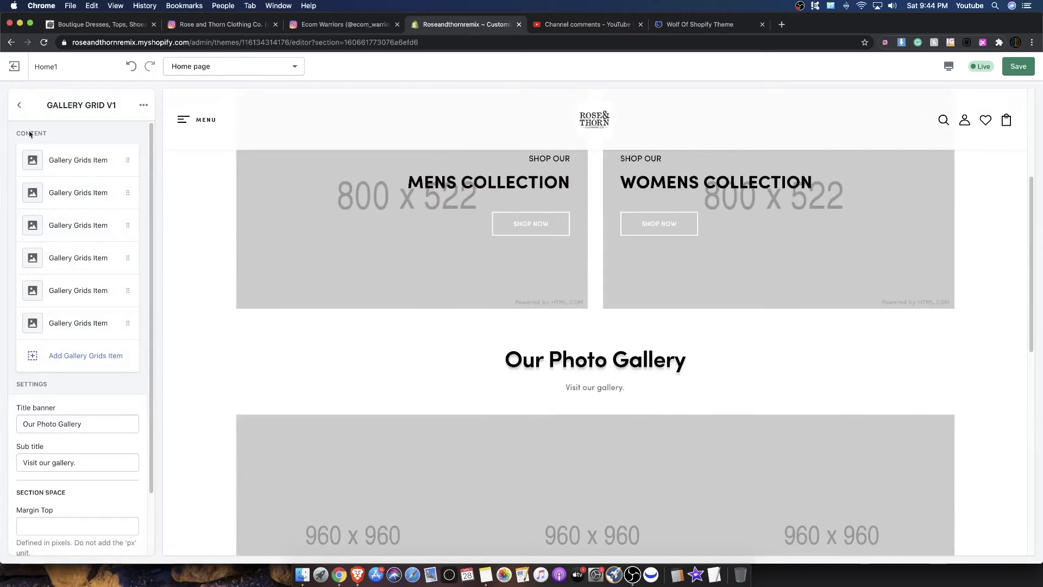
pyautogui.click(21, 107)
pyautogui.scroll(4, 643, 270)
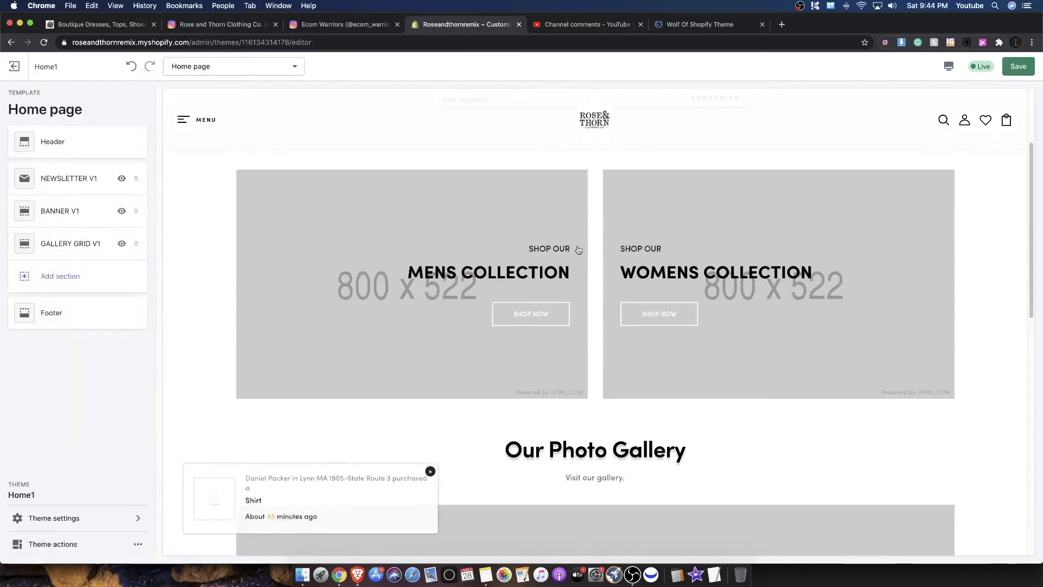
# Step: Preview the Collection sub v4 and v1 sections, add Collection sub 3 to the home page instead, and save the theme
pyautogui.scroll(-5, 640, 319)
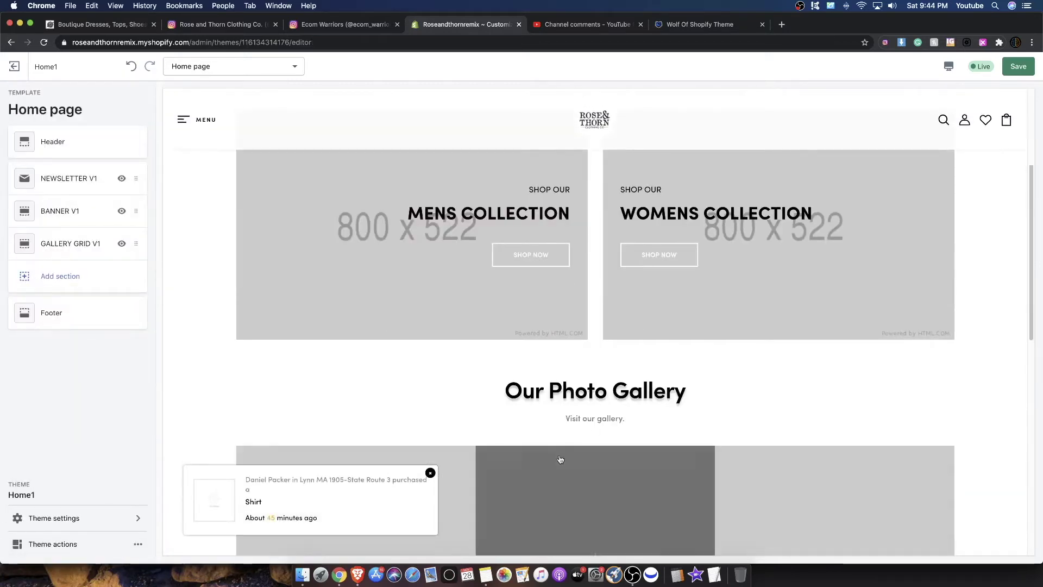
pyautogui.click(39, 285)
pyautogui.scroll(-6, 51, 338)
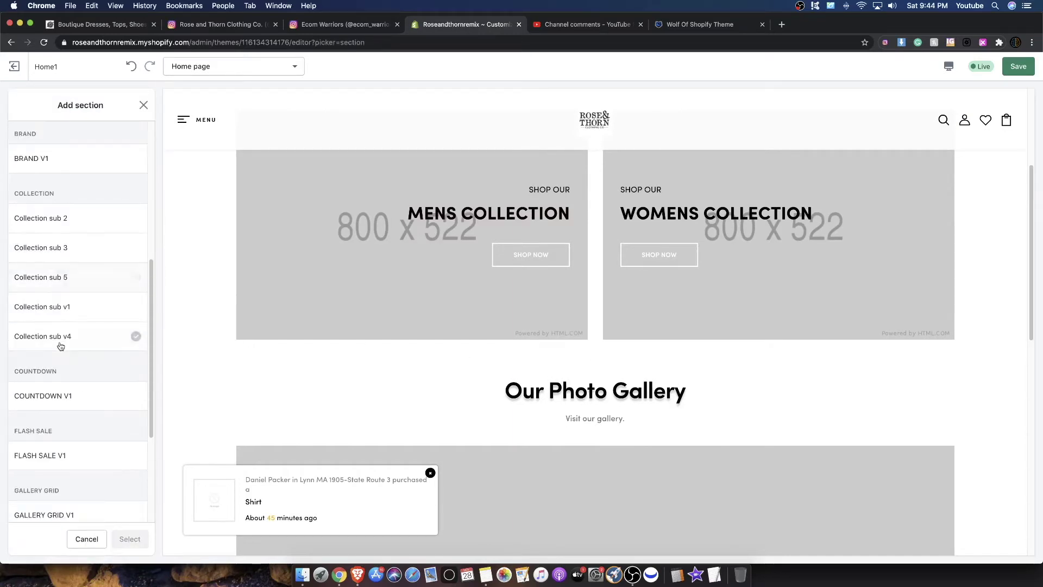
pyautogui.click(48, 338)
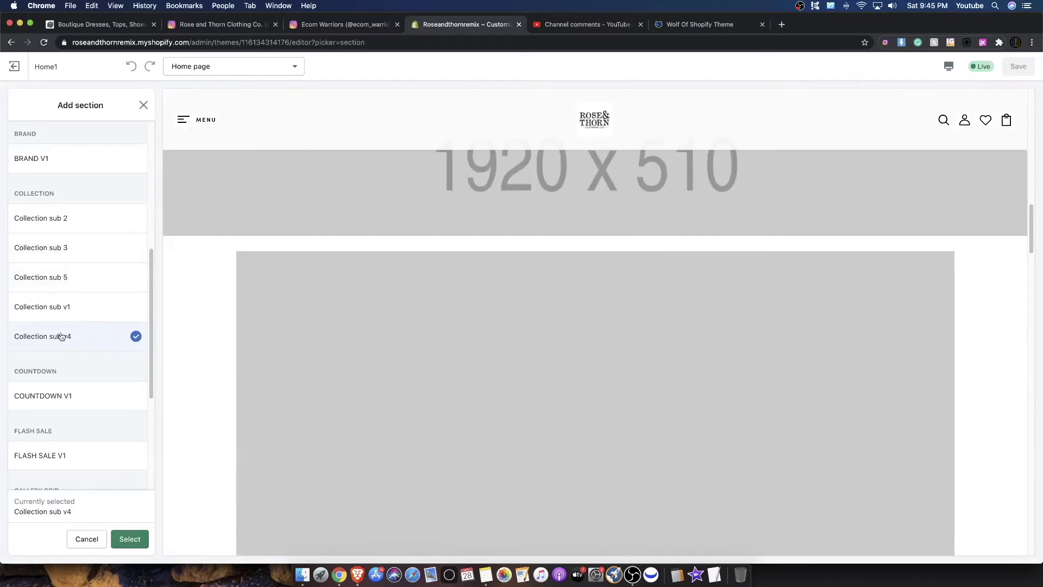
pyautogui.click(52, 309)
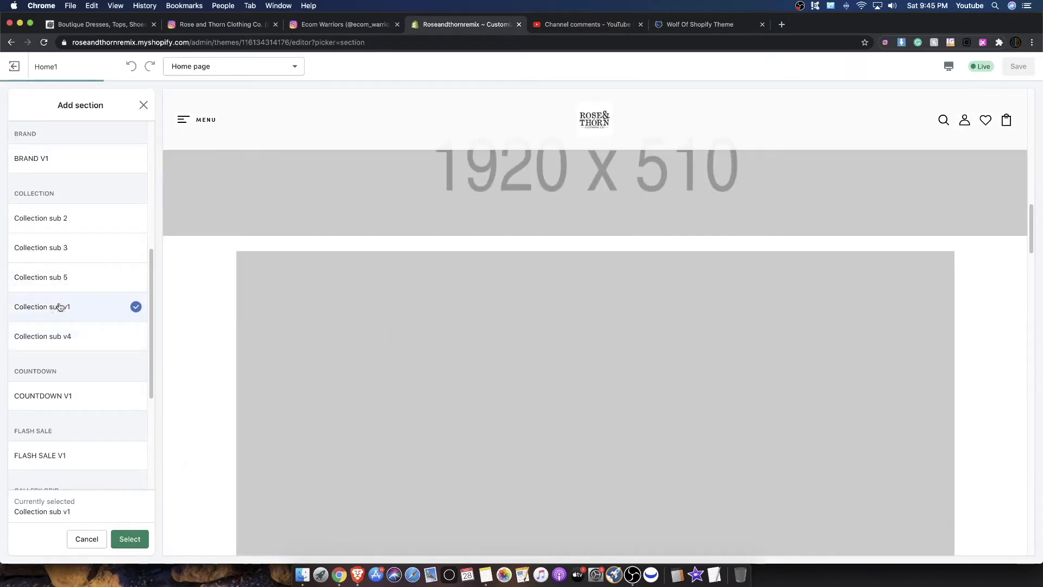
pyautogui.click(61, 247)
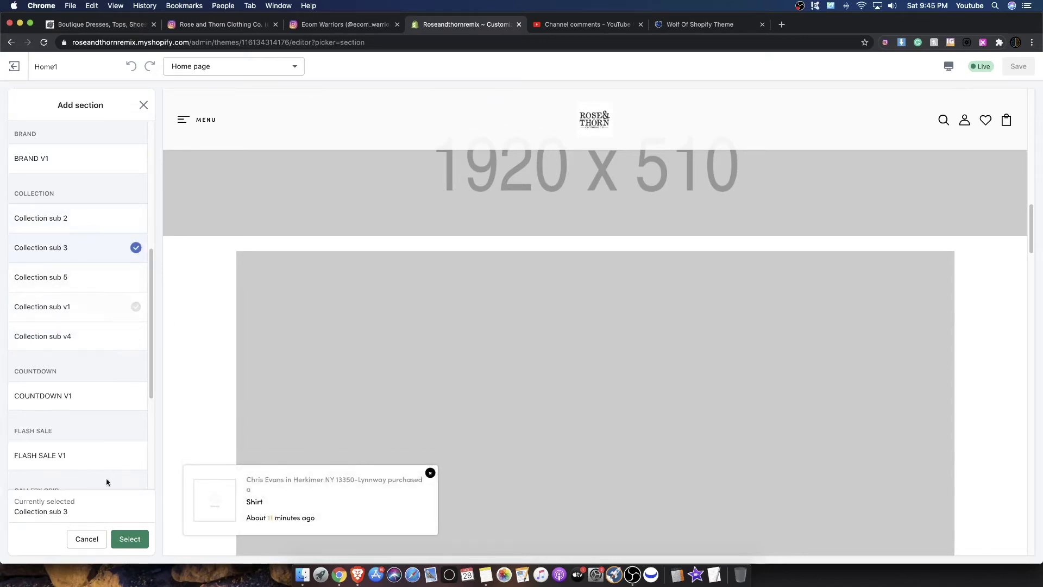
pyautogui.click(132, 548)
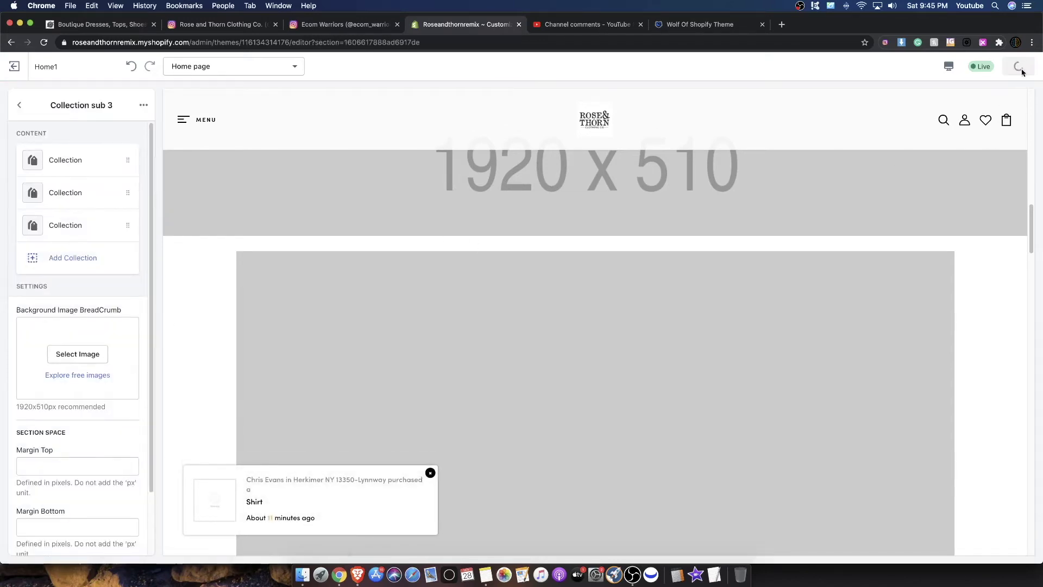
# Step: Review the home page preview, covering the new collection section, newsletter, banners and photo gallery
pyautogui.scroll(-10, 386, 314)
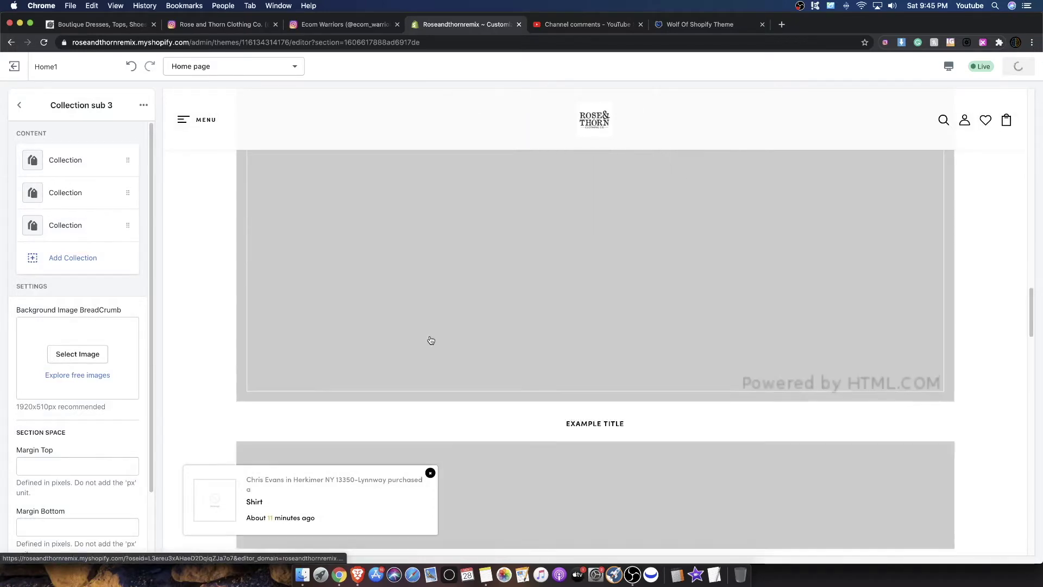
pyautogui.scroll(5, 431, 340)
pyautogui.scroll(5, 235, 294)
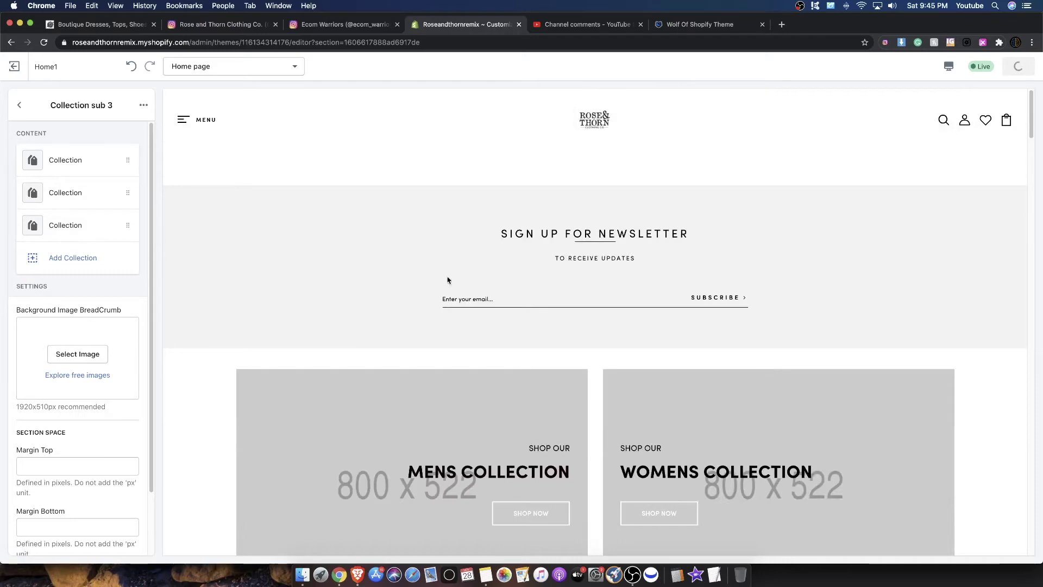
pyautogui.scroll(-15, 696, 353)
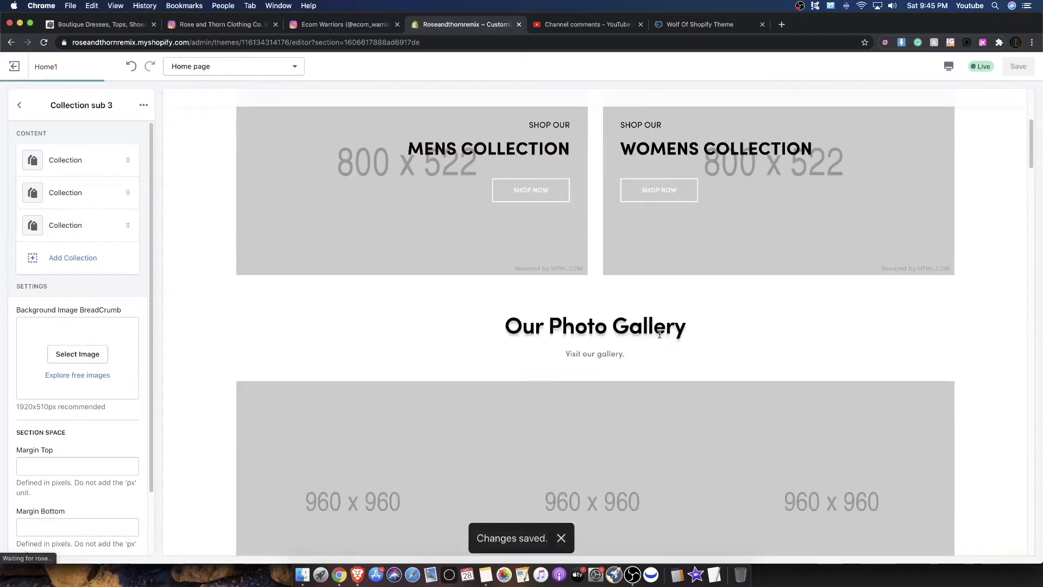
# Step: Open a collection block of the Collection sub 3 section and look over the home page preview from the newsletter to the photo gallery
pyautogui.scroll(5, 706, 332)
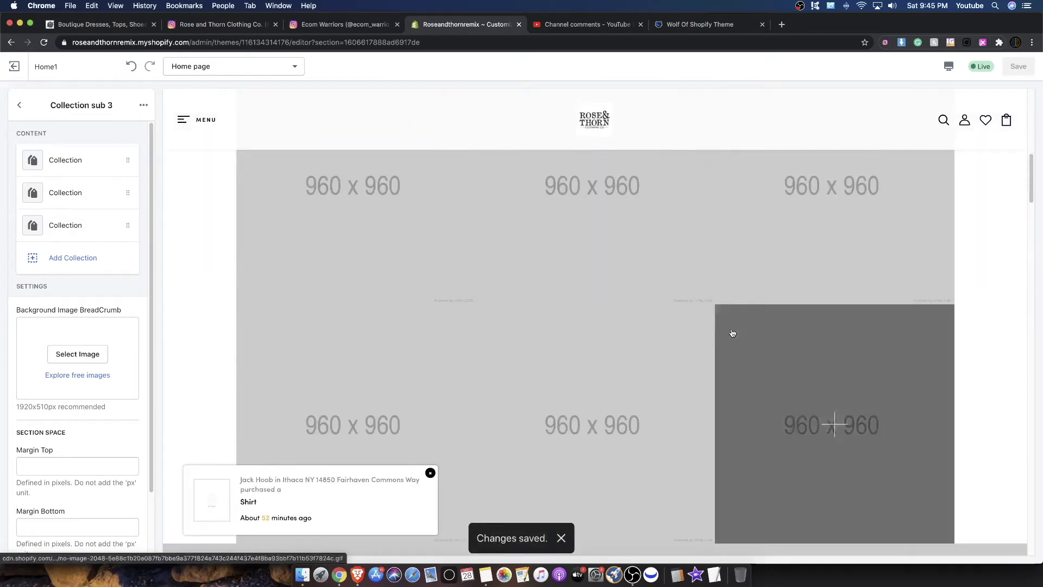
pyautogui.scroll(-7, 510, 282)
pyautogui.scroll(20, 325, 233)
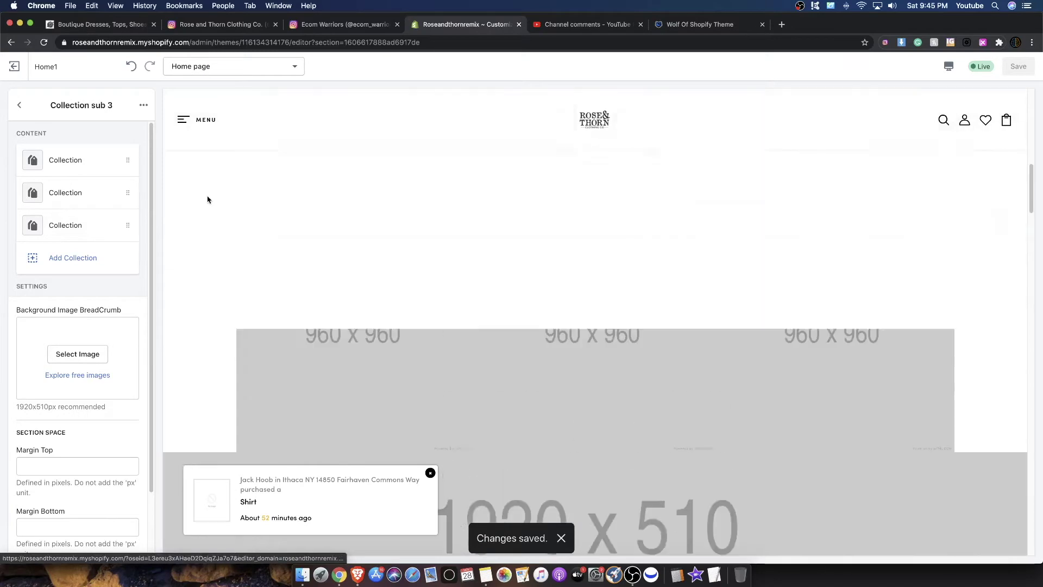
pyautogui.click(74, 356)
pyautogui.click(144, 105)
pyautogui.click(60, 157)
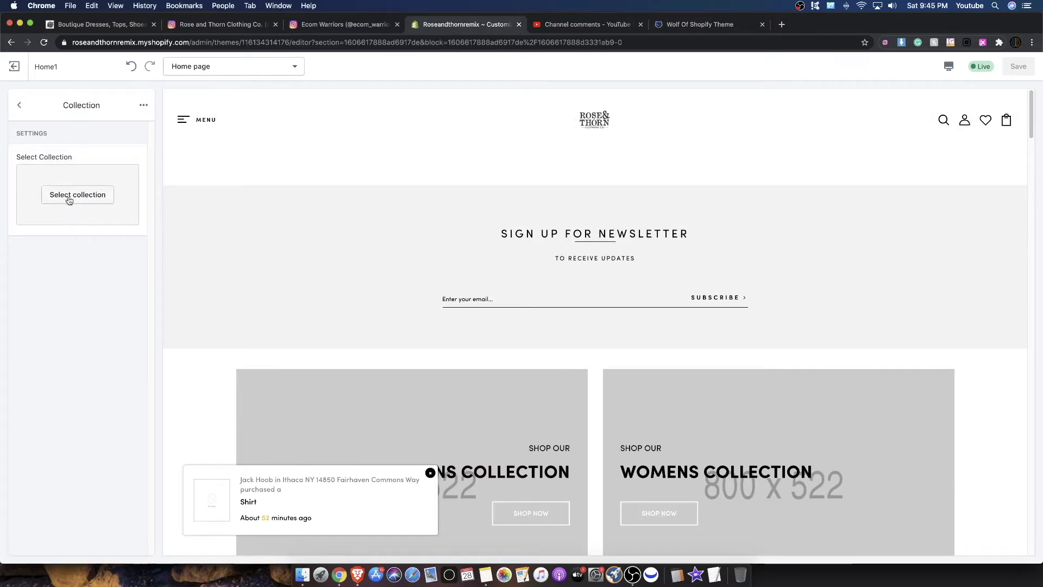
pyautogui.scroll(-4, 466, 295)
pyautogui.scroll(4, 489, 298)
pyautogui.scroll(-10, 500, 300)
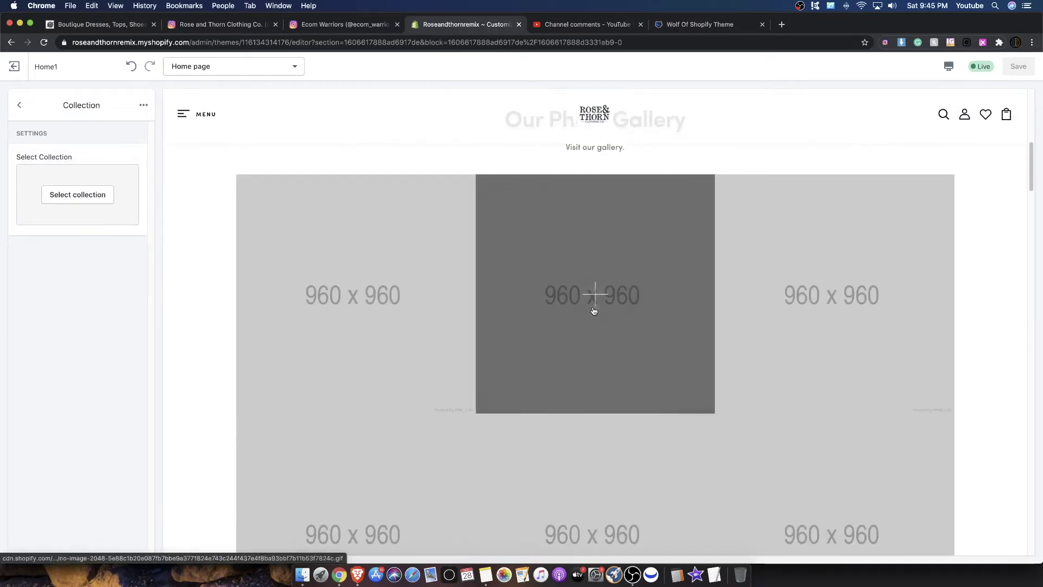
pyautogui.scroll(-8, 594, 311)
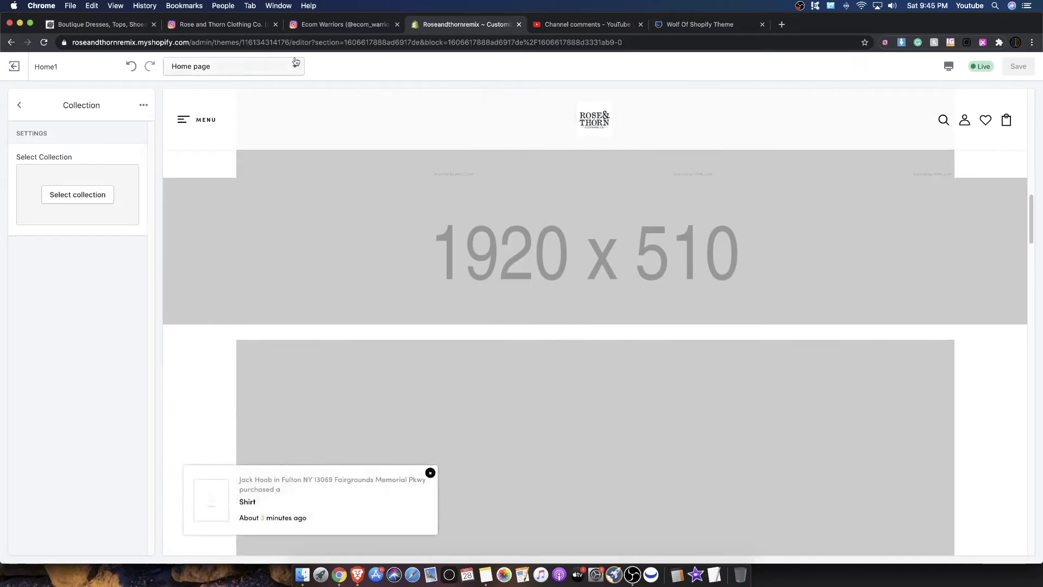
# Step: Check the original store's home page photos and its Instagram profile in Chrome, and return to the Shopify theme editor
pyautogui.click(126, 25)
pyautogui.scroll(15, 485, 194)
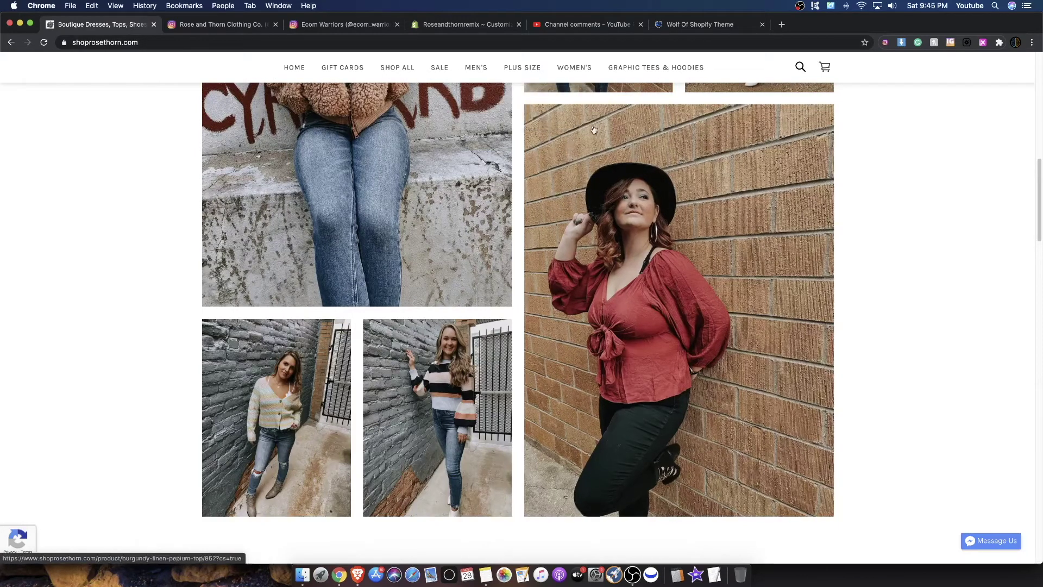
pyautogui.click(210, 26)
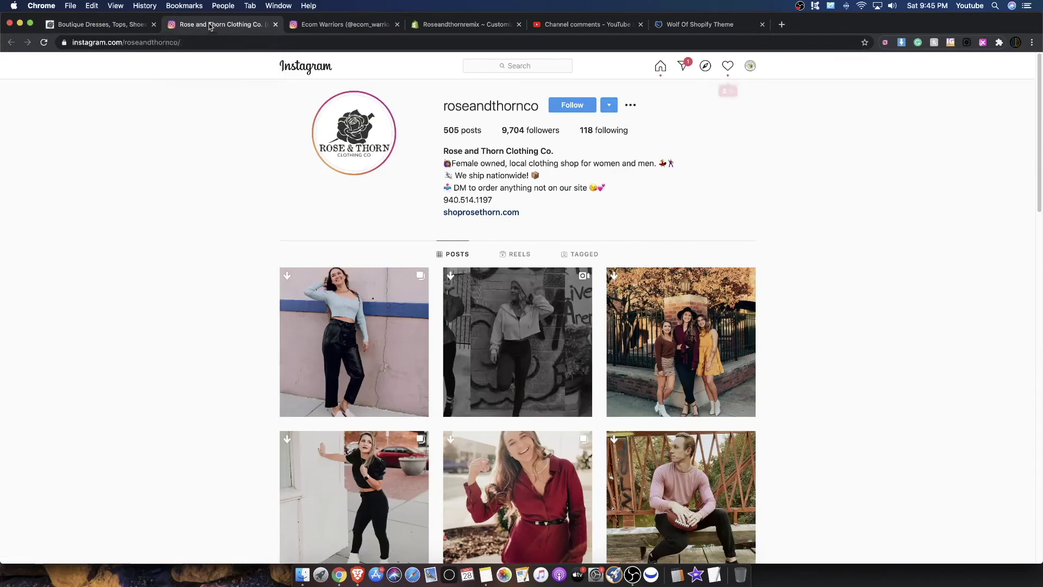
pyautogui.click(352, 24)
pyautogui.click(462, 24)
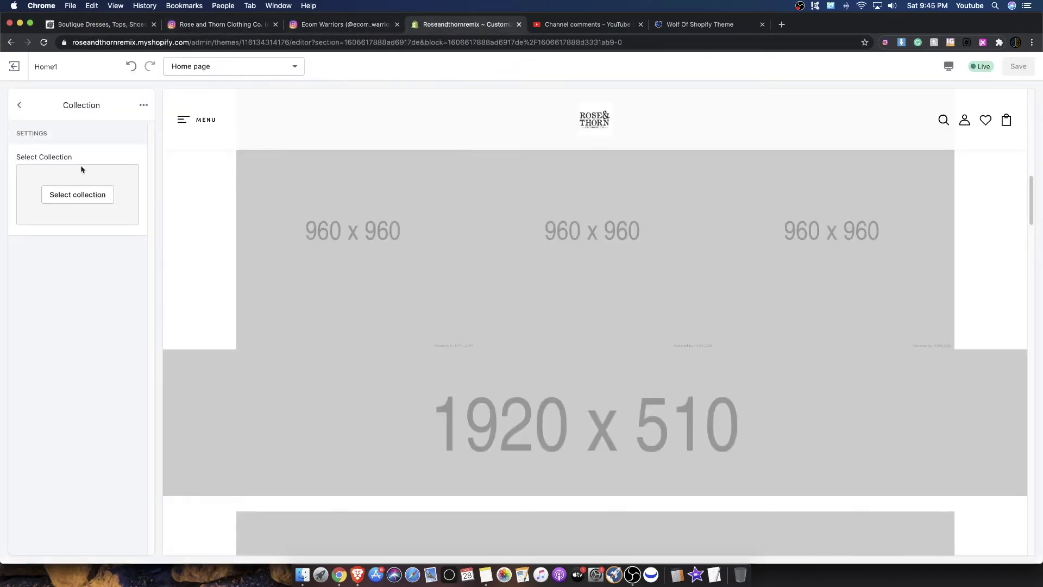
# Step: Return to the home page section overview and review the preview through the collection section down to the footer
pyautogui.click(27, 109)
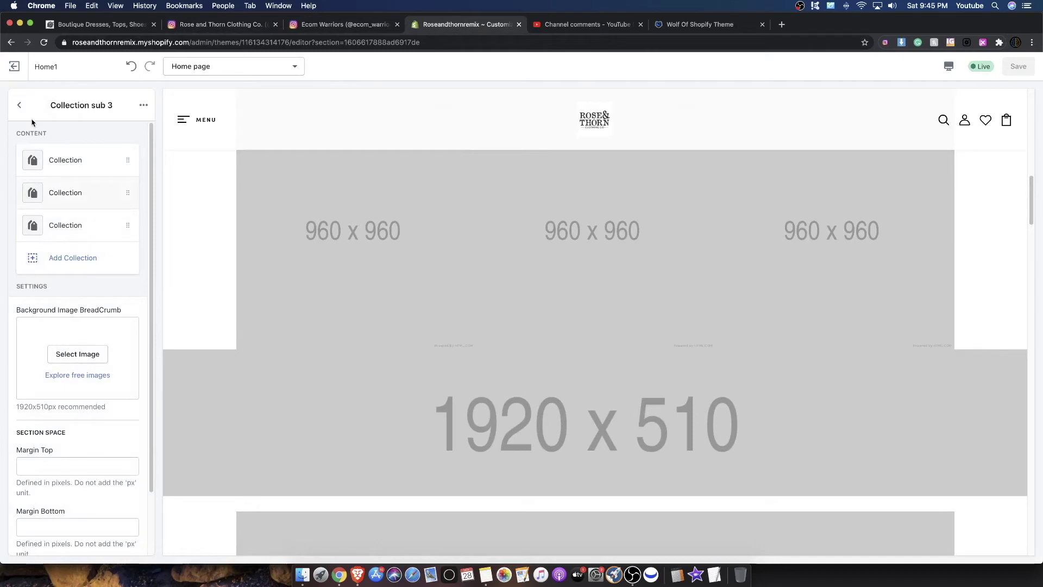
pyautogui.click(19, 105)
pyautogui.scroll(-6, 479, 332)
pyautogui.scroll(-10, 505, 361)
pyautogui.scroll(20, 390, 314)
pyautogui.scroll(3, 580, 386)
pyautogui.scroll(-6, 589, 384)
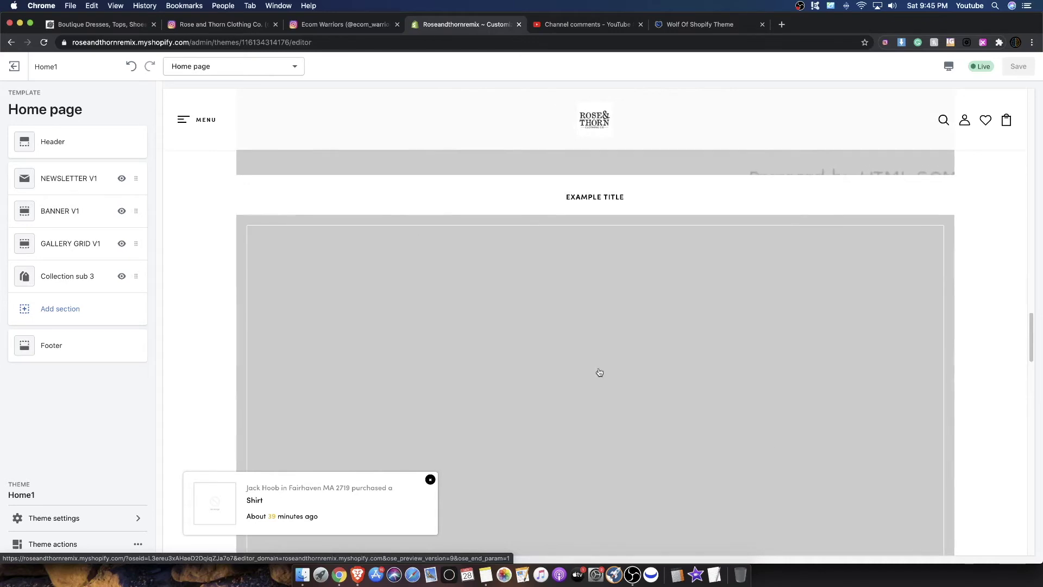
pyautogui.scroll(-20, 600, 373)
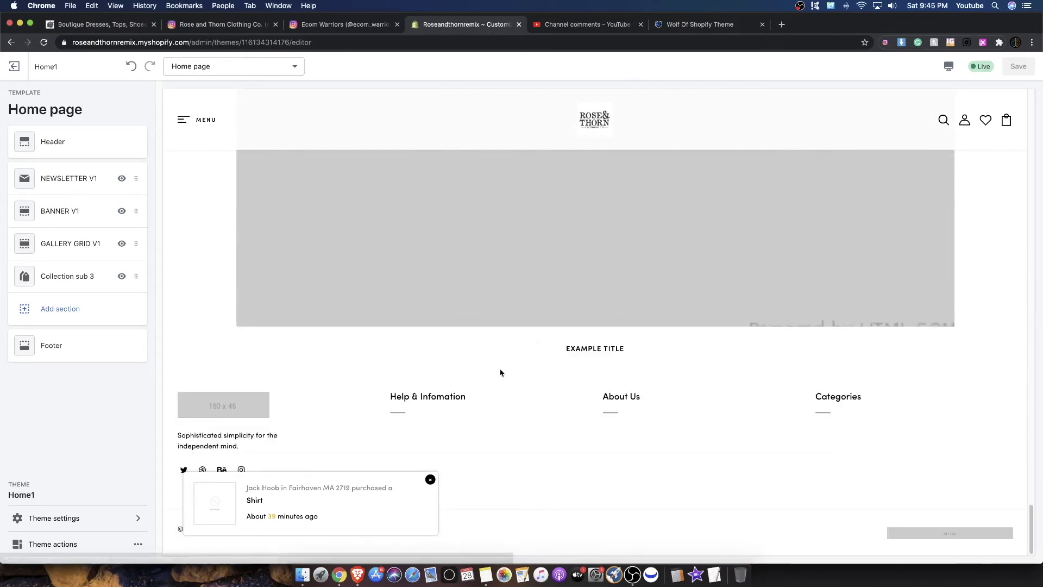
# Step: Preview the PRODUCT V1, V2 and V3 sections, add PRODUCT V5 to the home page instead, and return to the section overview
pyautogui.click(83, 314)
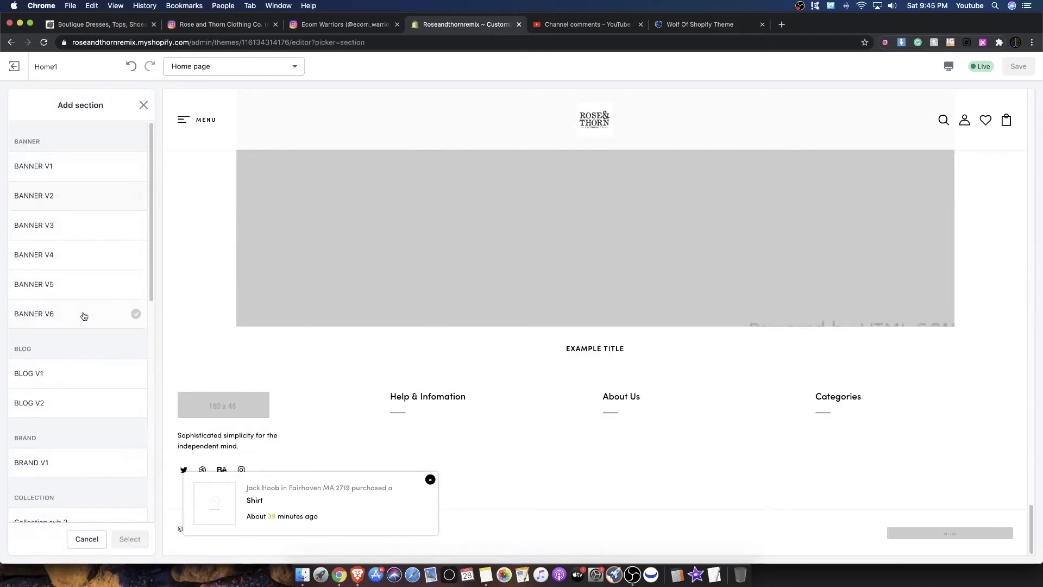
pyautogui.scroll(-10, 76, 326)
pyautogui.click(59, 506)
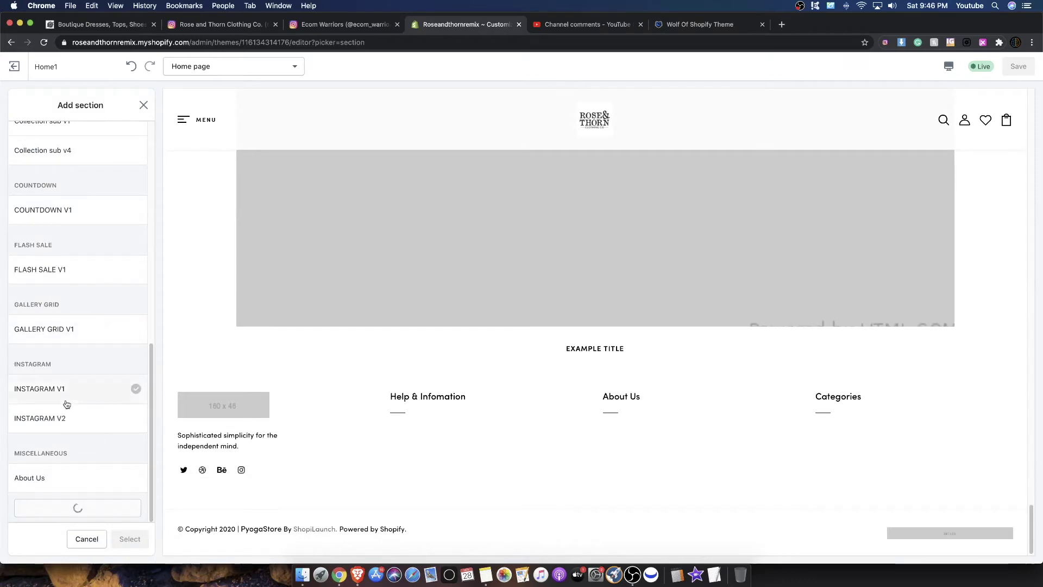
pyautogui.scroll(-10, 106, 358)
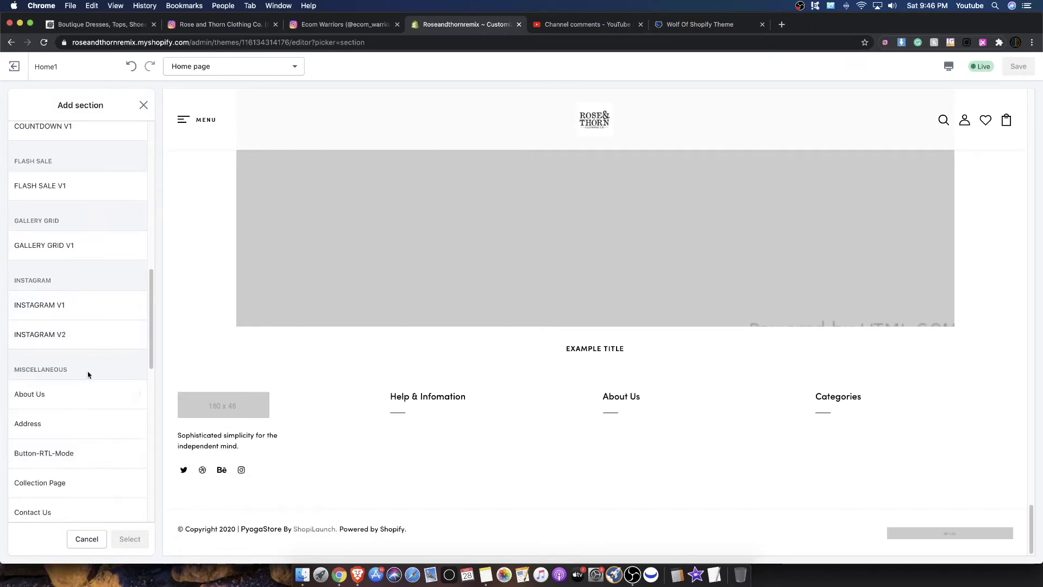
pyautogui.click(71, 300)
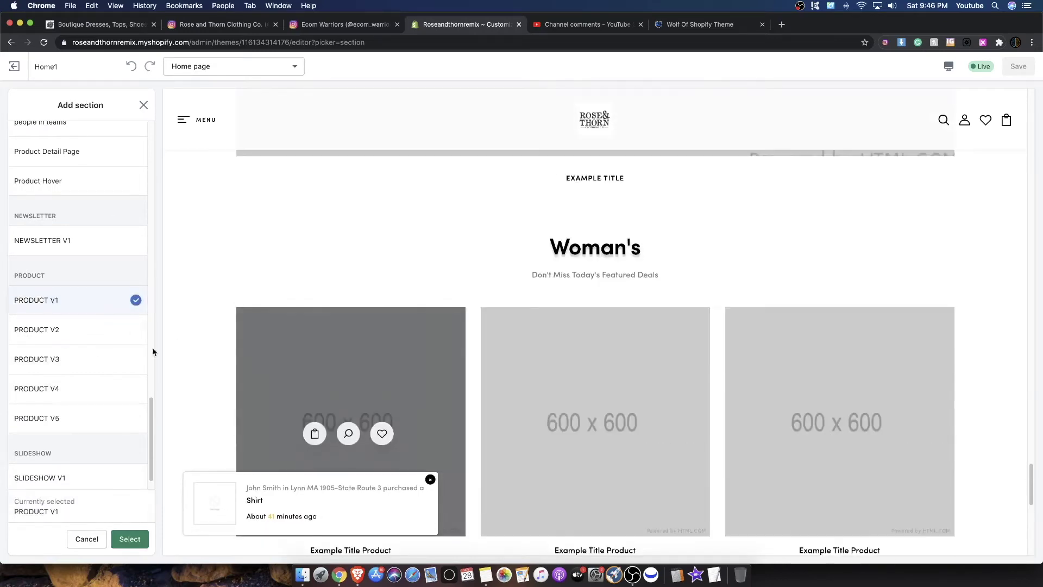
pyautogui.click(32, 331)
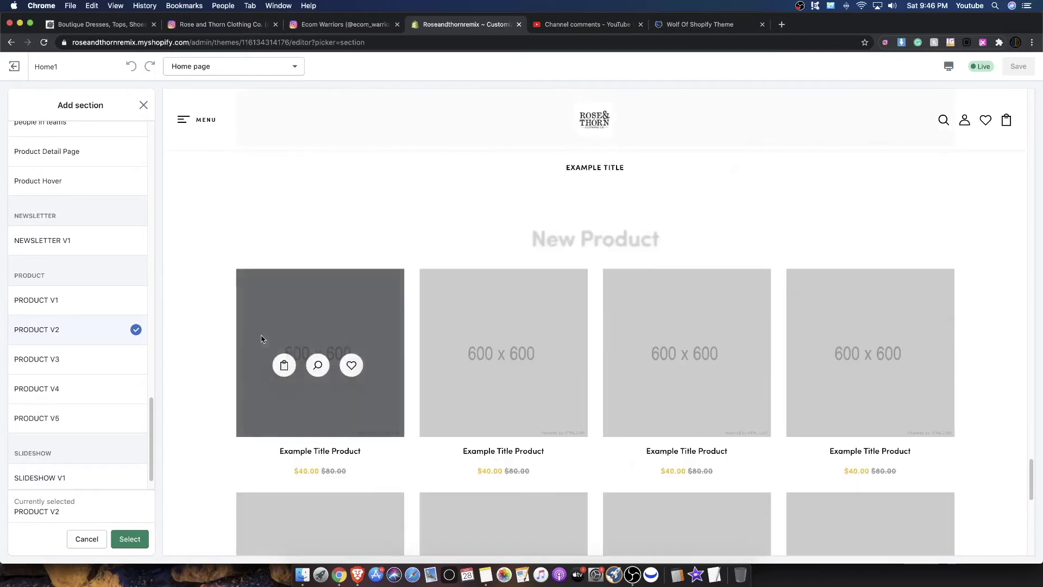
pyautogui.click(55, 360)
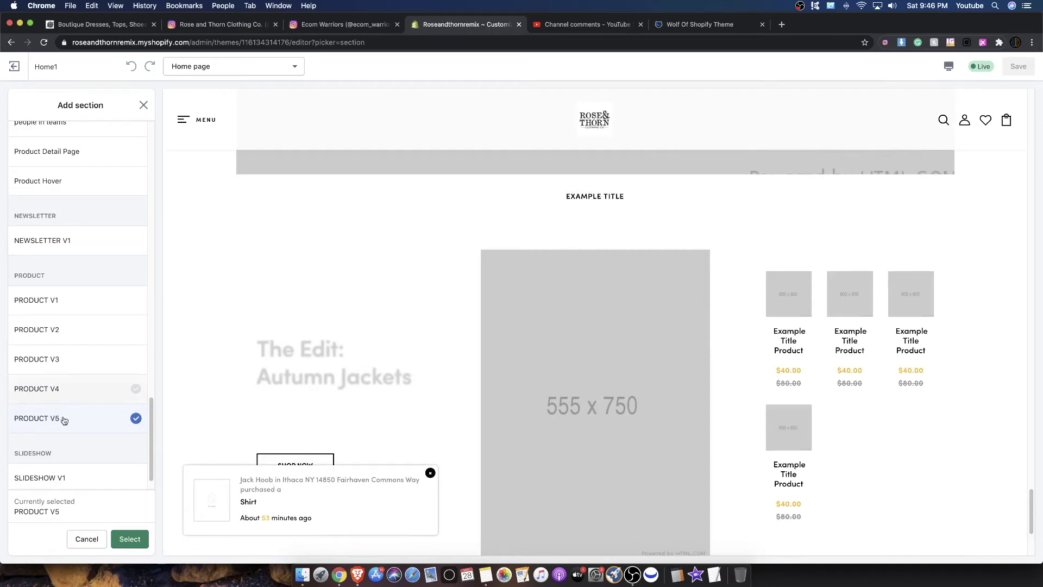
pyautogui.click(133, 538)
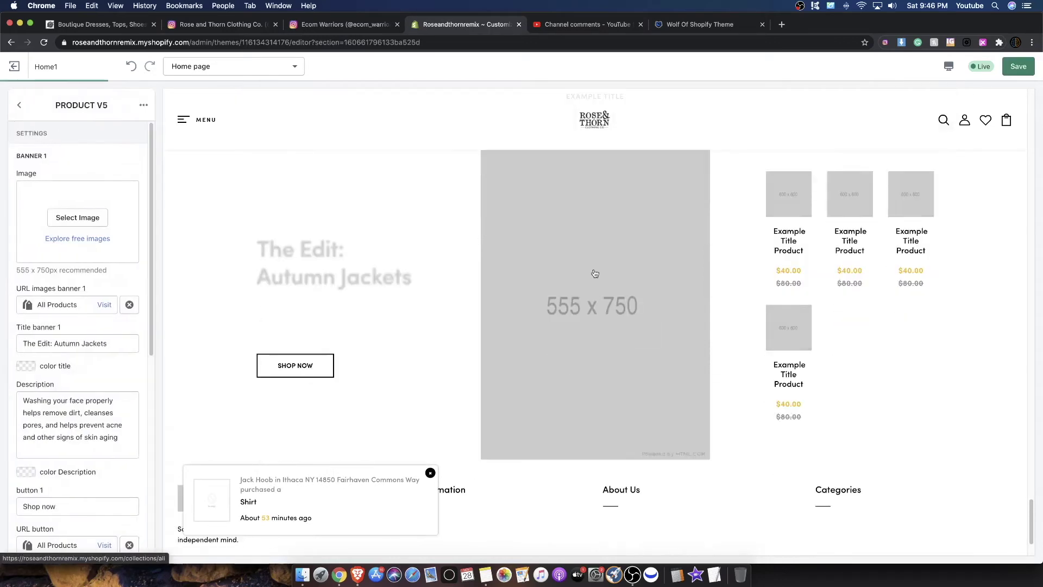
pyautogui.click(24, 106)
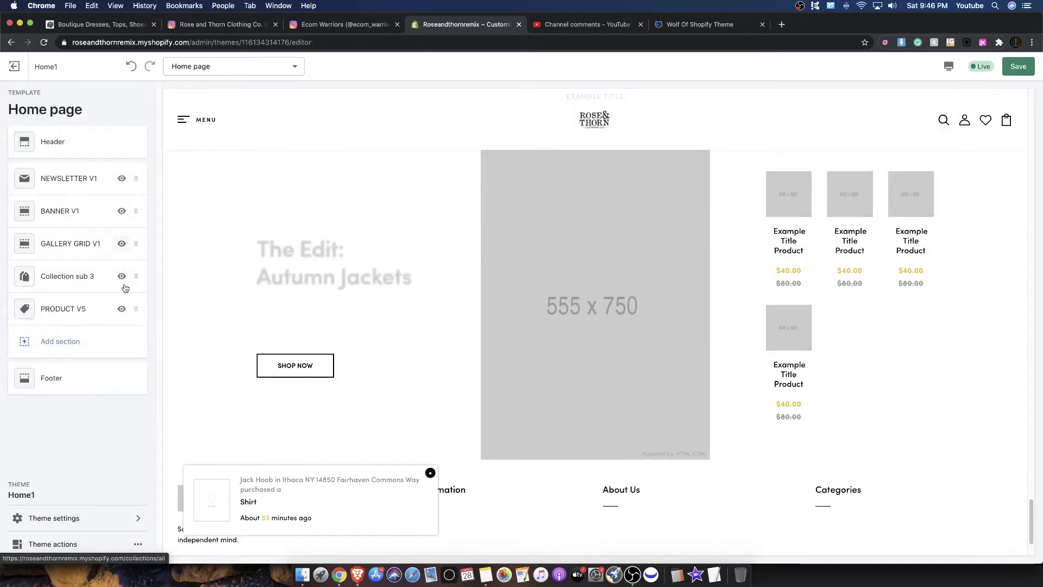
# Step: Add the PRODUCT V3 section to the home page, try its MEN and WOMEN tabs, and return to the section overview
pyautogui.click(81, 347)
pyautogui.scroll(-10, 51, 380)
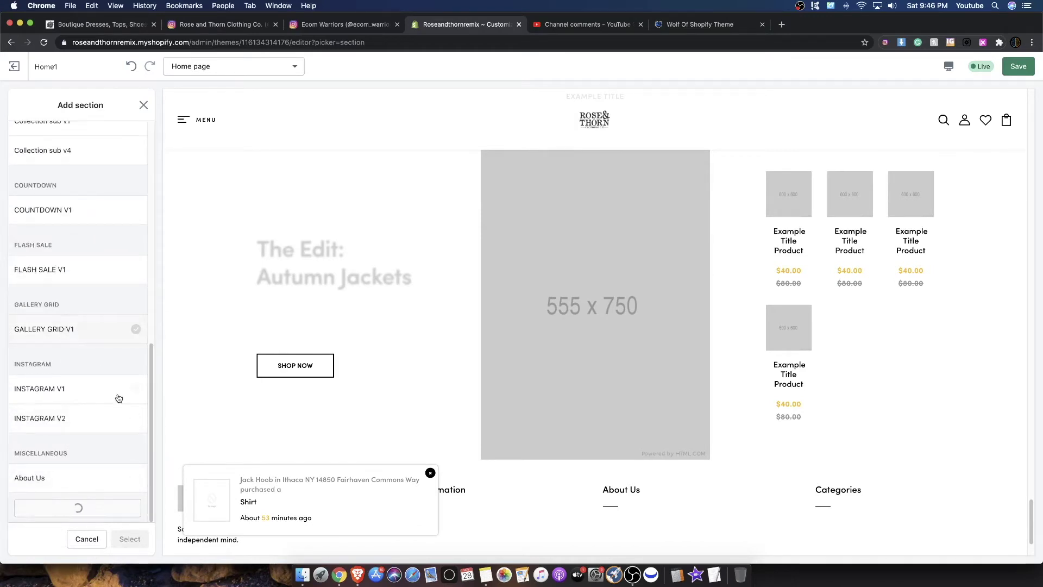
pyautogui.scroll(-10, 86, 405)
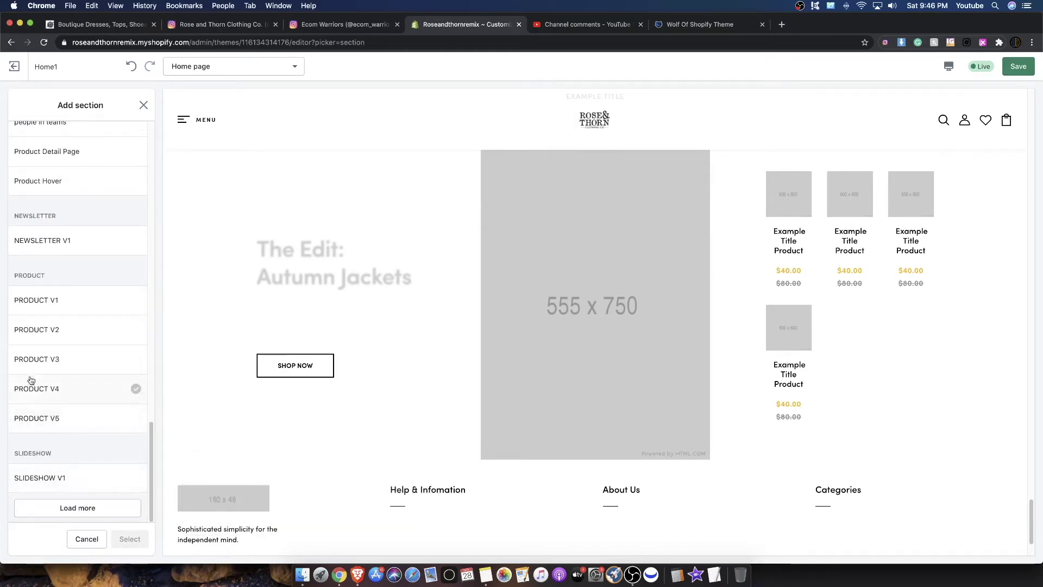
pyautogui.click(32, 359)
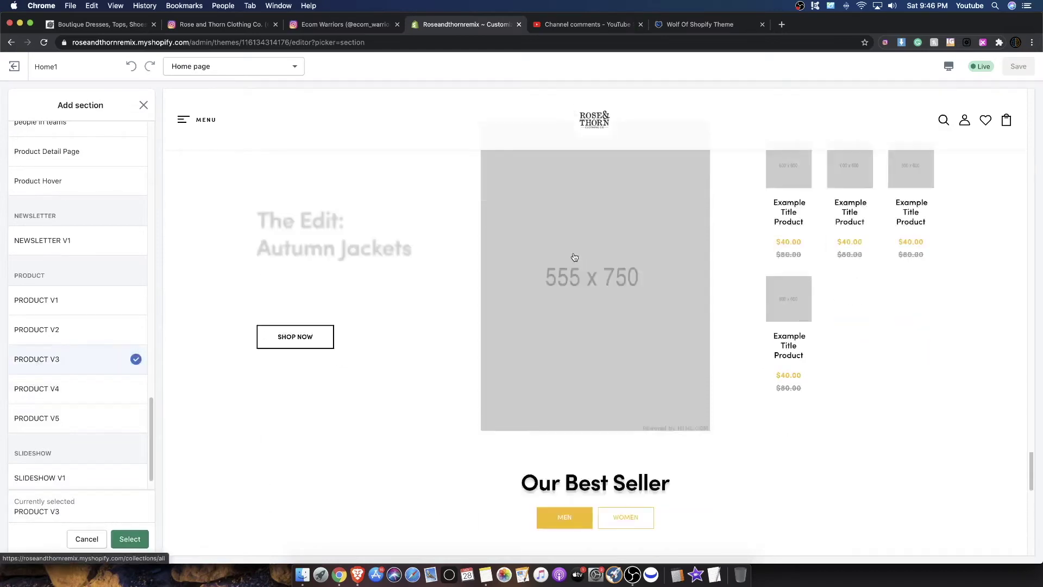
pyautogui.scroll(-5, 574, 257)
pyautogui.click(612, 280)
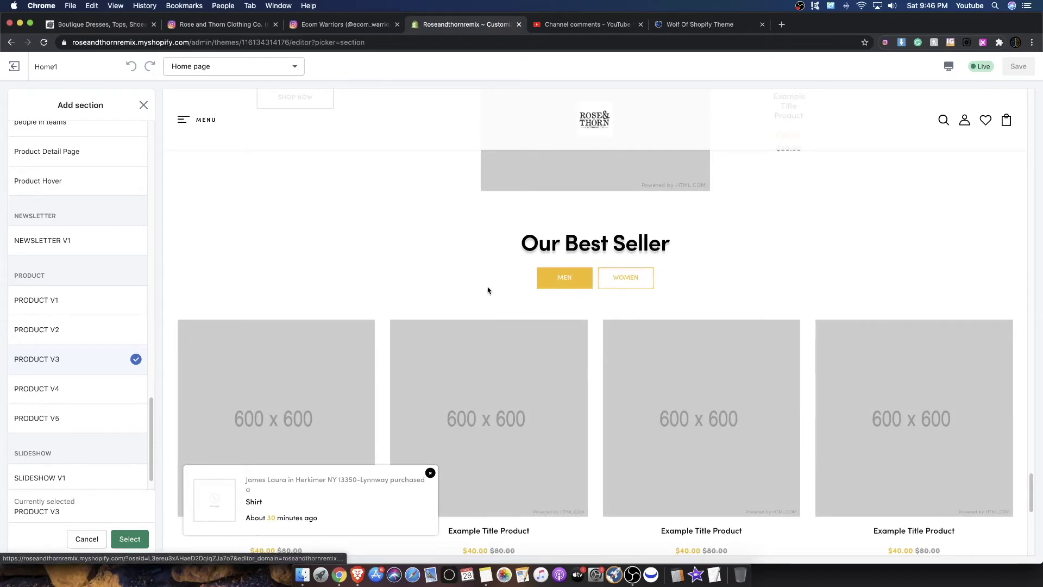
pyautogui.click(140, 543)
pyautogui.click(614, 277)
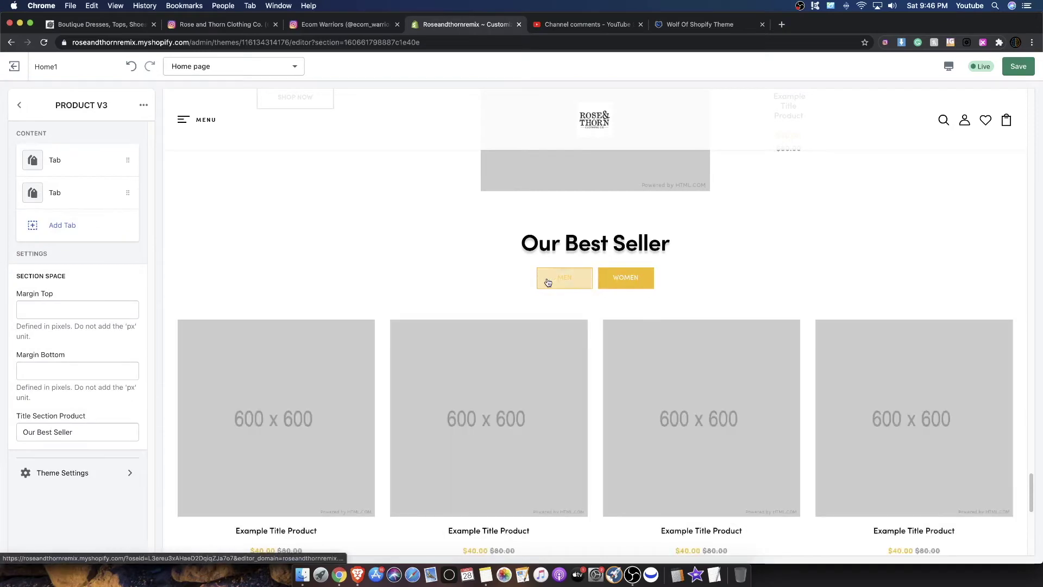
pyautogui.click(547, 282)
pyautogui.click(20, 106)
# Step: Move the NEWSLETTER V1 section below PRODUCT V3, just above the footer, and check the new section order in the preview
pyautogui.scroll(-2, 486, 361)
pyautogui.scroll(7, 486, 362)
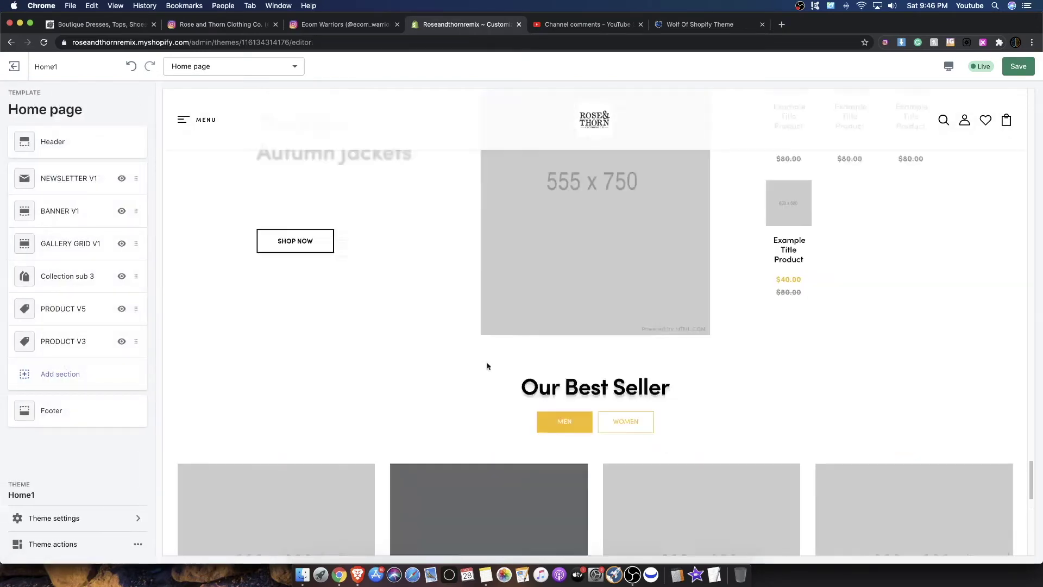
pyautogui.scroll(-3, 838, 422)
pyautogui.scroll(20, 691, 296)
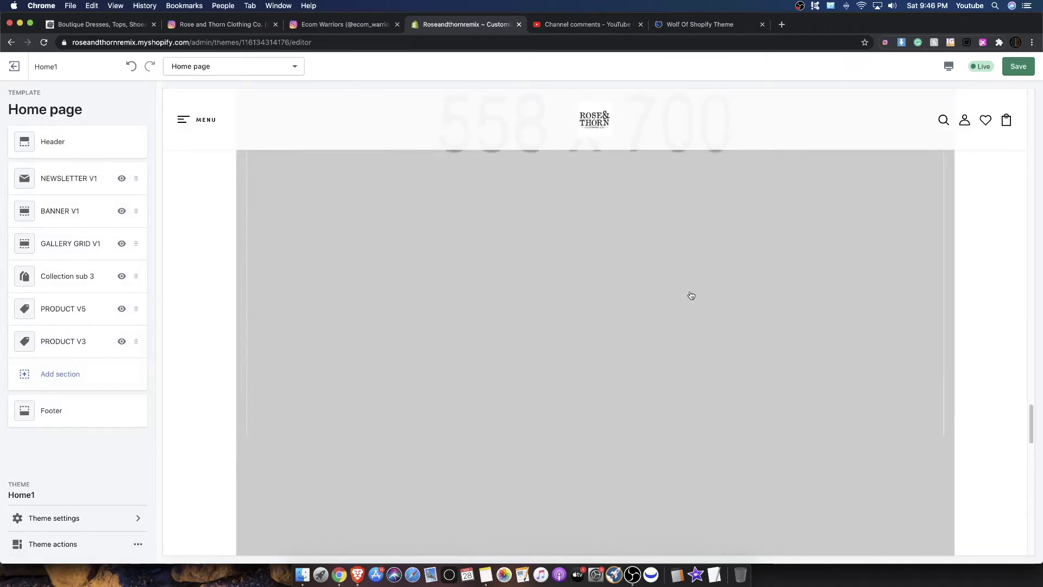
pyautogui.scroll(10, 496, 256)
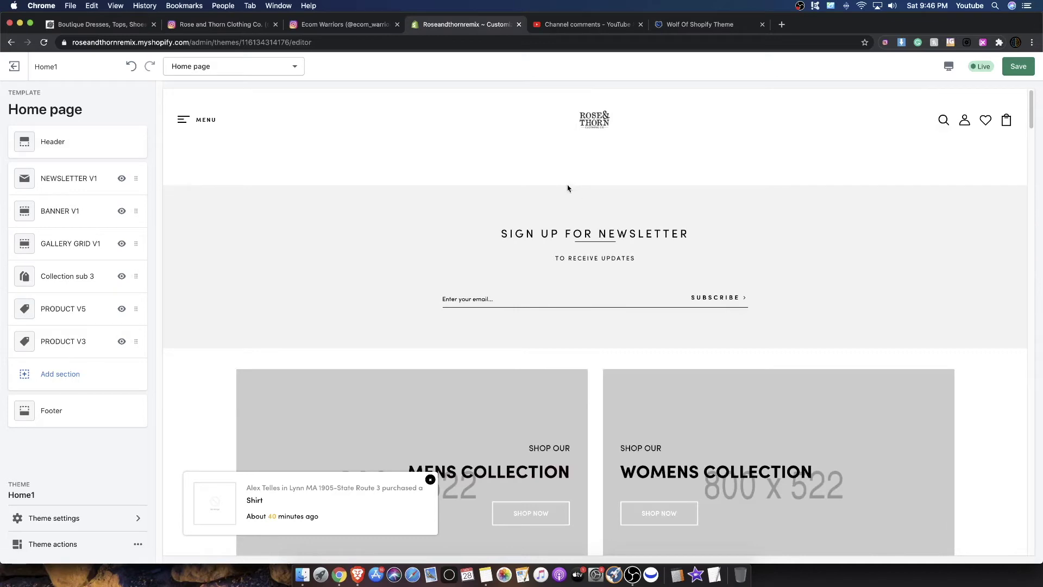
pyautogui.moveTo(76, 179); pyautogui.dragTo(86, 334)
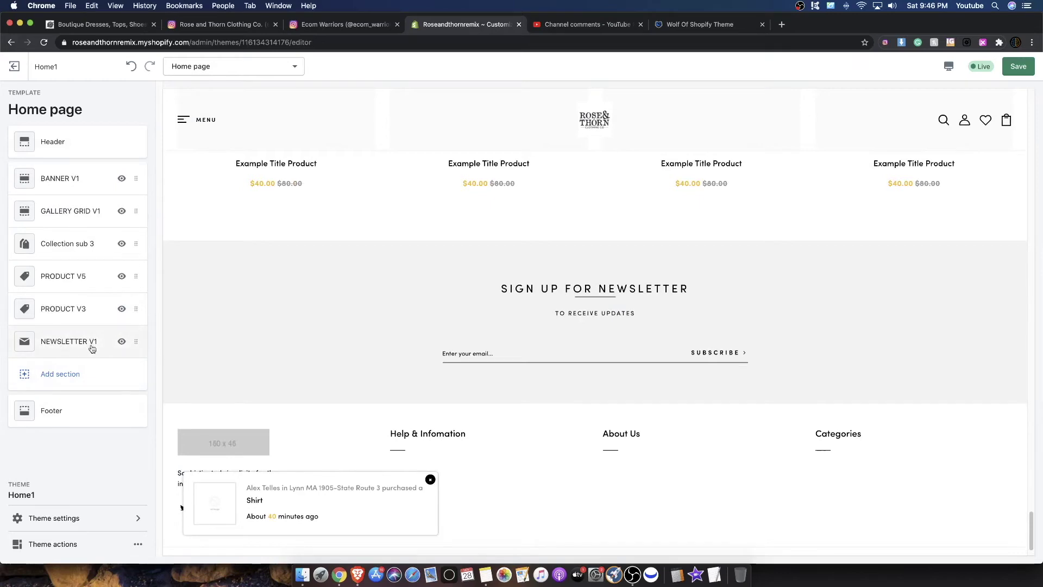
pyautogui.scroll(10, 626, 238)
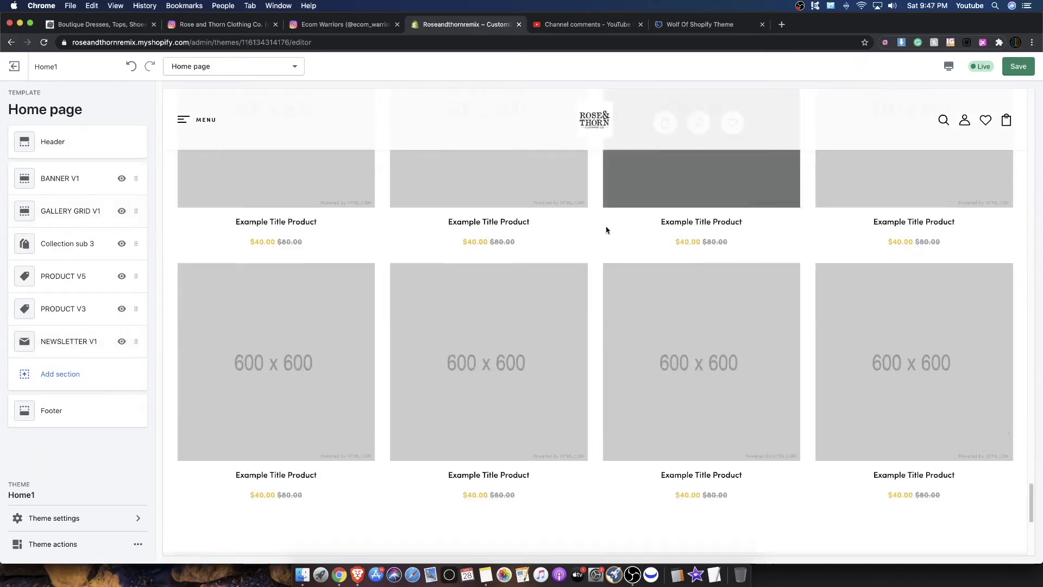
pyautogui.scroll(-15, 564, 243)
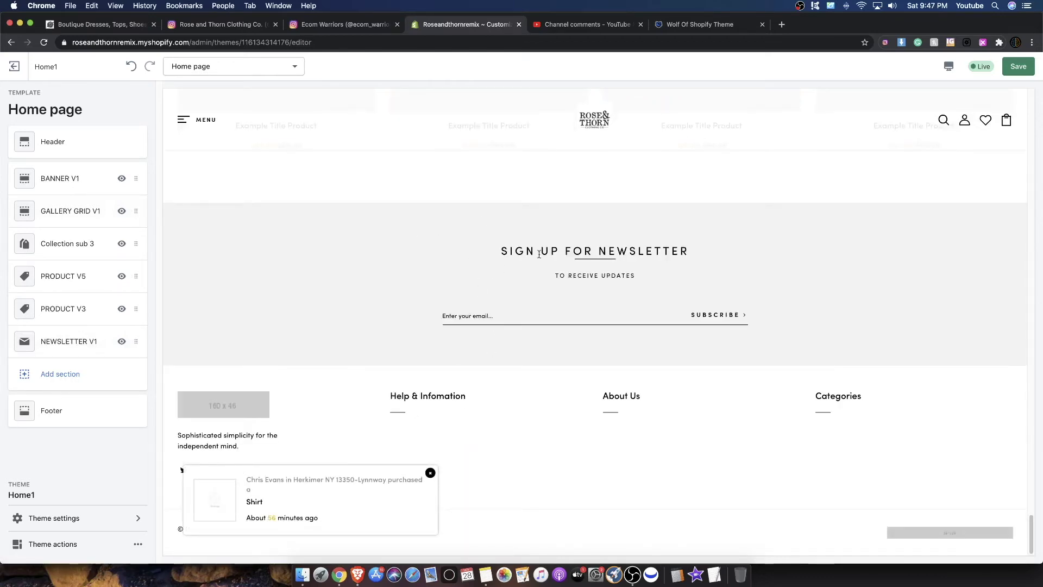
pyautogui.scroll(15, 391, 348)
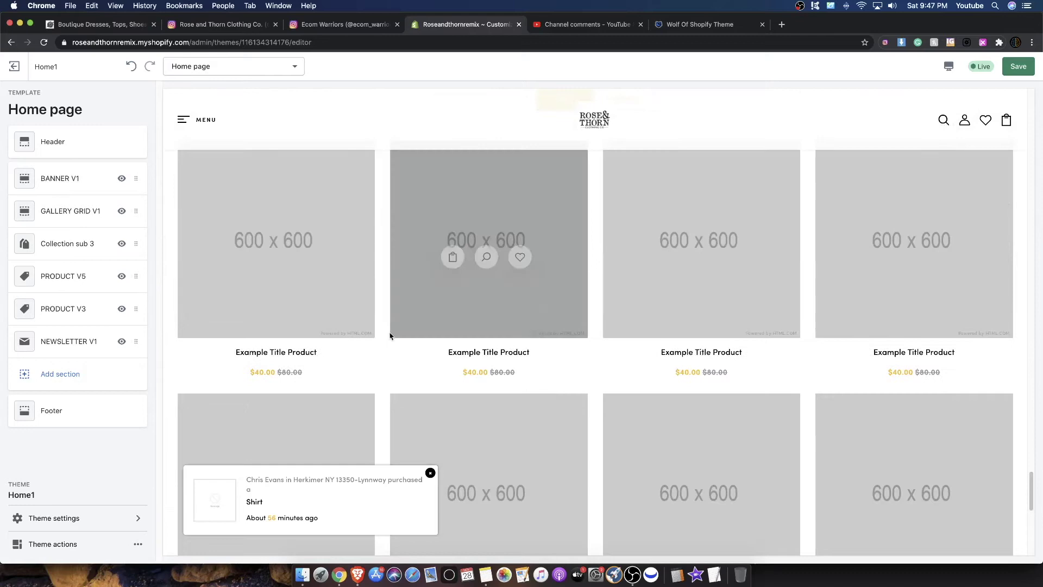
pyautogui.scroll(2, 423, 302)
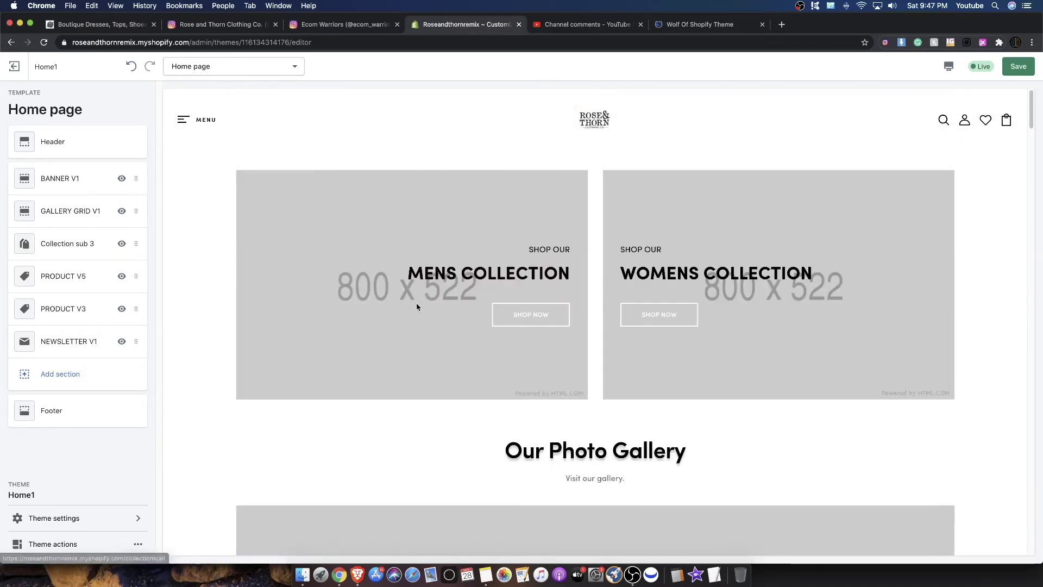
pyautogui.scroll(-5, 552, 147)
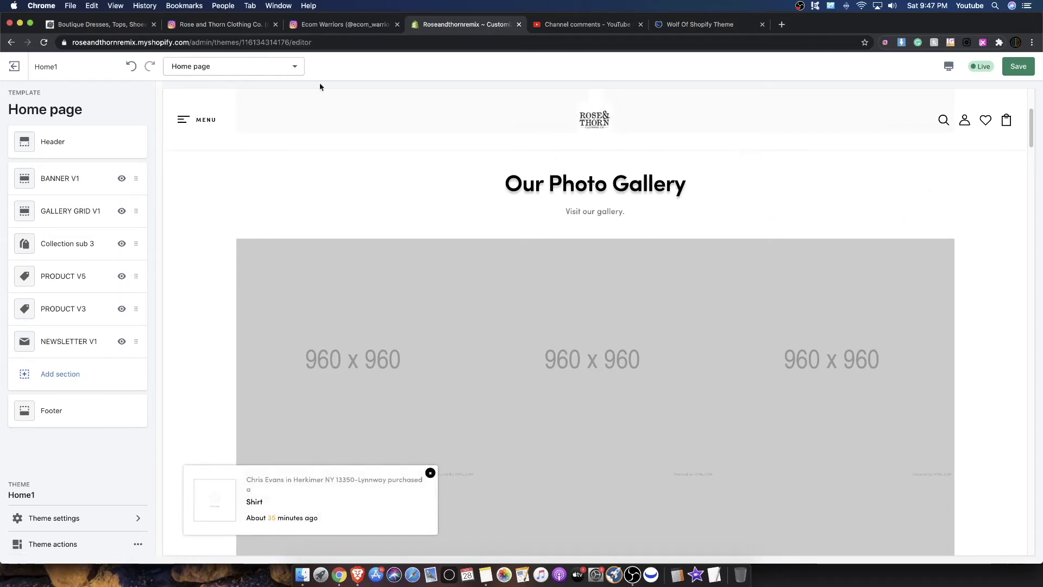
# Step: Review the Header section's background colour, logo and menu settings for the homepage and other pages, and return to the section overview
pyautogui.click(101, 155)
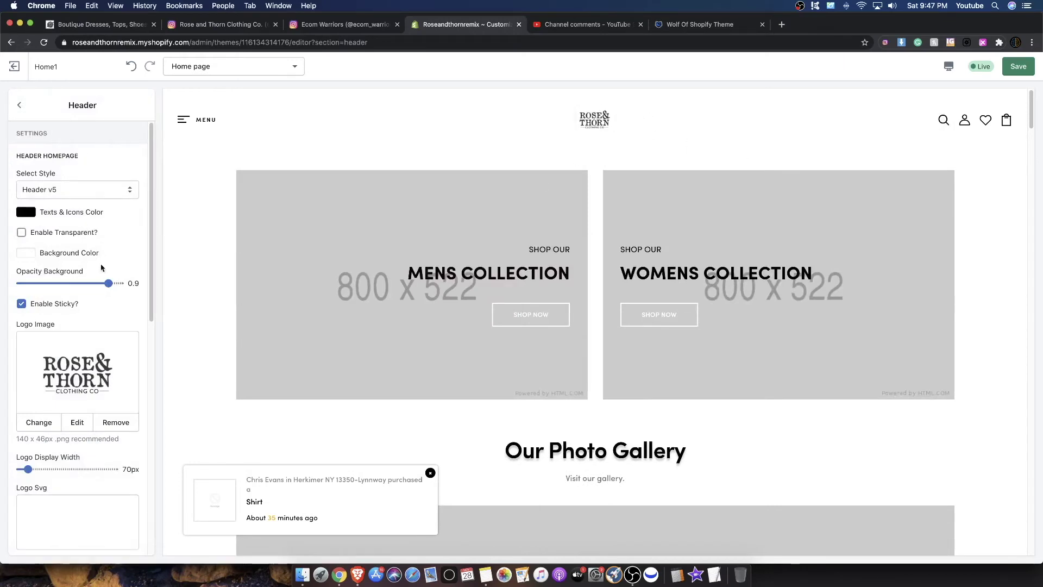
pyautogui.click(25, 253)
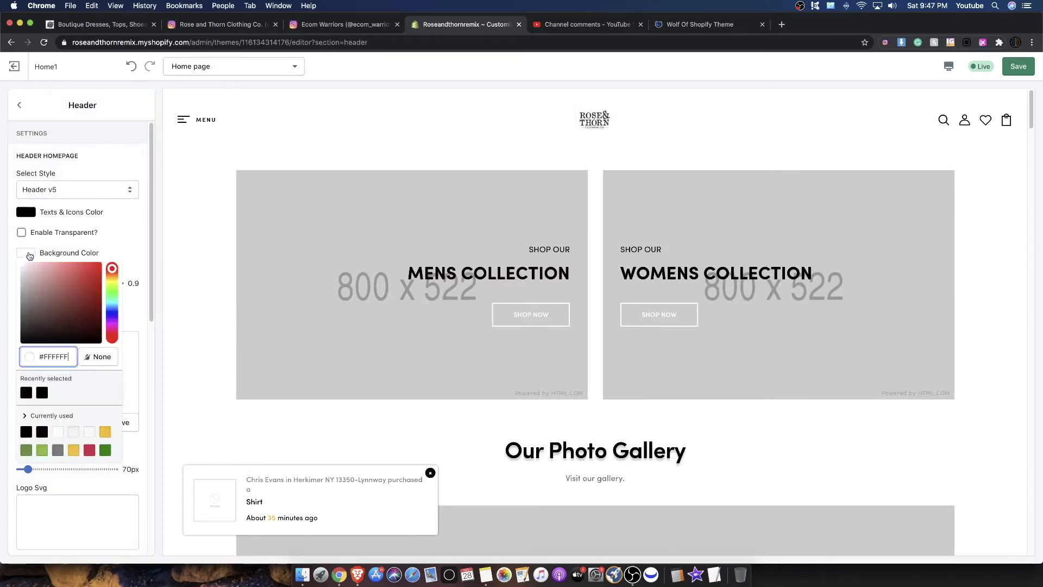
pyautogui.click(123, 158)
pyautogui.scroll(-10, 60, 288)
pyautogui.scroll(-3, 55, 278)
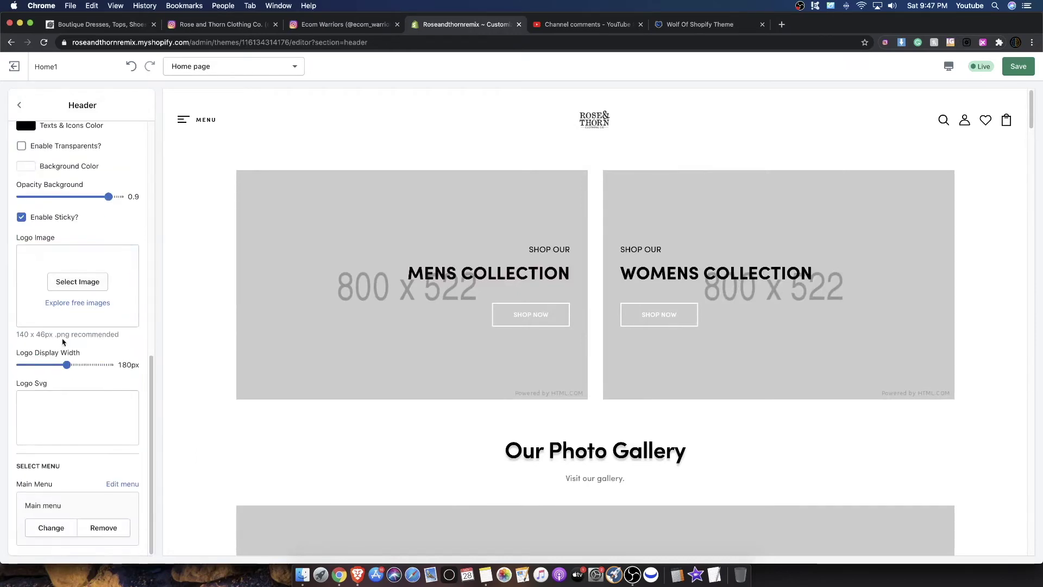
pyautogui.scroll(8, 76, 364)
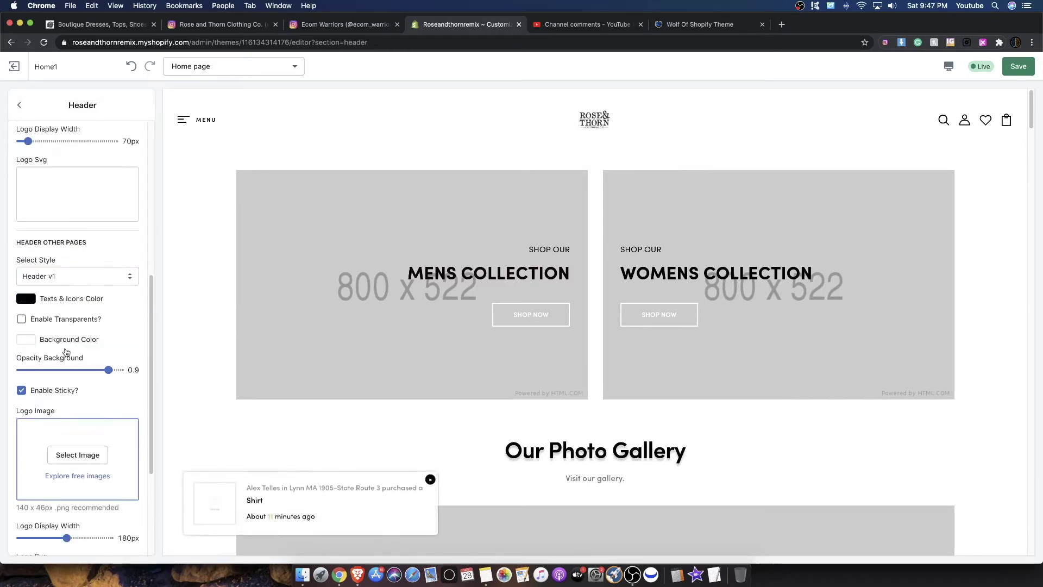
pyautogui.scroll(-9, 382, 264)
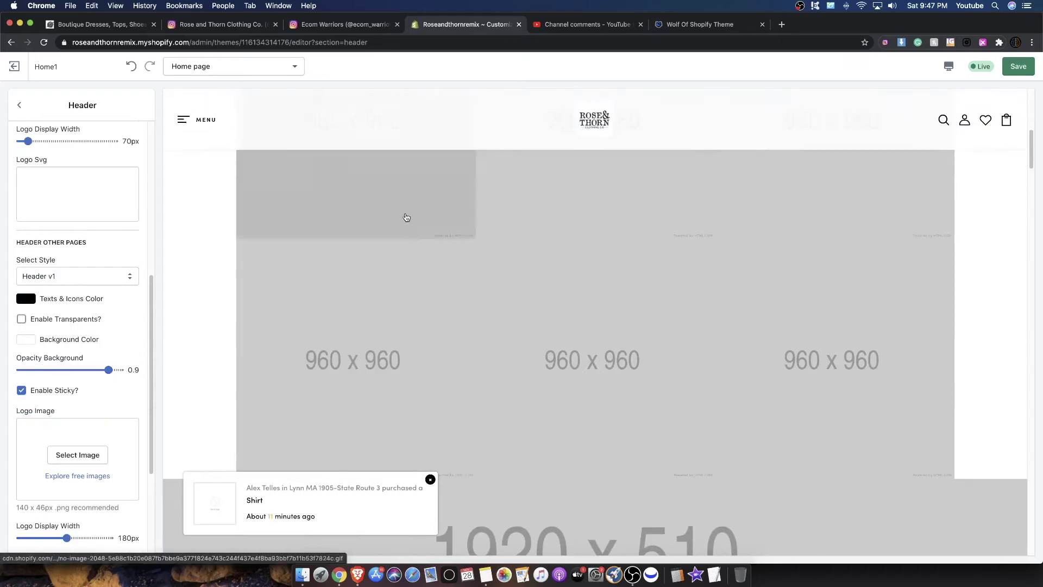
pyautogui.scroll(15, 82, 263)
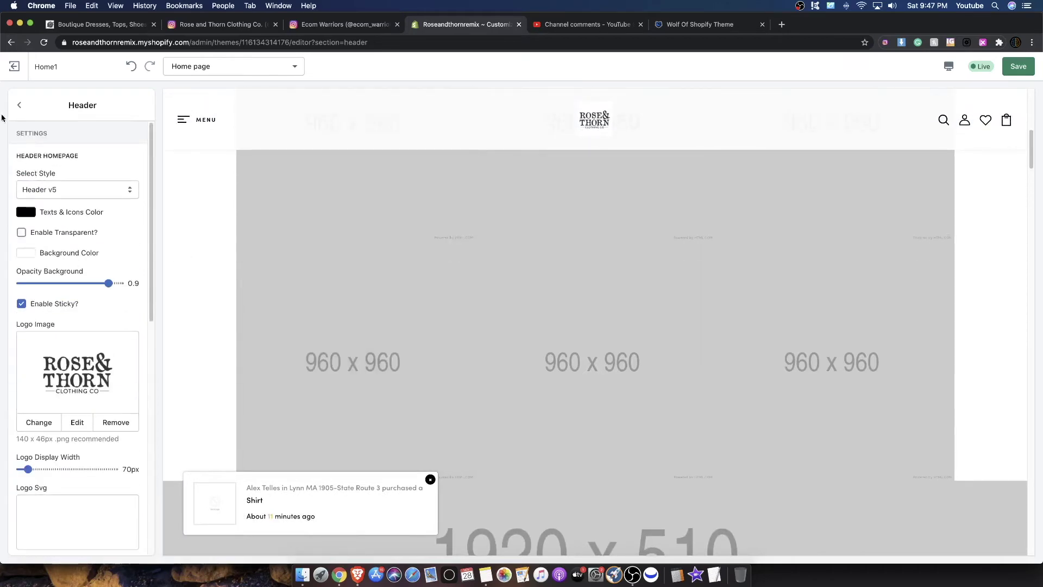
pyautogui.click(19, 105)
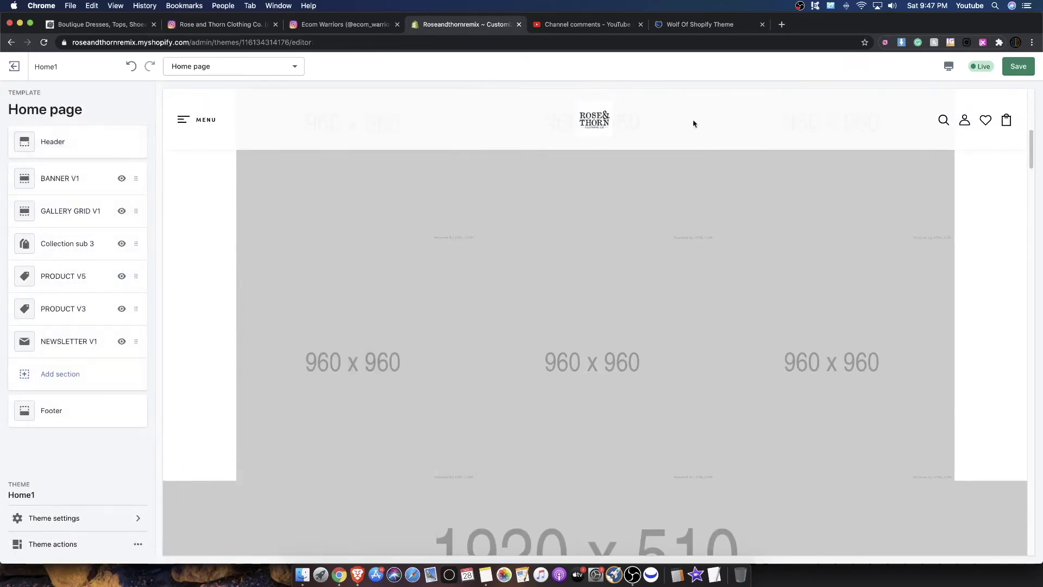
pyautogui.scroll(6, 588, 217)
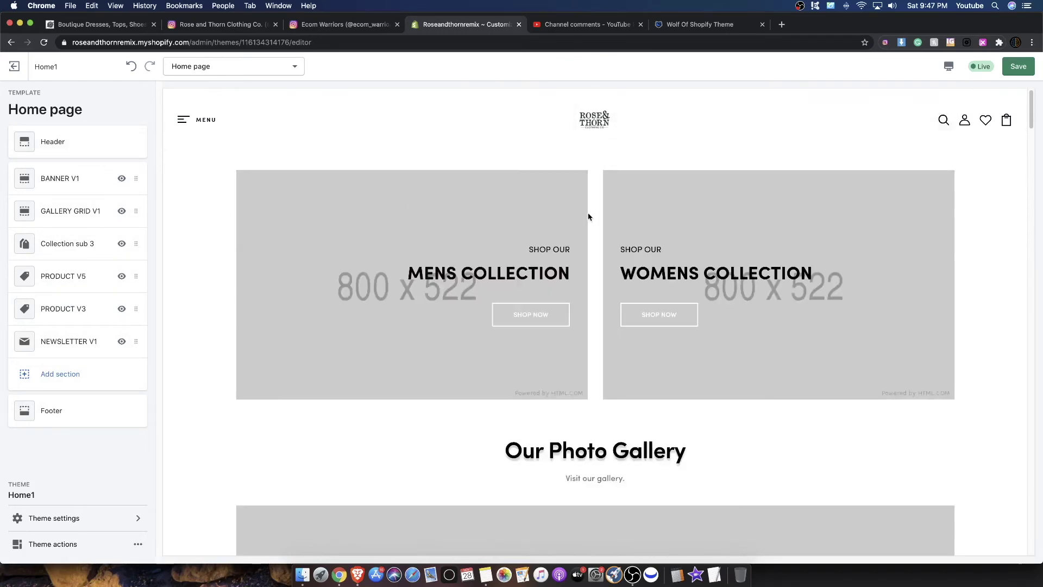
# Step: Switch to the Rose and Thorn Instagram profile and look through the photos in its newest post
pyautogui.click(325, 28)
pyautogui.click(202, 27)
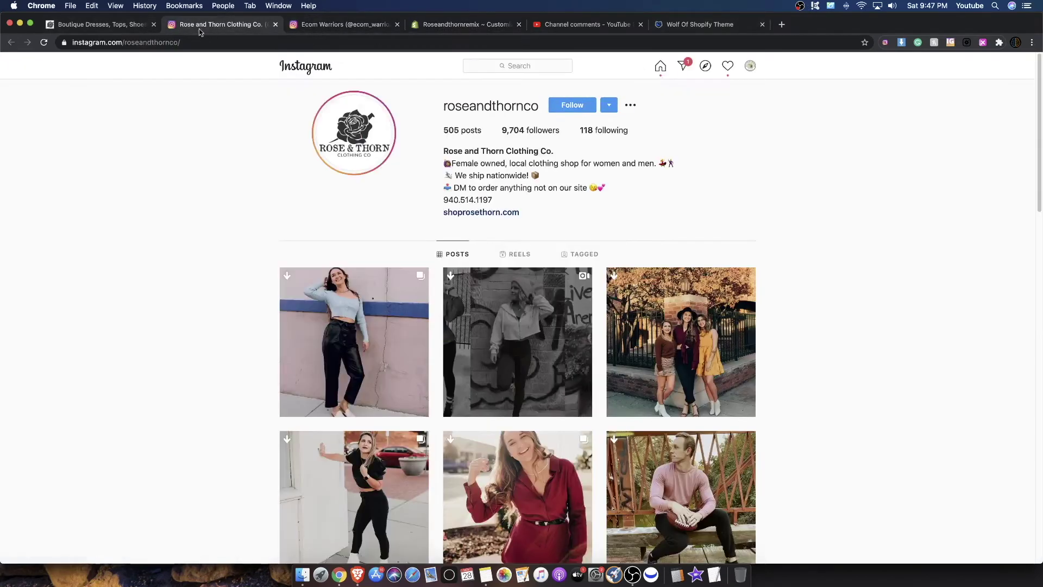
pyautogui.click(374, 296)
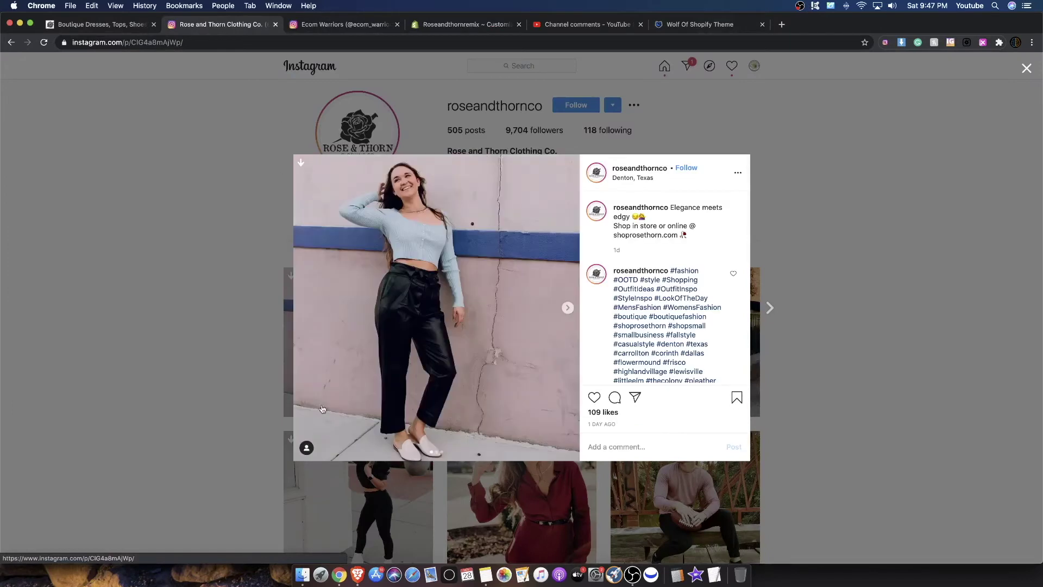
pyautogui.click(569, 310)
pyautogui.click(568, 310)
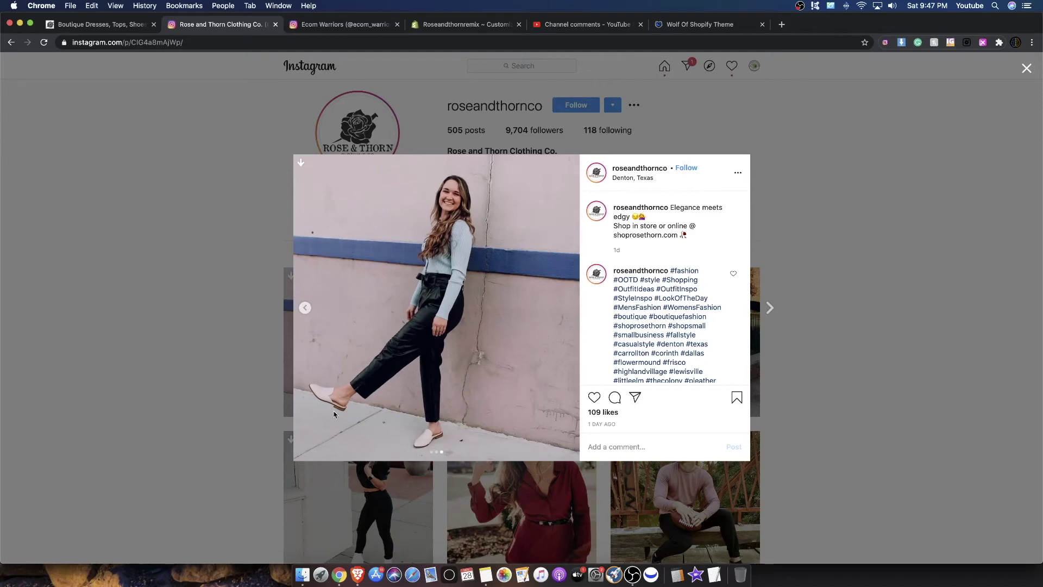
pyautogui.press('Escape')
# Step: Download the post photo of the man in the pink sweater with the image downloader extension and check its size in Preview
pyautogui.scroll(-2, 709, 364)
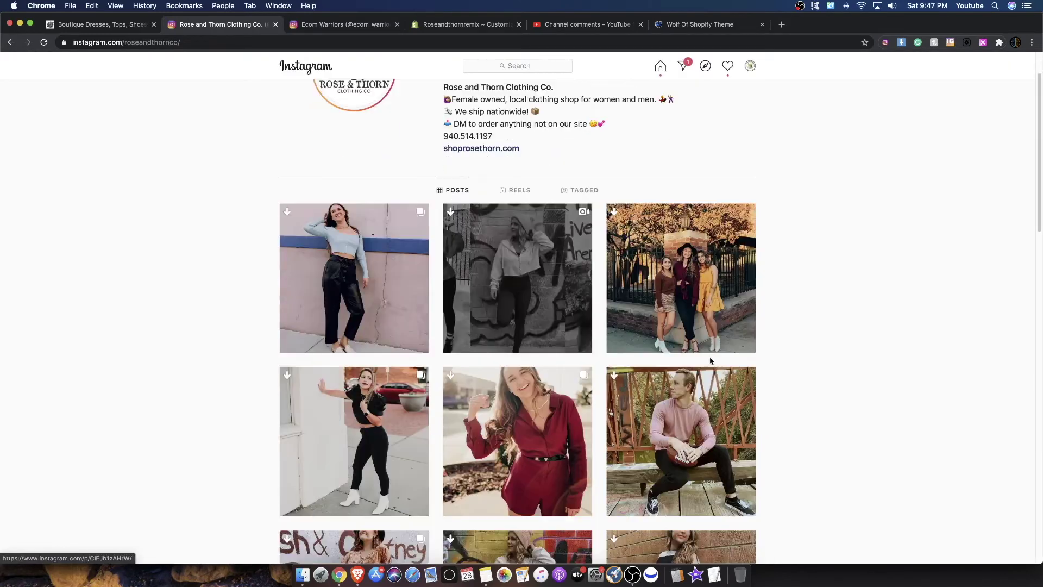
pyautogui.click(696, 386)
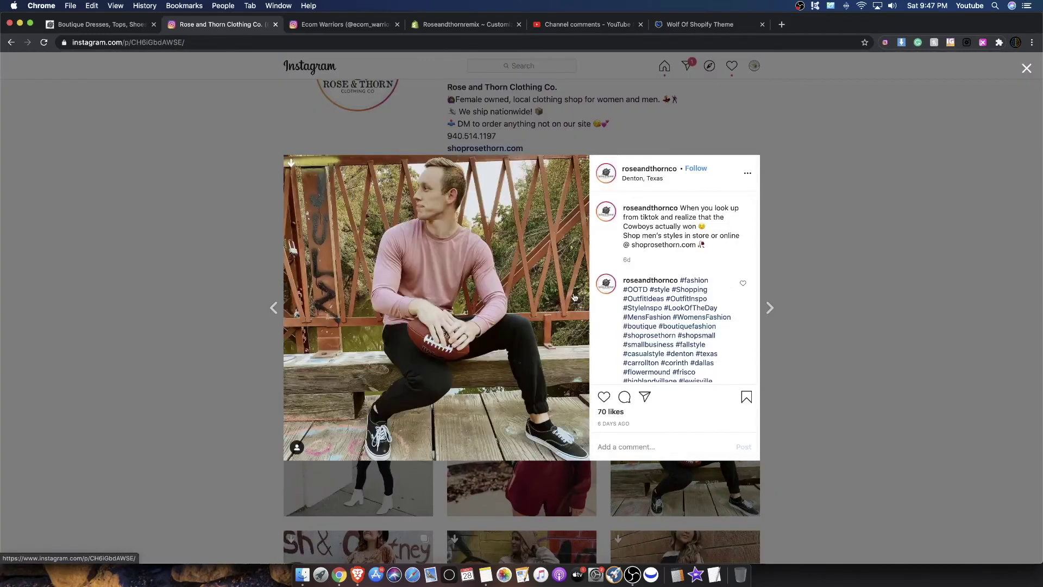
pyautogui.click(574, 298)
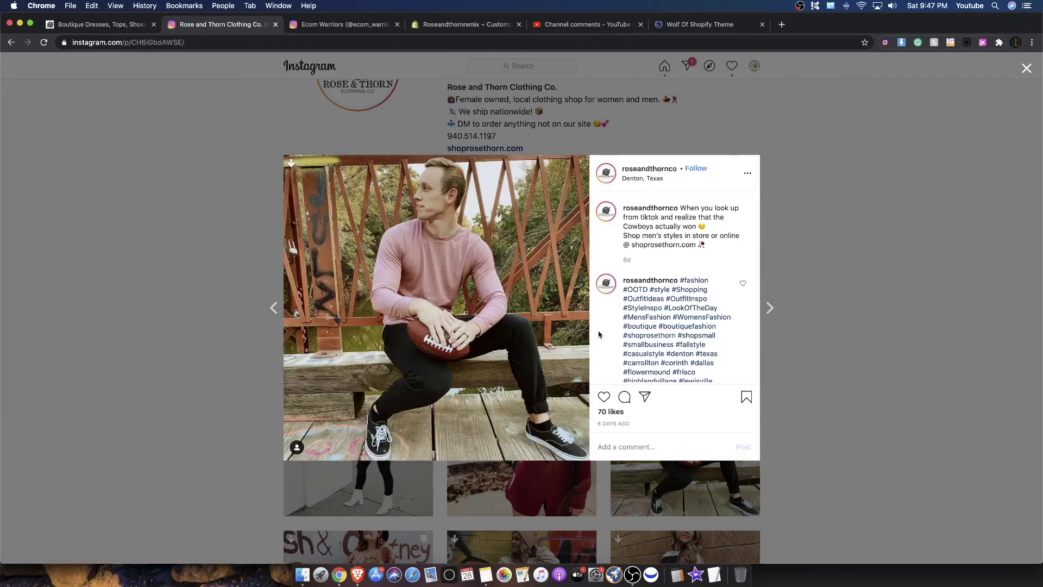
pyautogui.click(902, 44)
pyautogui.scroll(1, 856, 230)
pyautogui.click(892, 249)
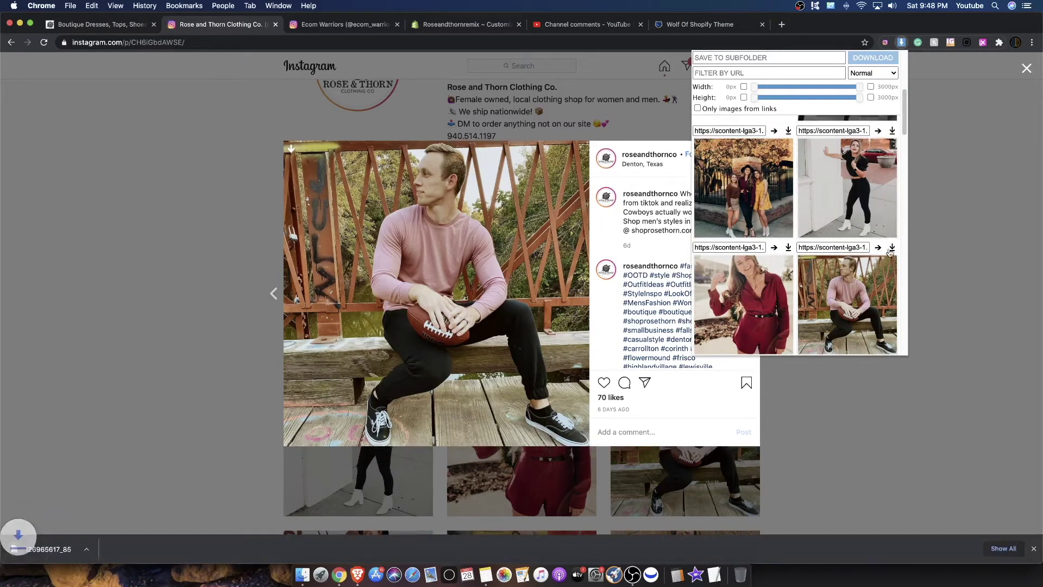
pyautogui.click(60, 549)
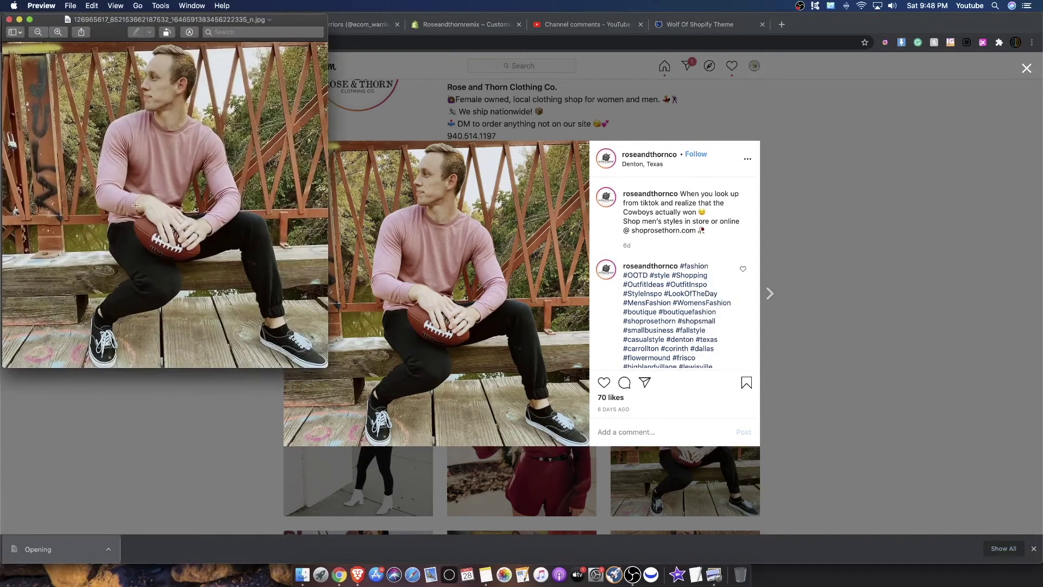
pyautogui.moveTo(191, 30); pyautogui.dragTo(766, 103)
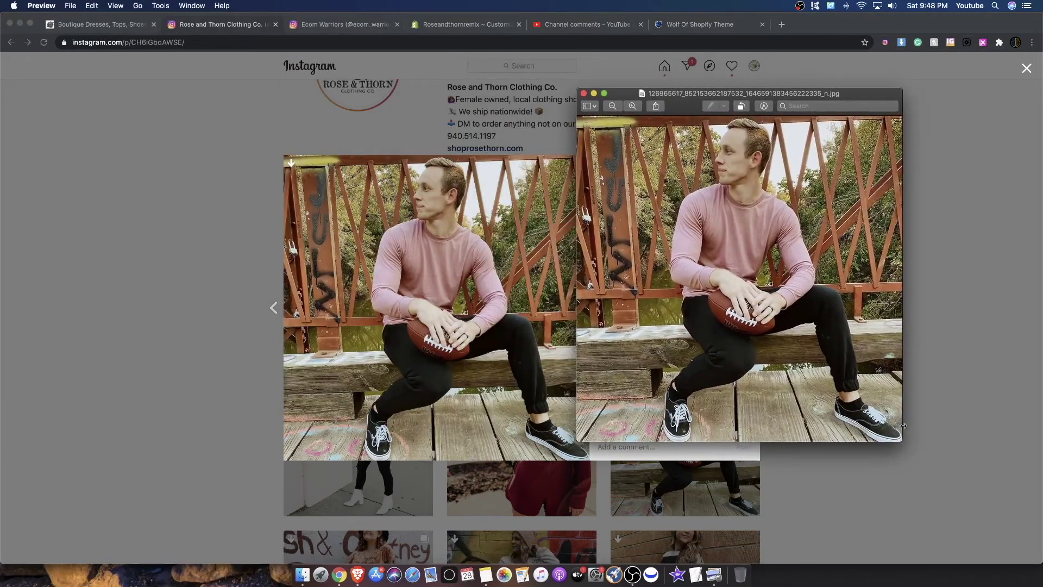
pyautogui.moveTo(902, 441); pyautogui.dragTo(799, 350)
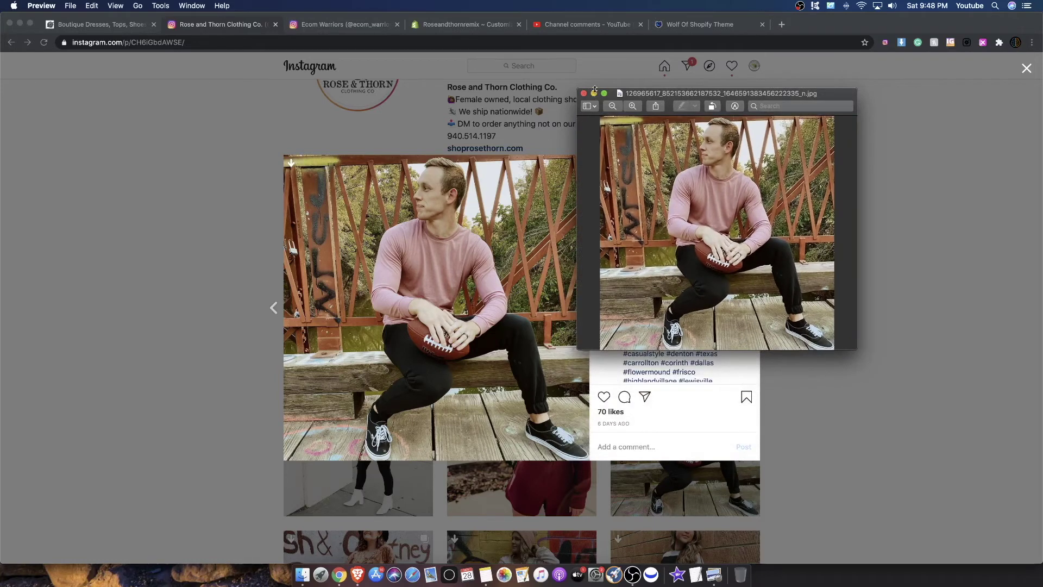
pyautogui.click(583, 93)
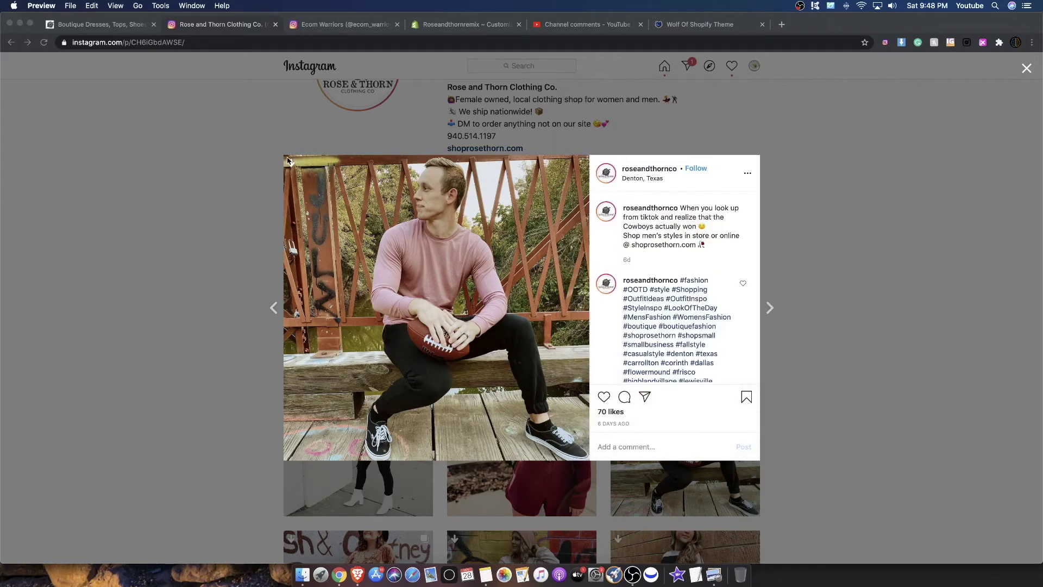
# Step: Save the pink sweater photo again directly from the Instagram post and compare the downloaded copy's size in Preview
pyautogui.click(291, 166)
pyautogui.click(291, 164)
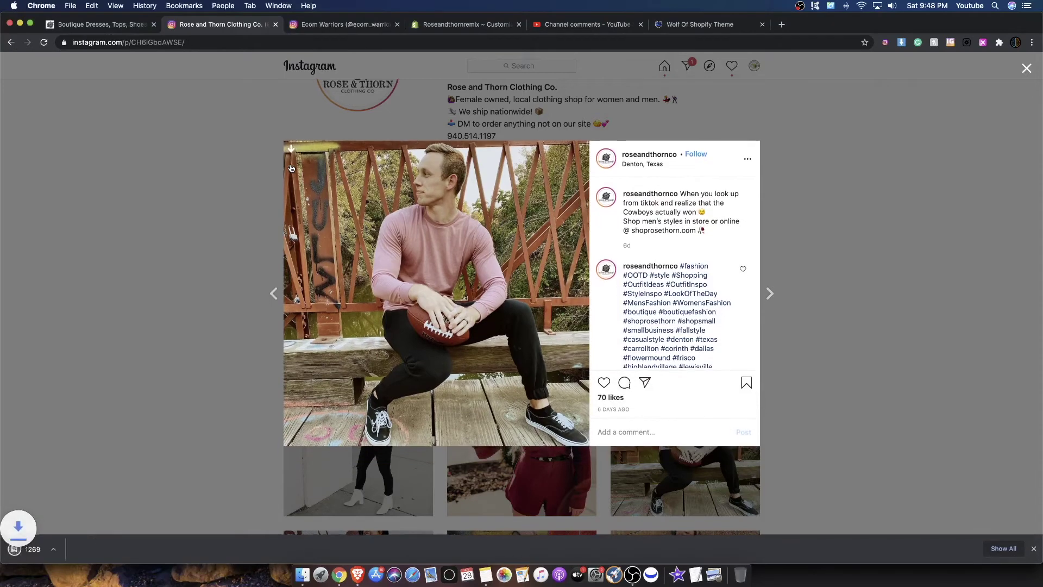
pyautogui.click(43, 550)
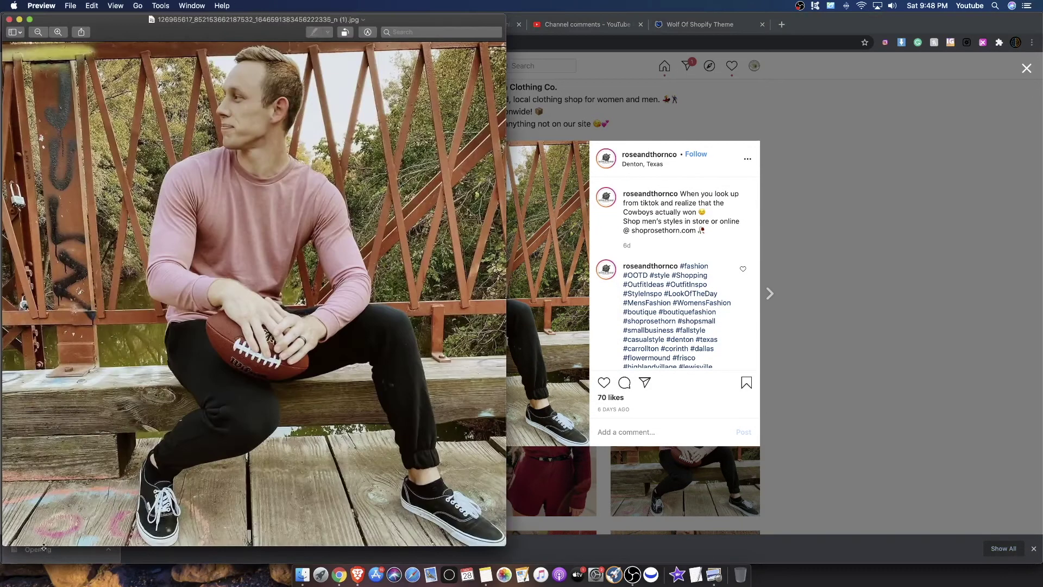
pyautogui.click(9, 20)
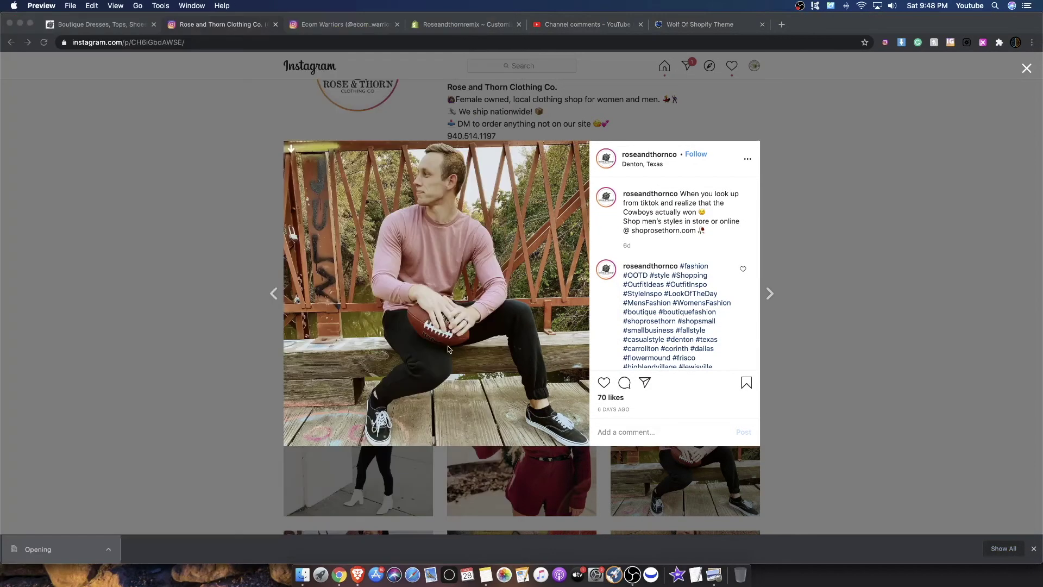
# Step: On the shoprosethorn.com home page, download the "The Pick of the Patch" photo of the man in the plaid shirt holding a football
pyautogui.click(100, 24)
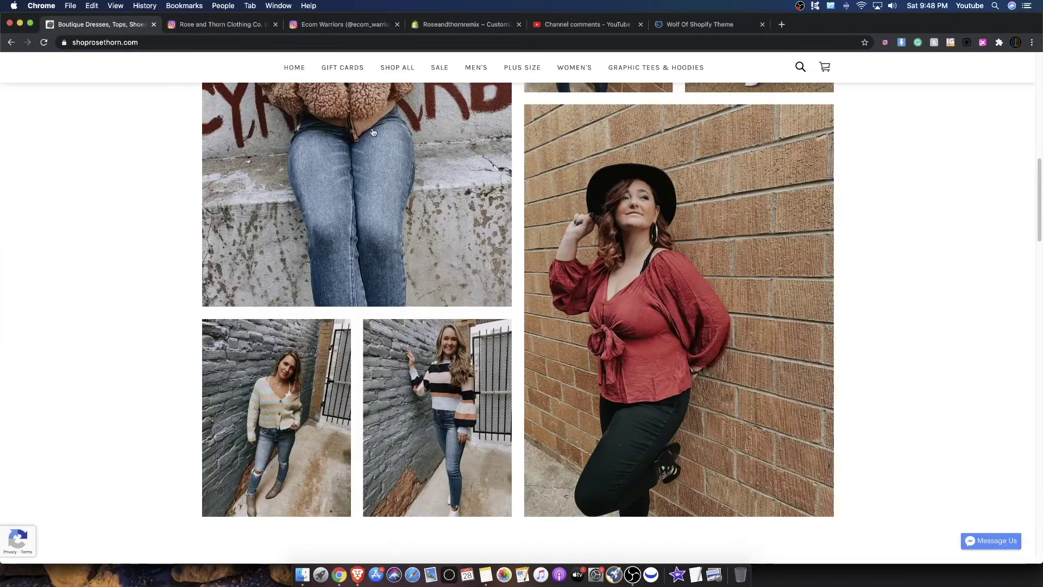
pyautogui.scroll(3, 535, 205)
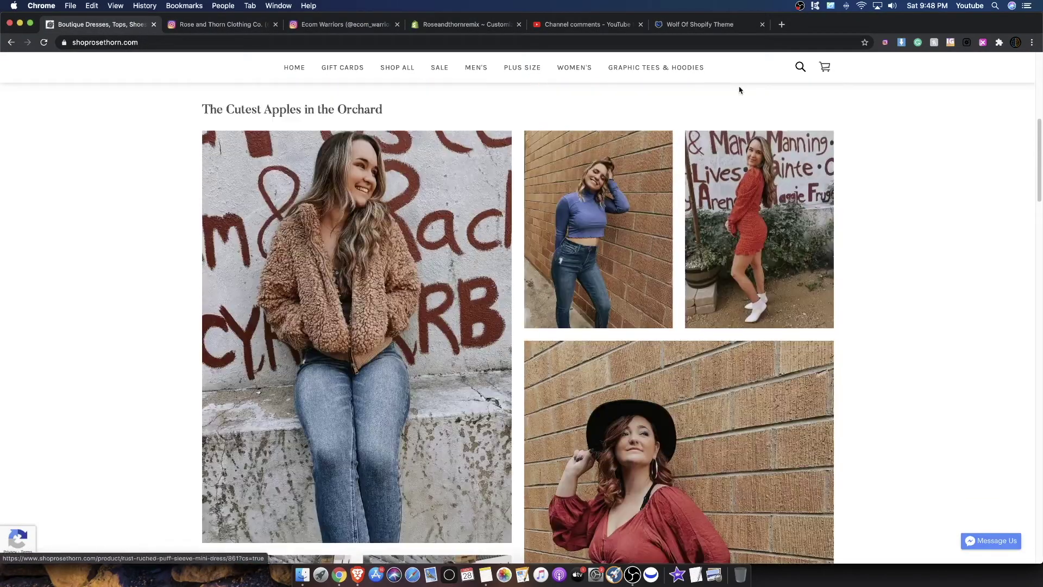
pyautogui.scroll(-8, 738, 89)
pyautogui.scroll(-6, 692, 162)
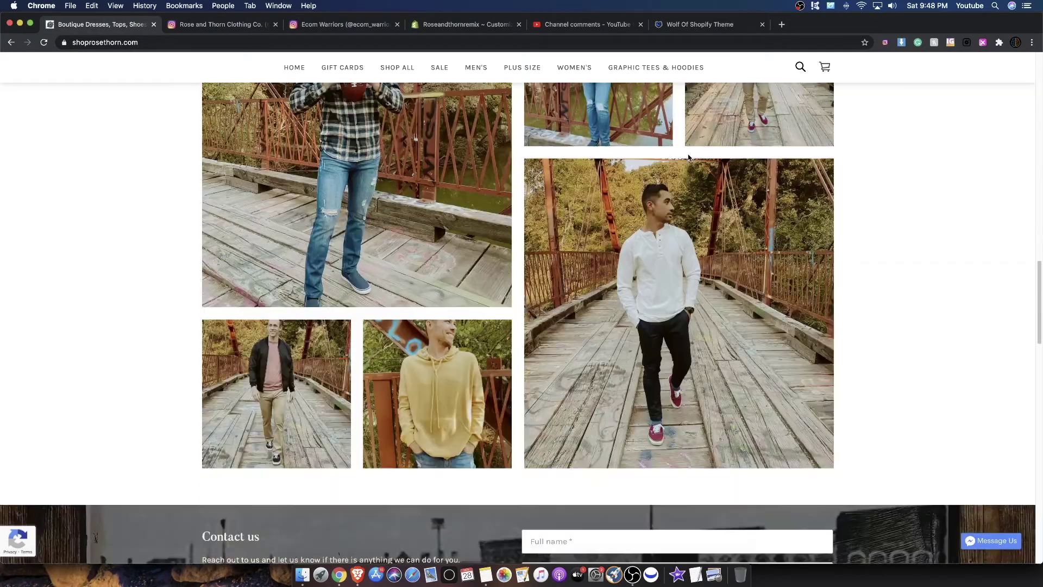
pyautogui.scroll(15, 400, 98)
pyautogui.scroll(-10, 401, 100)
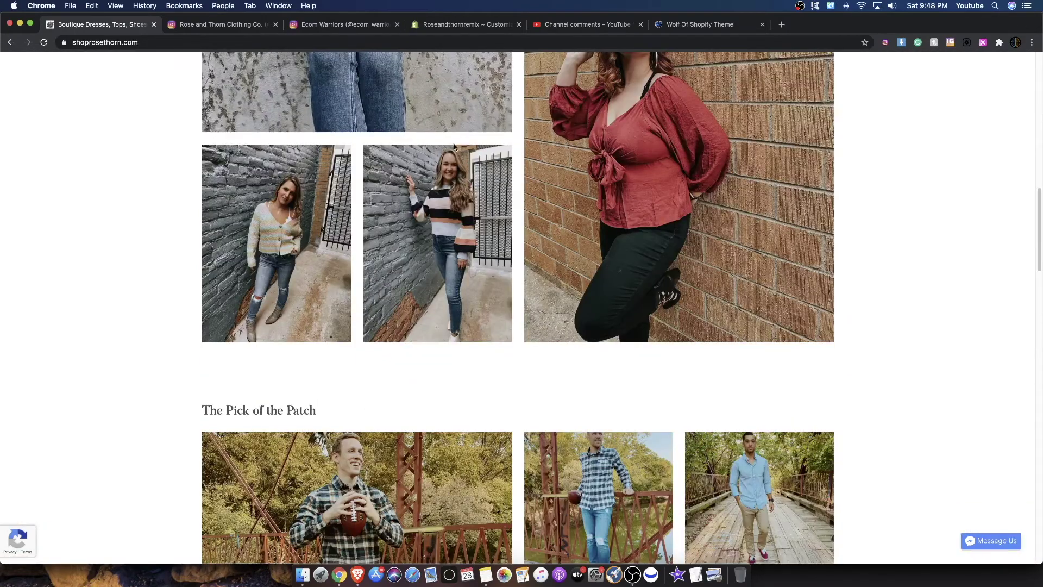
pyautogui.click(900, 47)
pyautogui.scroll(-5, 810, 194)
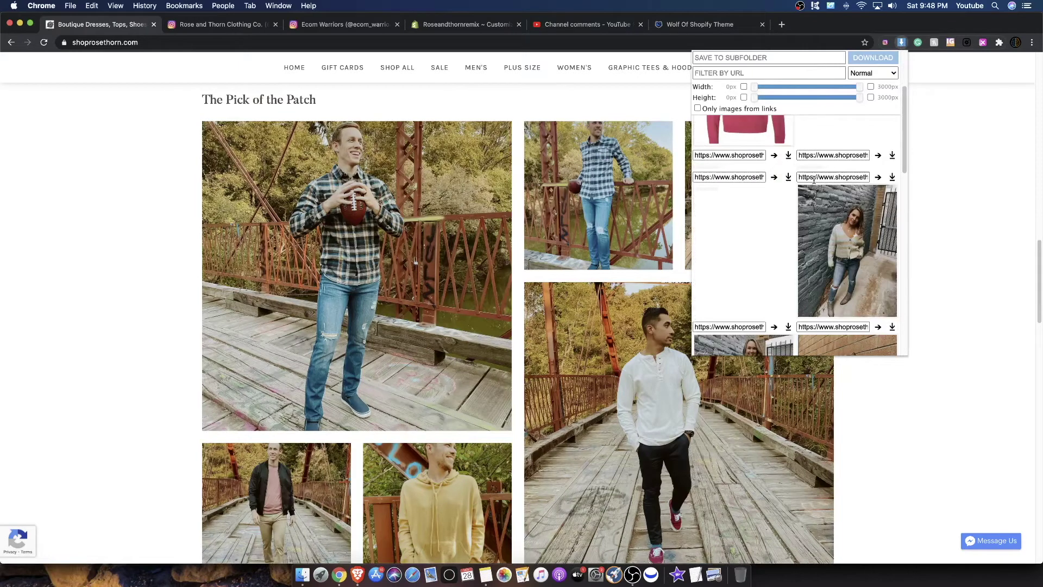
pyautogui.scroll(-6, 810, 194)
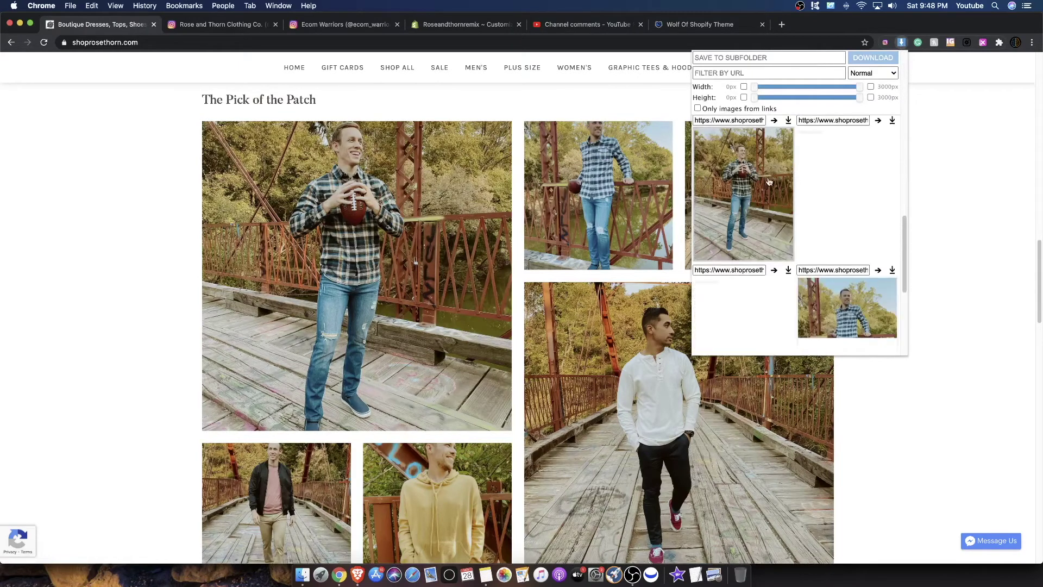
pyautogui.scroll(-2, 795, 171)
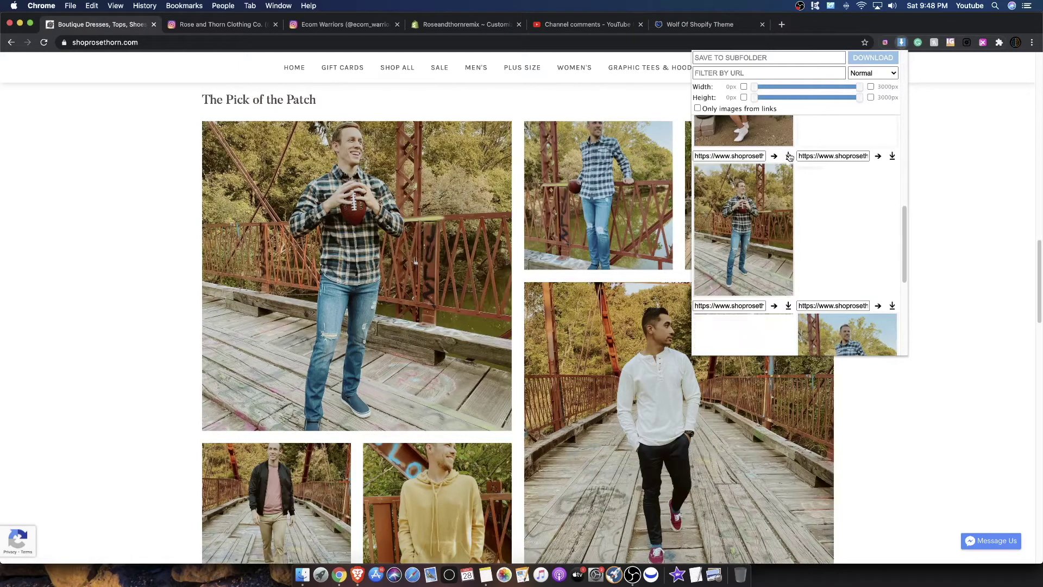
pyautogui.scroll(2, 790, 158)
pyautogui.scroll(-5, 780, 206)
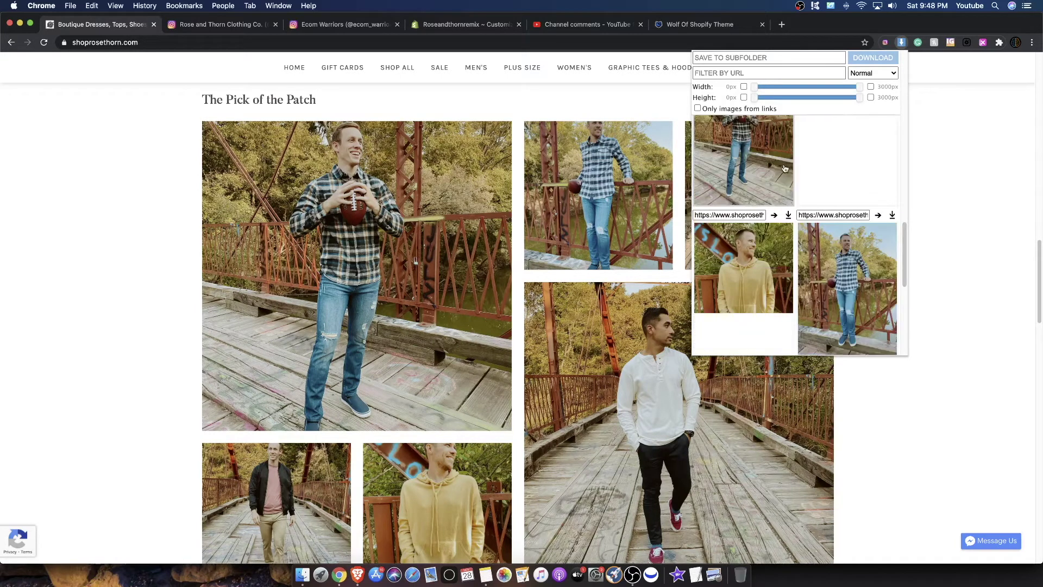
pyautogui.scroll(3, 787, 136)
pyautogui.scroll(-5, 790, 130)
pyautogui.scroll(2, 791, 133)
pyautogui.click(789, 134)
# Step: Download the photos of the woman in the blue cropped top and the woman in the striped sweater, plus one more model photo
pyautogui.scroll(5, 758, 167)
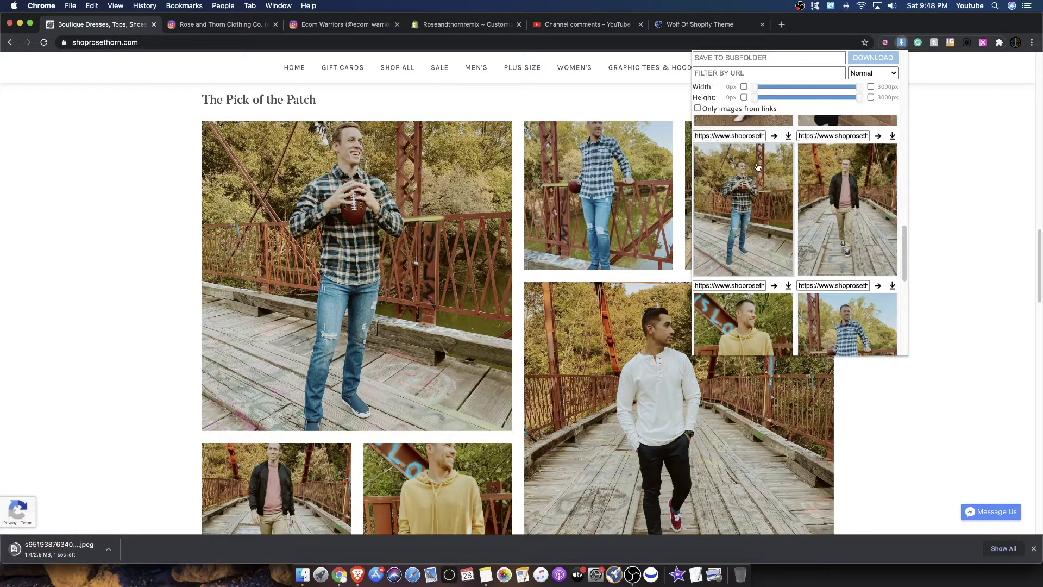
pyautogui.scroll(2, 759, 167)
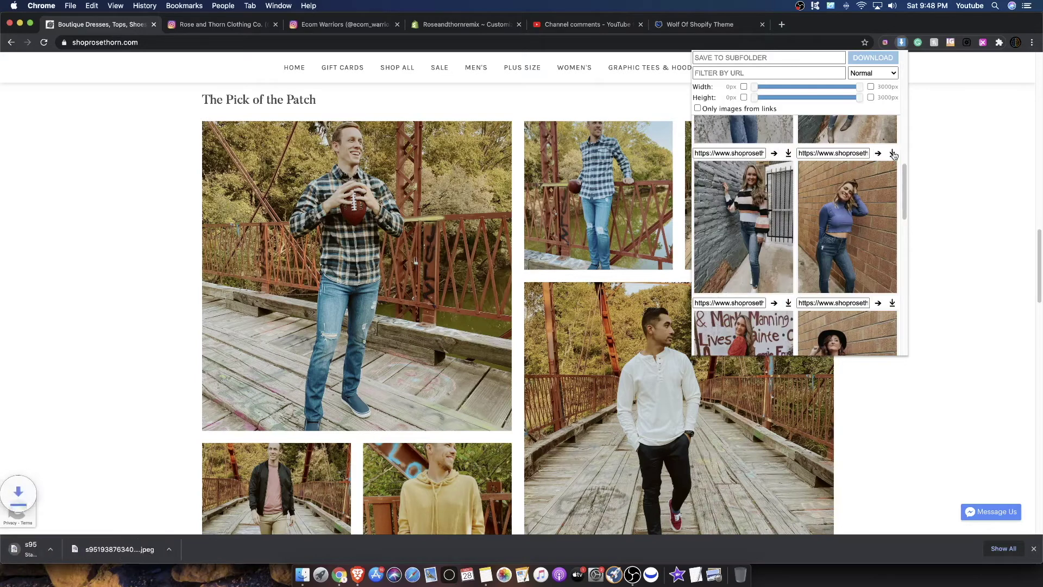
pyautogui.click(788, 153)
pyautogui.scroll(-3, 850, 234)
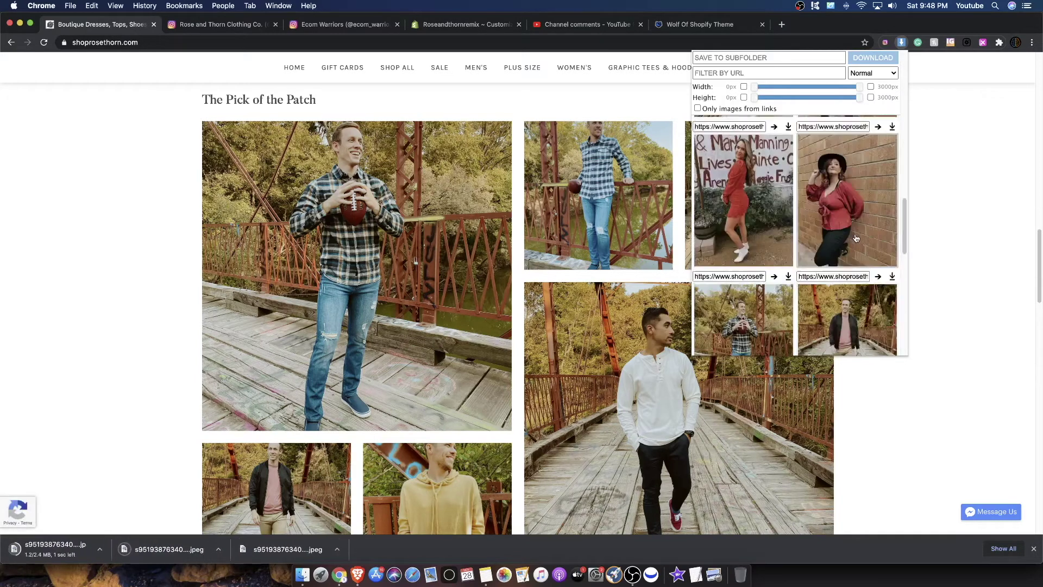
pyautogui.scroll(-2, 855, 238)
pyautogui.click(892, 179)
# Step: Dismiss the image downloader and switch back to the home page in the Shopify theme editor
pyautogui.click(203, 81)
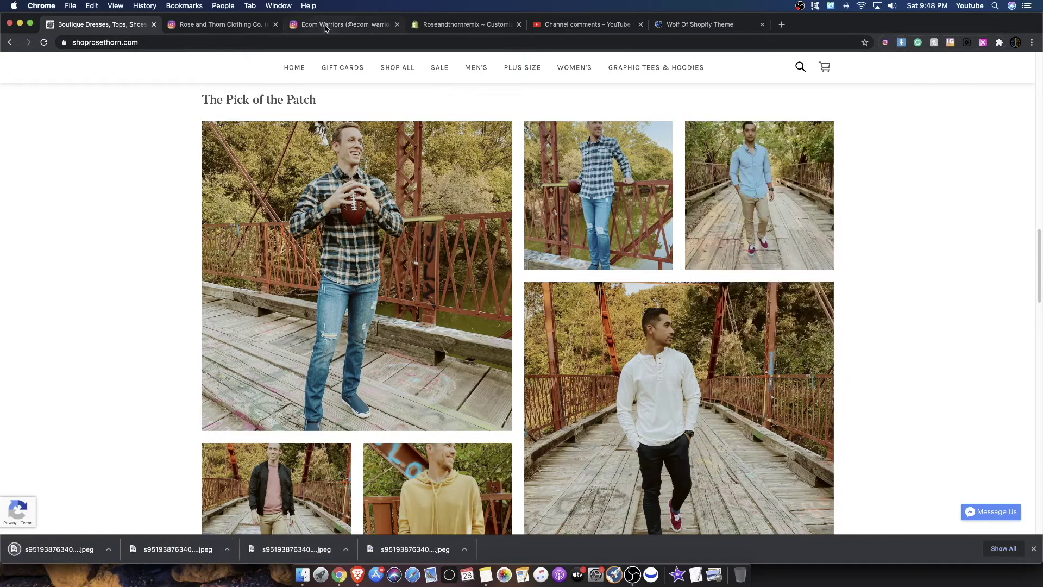
pyautogui.click(326, 24)
pyautogui.click(462, 24)
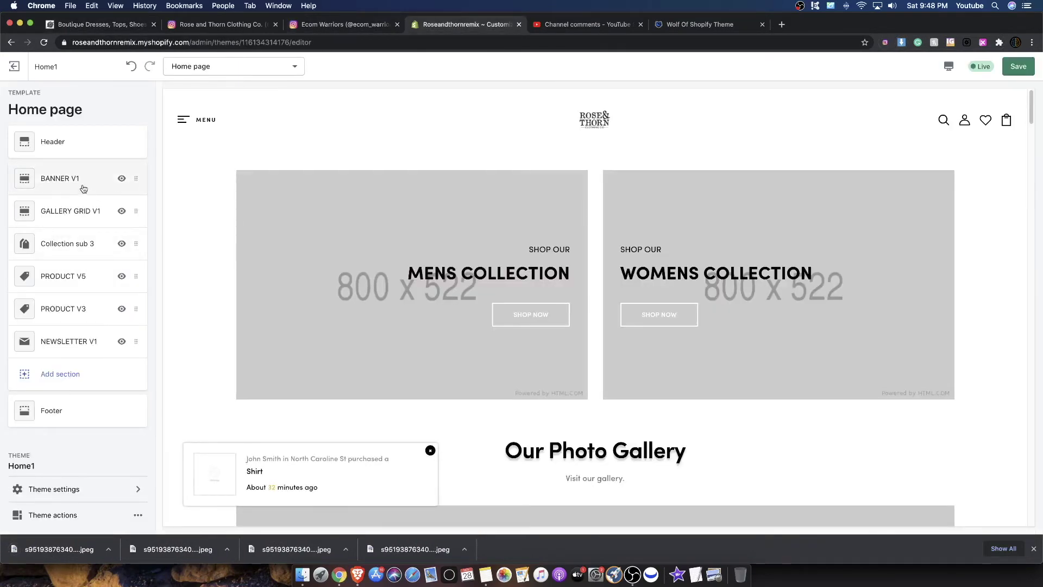
# Step: Open the image library for the first BANNER V1 image and upload the four downloaded model photos
pyautogui.click(83, 185)
pyautogui.click(76, 217)
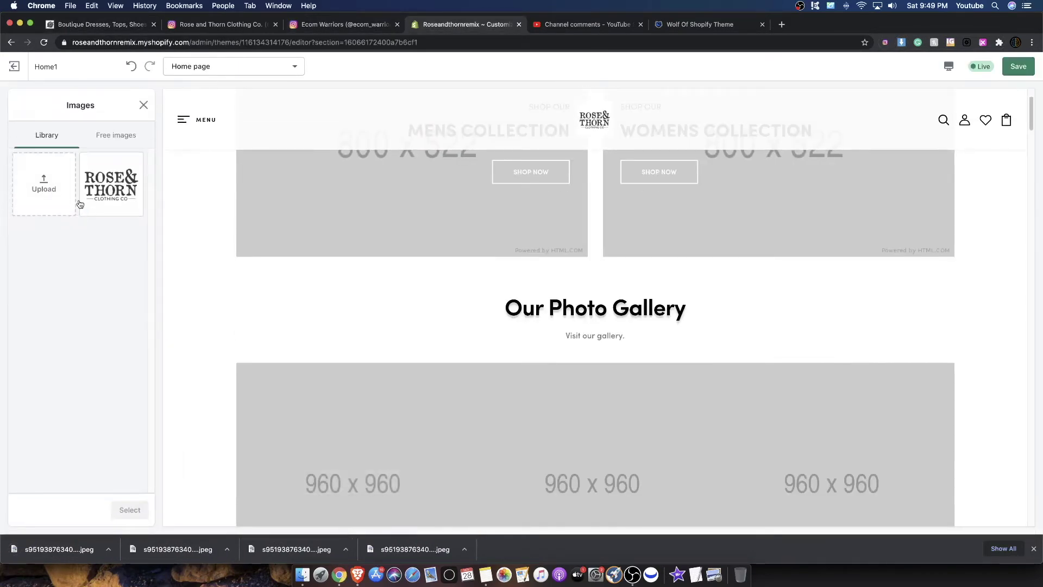
pyautogui.moveTo(67, 553); pyautogui.dragTo(48, 217)
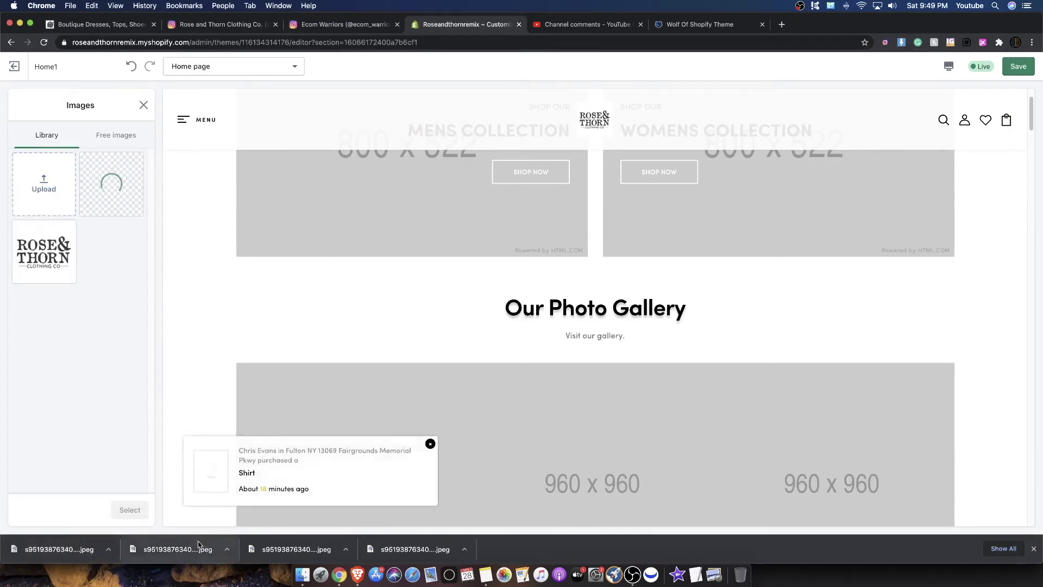
pyautogui.moveTo(200, 540); pyautogui.dragTo(67, 253)
pyautogui.moveTo(48, 200); pyautogui.dragTo(117, 187)
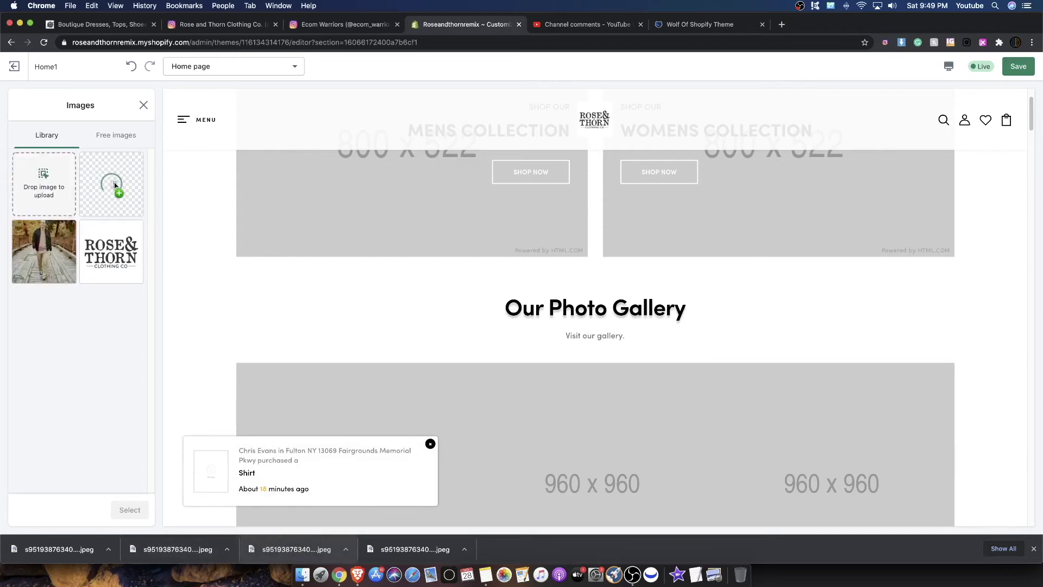
pyautogui.moveTo(41, 166); pyautogui.dragTo(43, 169)
pyautogui.moveTo(405, 550); pyautogui.dragTo(29, 203)
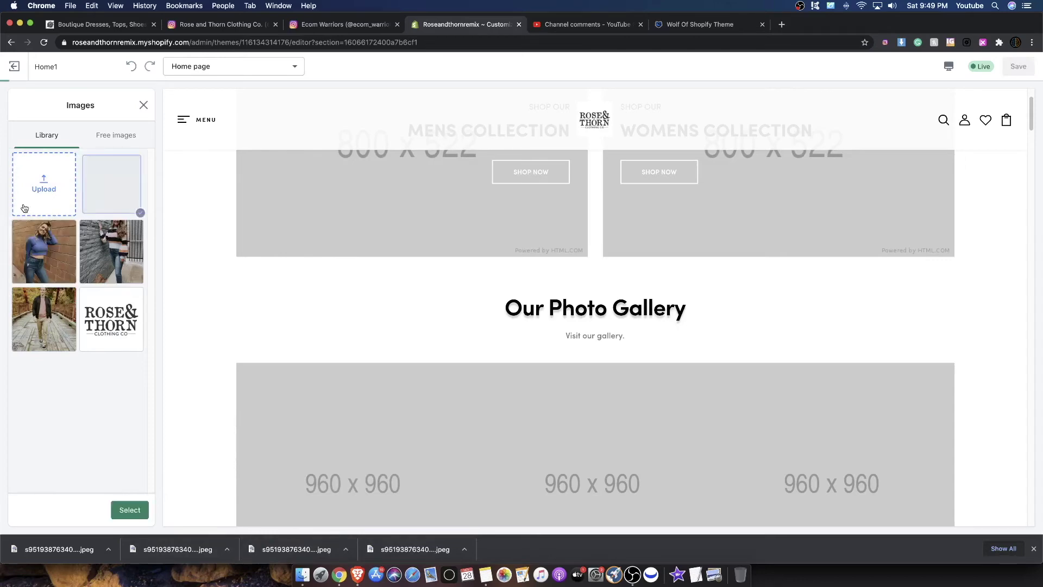
# Step: Set the banner 1 image to the man in the plaid shirt, after trying the striped sweater photo there
pyautogui.scroll(1, 455, 337)
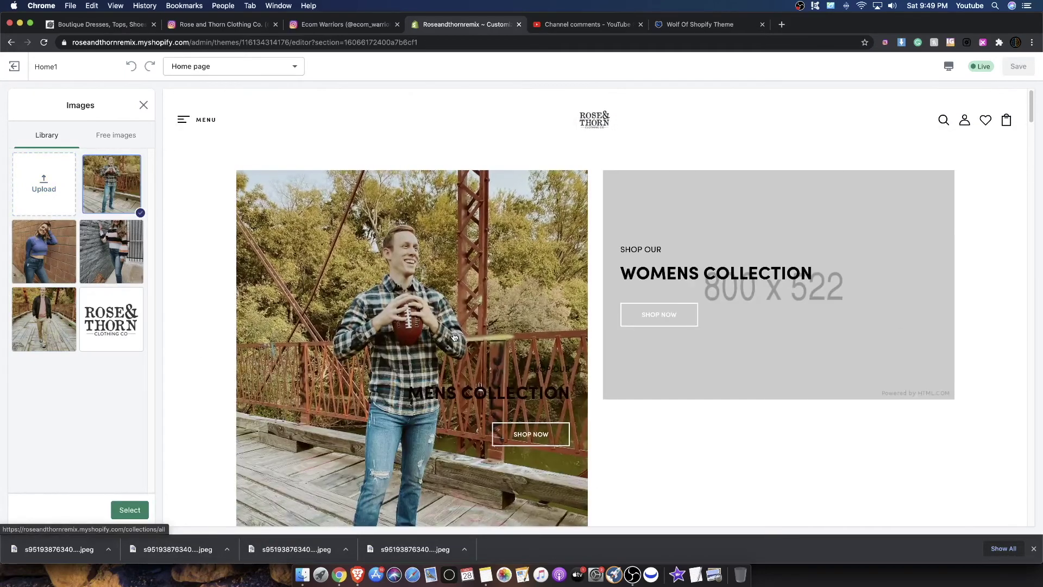
pyautogui.scroll(-2, 455, 338)
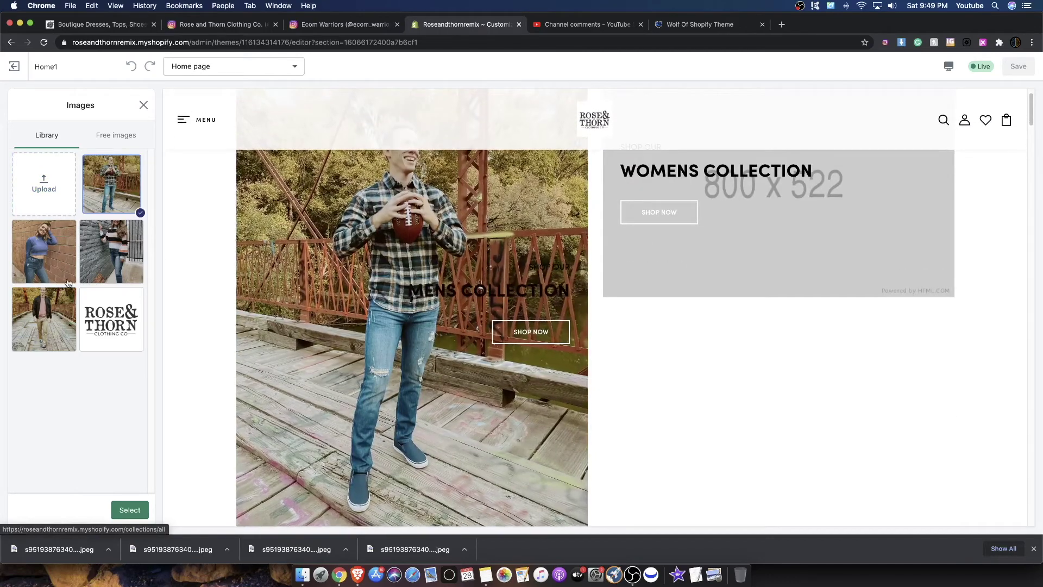
pyautogui.click(112, 251)
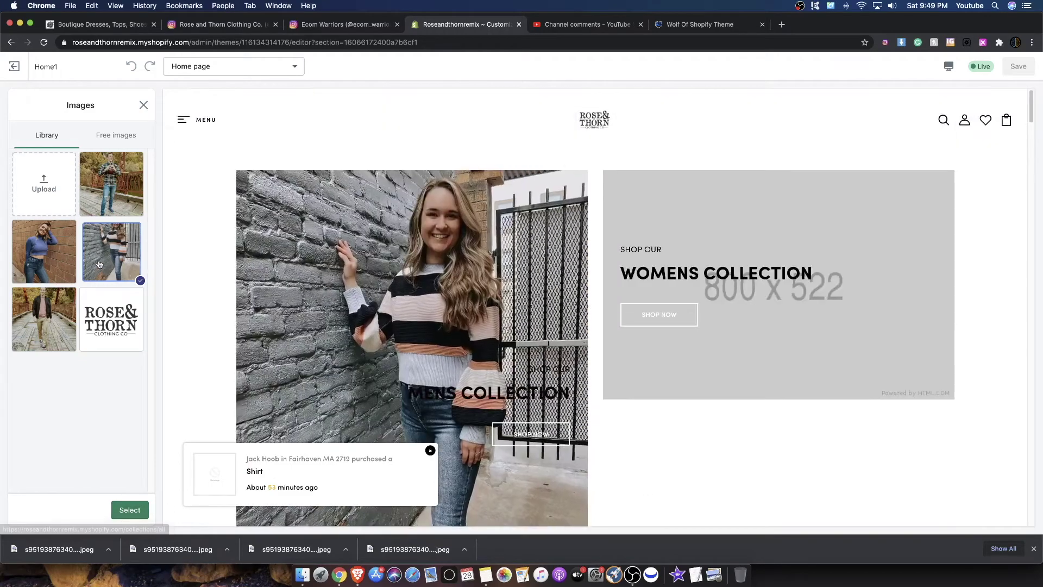
pyautogui.click(116, 191)
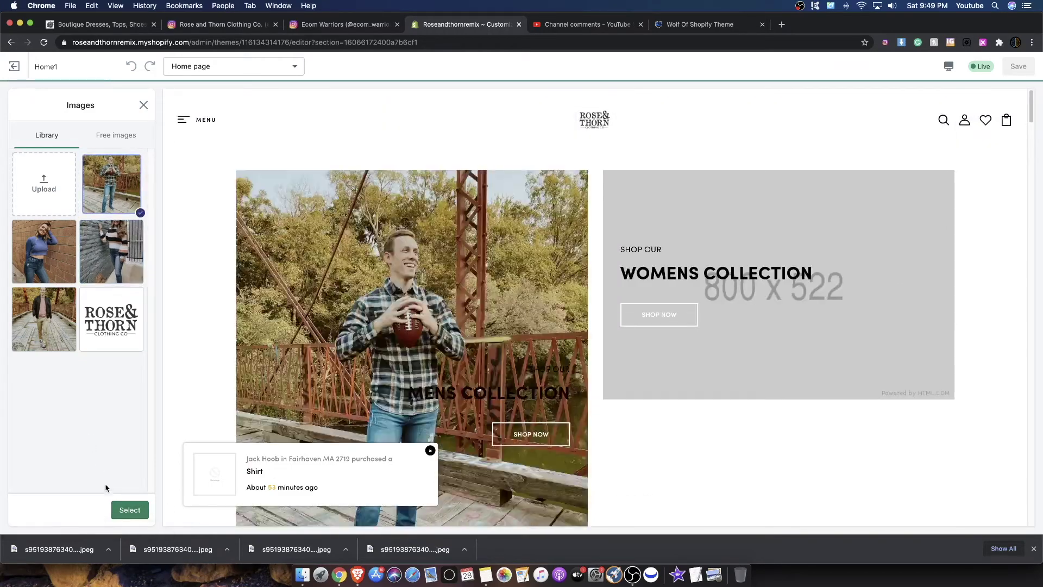
pyautogui.click(130, 511)
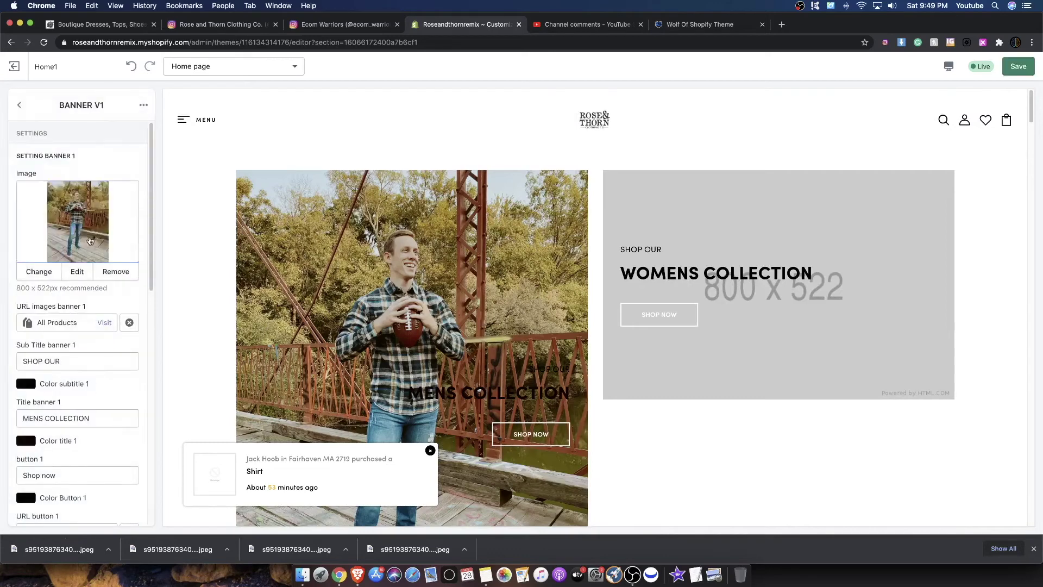
# Step: Set the banner 2 image to the photo of the woman in the striped sweater
pyautogui.scroll(-5, 82, 271)
pyautogui.click(79, 188)
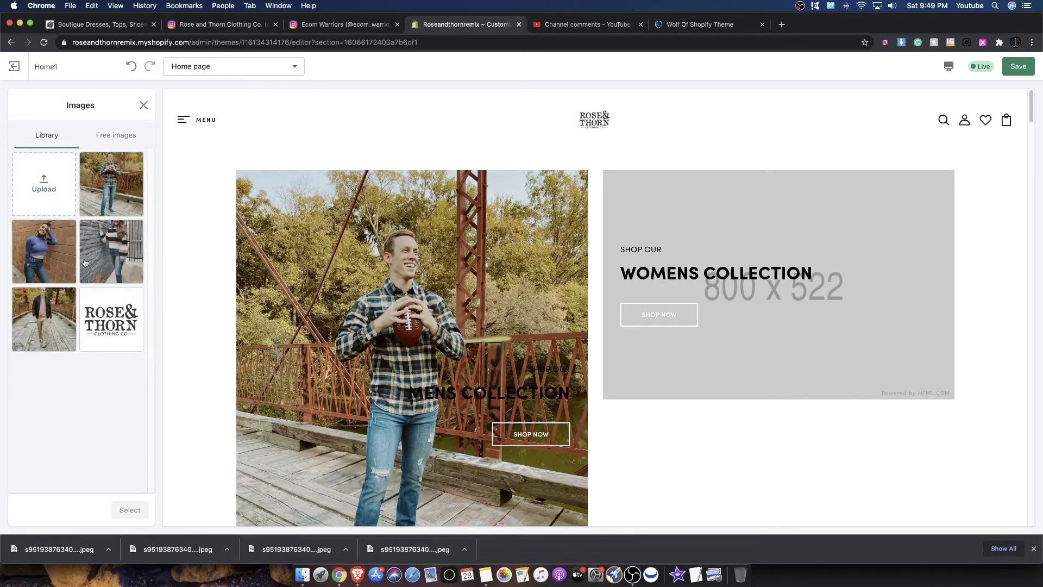
pyautogui.click(111, 255)
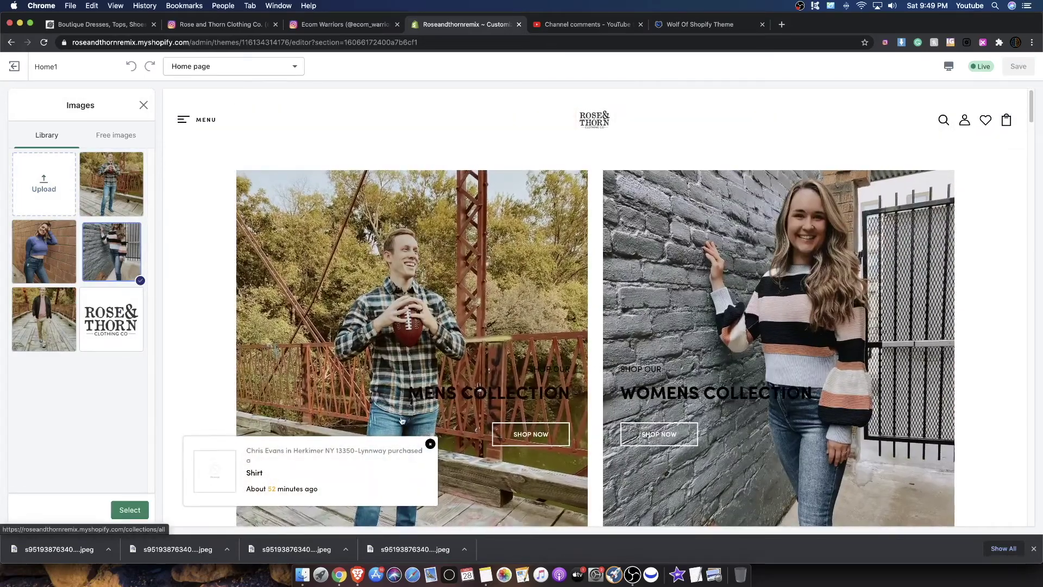
pyautogui.click(130, 510)
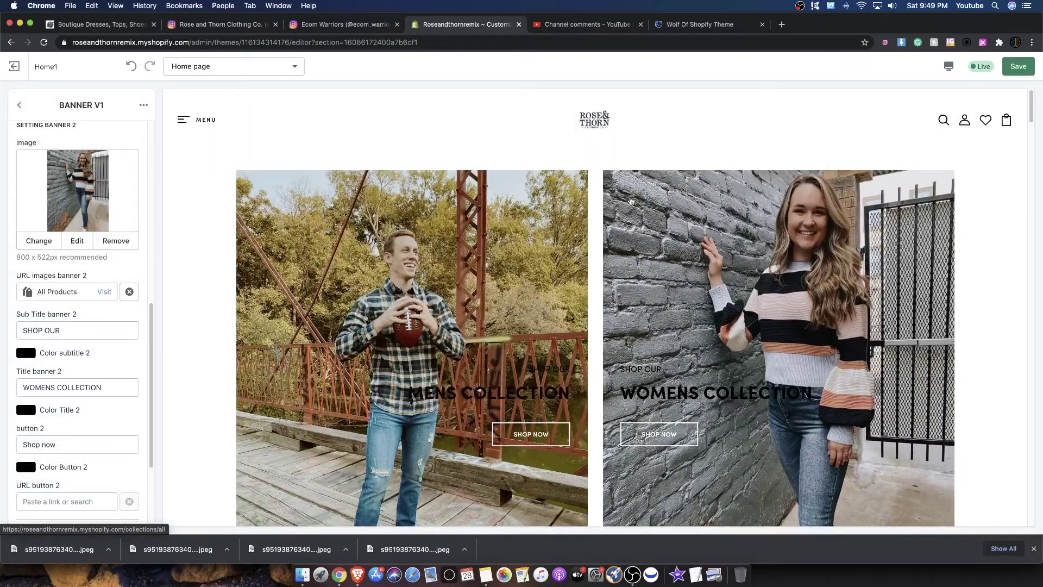
# Step: Review both banner photos in the preview, dismiss the downloads bar and save the theme changes
pyautogui.scroll(-3, 471, 288)
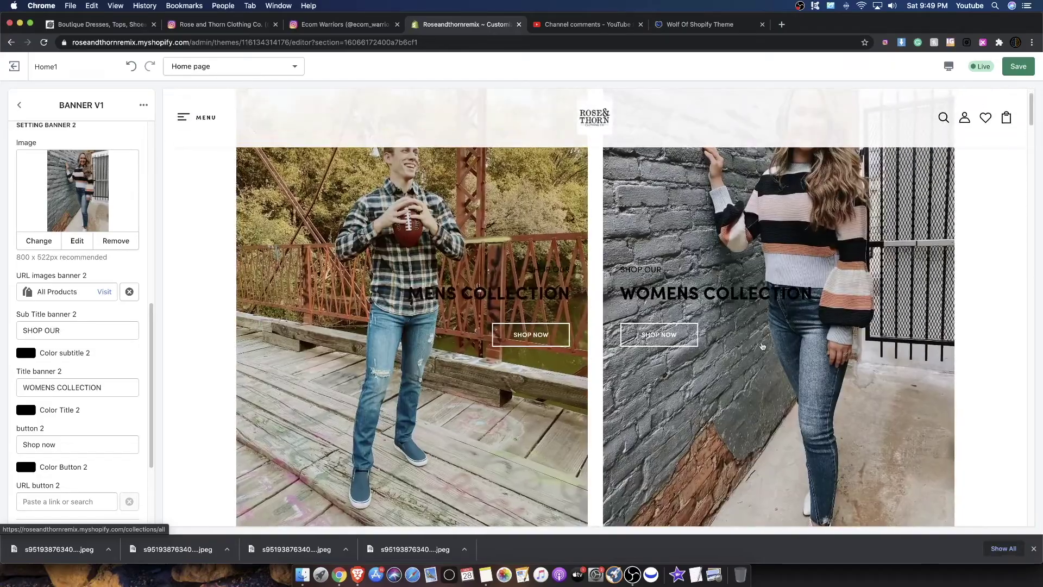
pyautogui.scroll(-2, 645, 278)
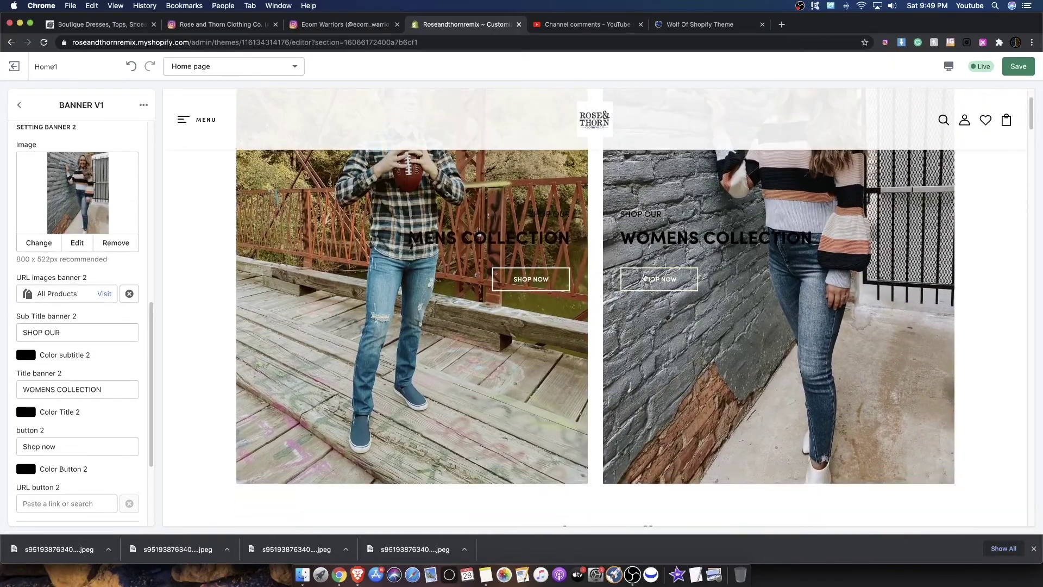
pyautogui.scroll(4, 600, 267)
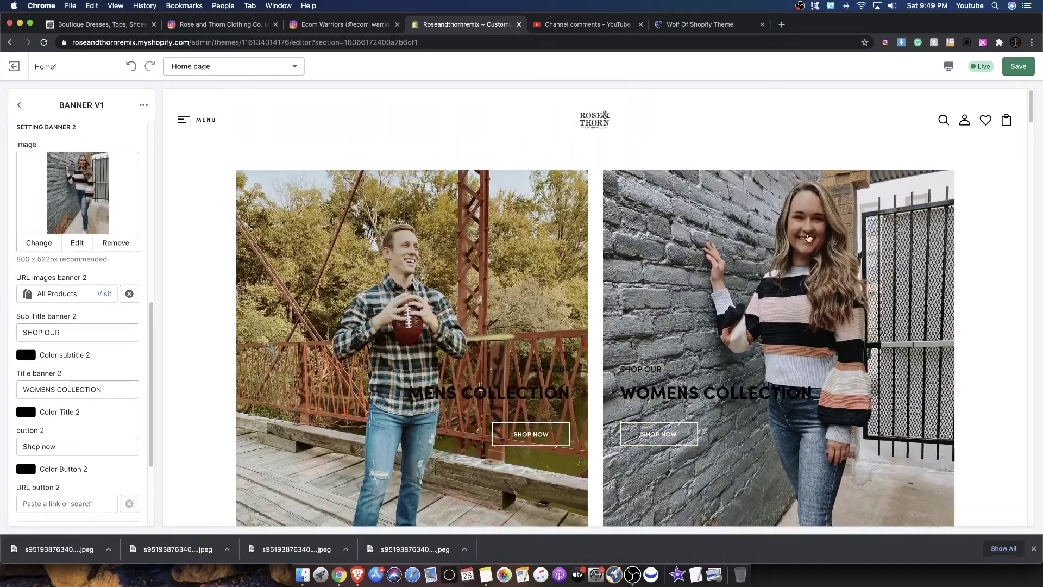
pyautogui.scroll(-4, 788, 222)
pyautogui.scroll(4, 606, 252)
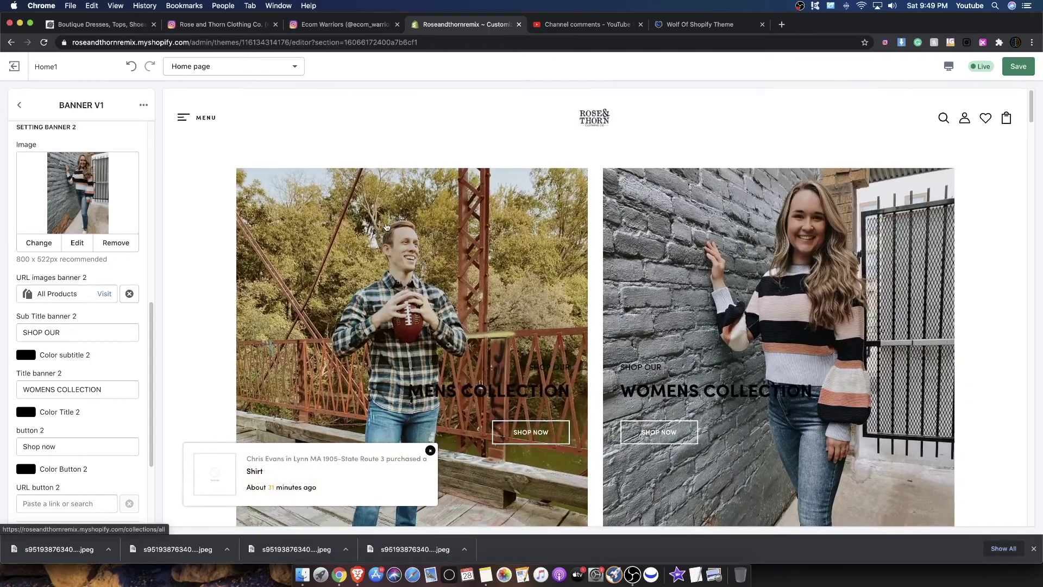
pyautogui.scroll(-1, 281, 146)
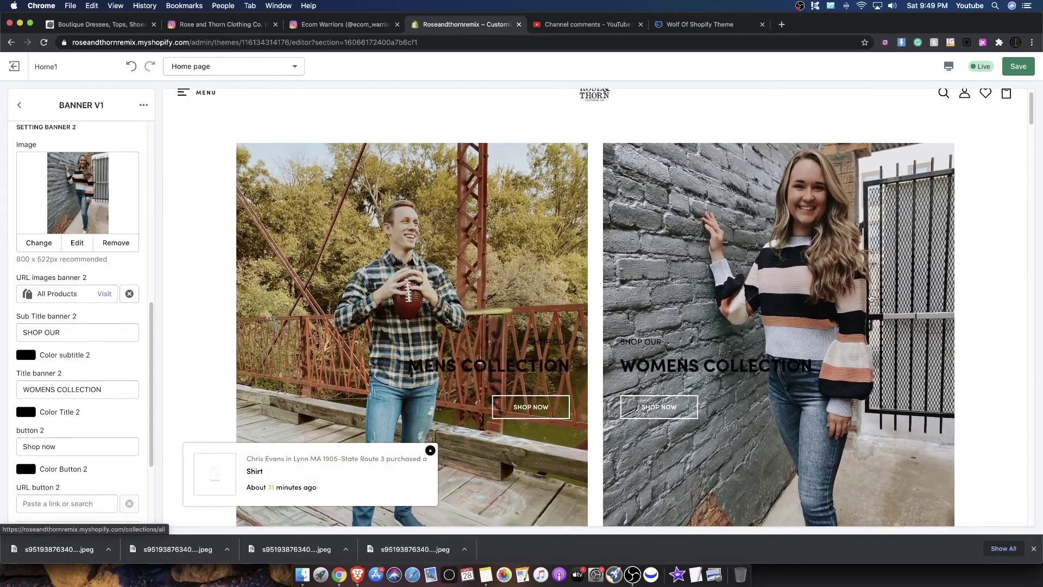
pyautogui.click(1034, 549)
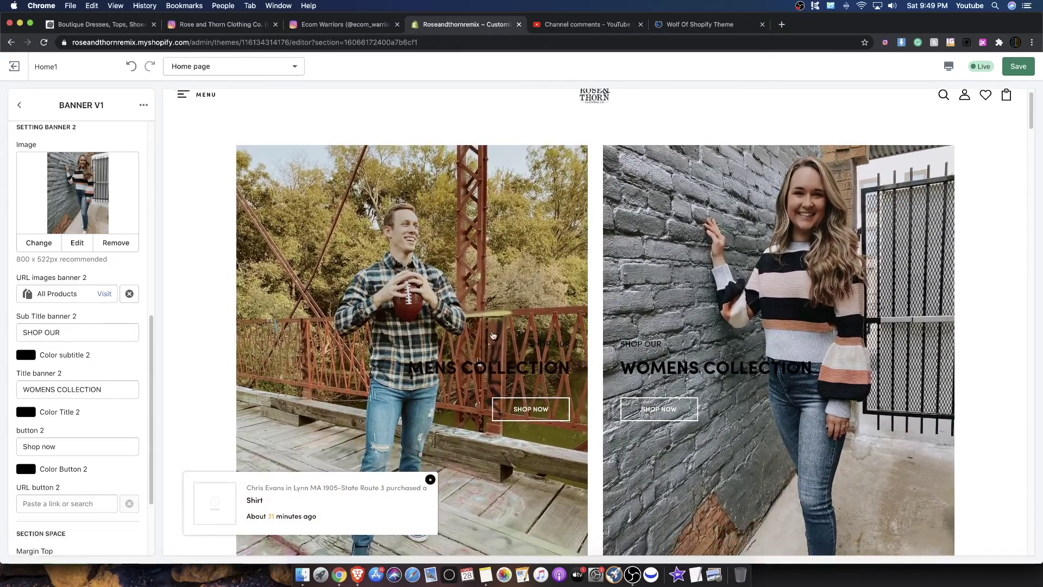
pyautogui.scroll(-5, 318, 326)
pyautogui.scroll(4, 318, 326)
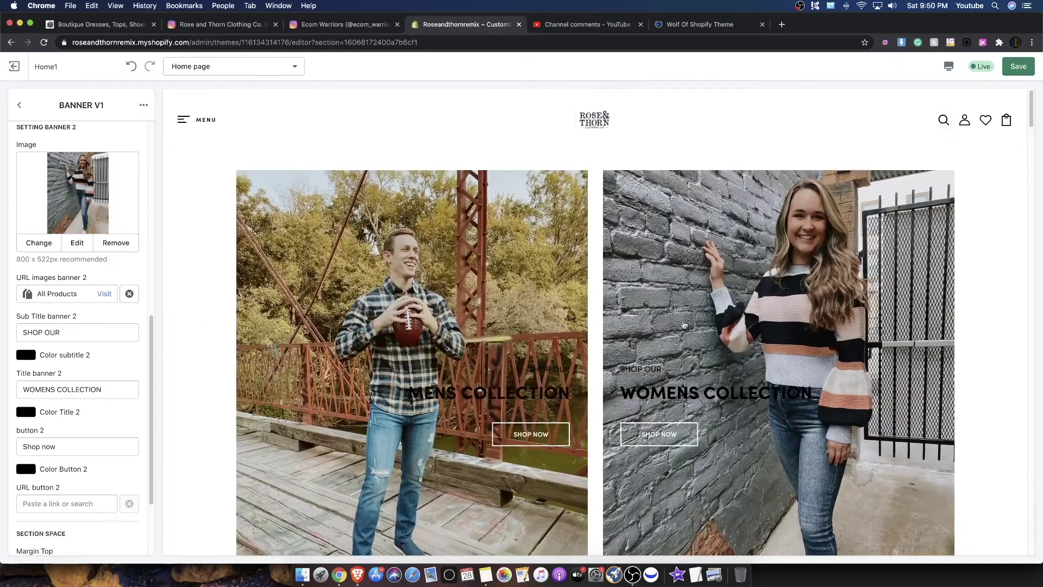
pyautogui.click(1014, 67)
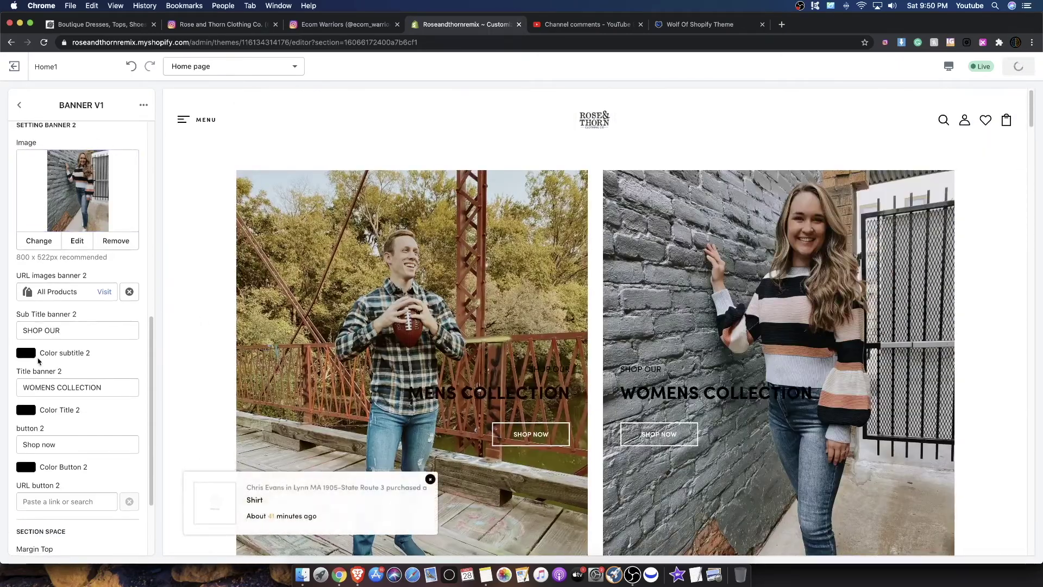
# Step: Set the subtitle and title colors of banner 2 to white (#FFFFFF)
pyautogui.click(30, 356)
pyautogui.click(110, 350)
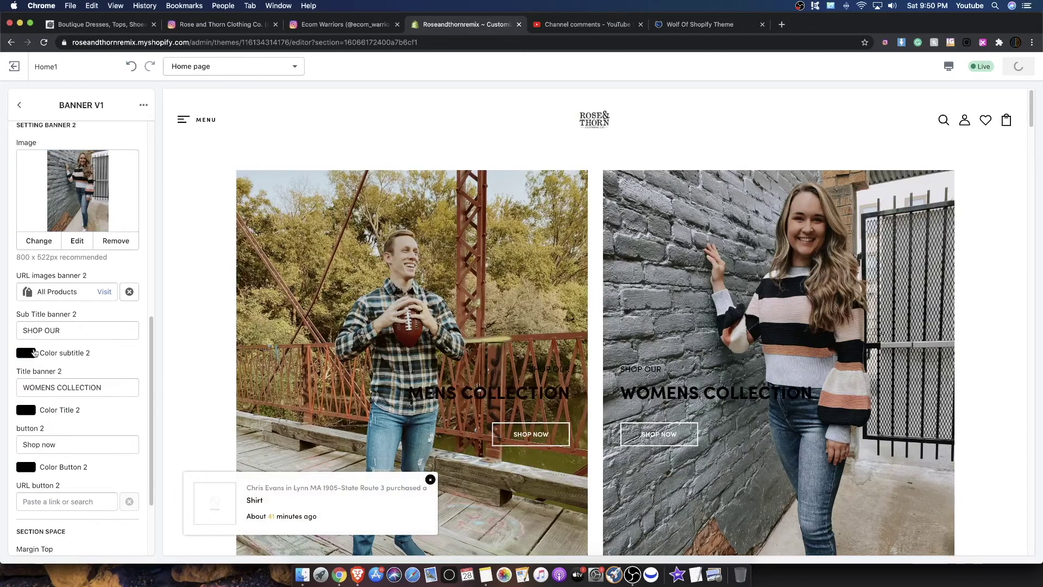
pyautogui.click(30, 353)
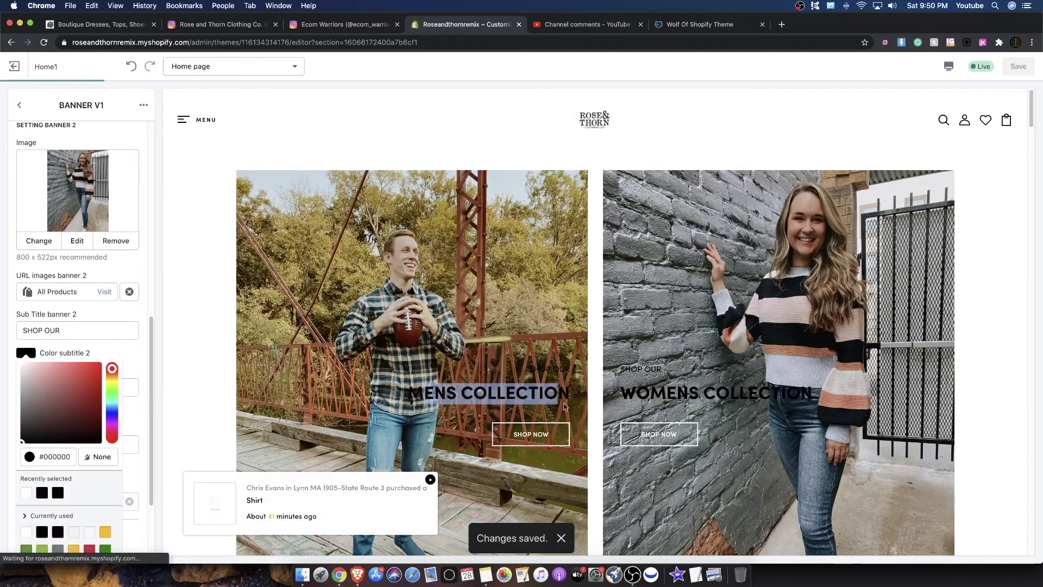
pyautogui.click(137, 353)
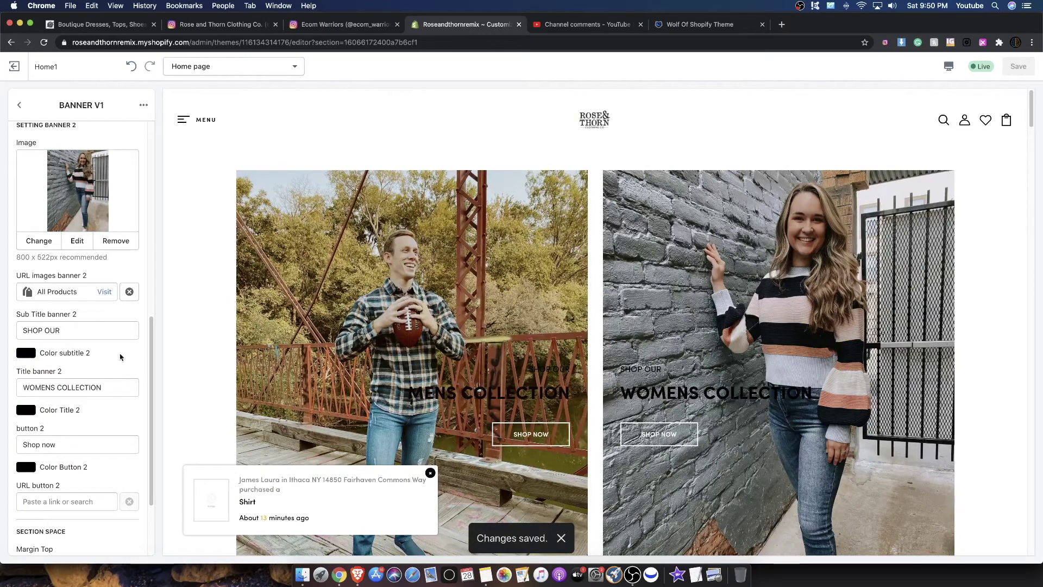
pyautogui.click(25, 355)
pyautogui.click(7, 361)
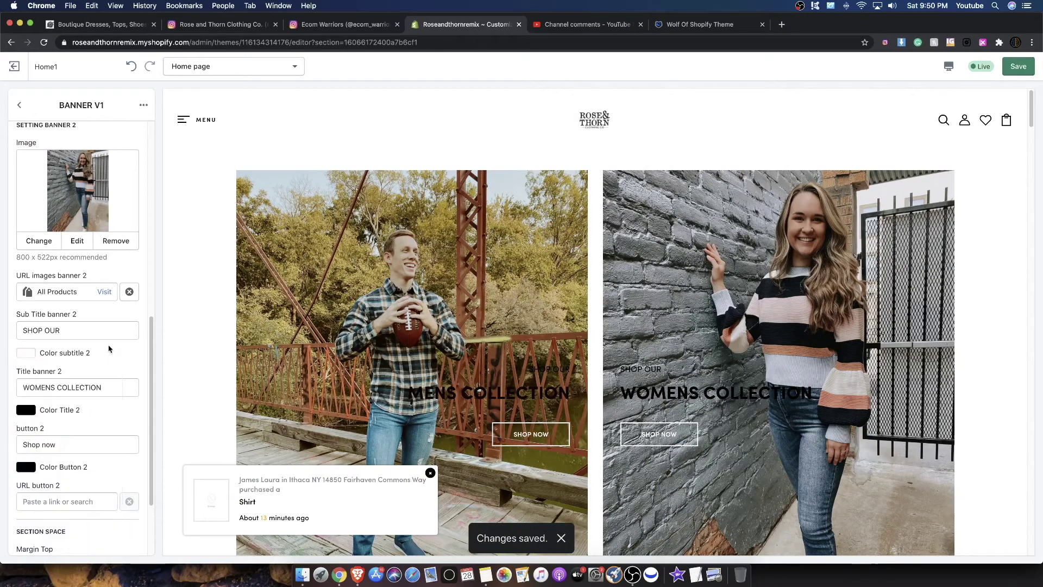
pyautogui.click(30, 414)
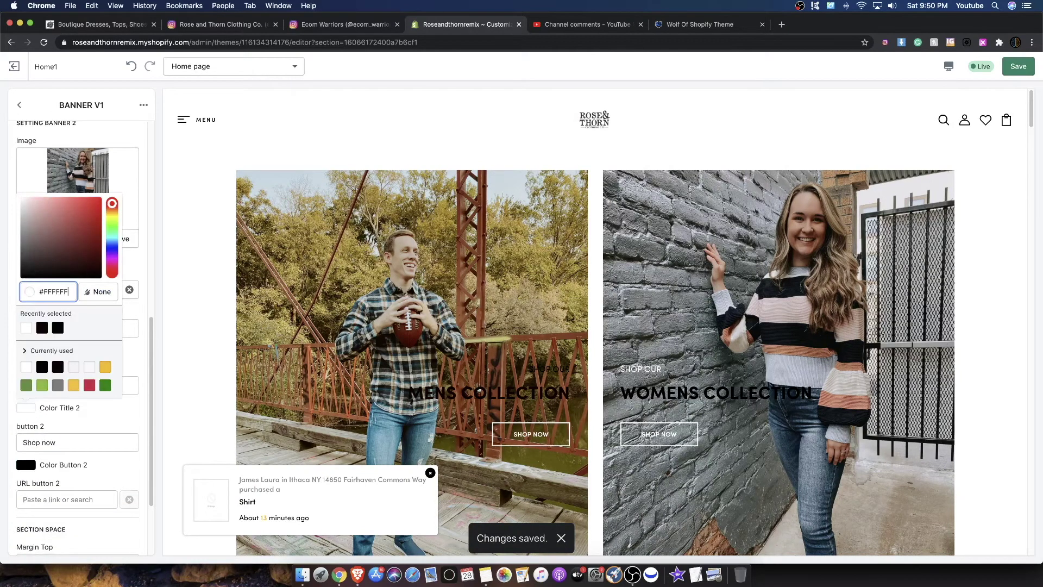
pyautogui.click(142, 248)
# Step: Set the subtitle and title colors of banner 1, the mens collection banner, to white
pyautogui.scroll(-2, 532, 265)
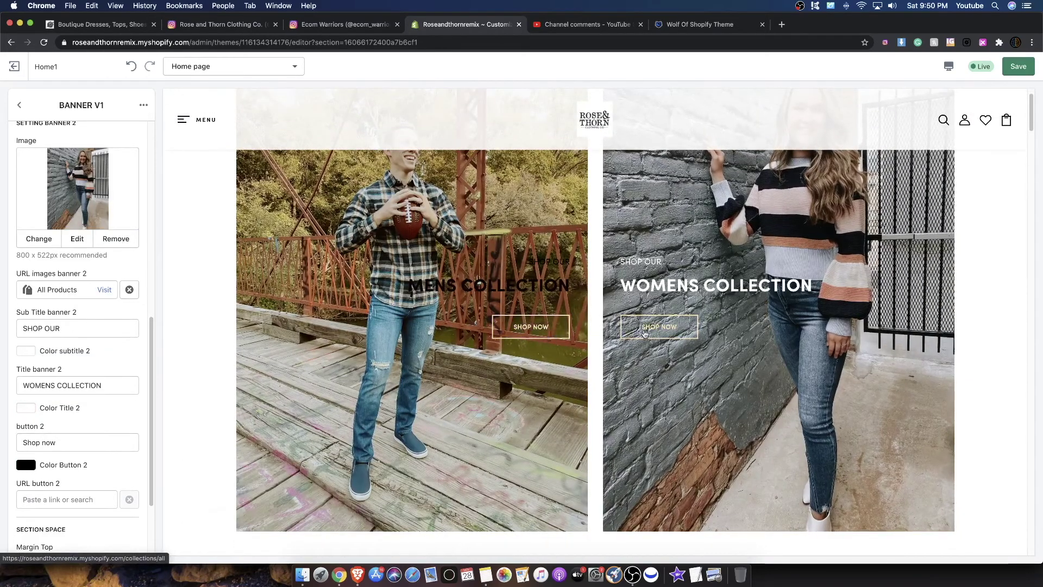
pyautogui.scroll(-4, 39, 333)
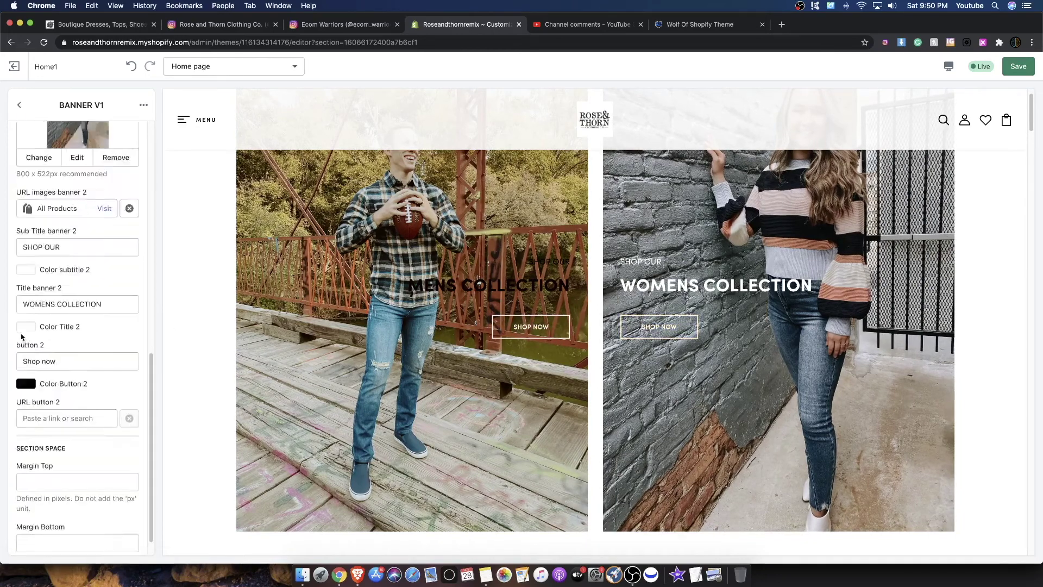
pyautogui.scroll(15, 41, 334)
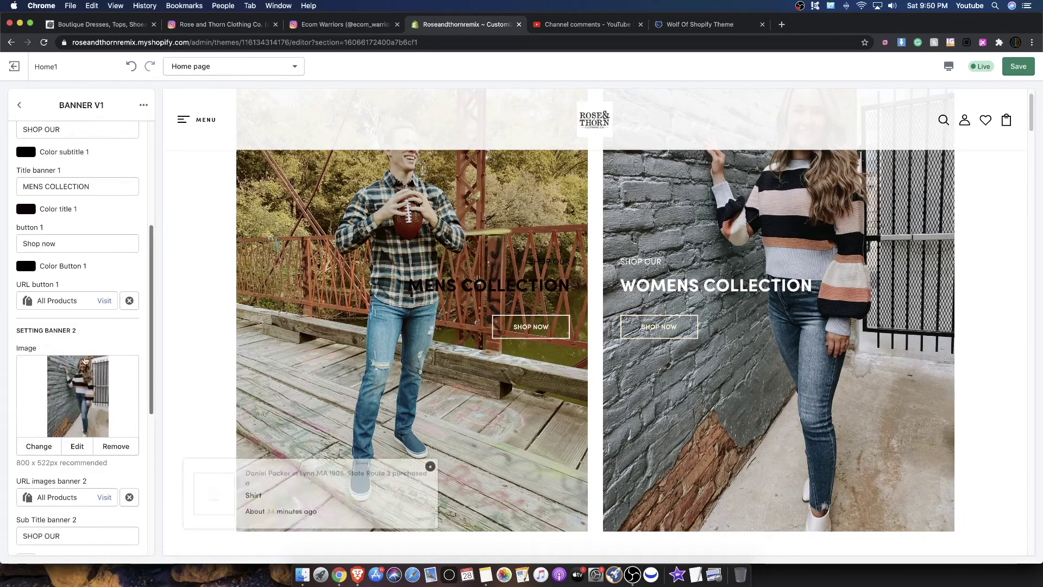
pyautogui.click(27, 252)
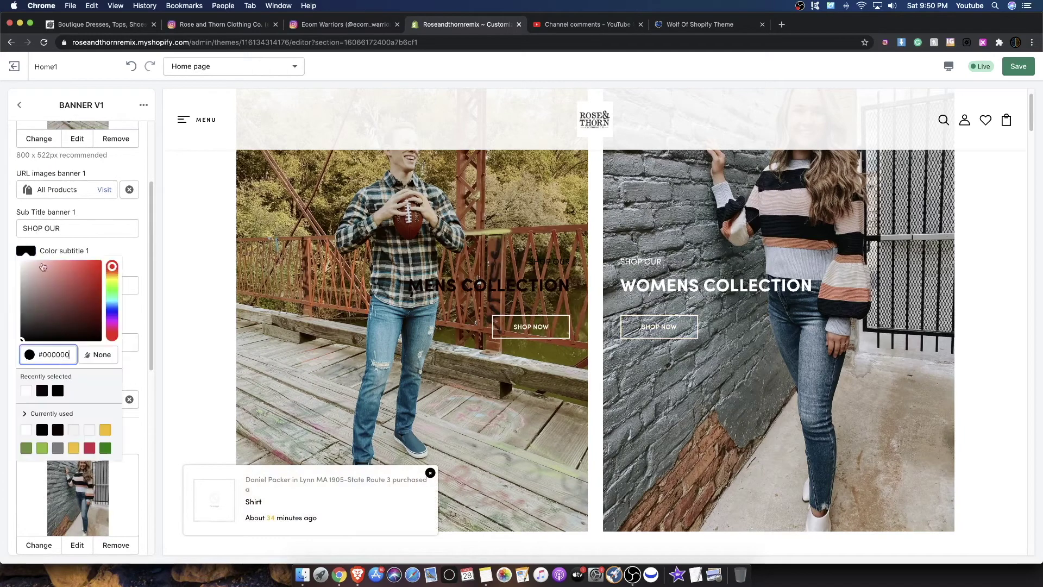
pyautogui.click(89, 251)
pyautogui.click(25, 308)
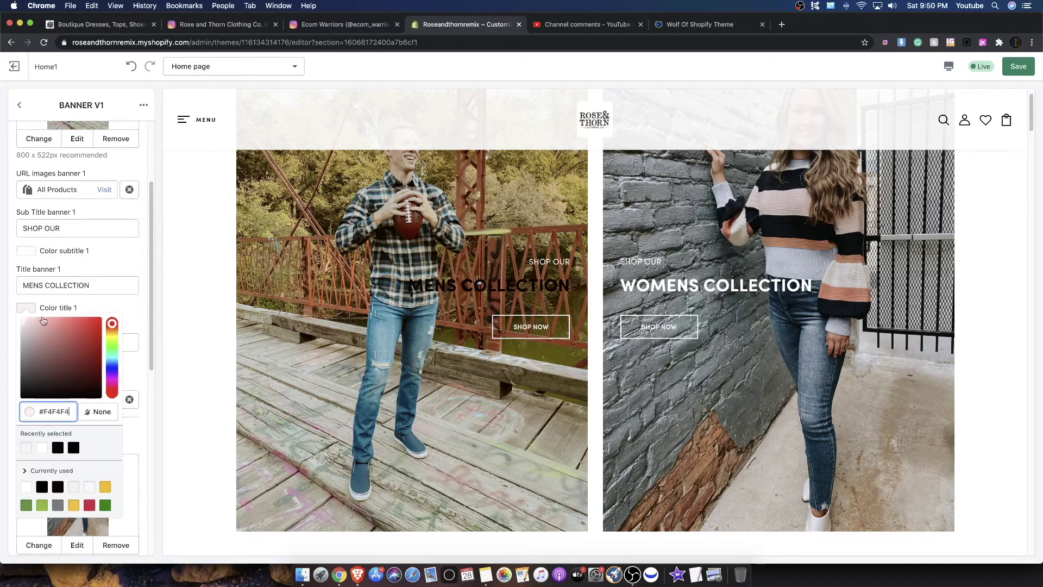
pyautogui.click(16, 307)
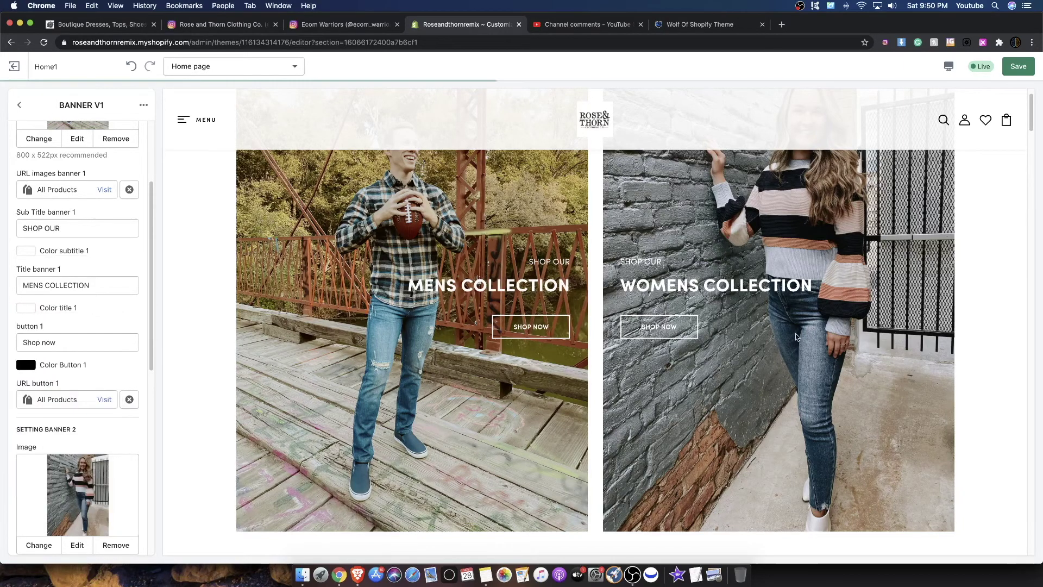
# Step: Save the banner color changes and switch the editor from the collection pages template back to the home page
pyautogui.click(631, 276)
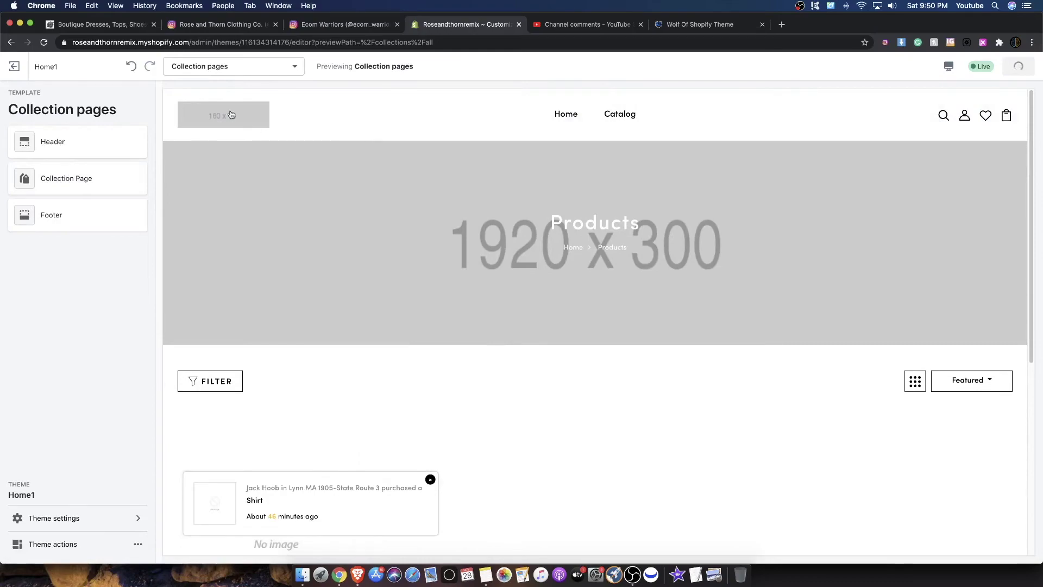
pyautogui.click(269, 68)
pyautogui.click(201, 92)
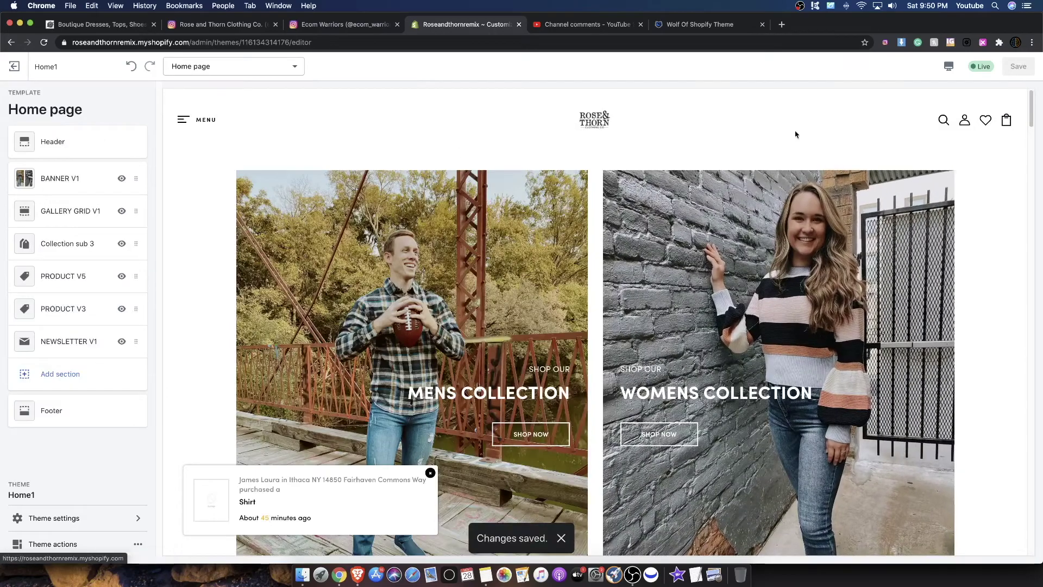
pyautogui.scroll(-3, 1007, 232)
pyautogui.scroll(-10, 1006, 232)
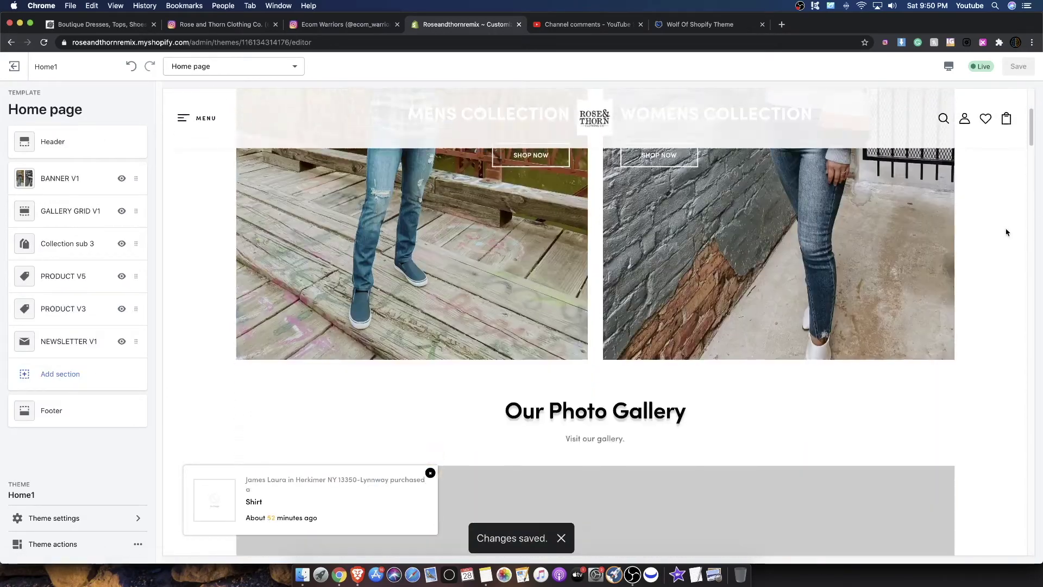
pyautogui.scroll(-3, 466, 375)
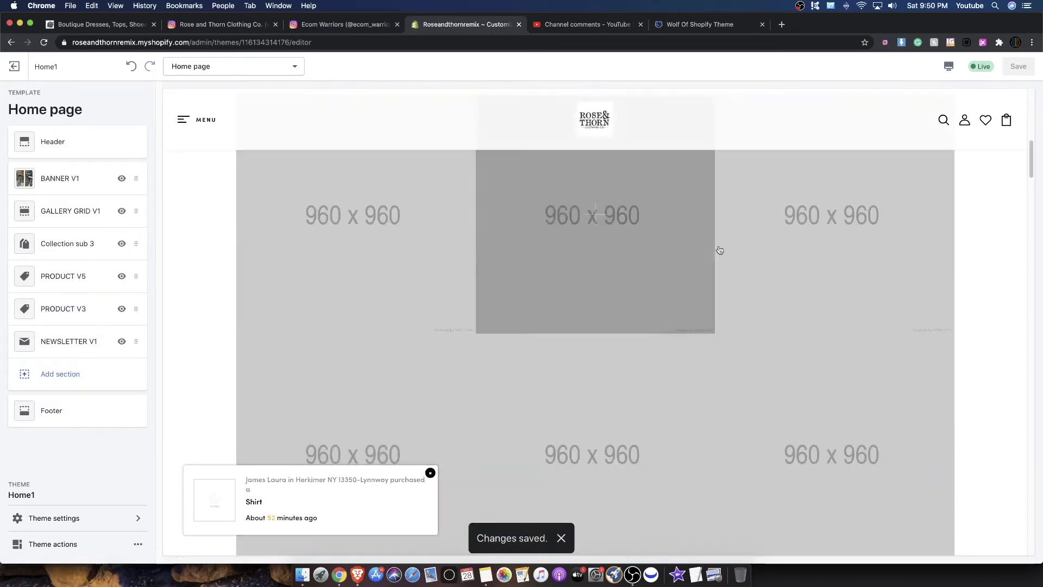
# Step: Set the first item of the GALLERY GRID V1 section to the library photo of the man in the black jacket on the bridge
pyautogui.scroll(-1, 699, 389)
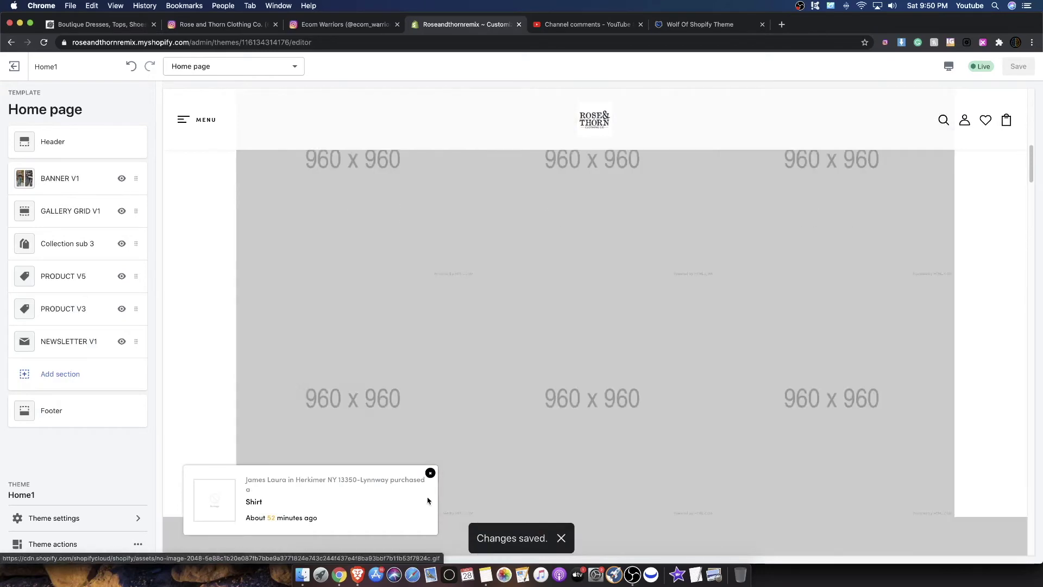
pyautogui.scroll(1, 214, 326)
pyautogui.scroll(3, 345, 239)
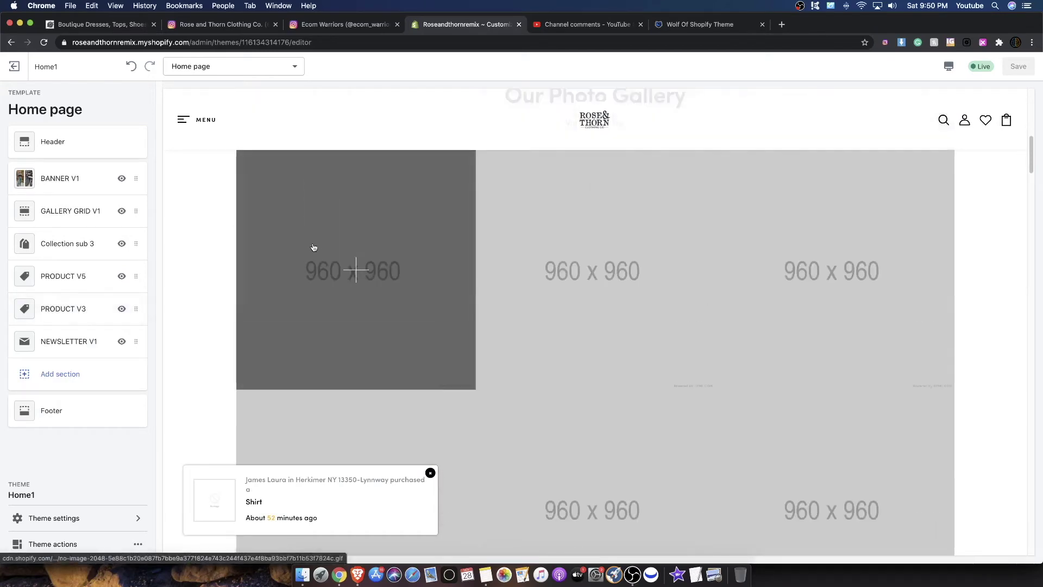
pyautogui.click(57, 226)
pyautogui.click(56, 162)
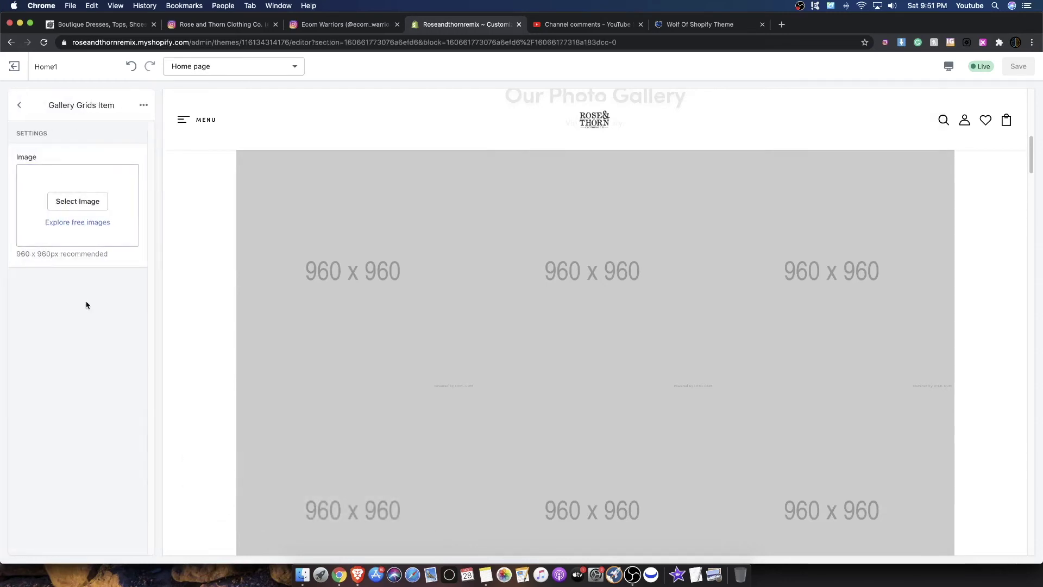
pyautogui.click(86, 198)
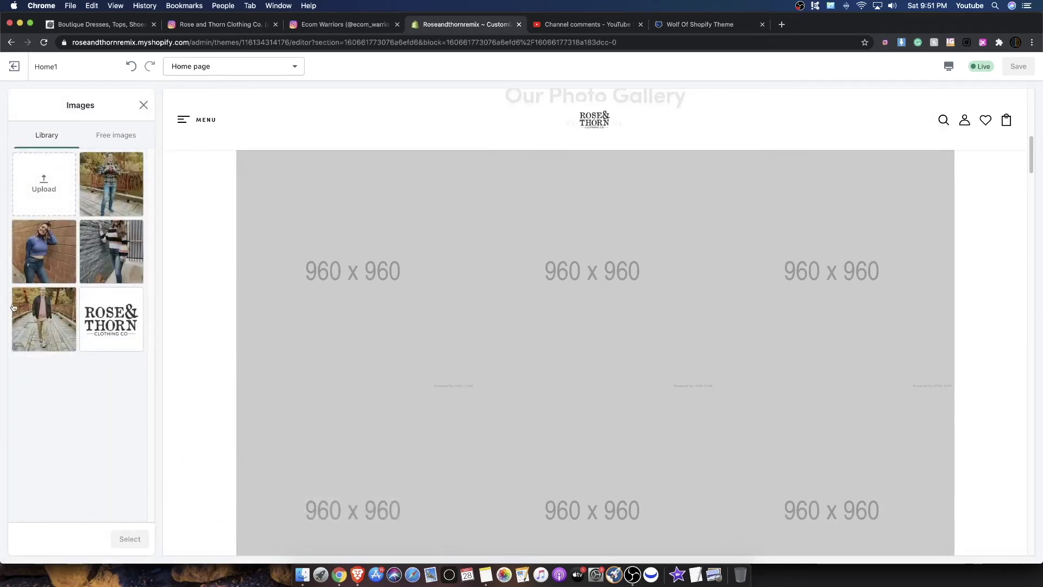
pyautogui.click(48, 307)
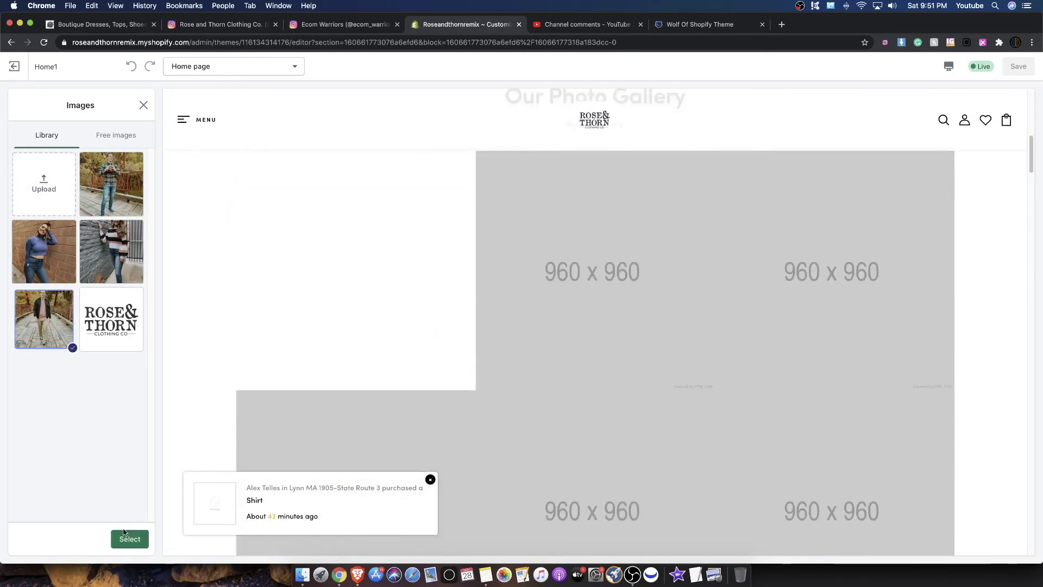
pyautogui.click(124, 534)
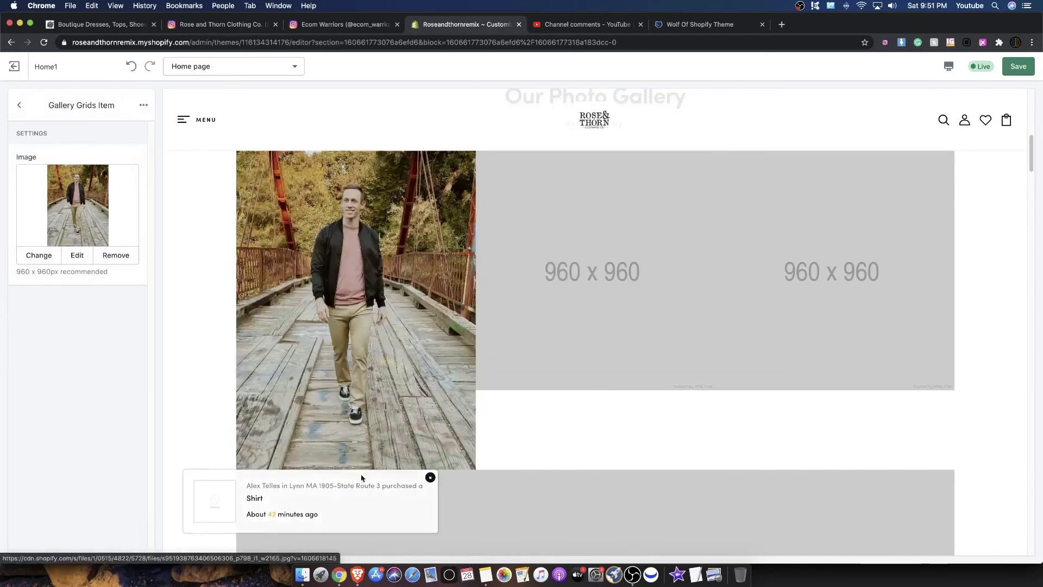
pyautogui.click(19, 105)
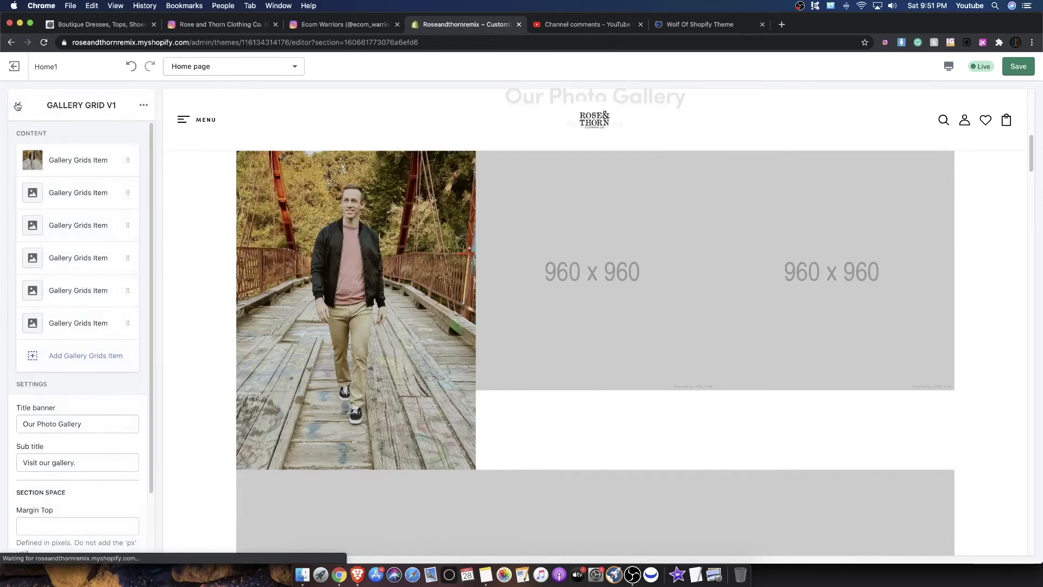
# Step: Set the second gallery grid item to the library photo of the woman in the blue top and check it in the preview
pyautogui.click(74, 190)
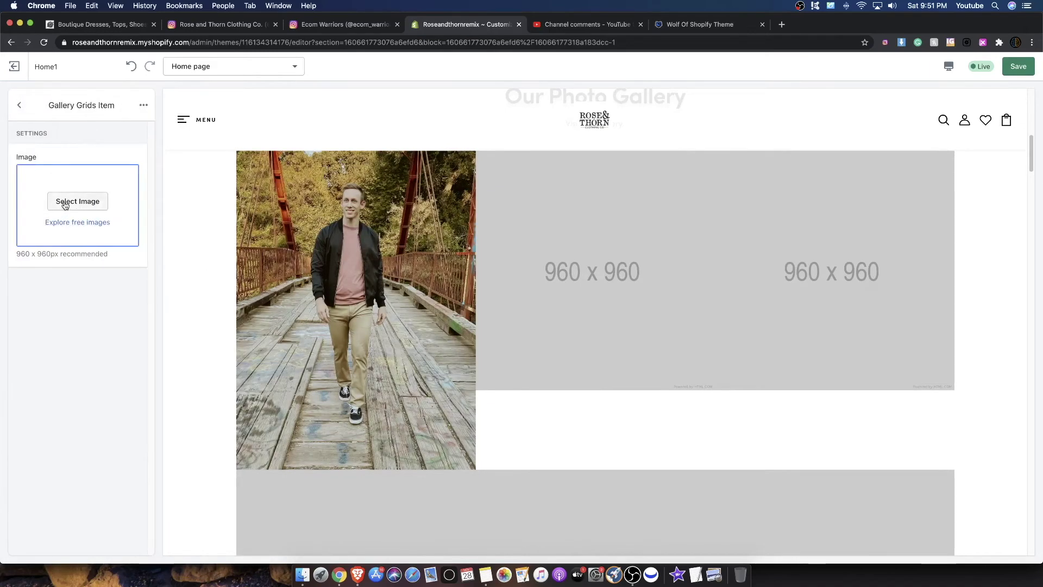
pyautogui.click(65, 204)
pyautogui.click(31, 266)
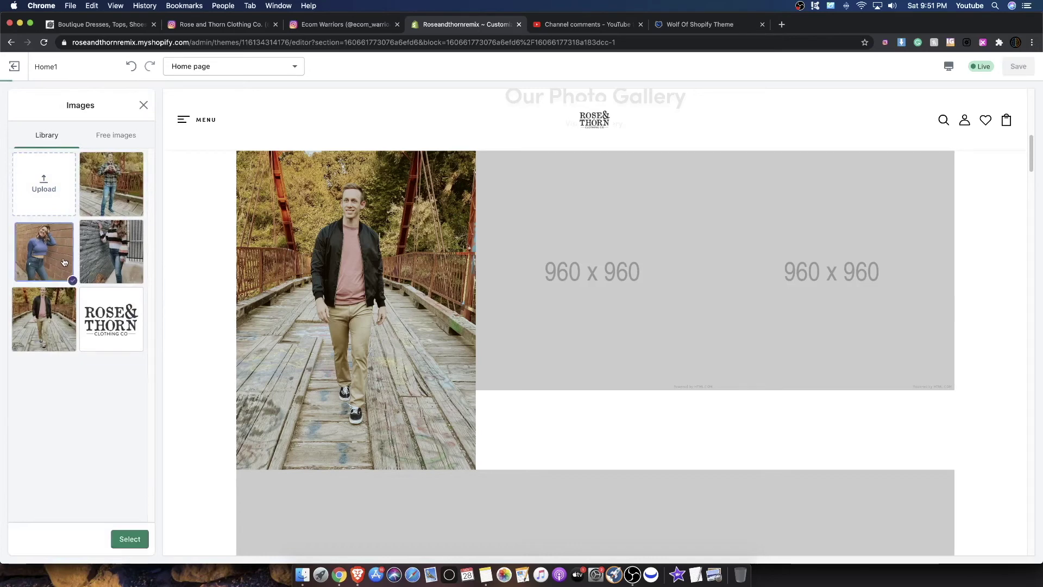
pyautogui.click(130, 539)
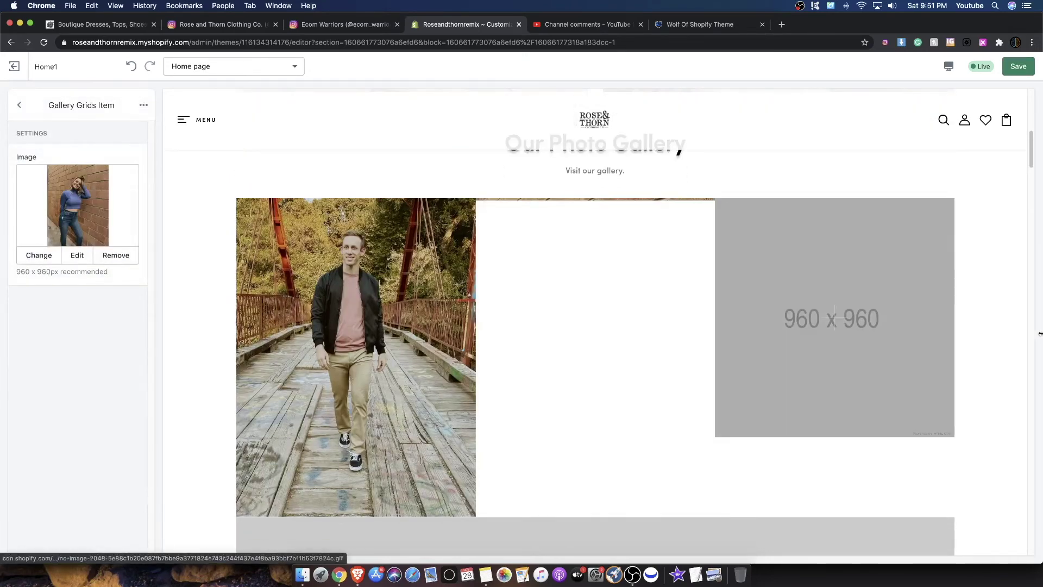
pyautogui.scroll(-1, 912, 297)
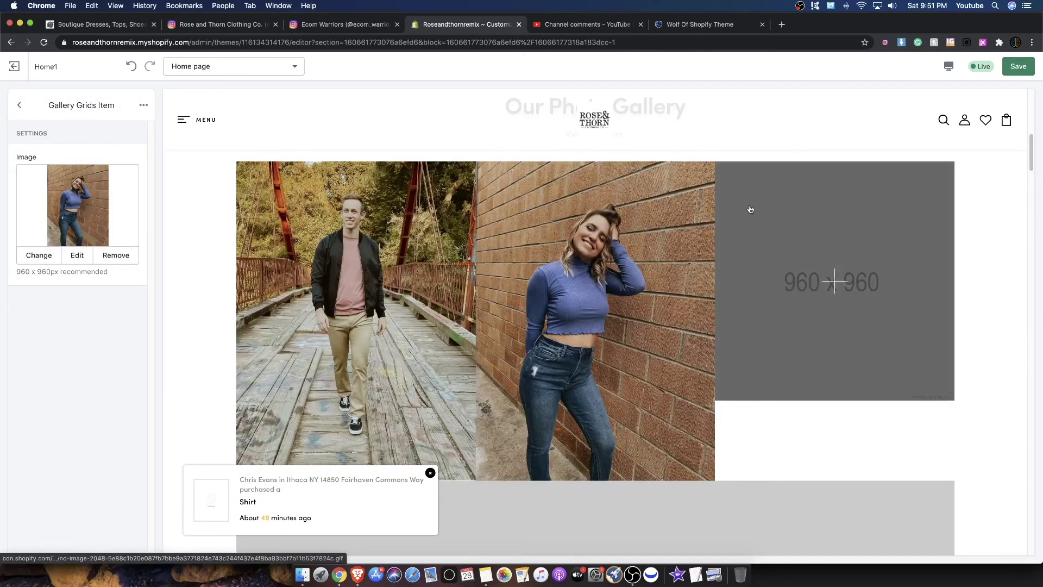
pyautogui.click(19, 105)
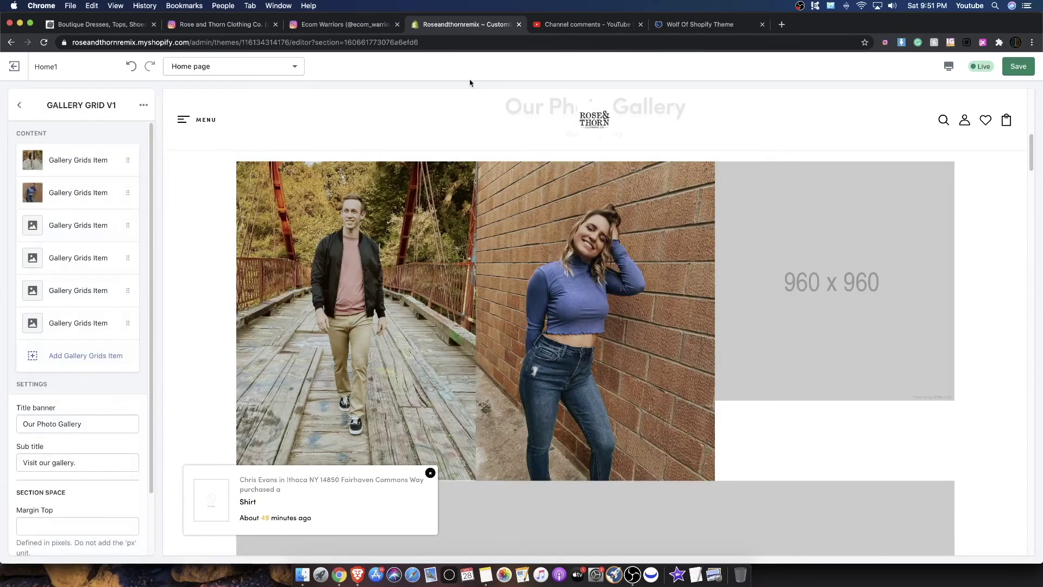
# Step: Look through the store's Instagram feed and the original Rose & Thorn website for more gallery photos
pyautogui.click(308, 29)
pyautogui.click(243, 26)
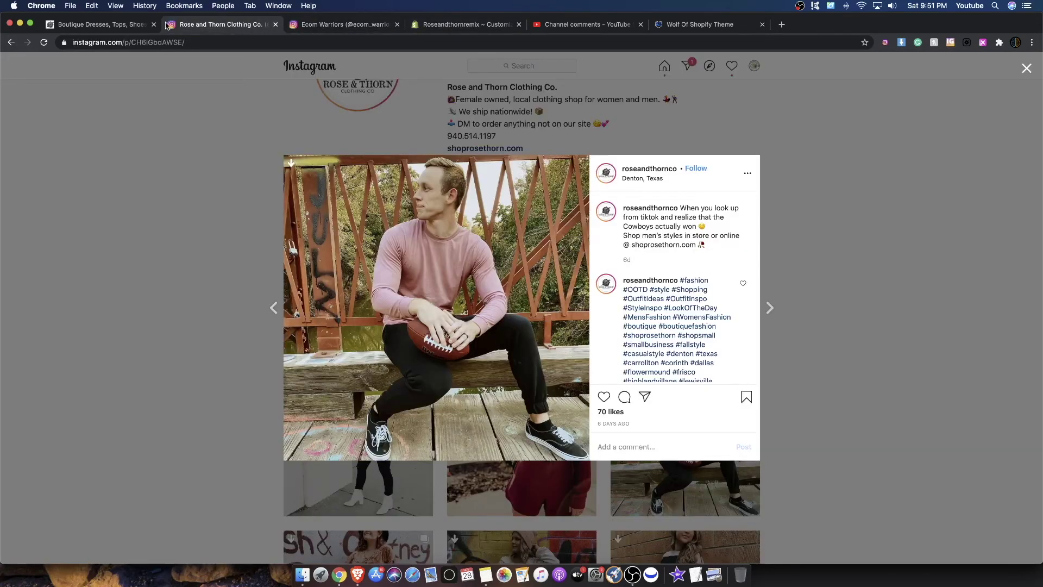
pyautogui.click(766, 114)
pyautogui.scroll(-5, 792, 375)
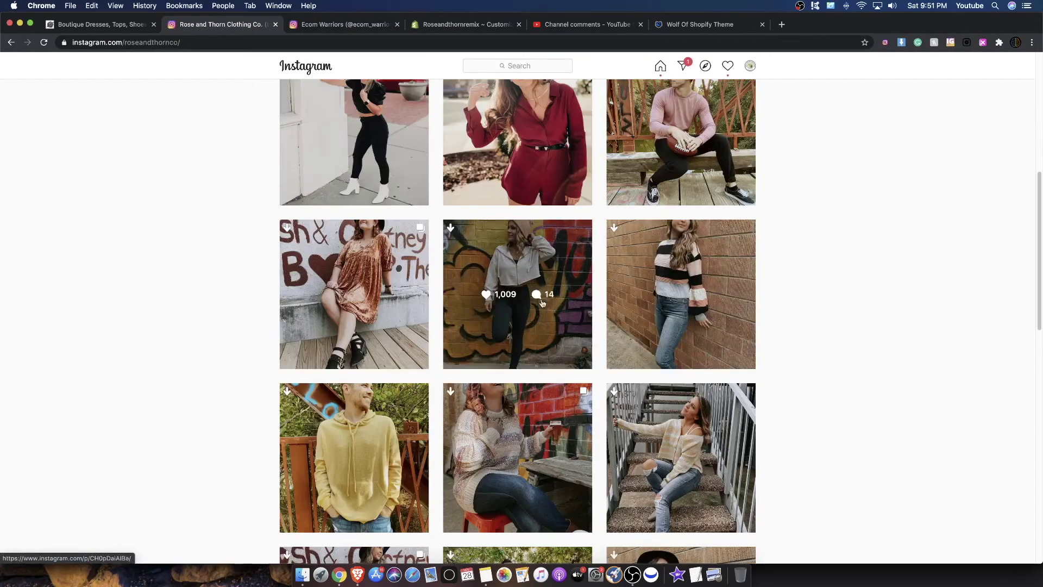
pyautogui.scroll(5, 190, 180)
pyautogui.click(120, 25)
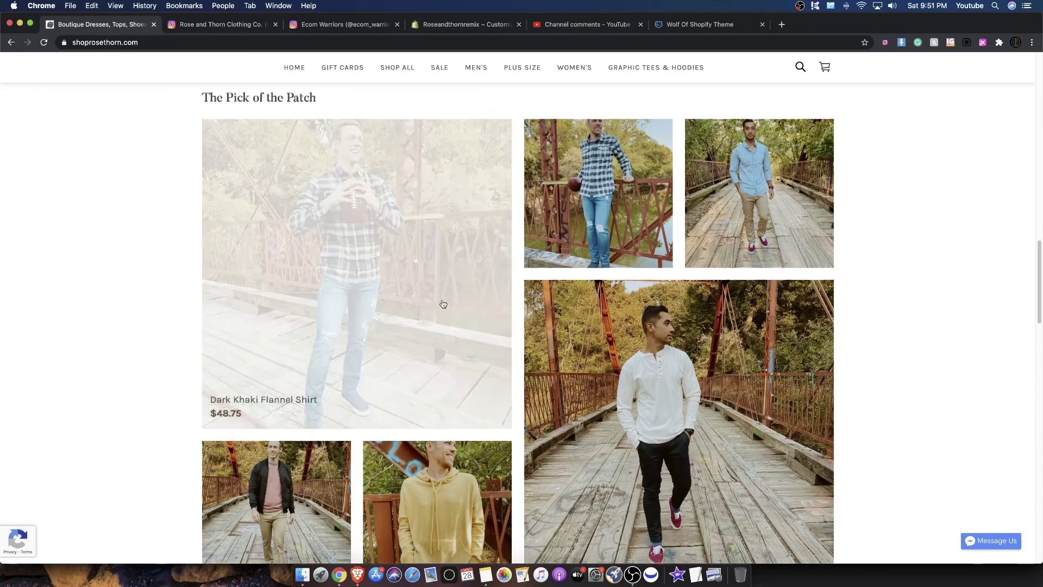
pyautogui.scroll(-2, 435, 315)
pyautogui.scroll(3, 416, 425)
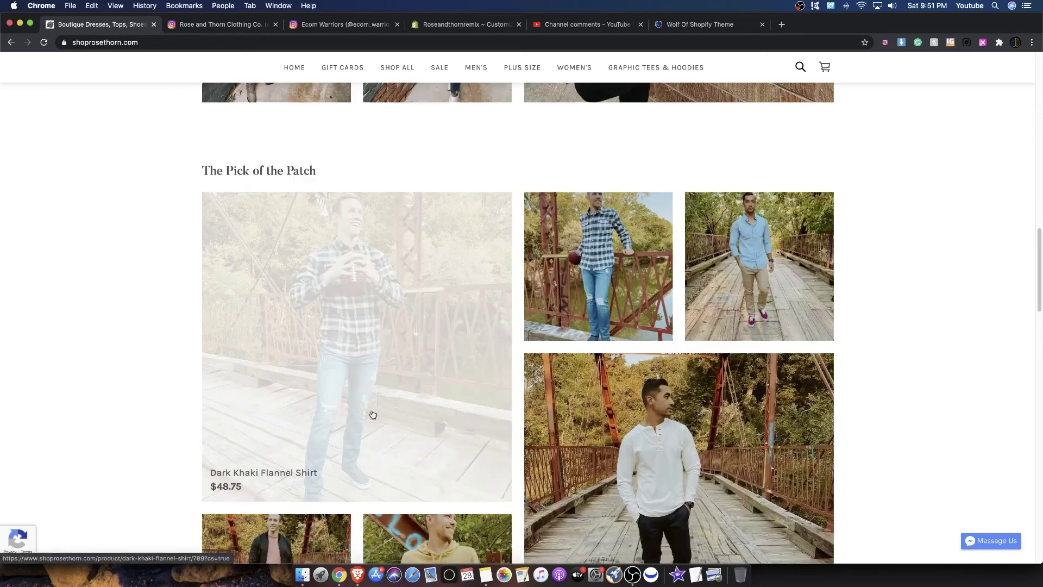
pyautogui.scroll(8, 373, 415)
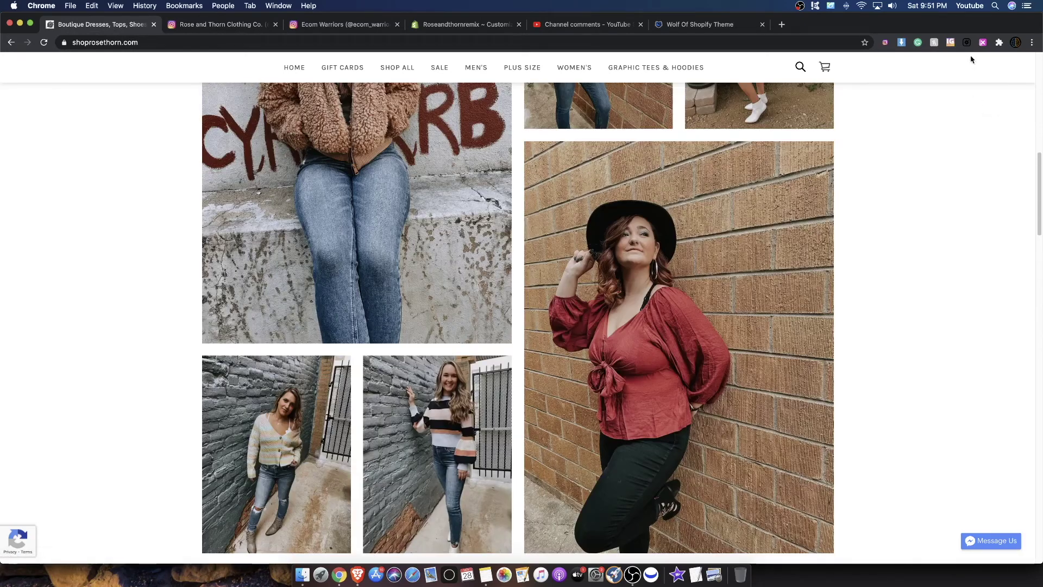
# Step: List the original site's images in the image downloader extension and download the mustard dress, black off-shoulder top, long cardigan and brown teddy jacket photos
pyautogui.click(906, 44)
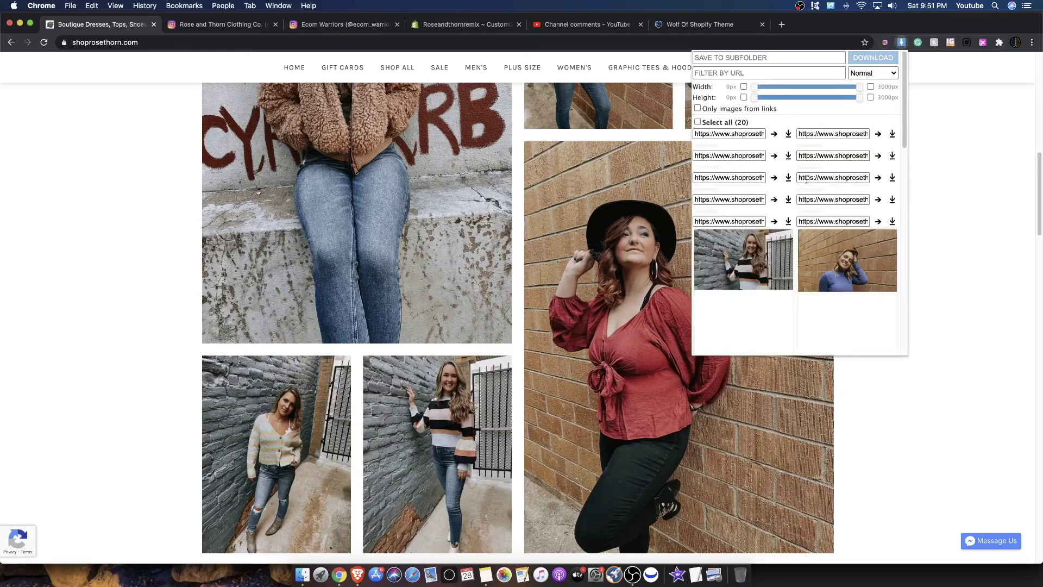
pyautogui.scroll(-2, 751, 280)
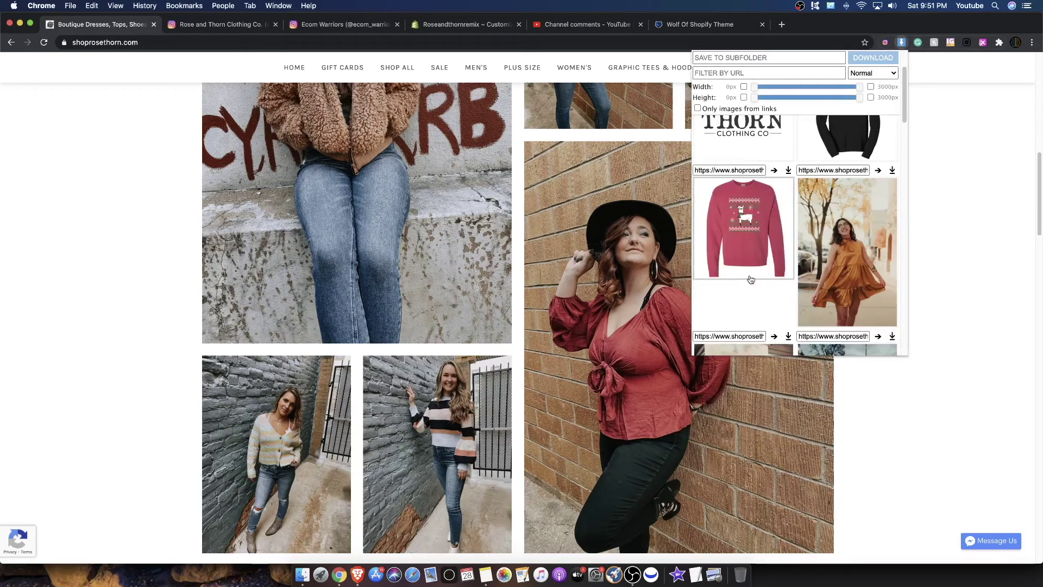
pyautogui.click(893, 171)
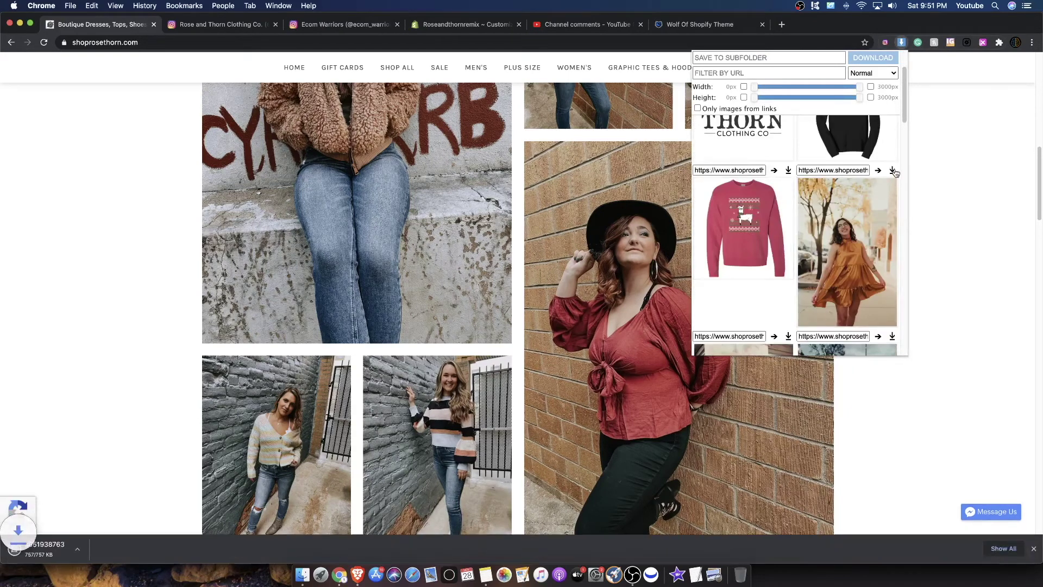
pyautogui.scroll(-5, 861, 239)
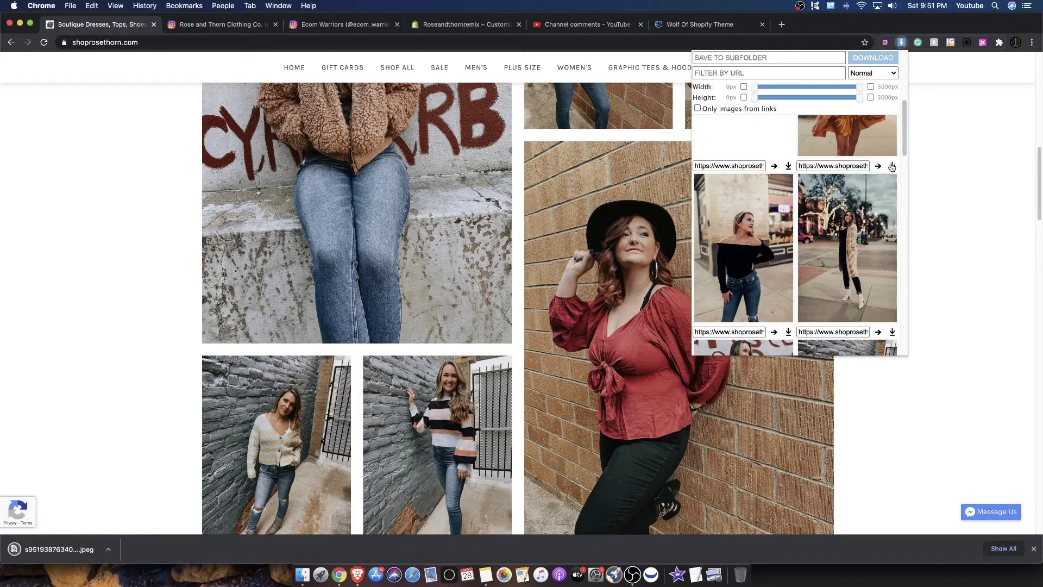
pyautogui.click(788, 170)
pyautogui.scroll(-4, 773, 250)
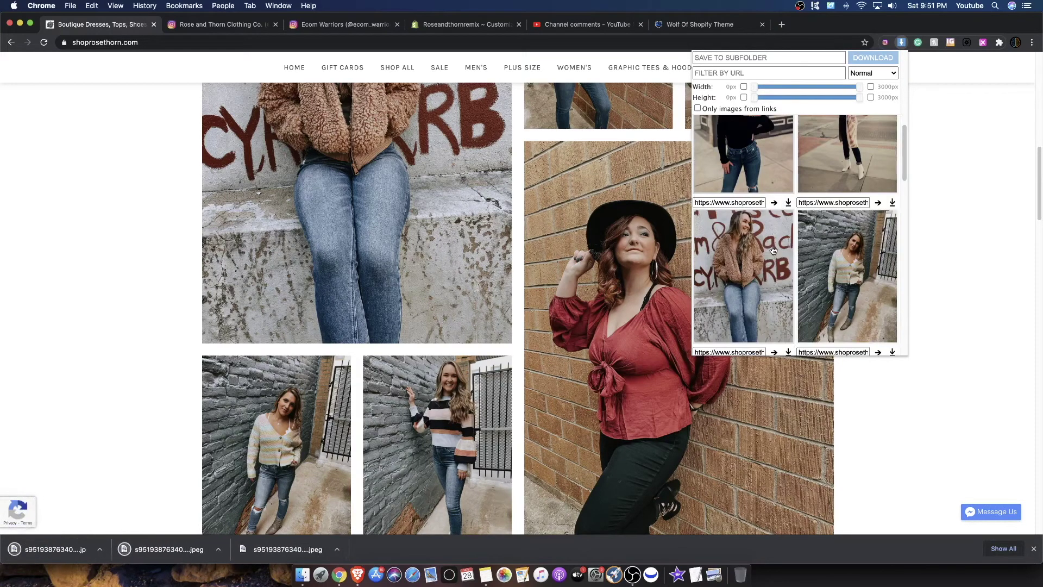
pyautogui.click(788, 201)
# Step: Download the yellow hoodie, blue plaid shirt, red blouse and red dress photos from the site's image list
pyautogui.scroll(-5, 785, 212)
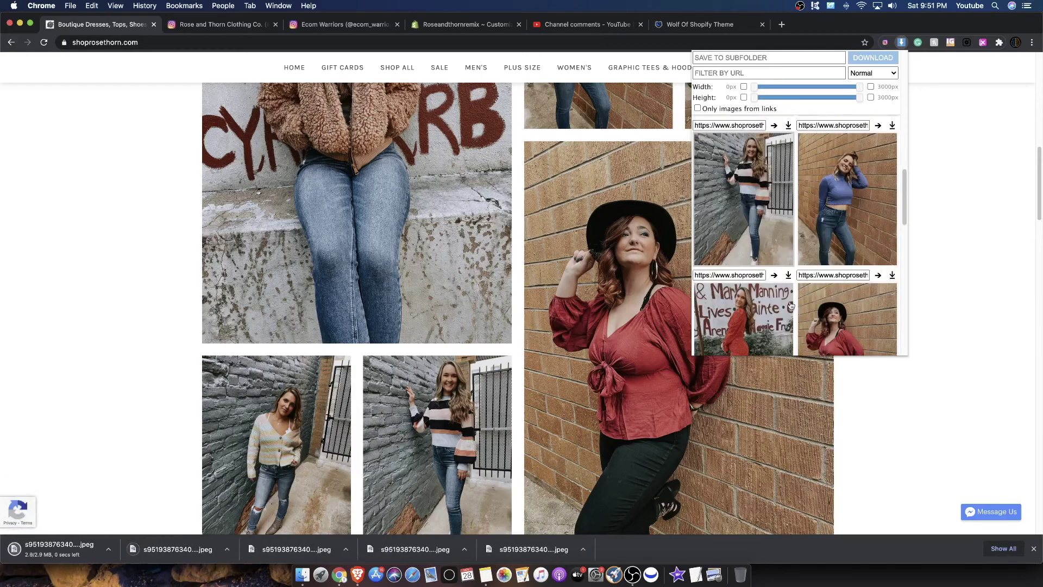
pyautogui.scroll(-3, 800, 325)
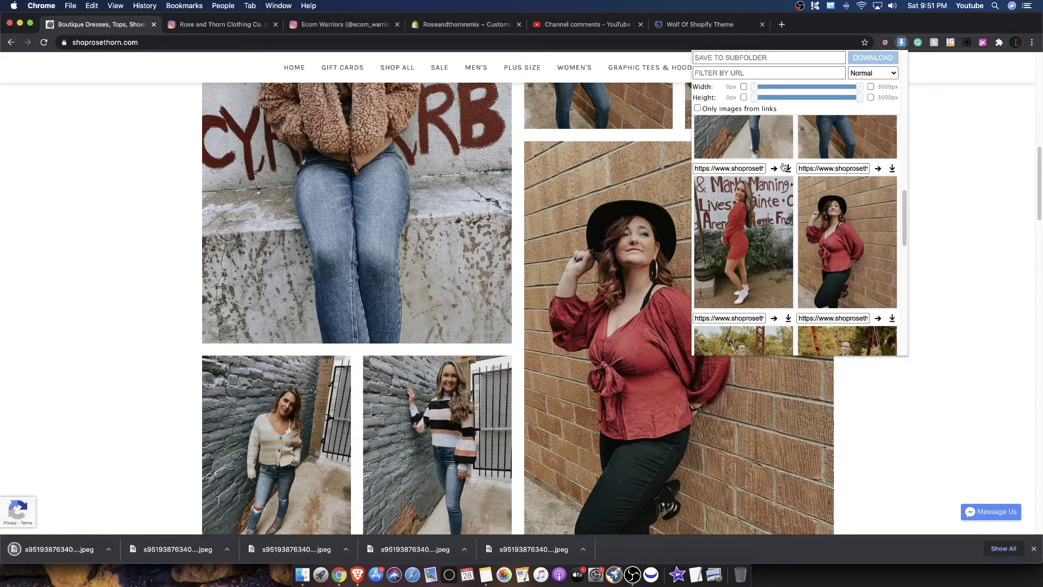
pyautogui.scroll(-4, 830, 289)
pyautogui.scroll(-1, 902, 212)
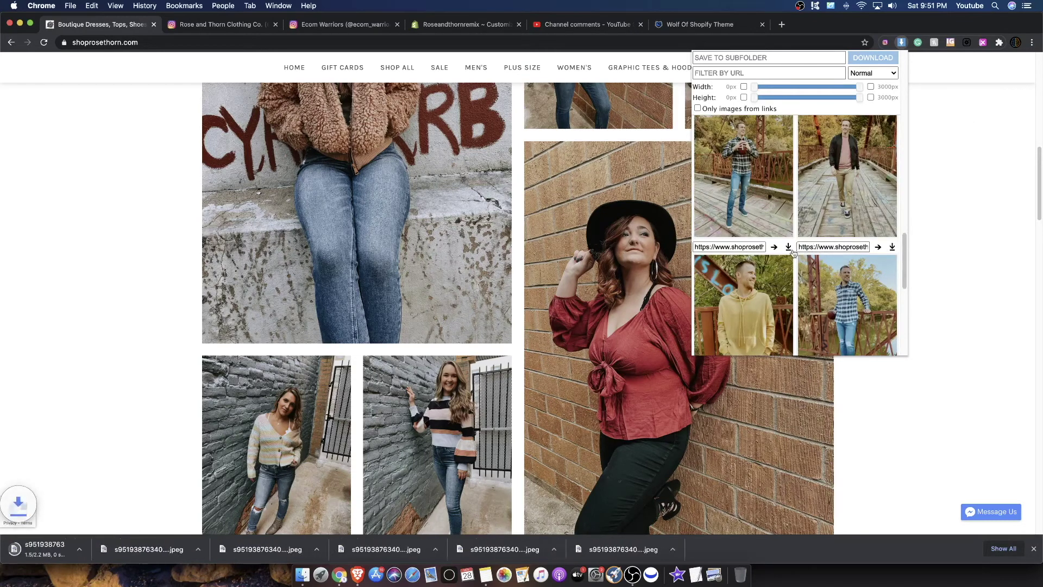
pyautogui.scroll(4, 810, 266)
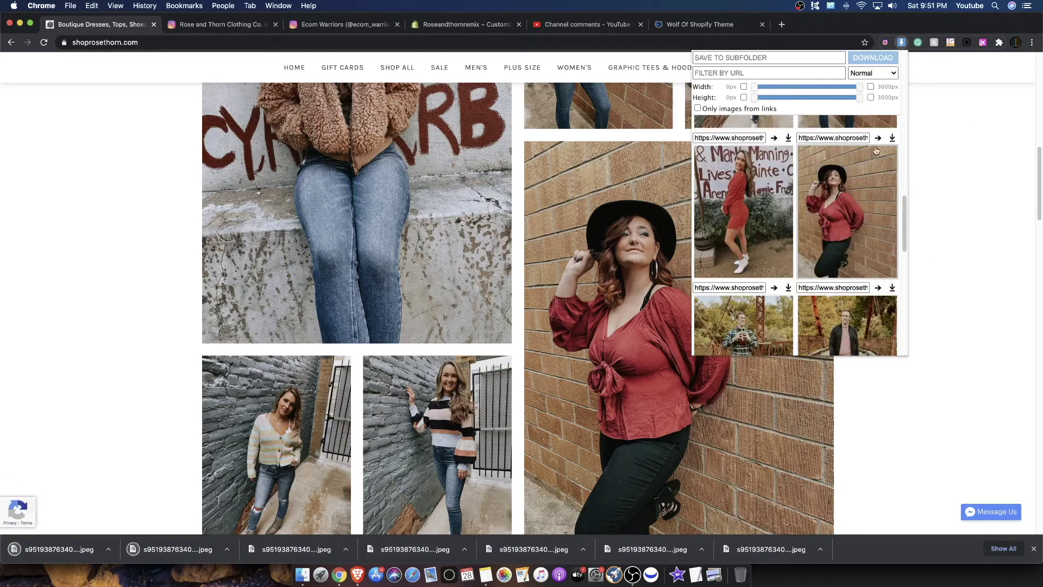
pyautogui.click(788, 138)
pyautogui.scroll(4, 758, 251)
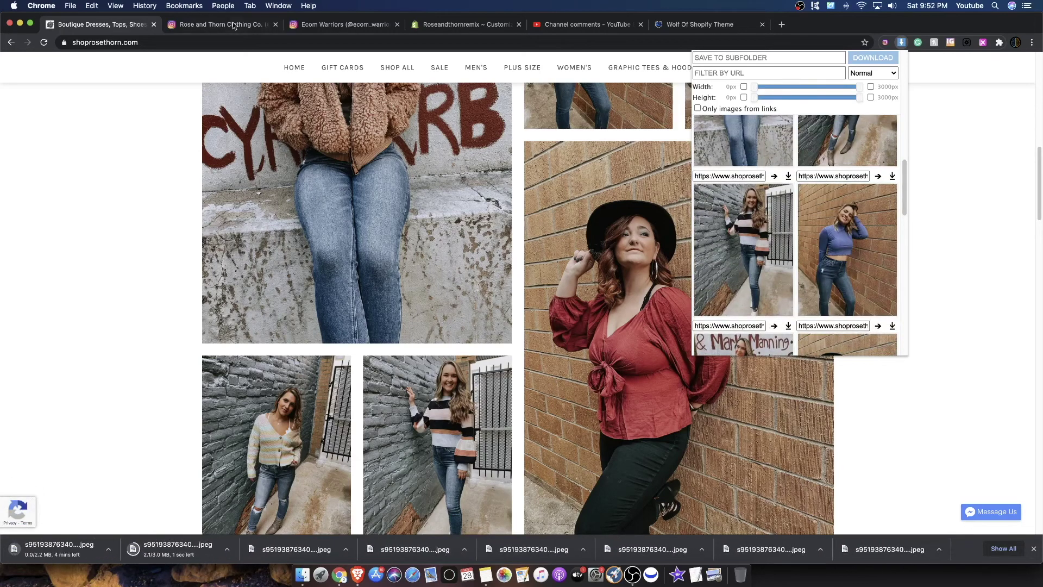
# Step: Back in the Shopify theme editor, open the third gallery grid item's image library and upload the eight most recently downloaded outfit photos
pyautogui.click(443, 32)
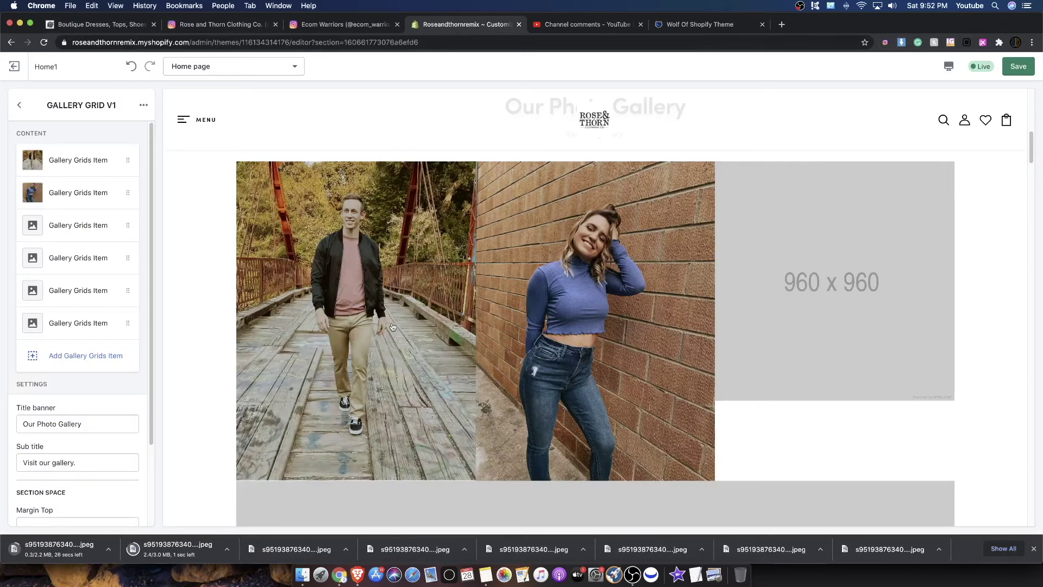
pyautogui.click(76, 226)
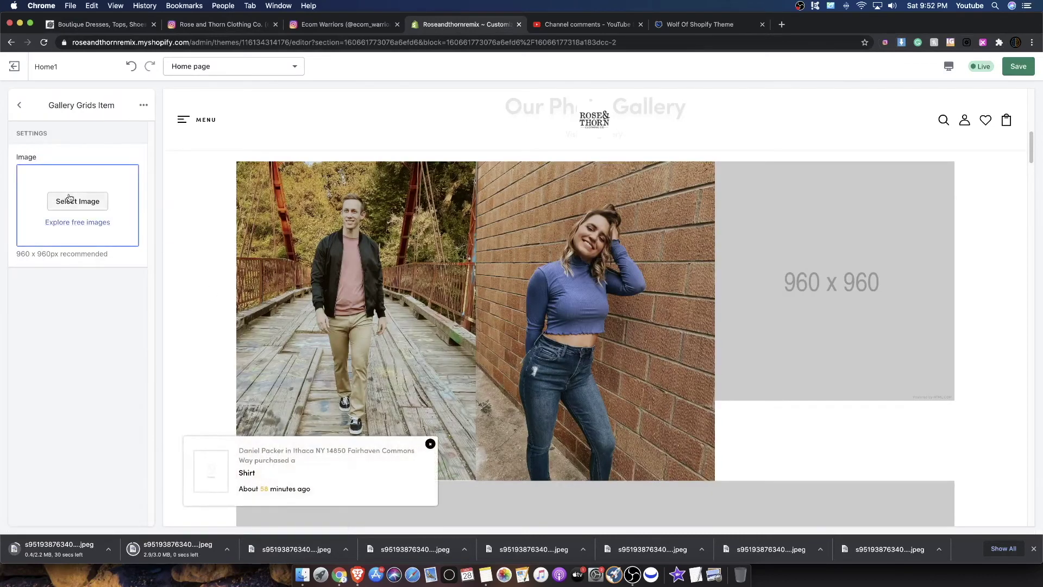
pyautogui.click(69, 199)
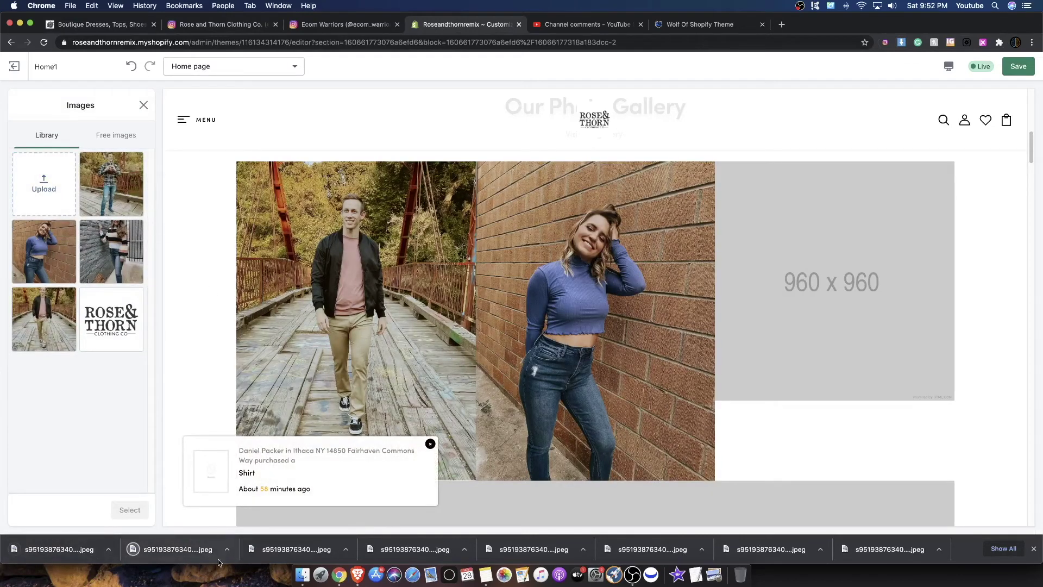
pyautogui.moveTo(78, 530); pyautogui.dragTo(34, 171)
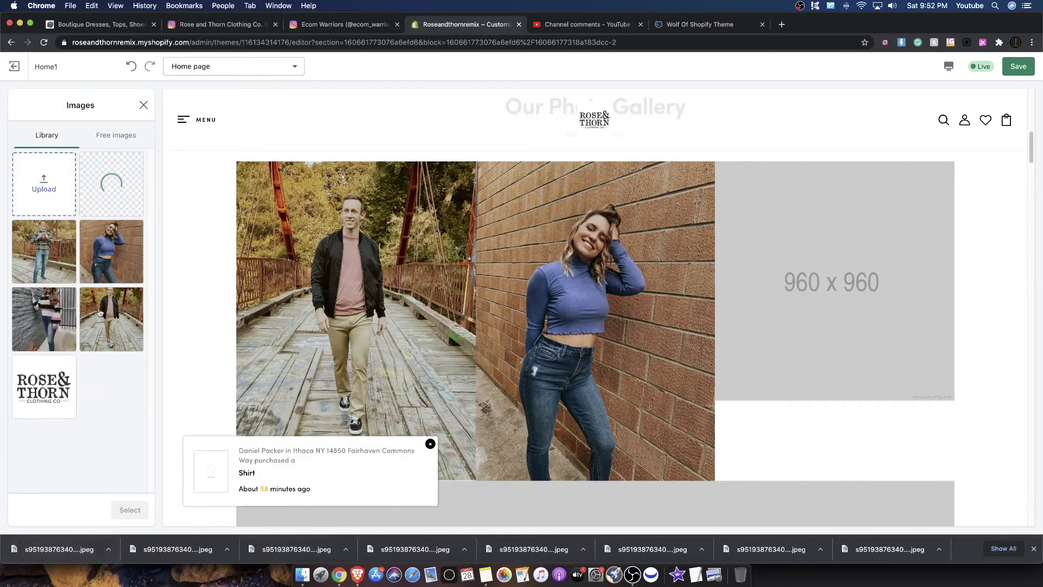
pyautogui.moveTo(189, 553); pyautogui.dragTo(56, 197)
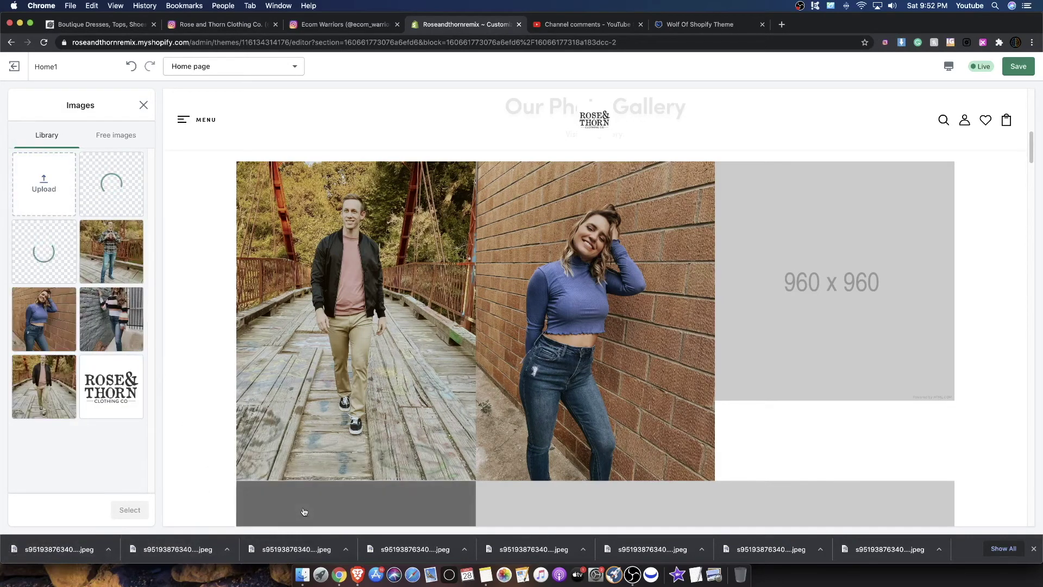
pyautogui.moveTo(308, 550); pyautogui.dragTo(56, 199)
pyautogui.moveTo(329, 482); pyautogui.dragTo(70, 220)
pyautogui.moveTo(520, 550); pyautogui.dragTo(131, 258)
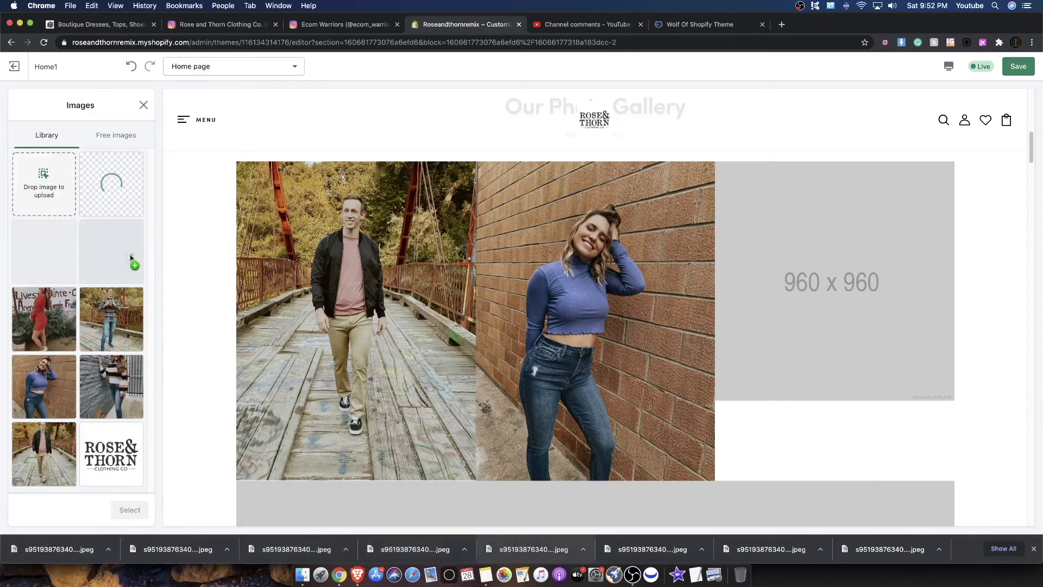
pyautogui.moveTo(74, 203); pyautogui.dragTo(21, 193)
pyautogui.moveTo(332, 329); pyautogui.dragTo(47, 188)
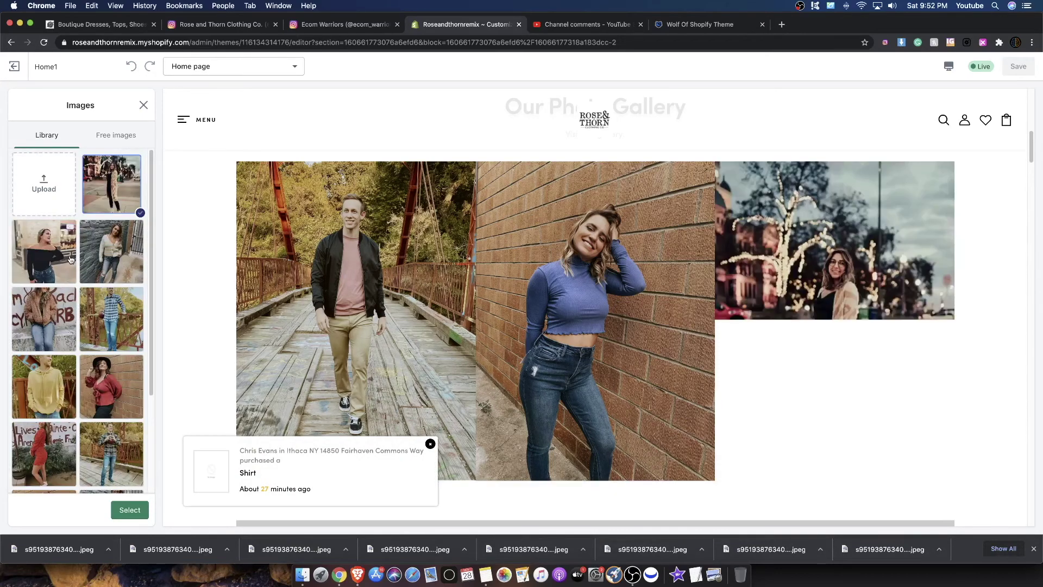
pyautogui.scroll(-1, 389, 273)
pyautogui.scroll(1, 873, 342)
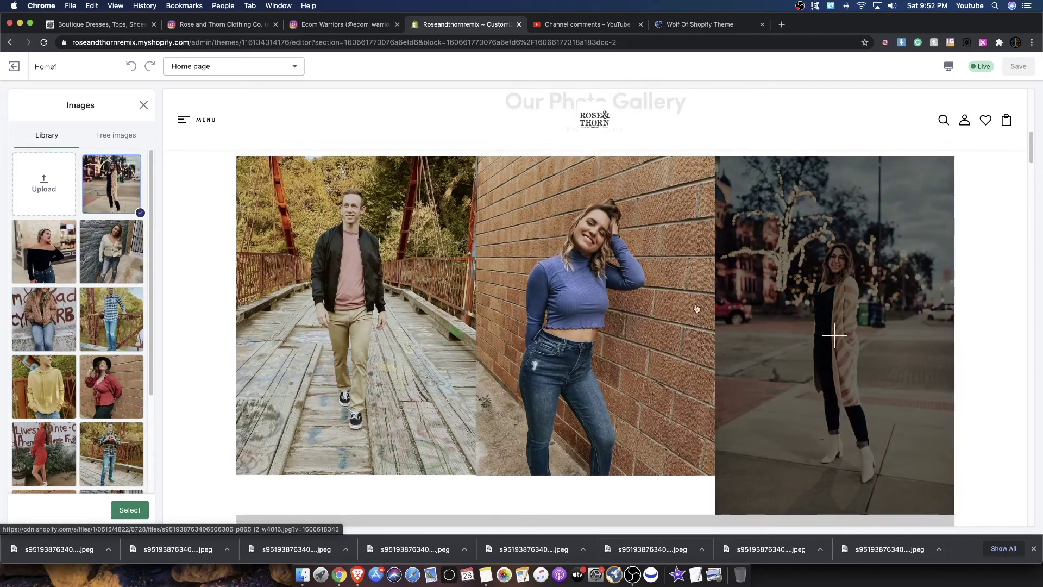
# Step: Preview the black off-shoulder top photo for the third gallery item, but set its image to the light striped cardigan photo
pyautogui.click(39, 265)
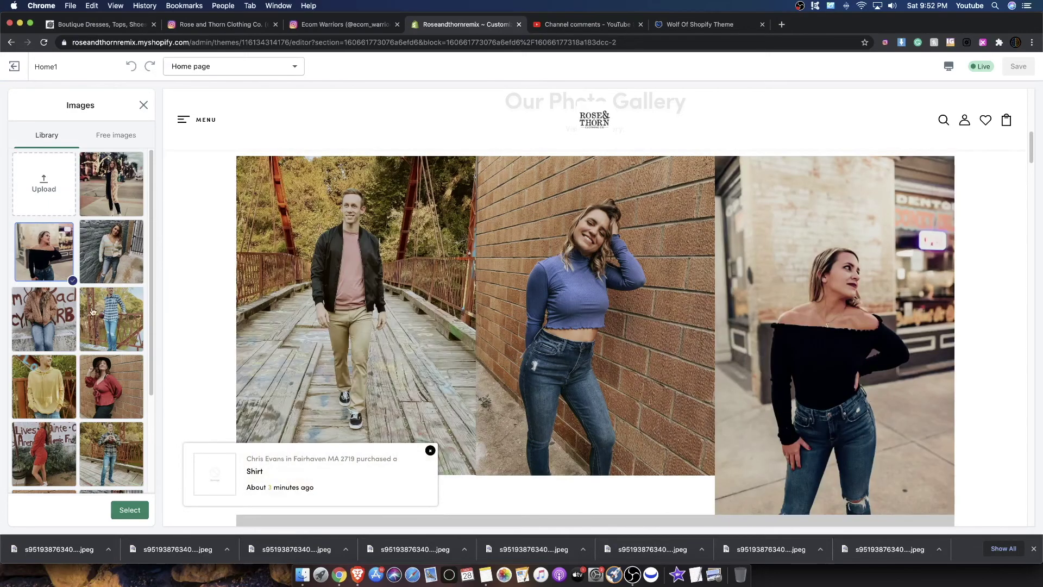
pyautogui.click(110, 266)
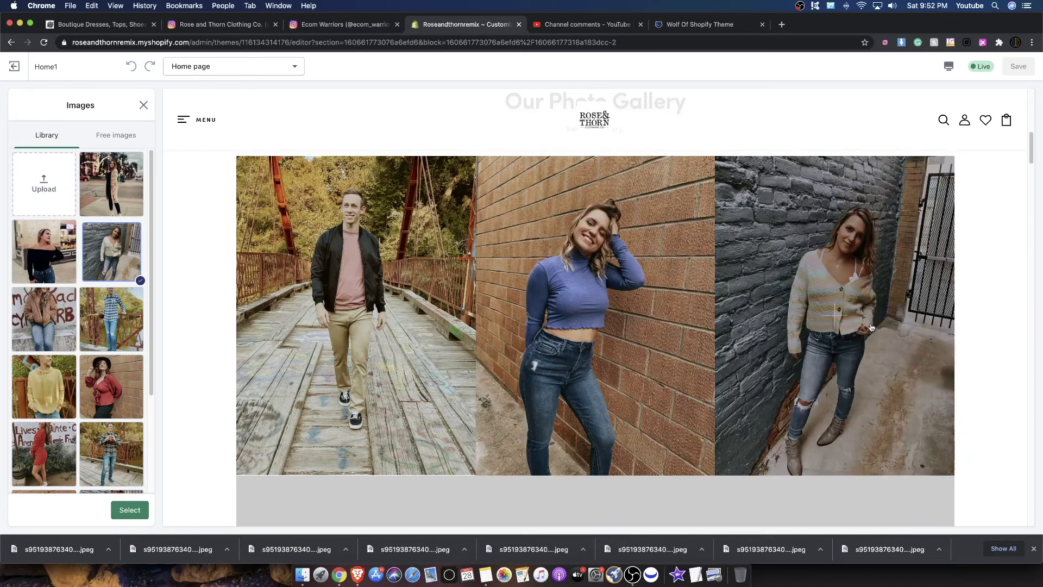
pyautogui.click(129, 510)
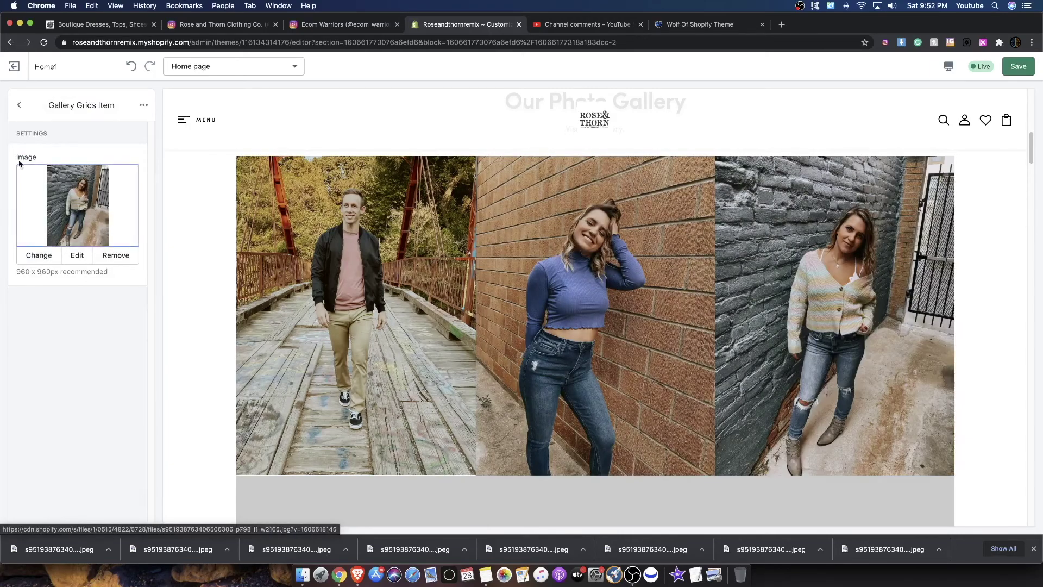
# Step: Reorder the gallery grid so the blue crop top photo comes before the black jacket photo
pyautogui.click(19, 105)
pyautogui.moveTo(68, 183); pyautogui.dragTo(69, 194)
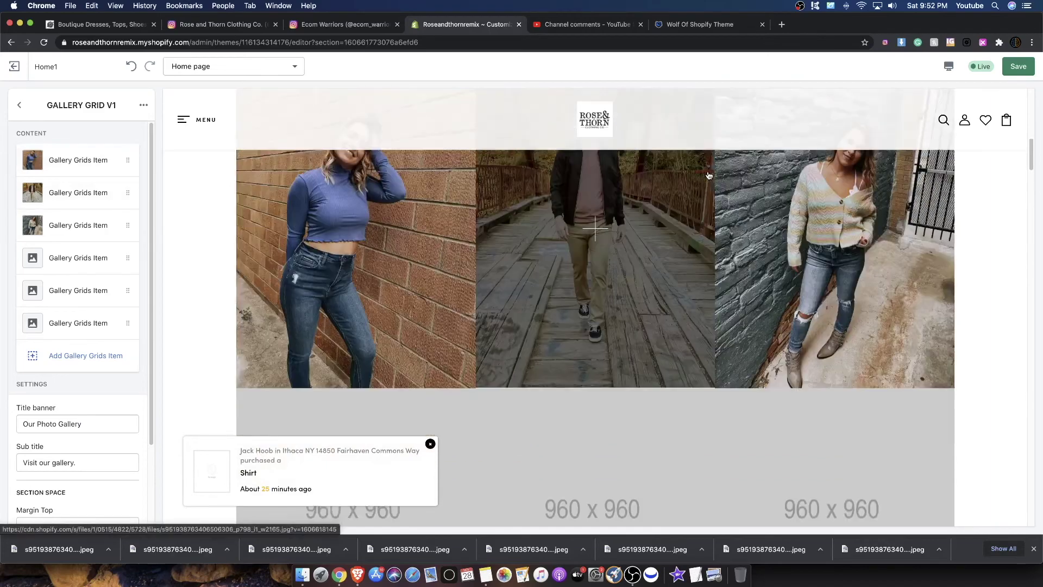
pyautogui.scroll(-3, 346, 236)
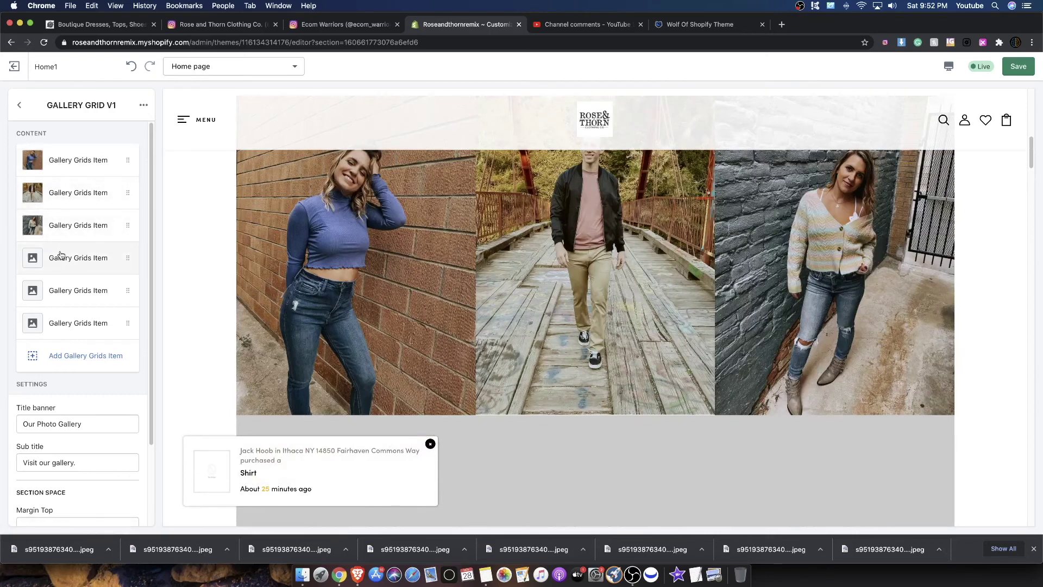
# Step: Set the fifth gallery grid item's image to the red blouse and black hat photo from the library
pyautogui.click(65, 286)
pyautogui.click(70, 202)
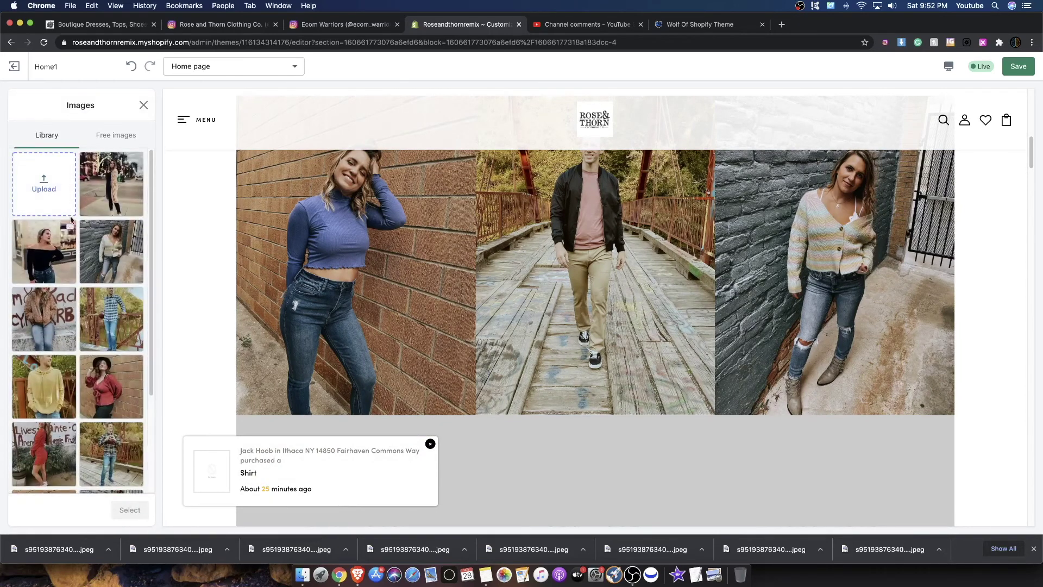
pyautogui.scroll(-3, 96, 271)
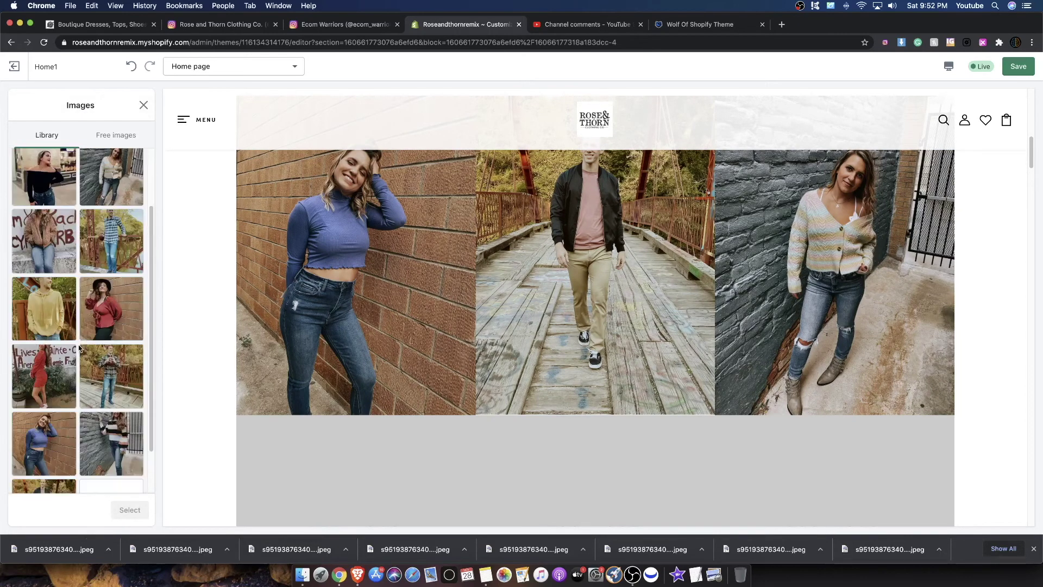
pyautogui.click(104, 324)
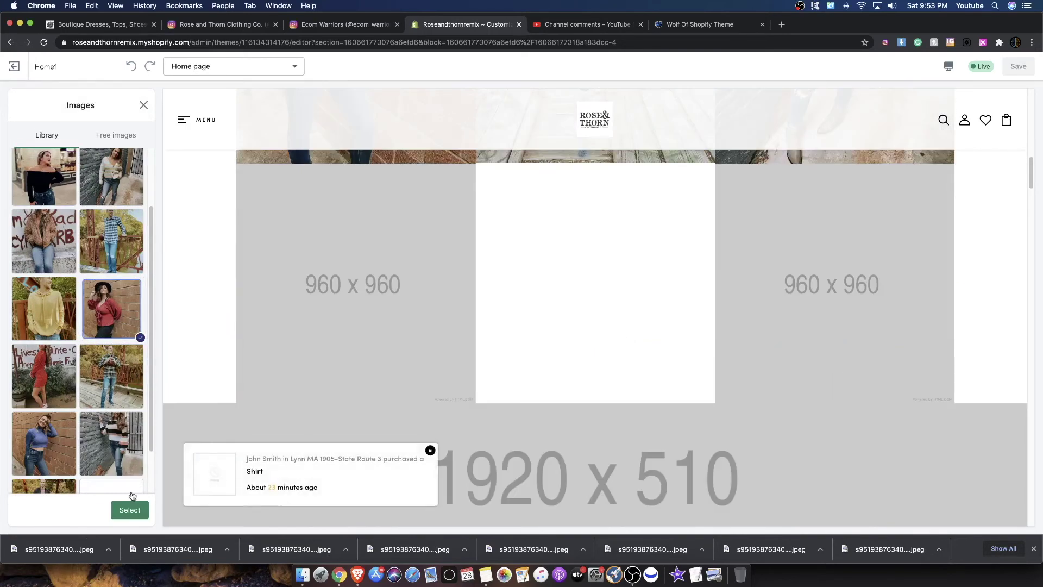
pyautogui.scroll(-1, 96, 417)
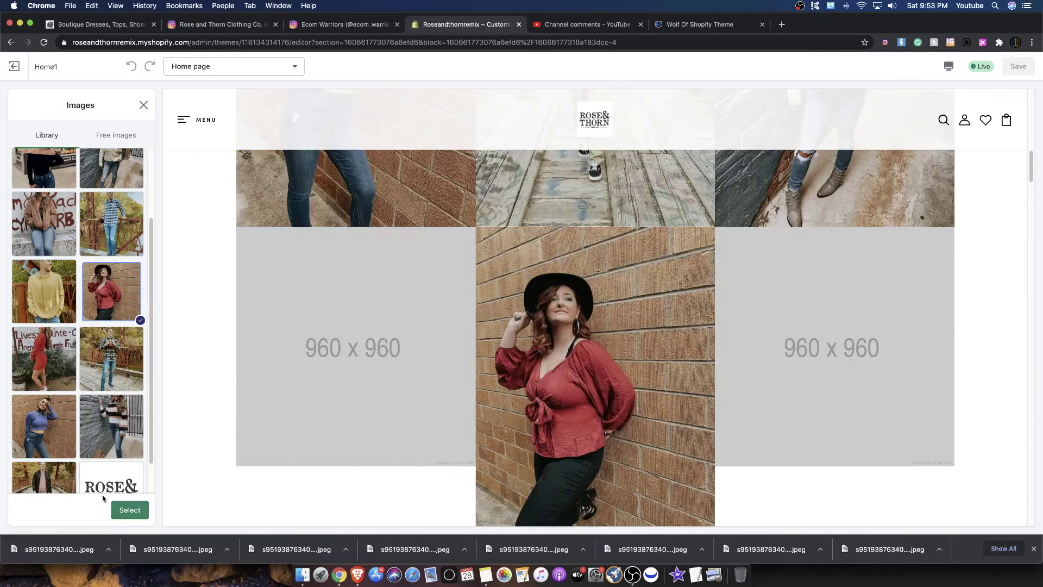
pyautogui.click(128, 509)
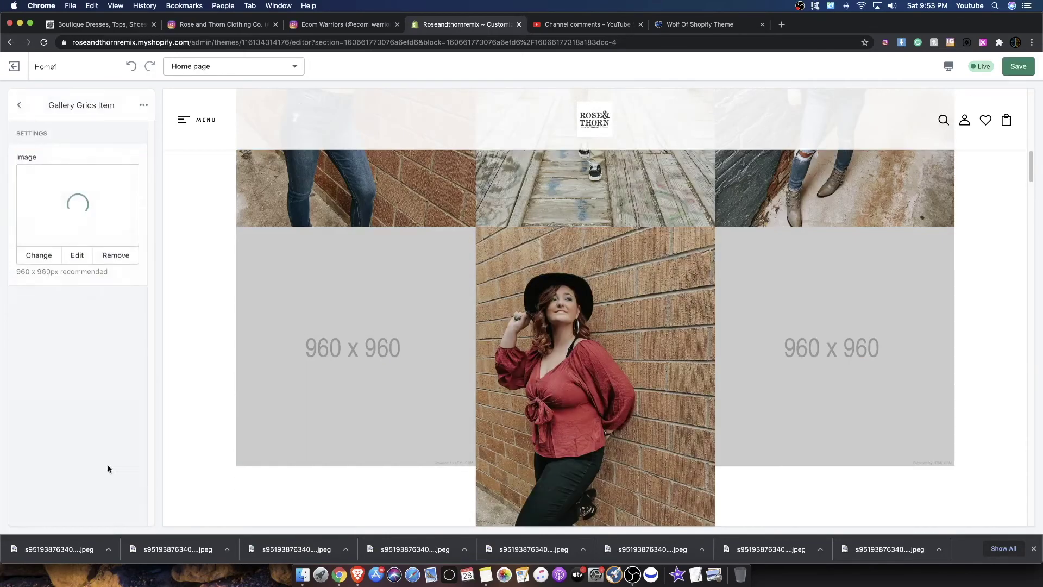
# Step: Set the fourth gallery grid item's image to the yellow hoodie photo from the library
pyautogui.click(19, 105)
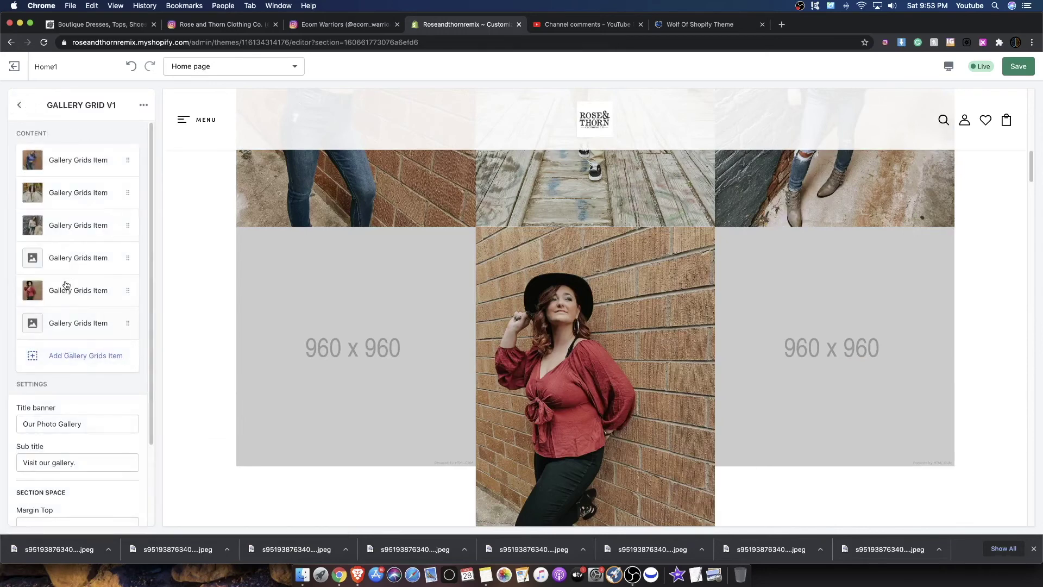
pyautogui.click(72, 259)
pyautogui.click(65, 203)
pyautogui.scroll(-2, 76, 326)
pyautogui.click(50, 375)
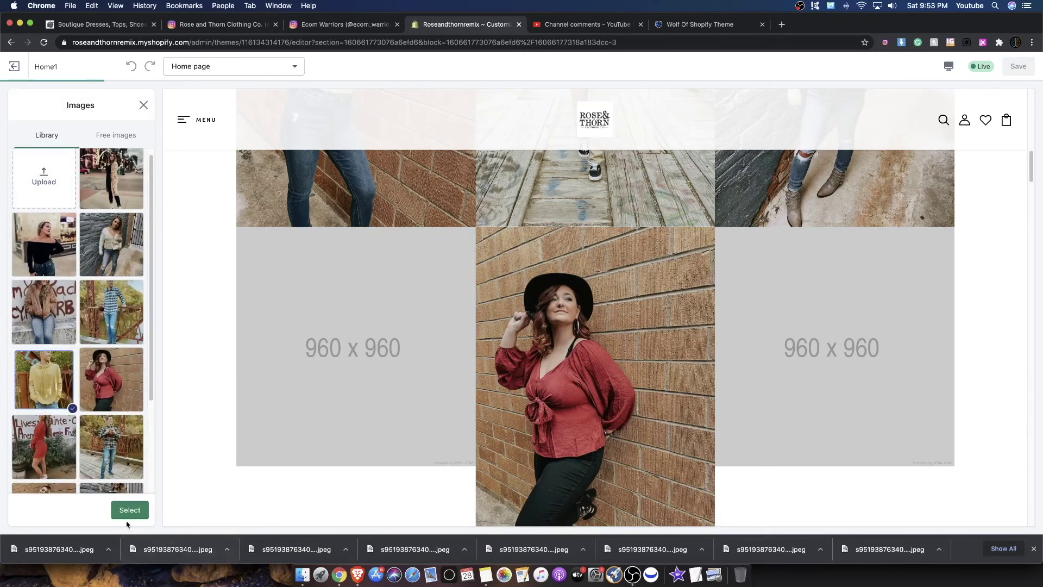
pyautogui.click(129, 515)
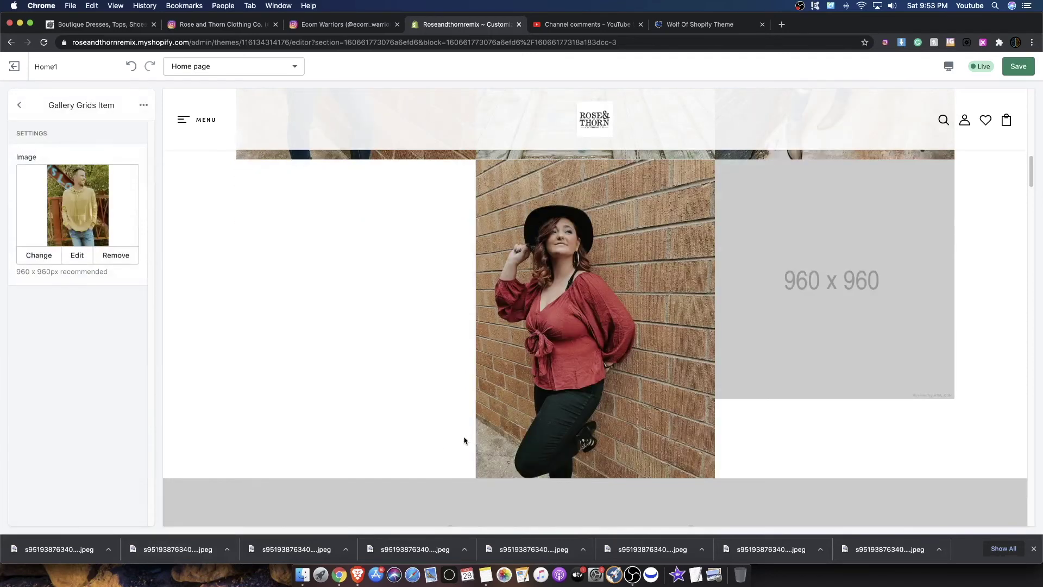
# Step: Set the sixth gallery grid item's image to the blue plaid shirt photo from the library
pyautogui.click(12, 111)
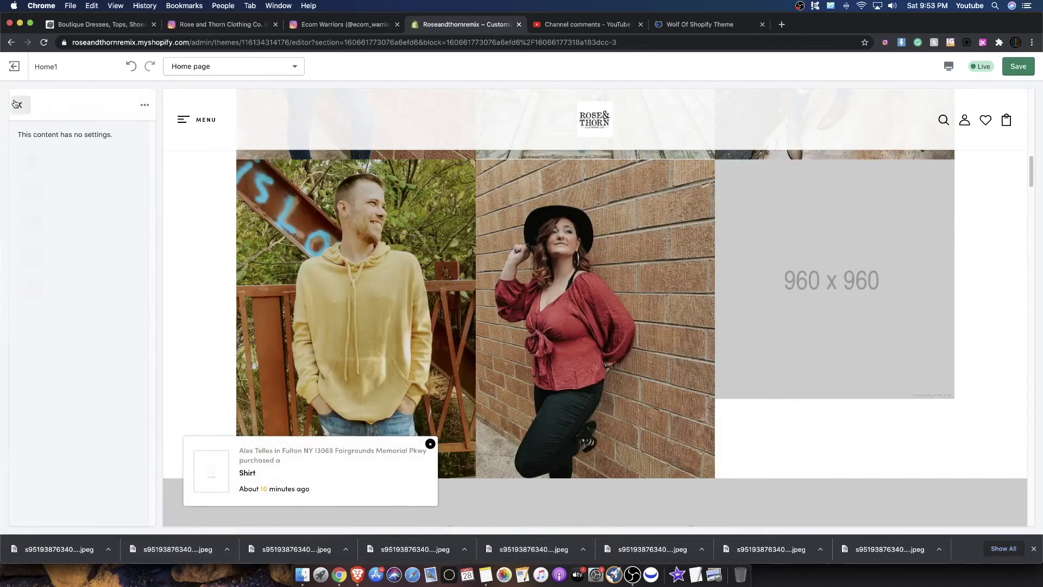
pyautogui.click(83, 323)
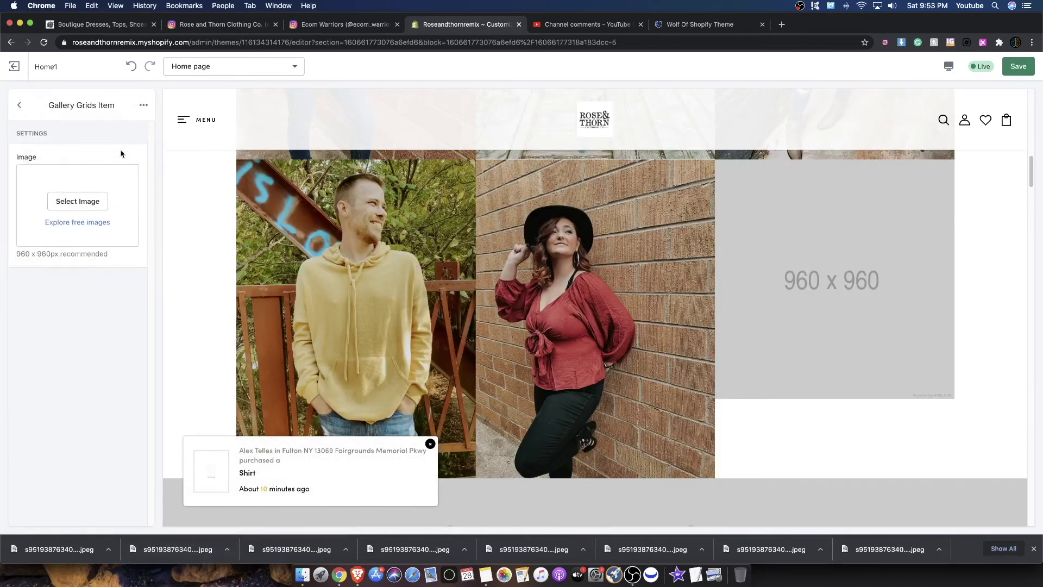
pyautogui.click(78, 200)
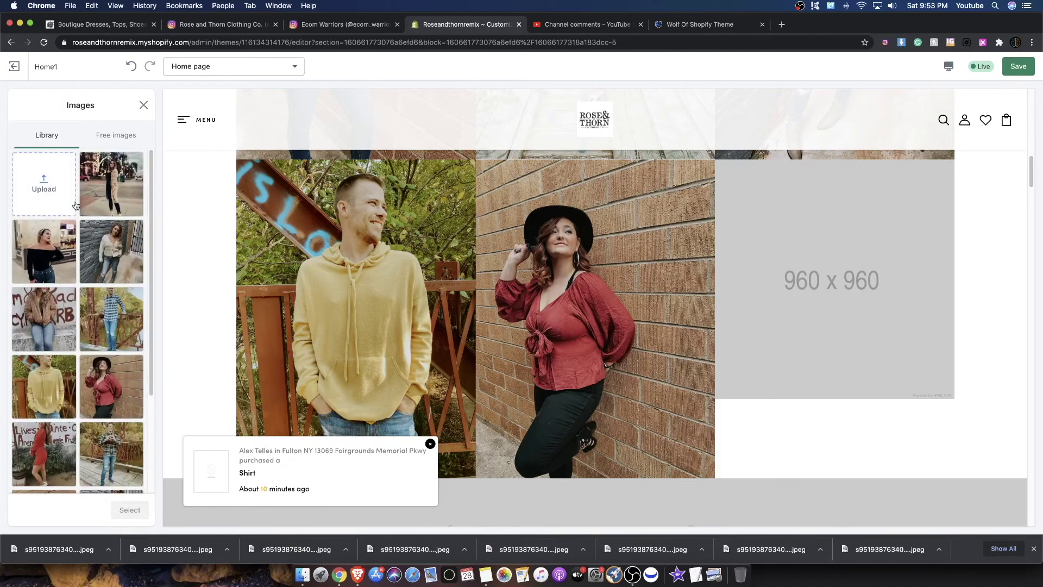
pyautogui.click(125, 328)
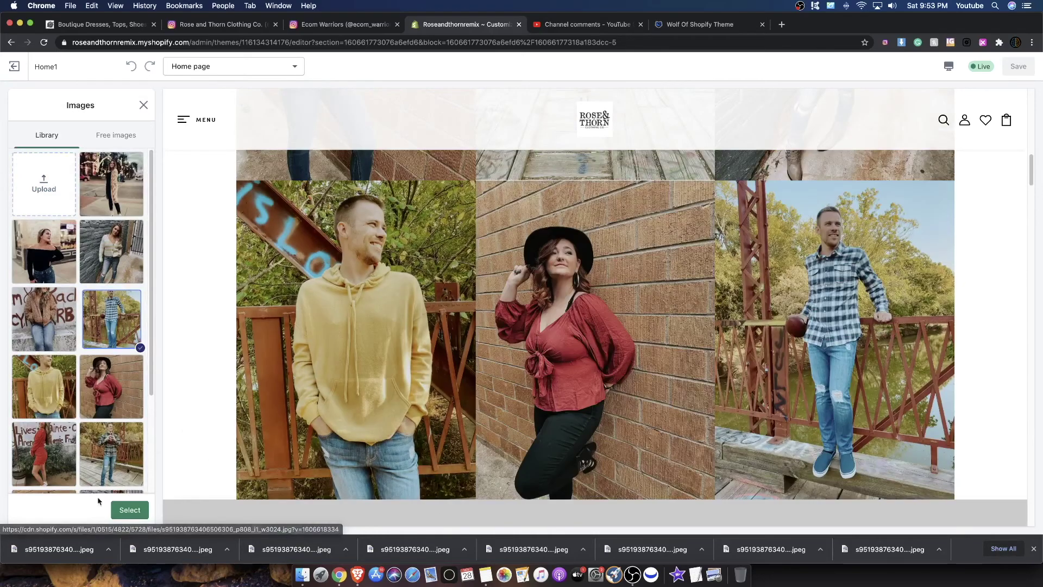
pyautogui.click(120, 509)
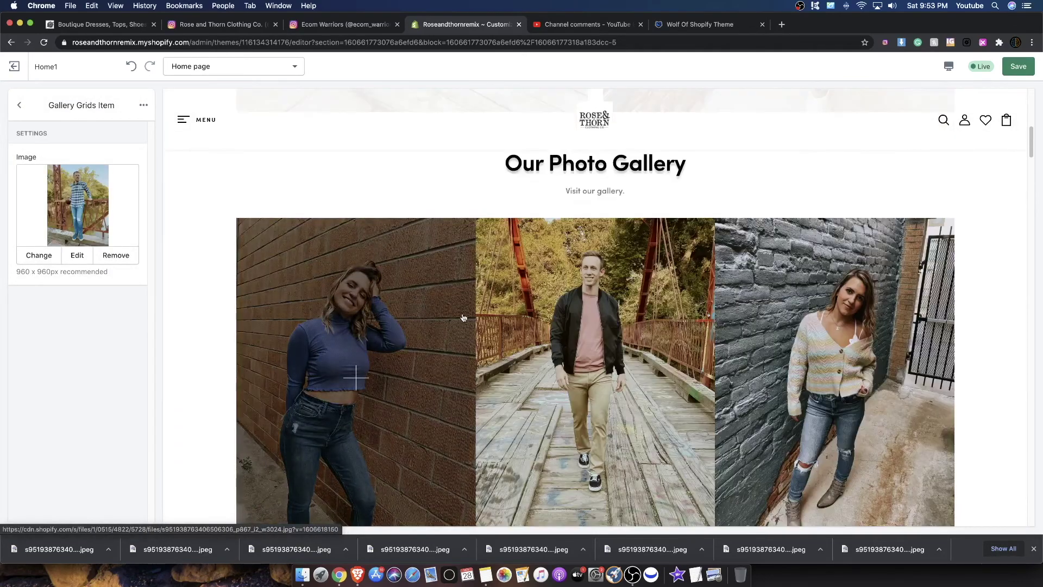
# Step: Save the home page changes and look over both rows of the photo gallery
pyautogui.scroll(-5, 428, 313)
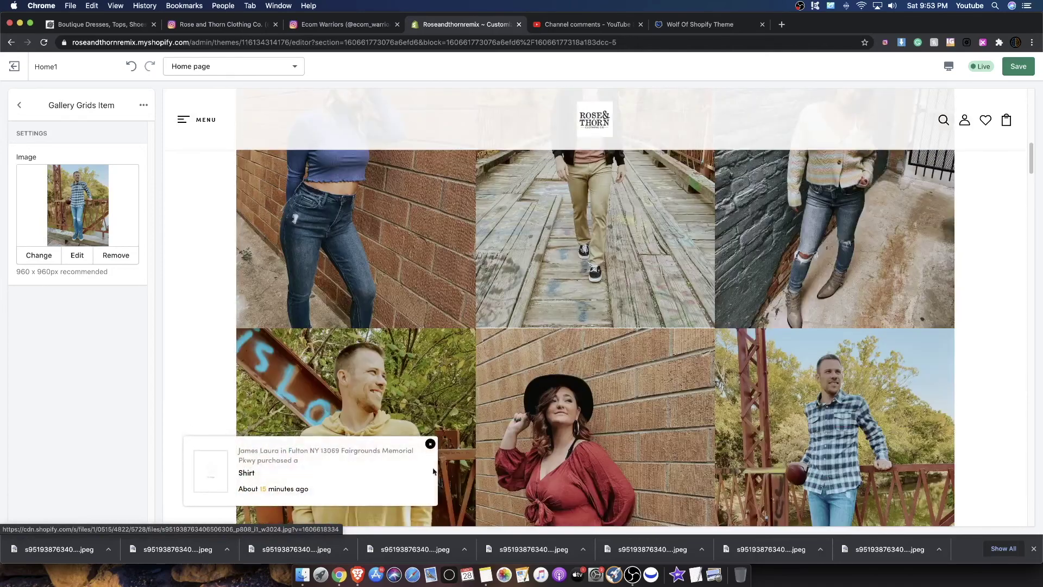
pyautogui.click(1018, 66)
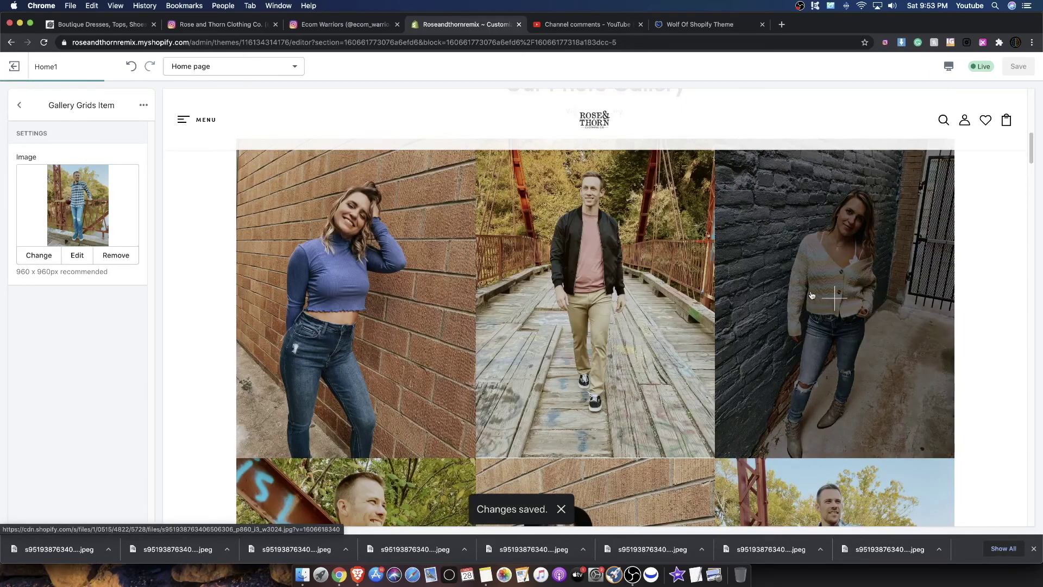
pyautogui.scroll(-5, 756, 293)
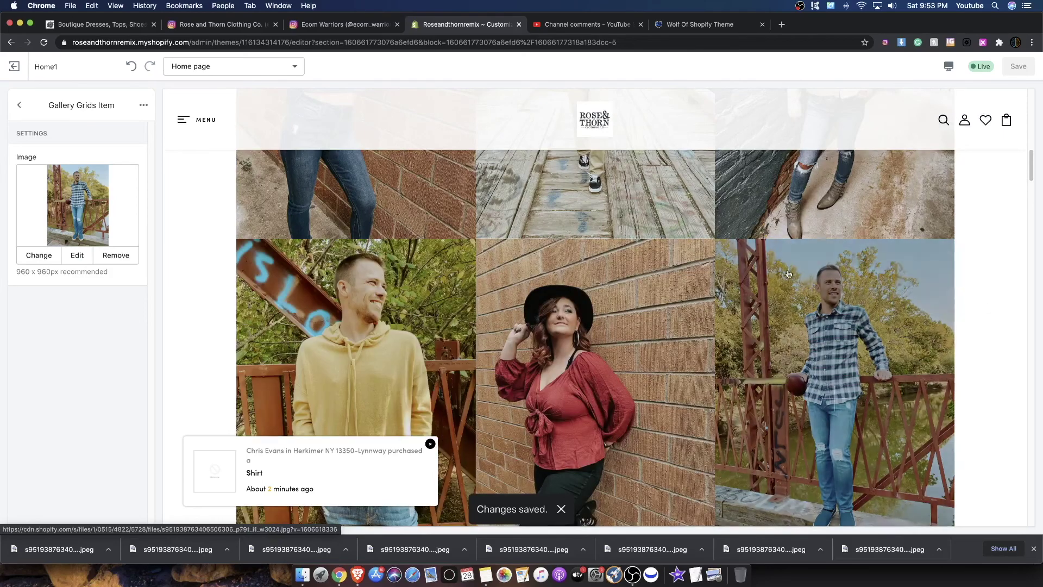
pyautogui.scroll(3, 499, 272)
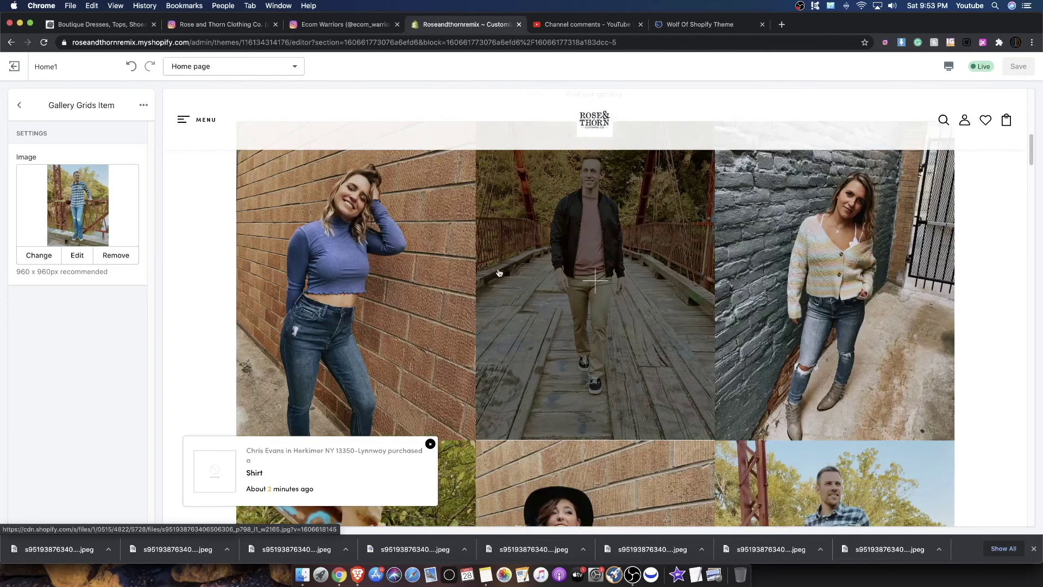
pyautogui.scroll(-5, 498, 273)
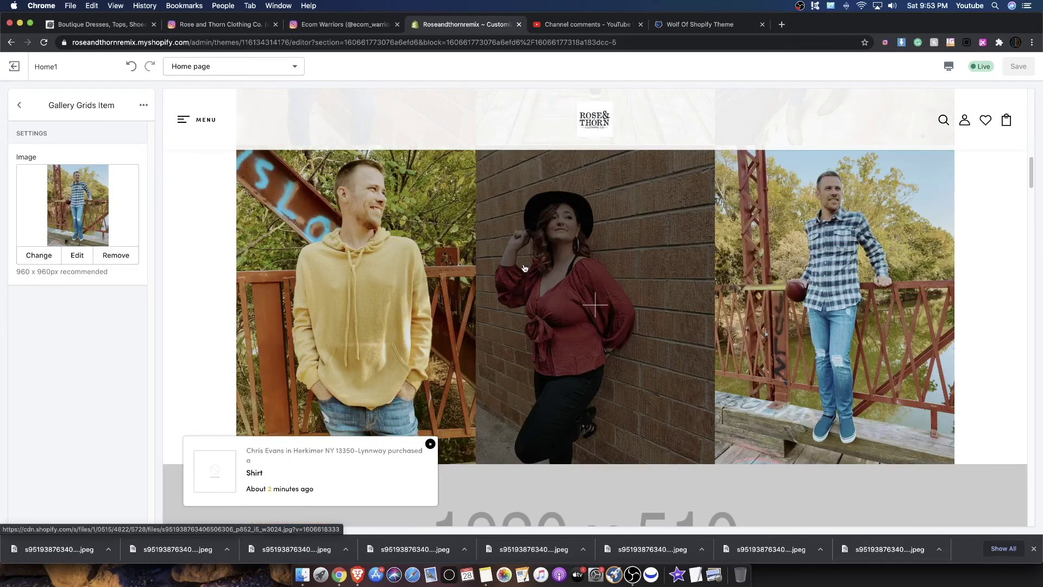
pyautogui.scroll(5, 221, 337)
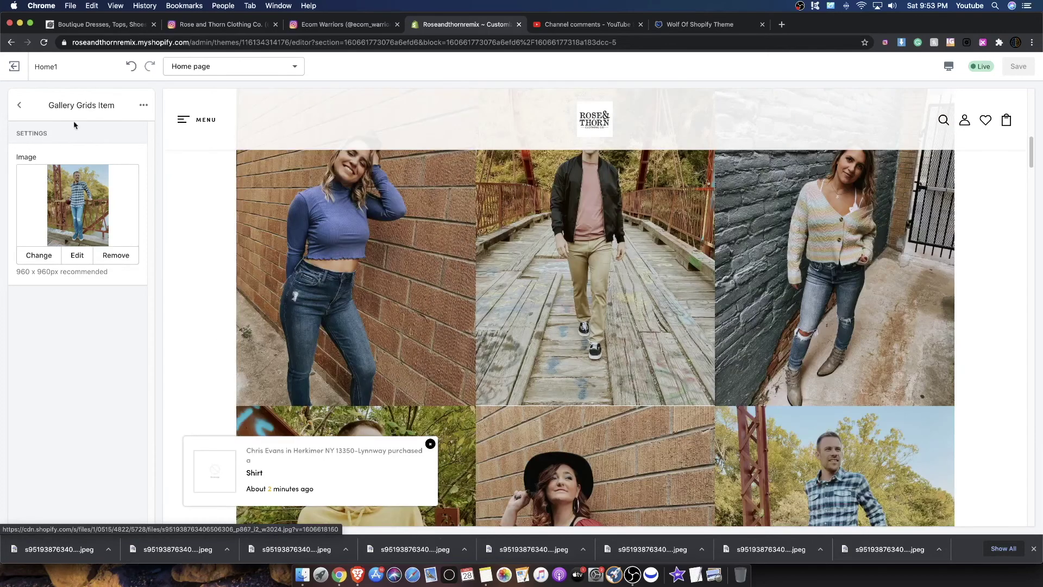
# Step: Add an empty seventh item to the gallery grid and remove it again
pyautogui.click(23, 107)
pyautogui.scroll(-1, 54, 332)
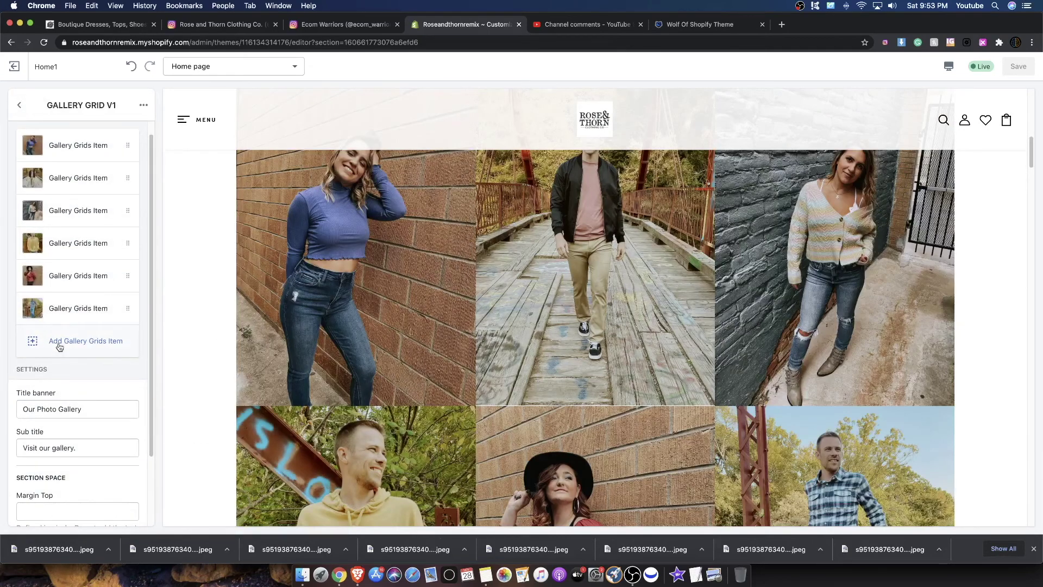
pyautogui.click(60, 344)
pyautogui.click(21, 106)
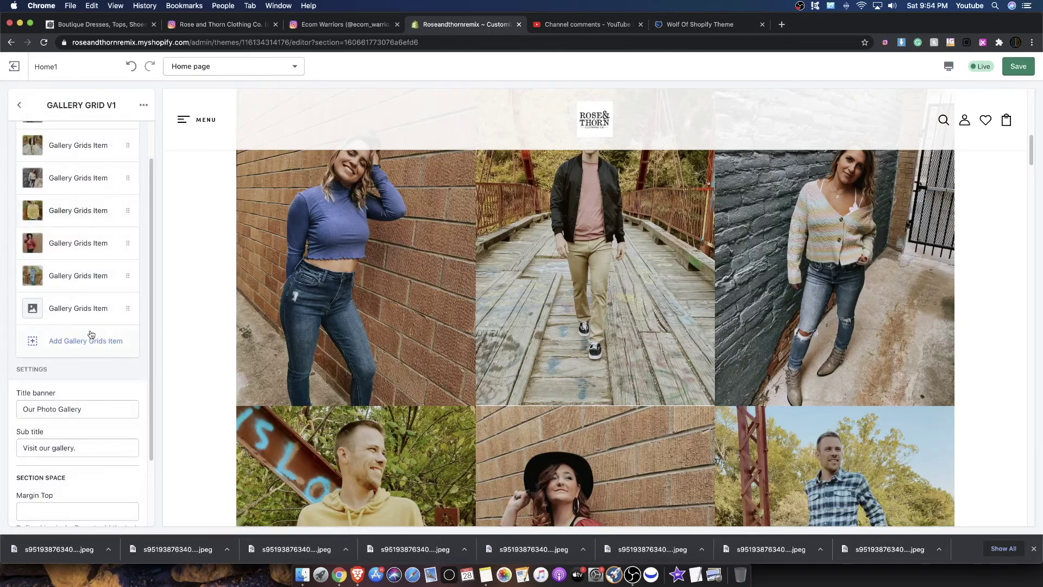
pyautogui.click(112, 314)
pyautogui.click(144, 104)
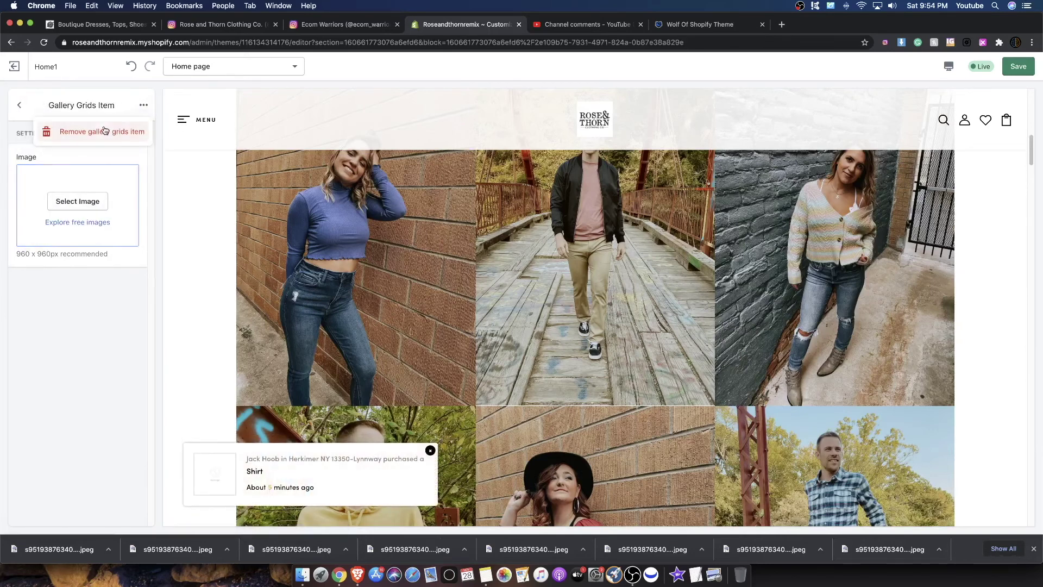
pyautogui.click(66, 131)
# Step: Browse the sections that can be added to the home page and preview LookBook Page 1
pyautogui.click(24, 105)
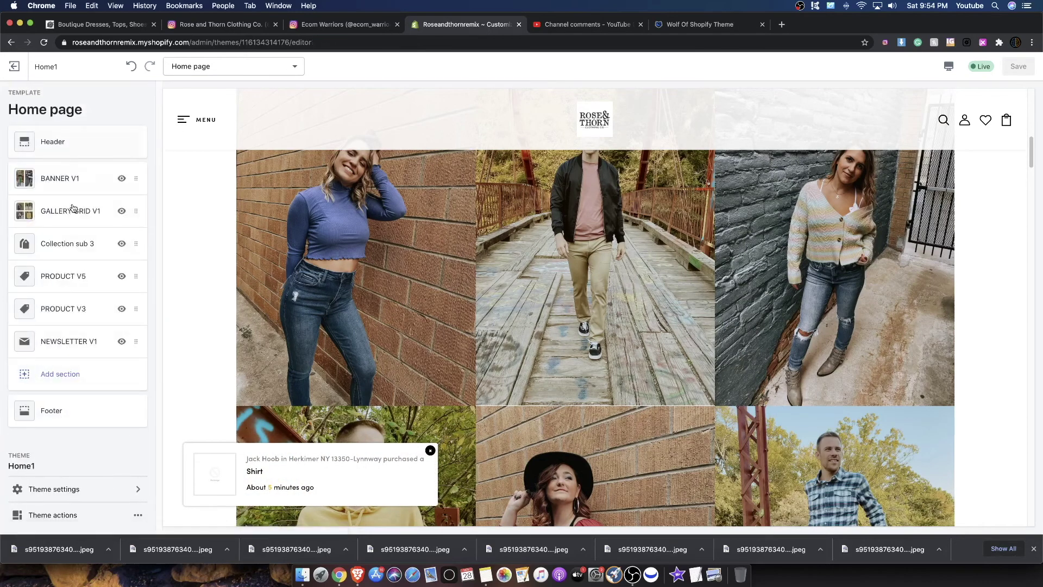
pyautogui.click(47, 374)
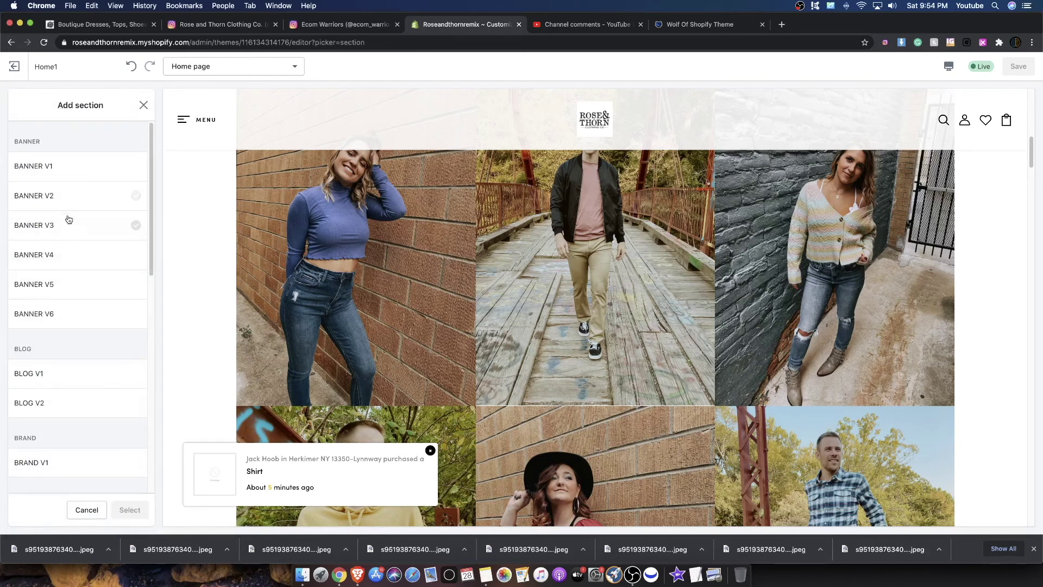
pyautogui.scroll(-15, 65, 220)
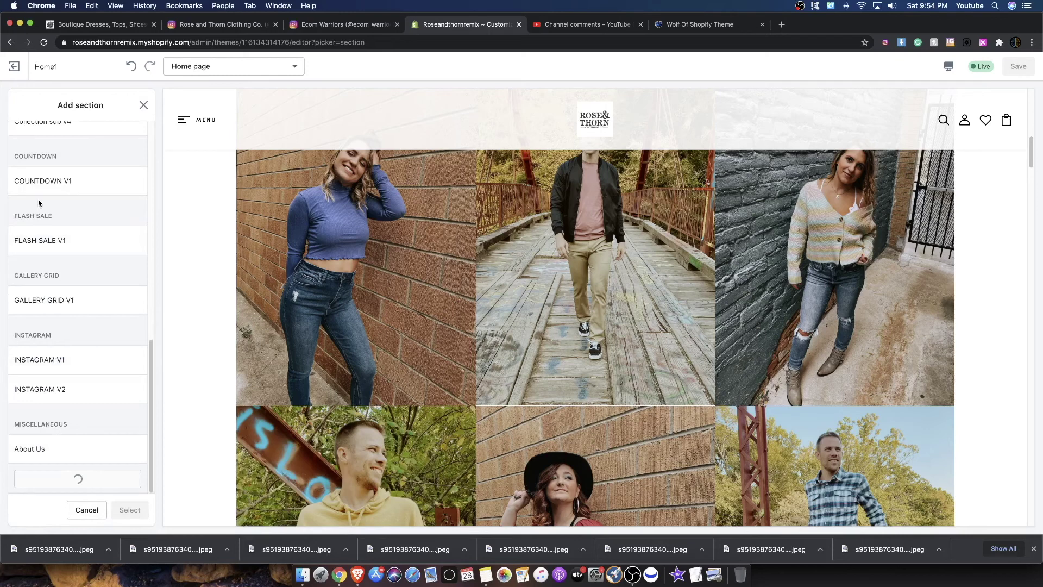
pyautogui.scroll(-10, 39, 462)
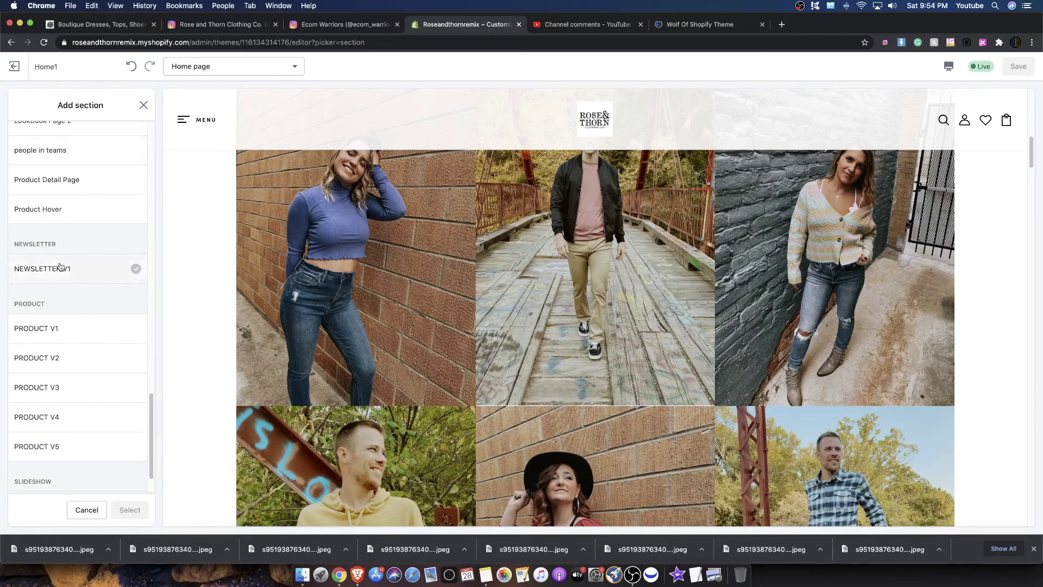
pyautogui.scroll(-2, 56, 472)
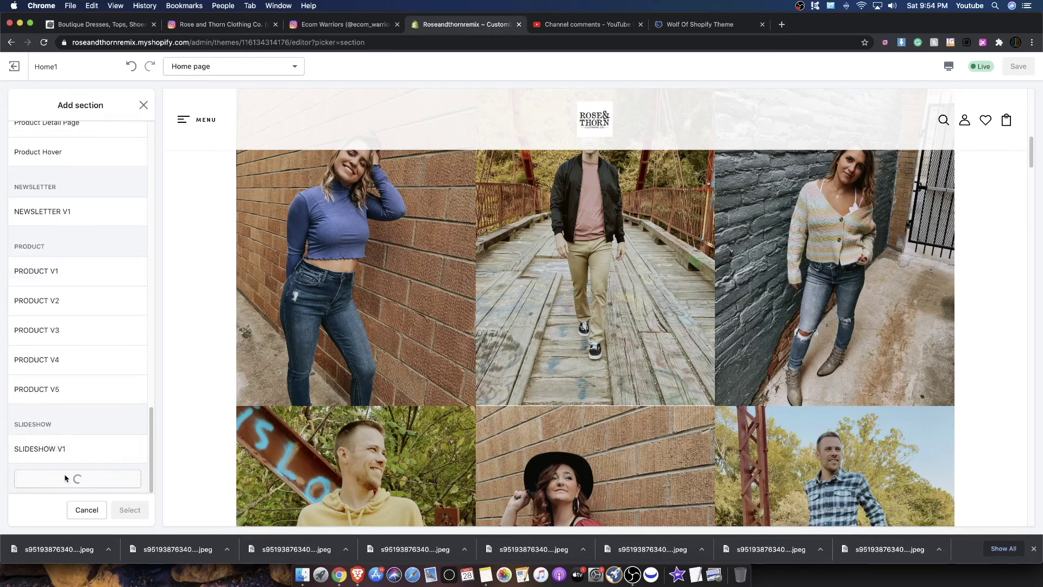
pyautogui.scroll(3, 52, 261)
pyautogui.scroll(-9, 56, 471)
pyautogui.scroll(3, 65, 393)
pyautogui.scroll(-3, 65, 360)
pyautogui.scroll(1, 44, 289)
pyautogui.scroll(5, 45, 290)
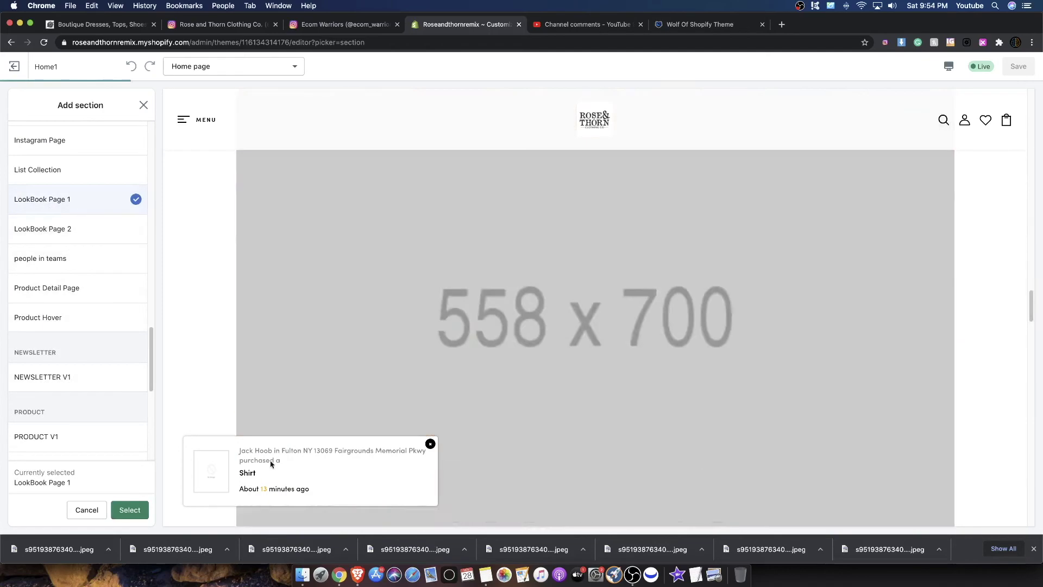
# Step: Preview the LookBook Page 2 section and add it to the home page
pyautogui.scroll(5, 399, 340)
pyautogui.scroll(-3, 365, 352)
pyautogui.scroll(-1, 62, 214)
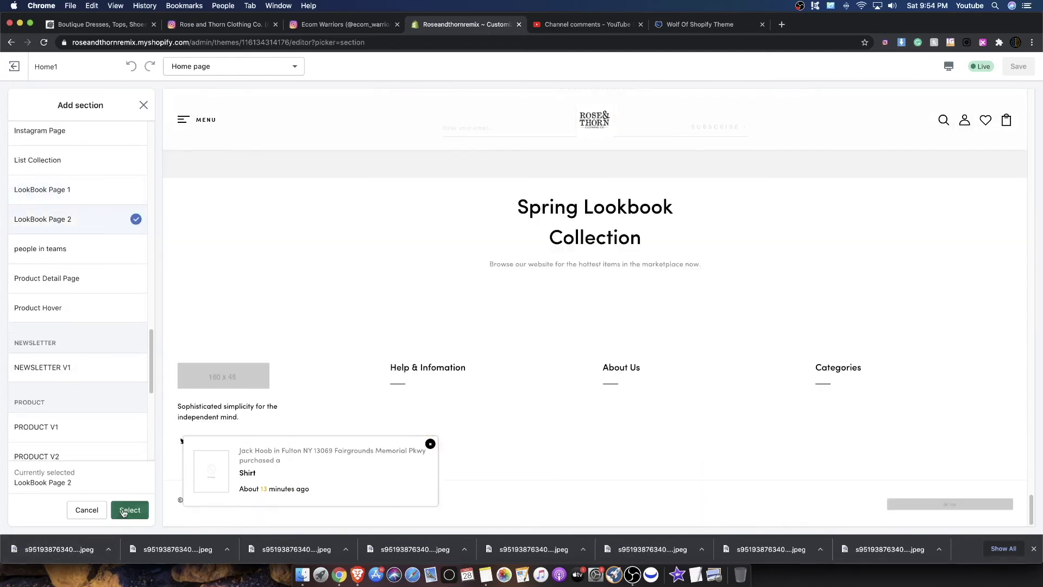
pyautogui.click(129, 509)
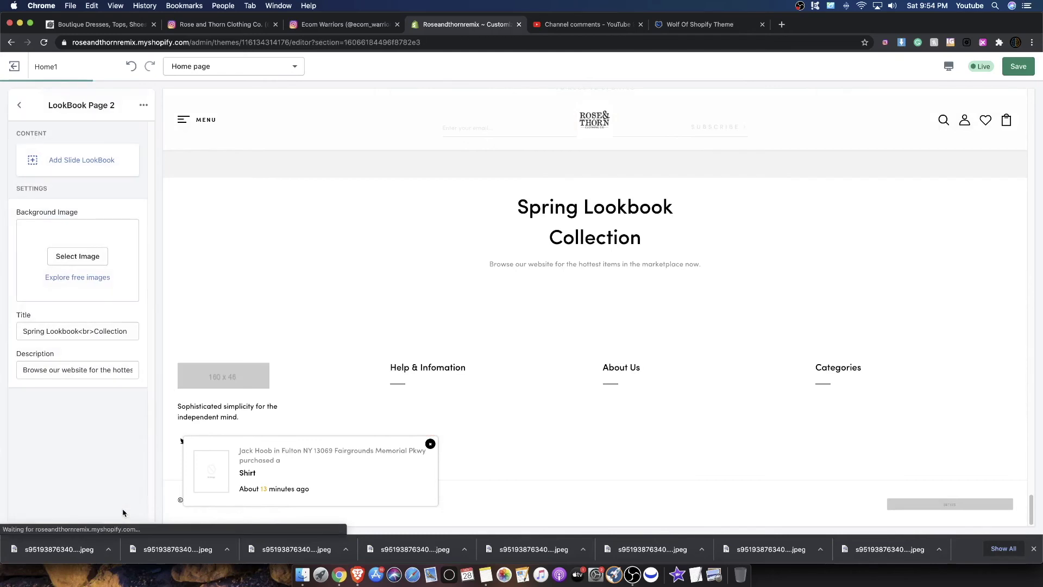
# Step: Add a slide to the LookBook Page 2 section using the photo of the woman in the black off-shoulder top
pyautogui.click(78, 166)
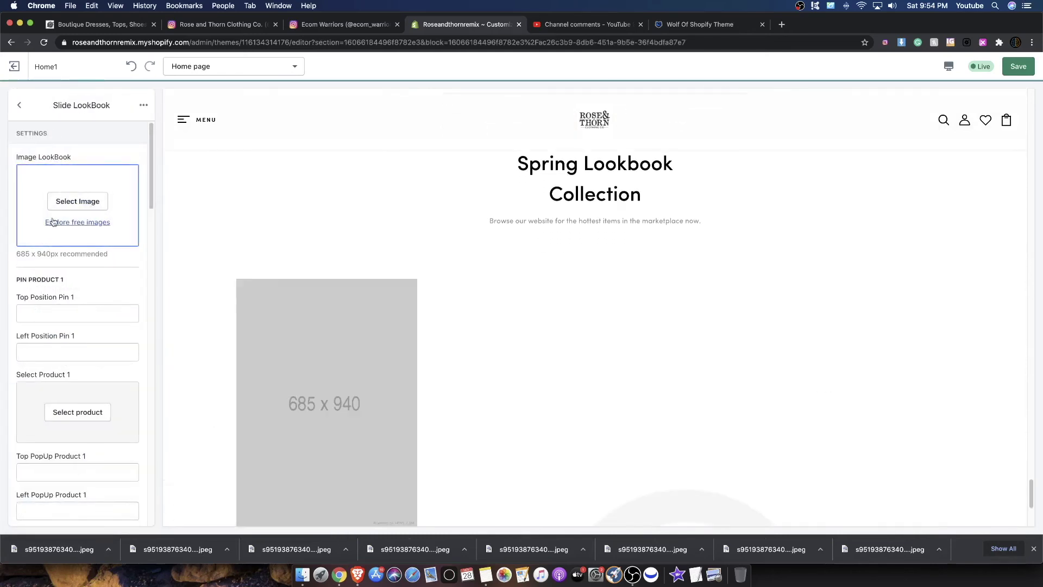
pyautogui.click(63, 204)
pyautogui.click(52, 255)
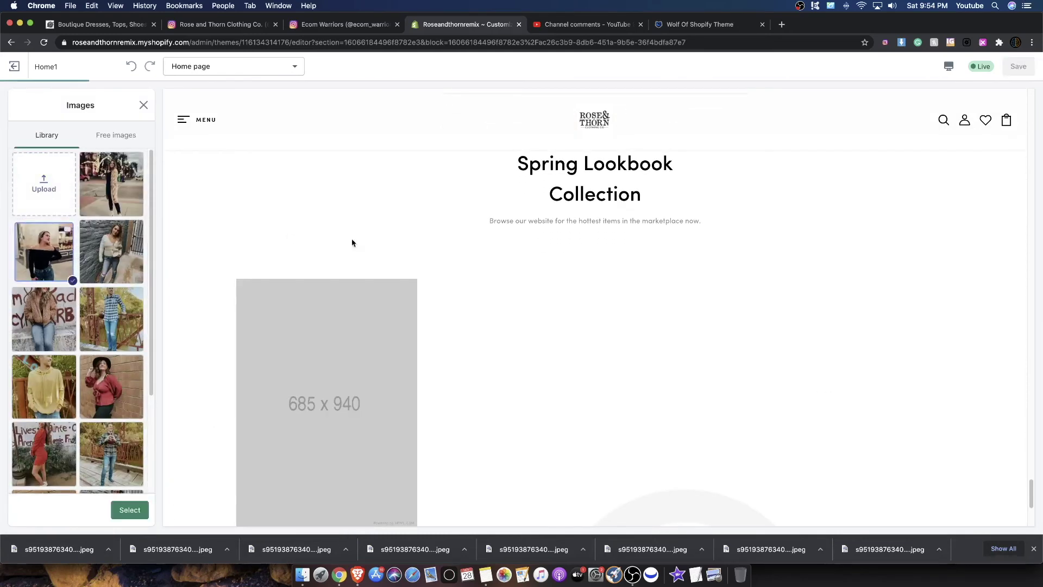
pyautogui.click(129, 510)
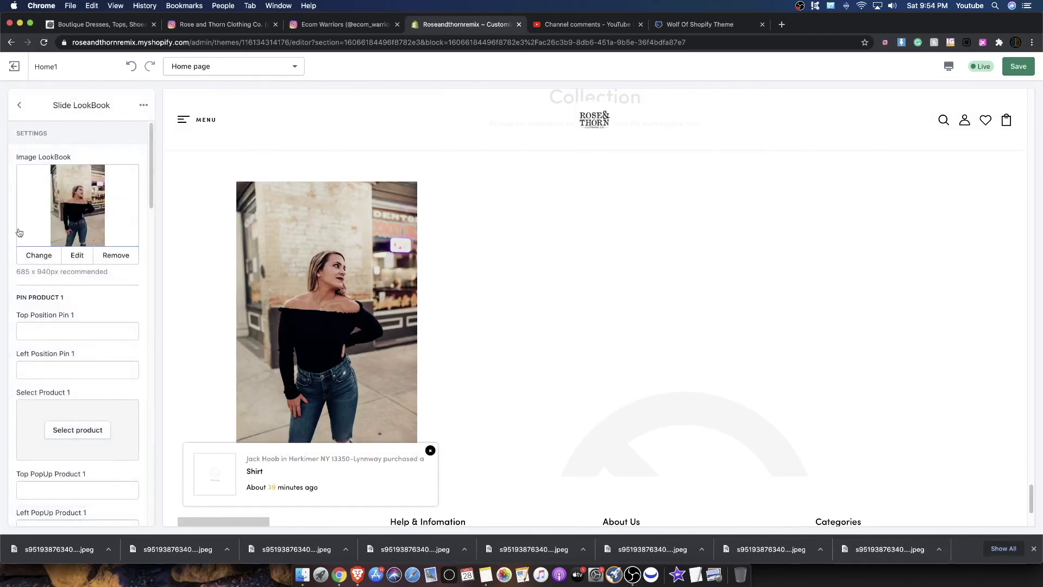
# Step: Assign the Shirt product to pin 1 of the lookbook slide, save the theme and dismiss the downloads bar
pyautogui.scroll(-3, 90, 320)
pyautogui.click(75, 360)
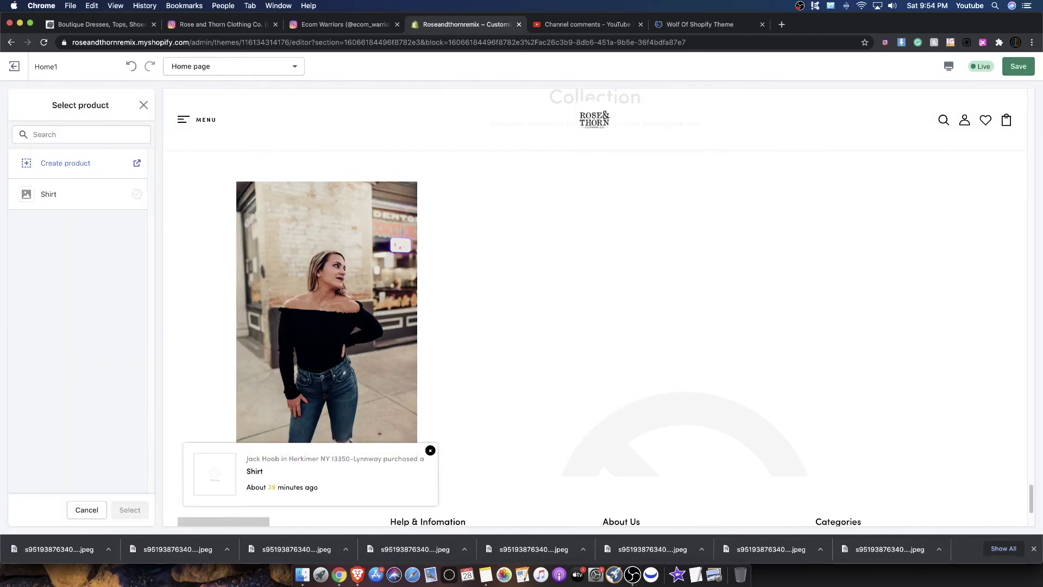
pyautogui.click(73, 201)
pyautogui.click(129, 509)
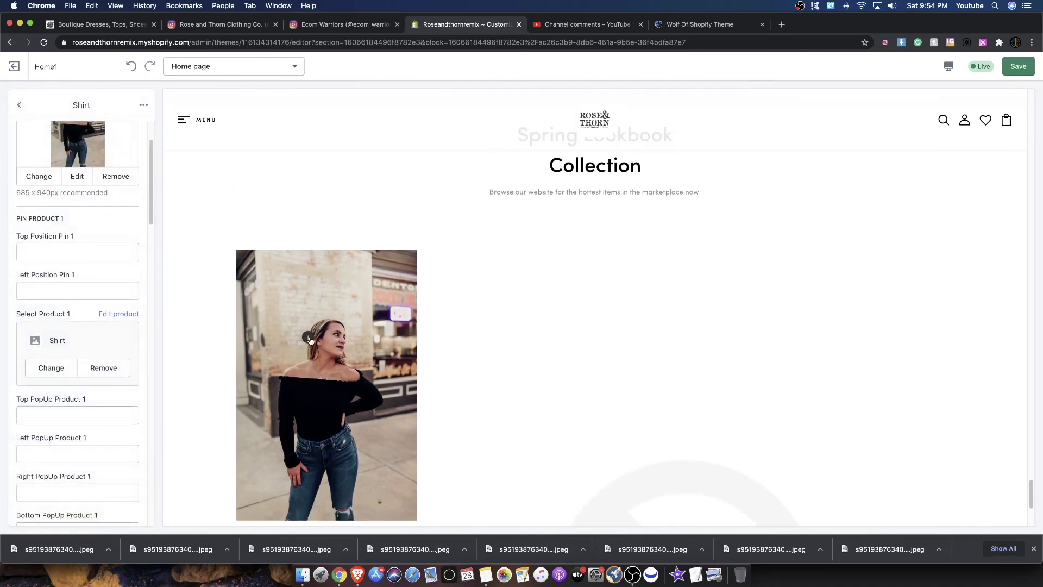
pyautogui.click(1018, 66)
pyautogui.click(1033, 549)
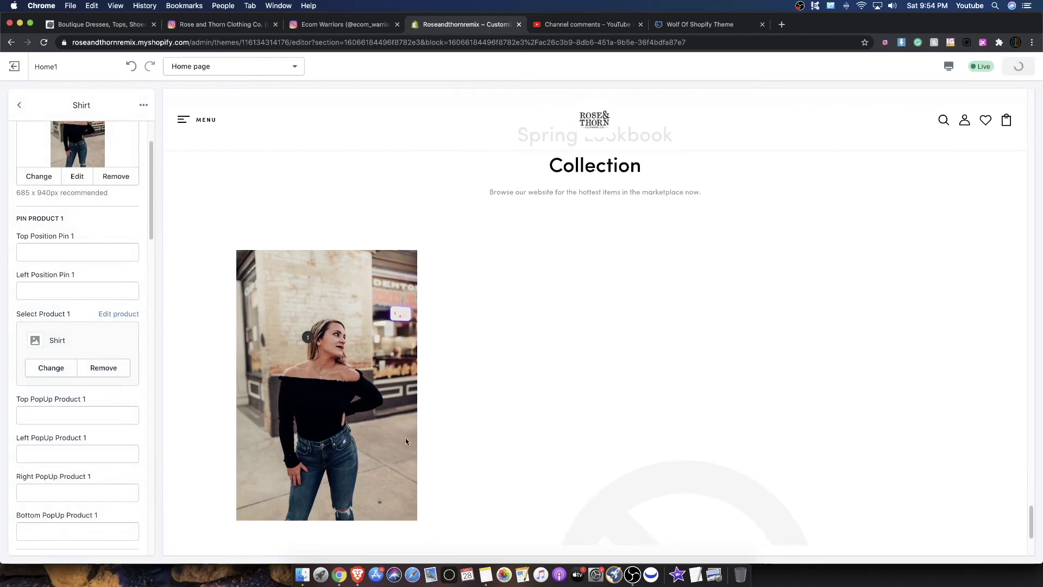
# Step: Return to the home page section list and test opening and closing the product pop-up pinned on the lookbook photo
pyautogui.scroll(-4, 85, 377)
pyautogui.scroll(6, 402, 223)
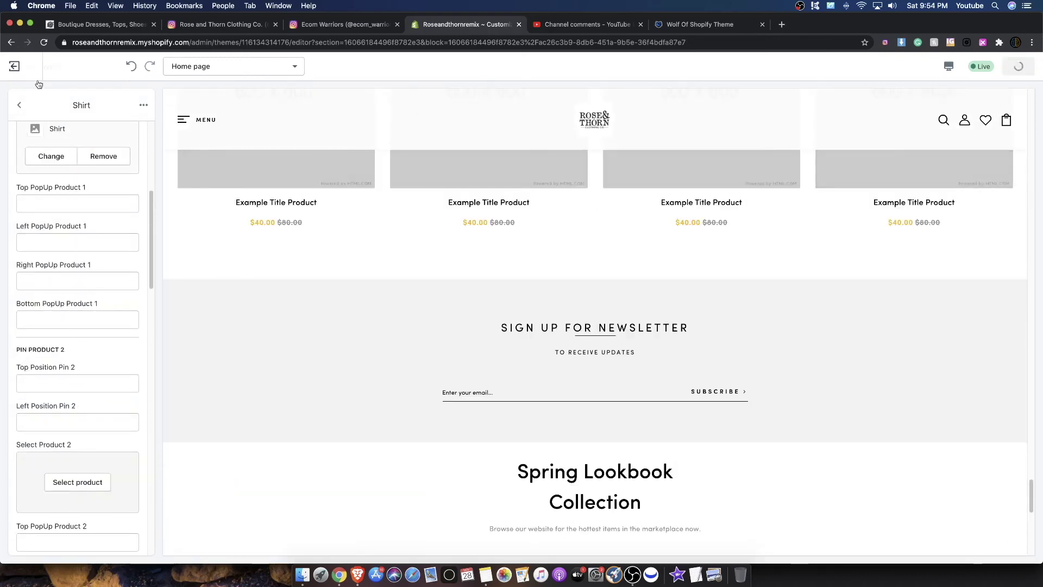
pyautogui.click(54, 444)
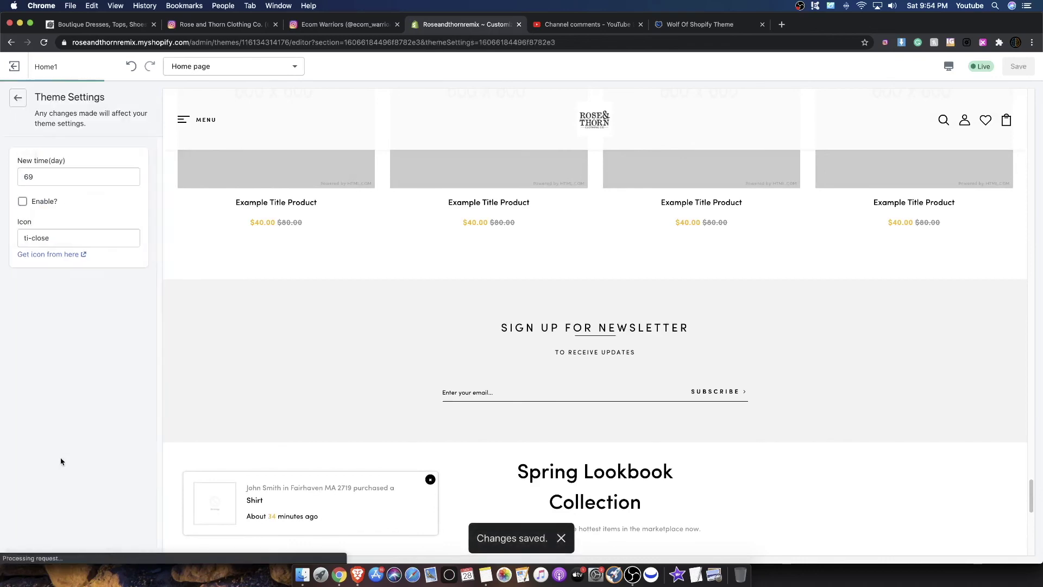
pyautogui.click(22, 107)
pyautogui.click(22, 106)
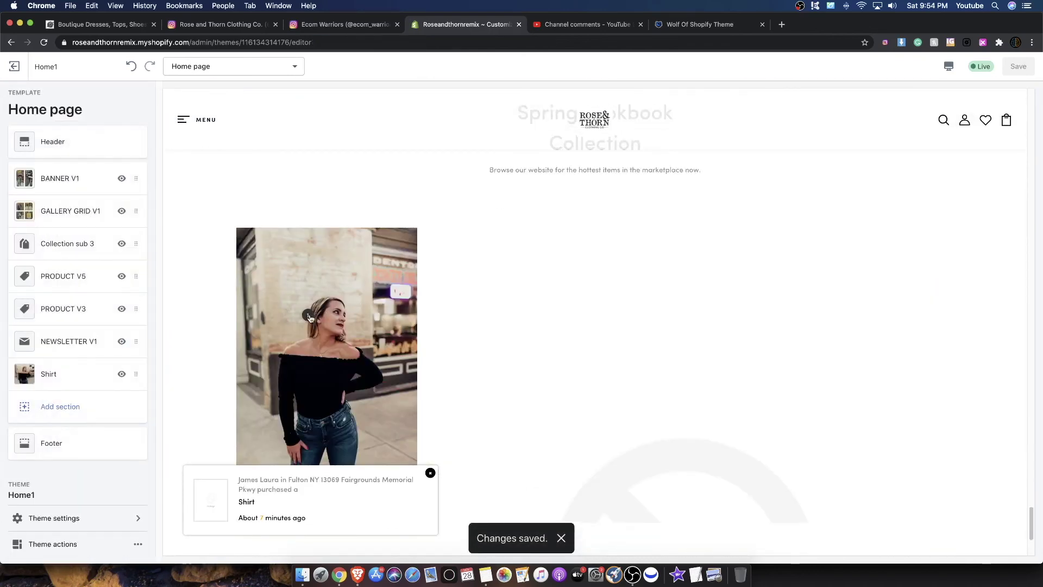
pyautogui.click(308, 317)
pyautogui.scroll(-2, 346, 368)
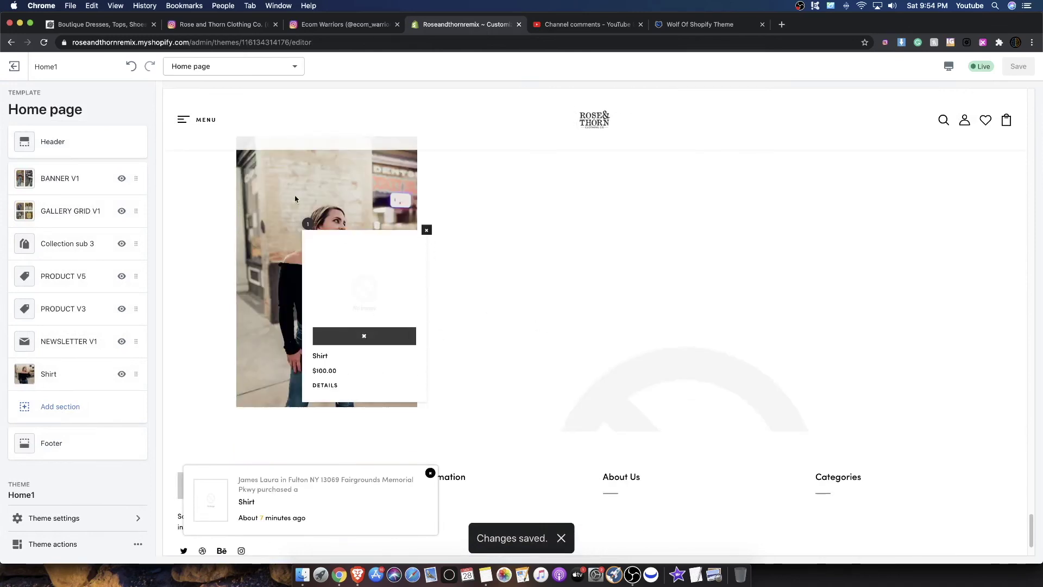
pyautogui.click(426, 230)
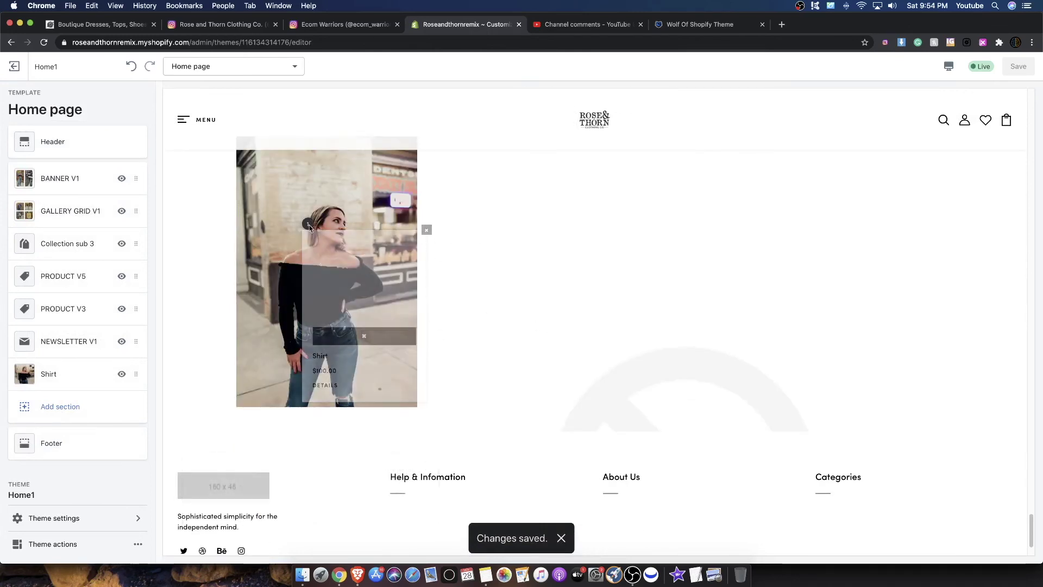
pyautogui.scroll(3, 395, 319)
pyautogui.scroll(-3, 659, 369)
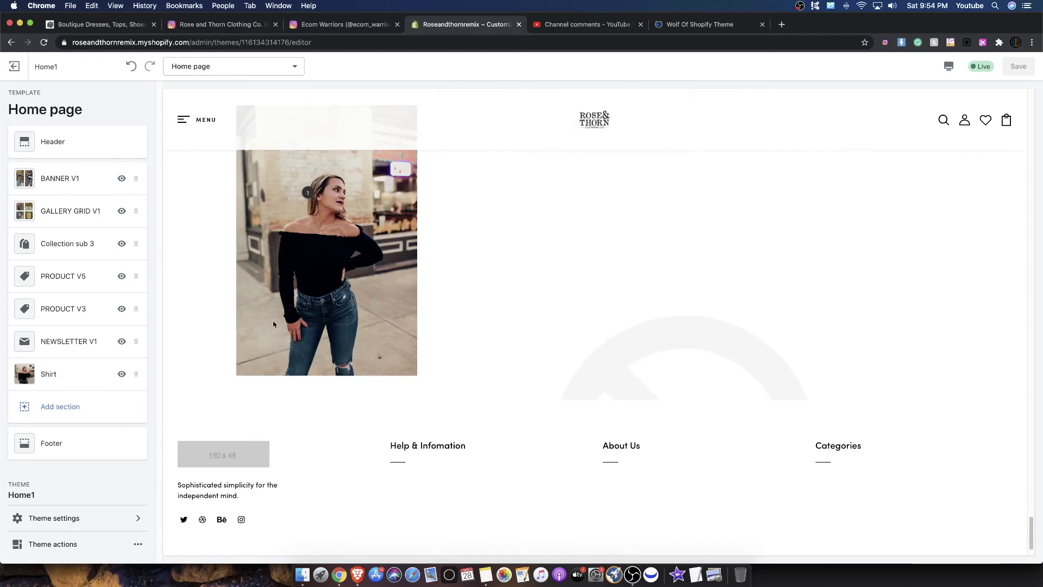
# Step: Review the home page preview from the lookbook up through the photo gallery and its heading to the men's and women's banners
pyautogui.scroll(2, 358, 296)
pyautogui.scroll(5, 530, 311)
pyautogui.scroll(-4, 508, 342)
pyautogui.scroll(4, 622, 331)
pyautogui.scroll(15, 403, 274)
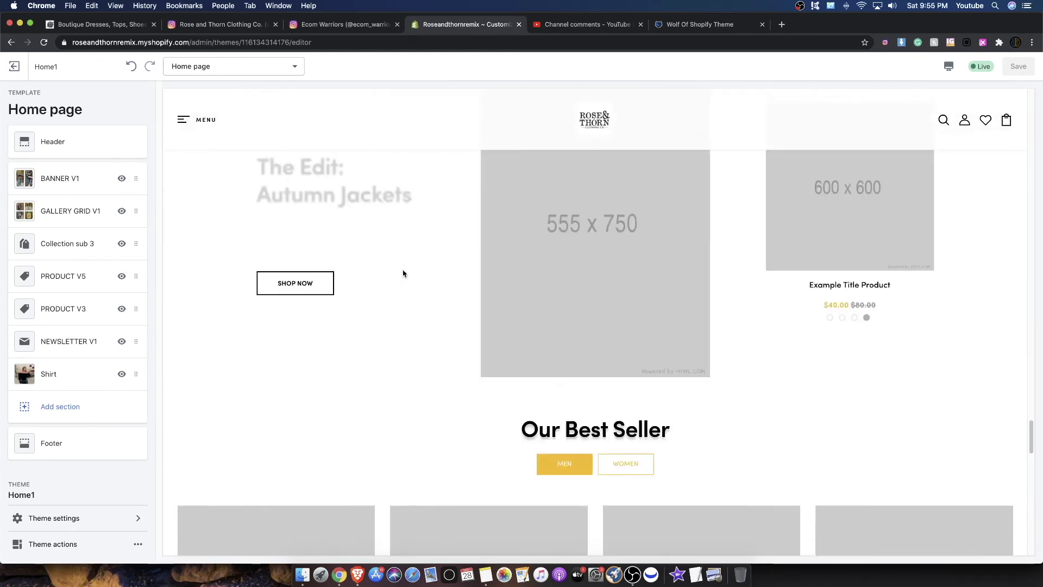
pyautogui.scroll(5, 404, 273)
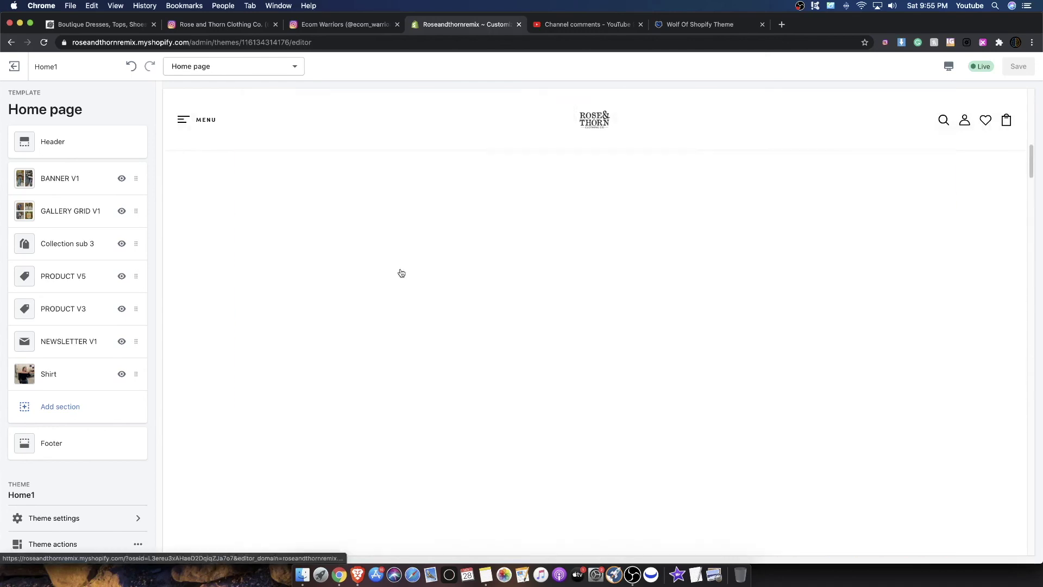
pyautogui.scroll(-3, 406, 278)
pyautogui.scroll(6, 408, 278)
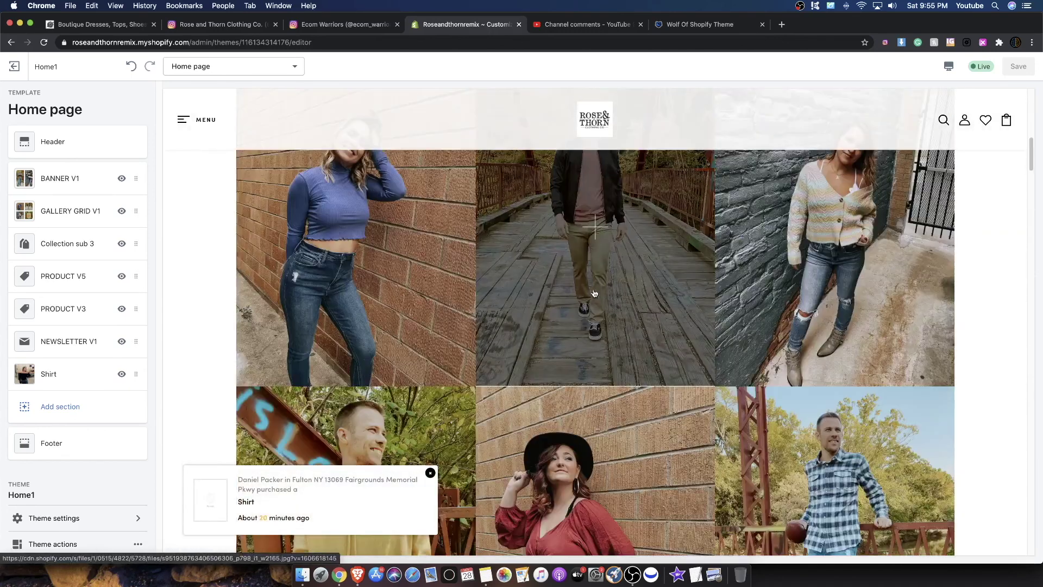
pyautogui.scroll(5, 945, 320)
pyautogui.scroll(-3, 489, 298)
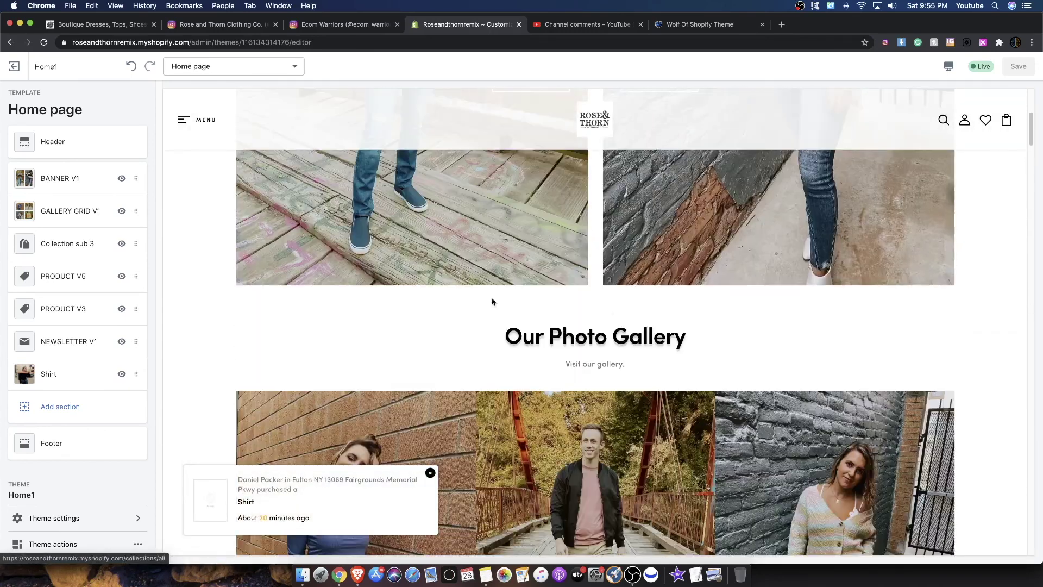
pyautogui.moveTo(447, 333); pyautogui.dragTo(685, 375)
pyautogui.scroll(6, 681, 359)
pyautogui.scroll(-5, 751, 389)
pyautogui.scroll(5, 598, 292)
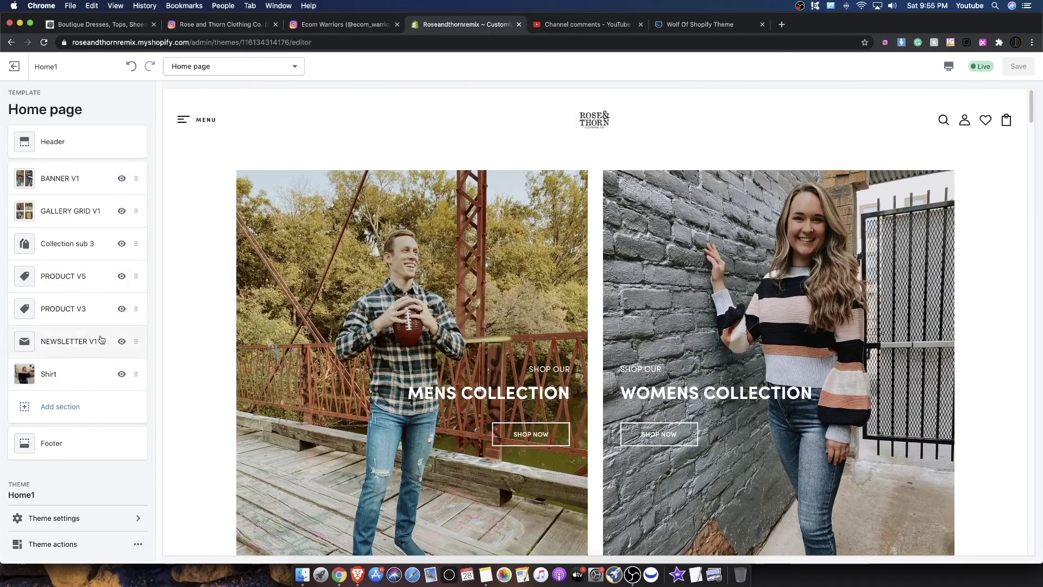
# Step: Check the collection and product sections below the gallery for remaining placeholder images and return to the page's beginning
pyautogui.scroll(-10, 563, 249)
pyautogui.scroll(-5, 624, 295)
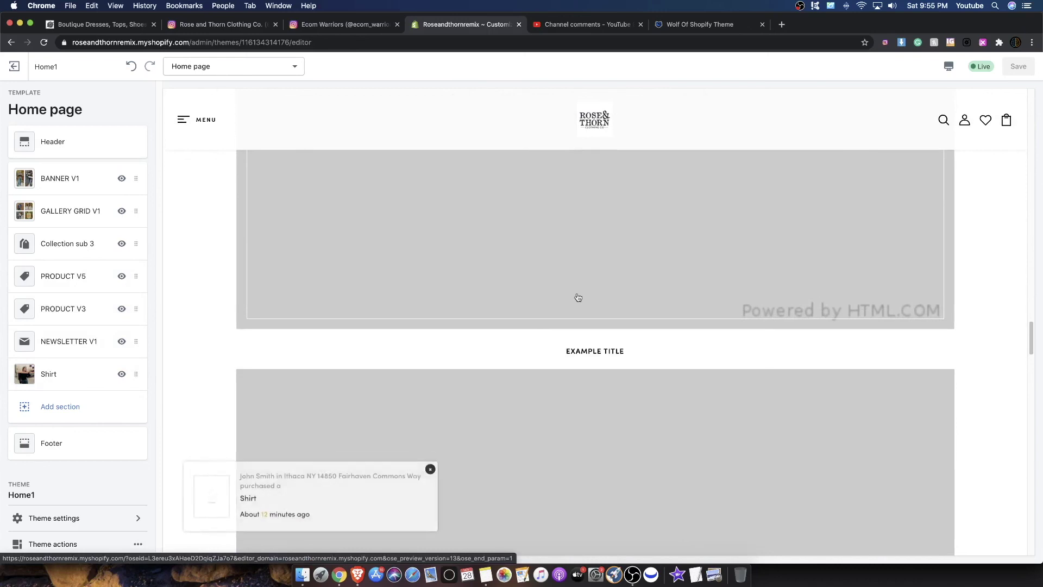
pyautogui.scroll(-5, 502, 317)
pyautogui.scroll(-10, 495, 327)
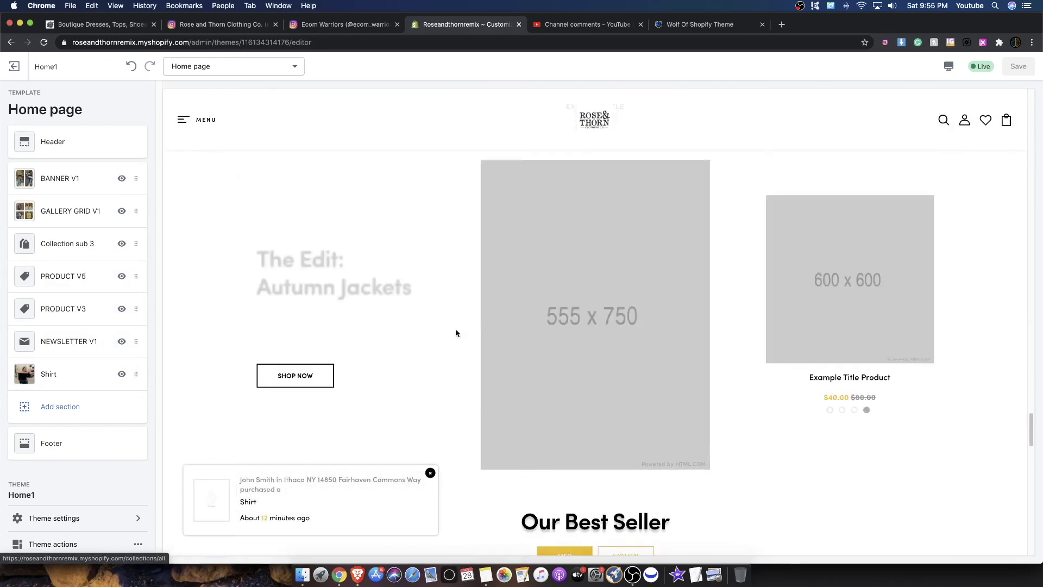
pyautogui.scroll(10, 454, 333)
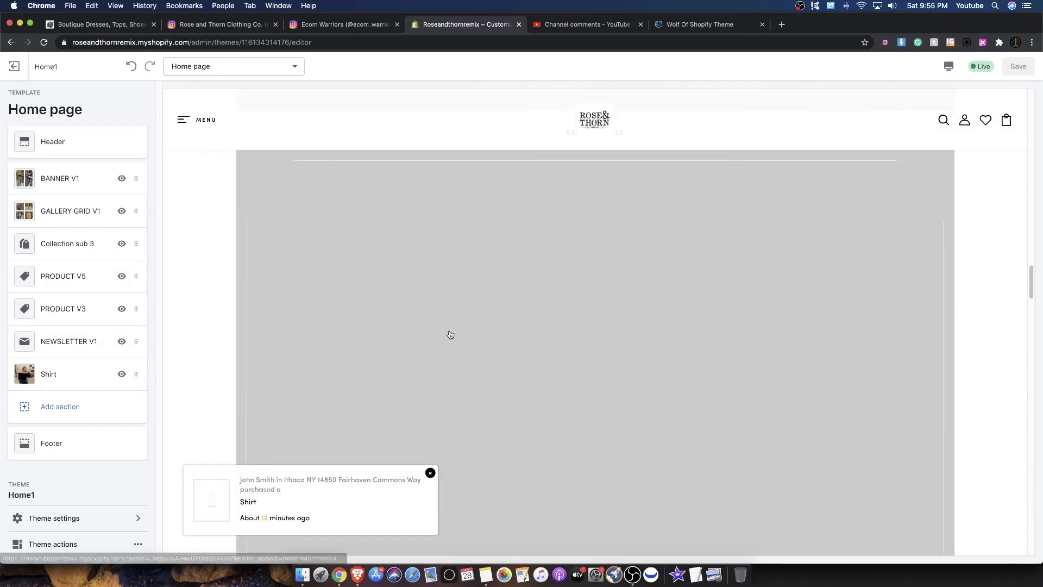
pyautogui.scroll(15, 451, 333)
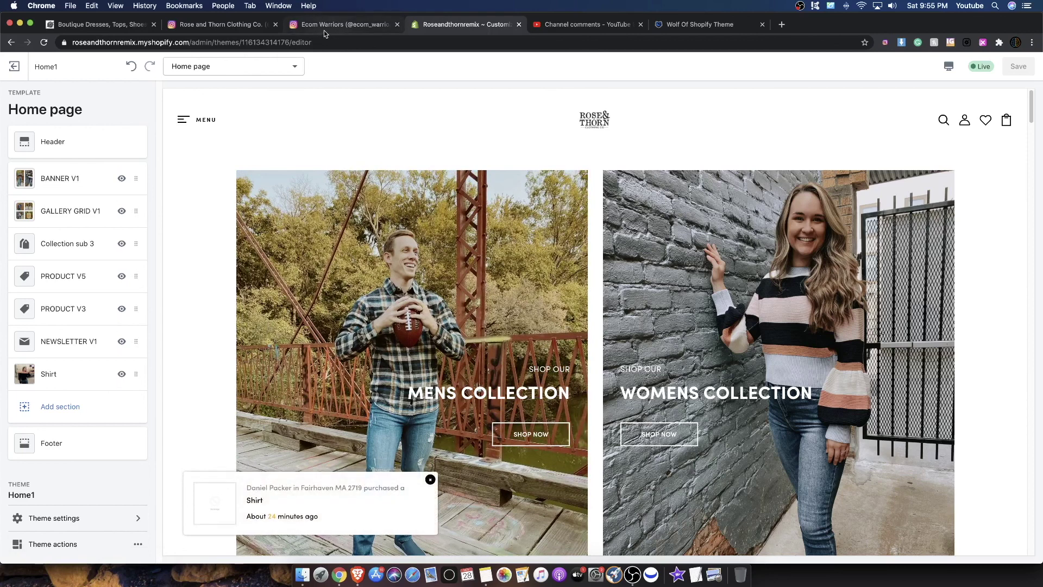
# Step: View the Ecom Warriors Instagram profile, the YouTube Studio channel comments and the Rose and Thorn Clothing Co. Instagram profile
pyautogui.click(328, 24)
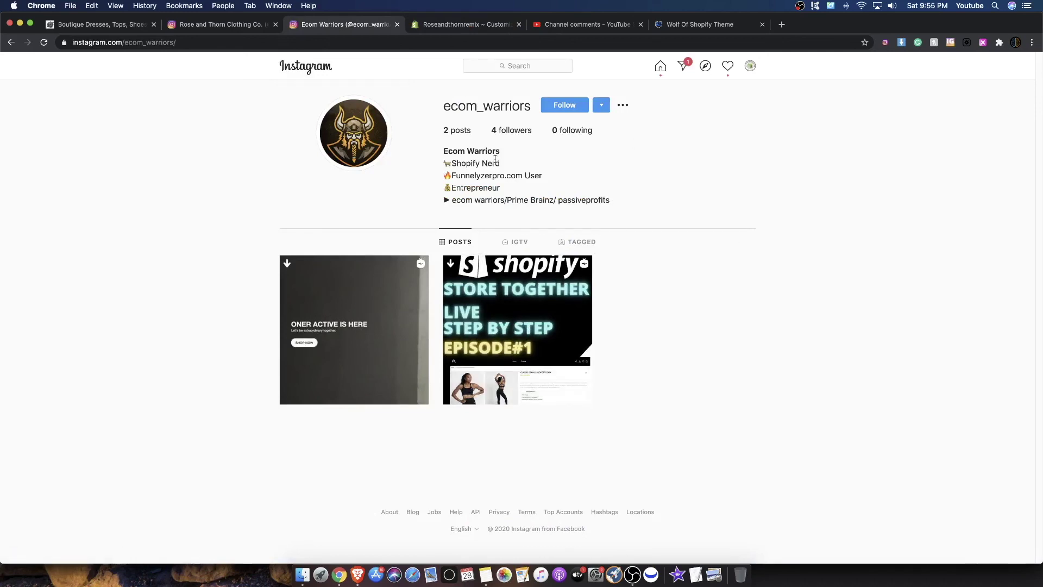
pyautogui.click(553, 28)
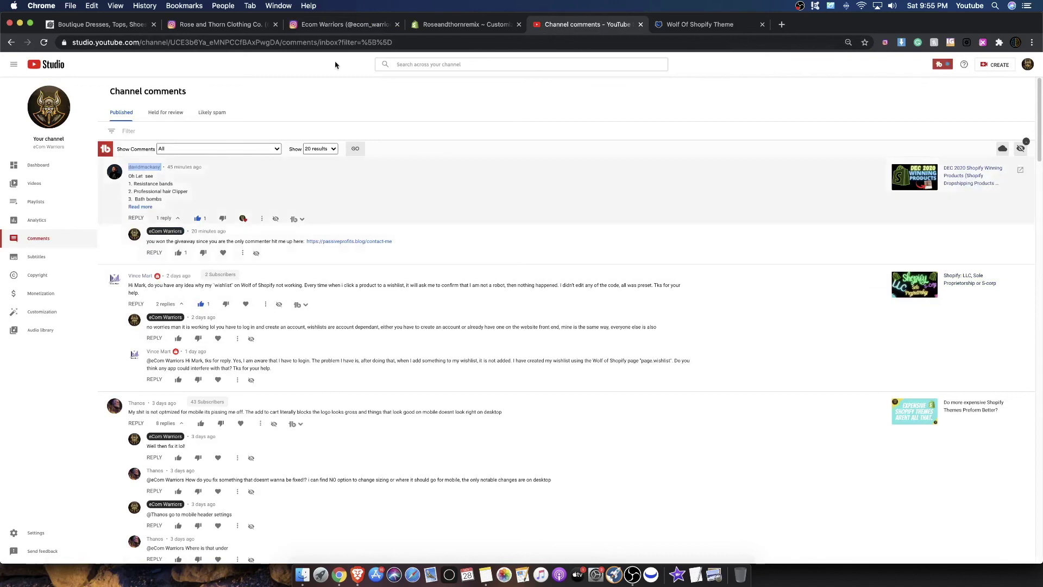
pyautogui.click(327, 27)
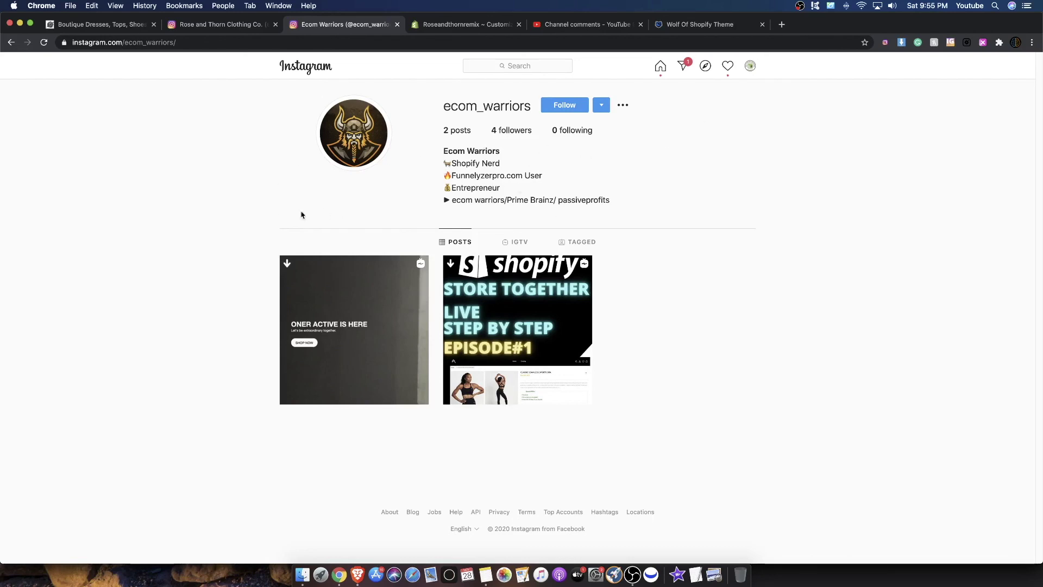
pyautogui.click(259, 34)
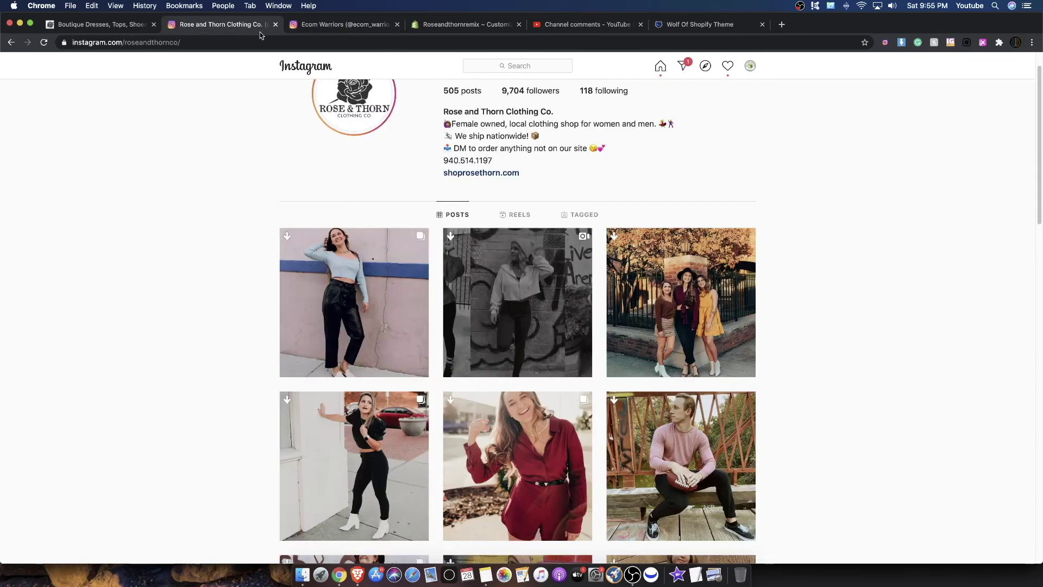